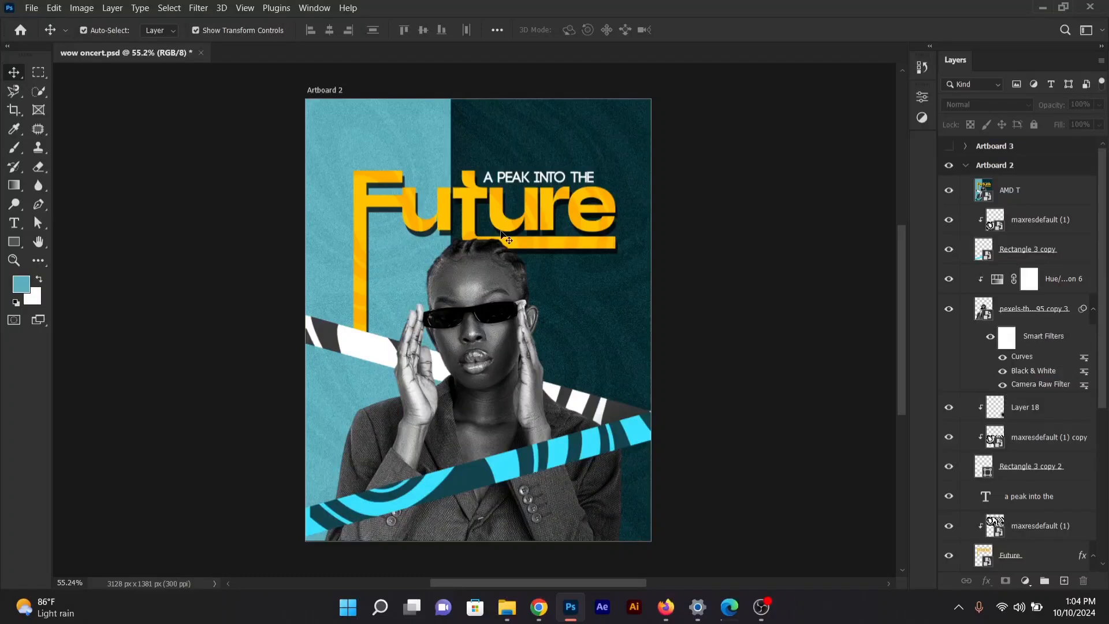
# Step: Hide the AMD T layer in Artboard 2
pyautogui.click(497, 215)
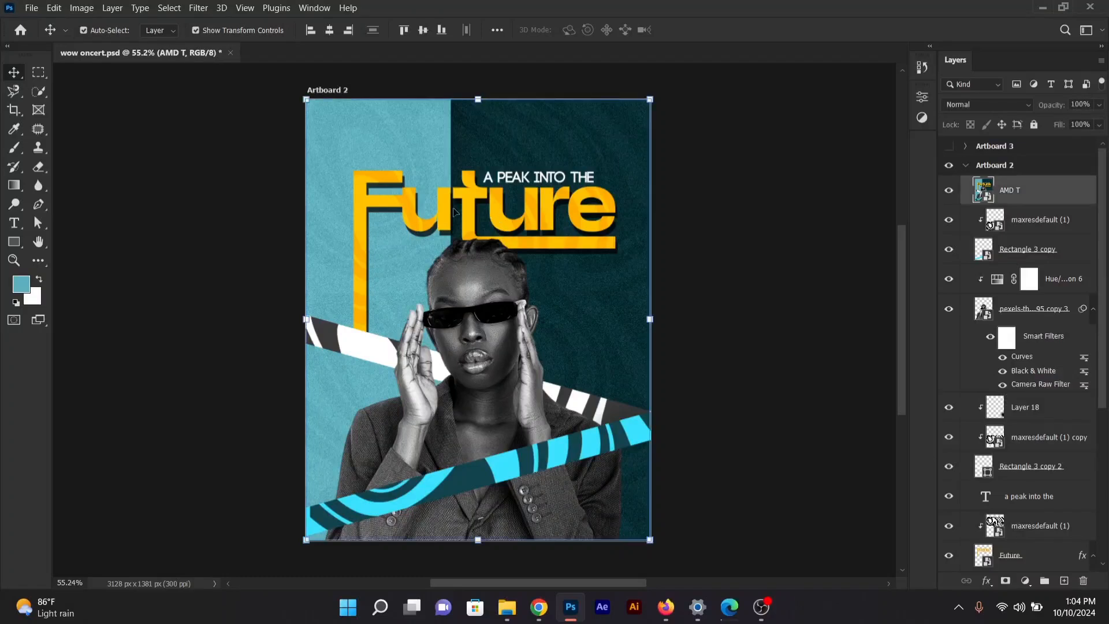
pyautogui.click(948, 192)
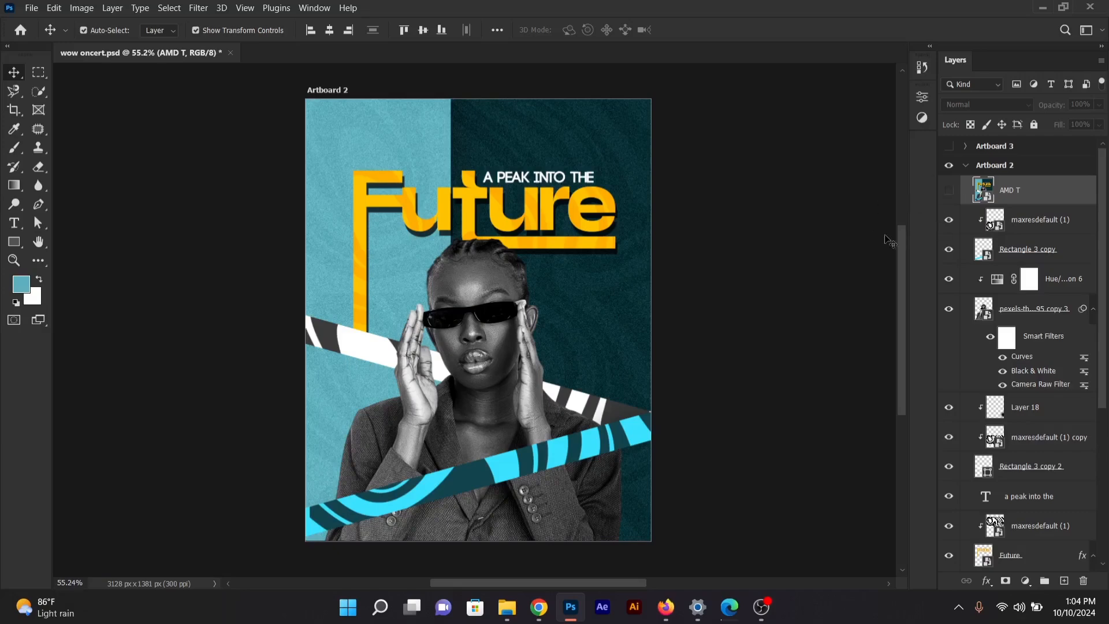
# Step: Examine the layer stack of the Future poster on Artboard 2 and the texture layer clipped to its title
pyautogui.scroll(-5, 976, 373)
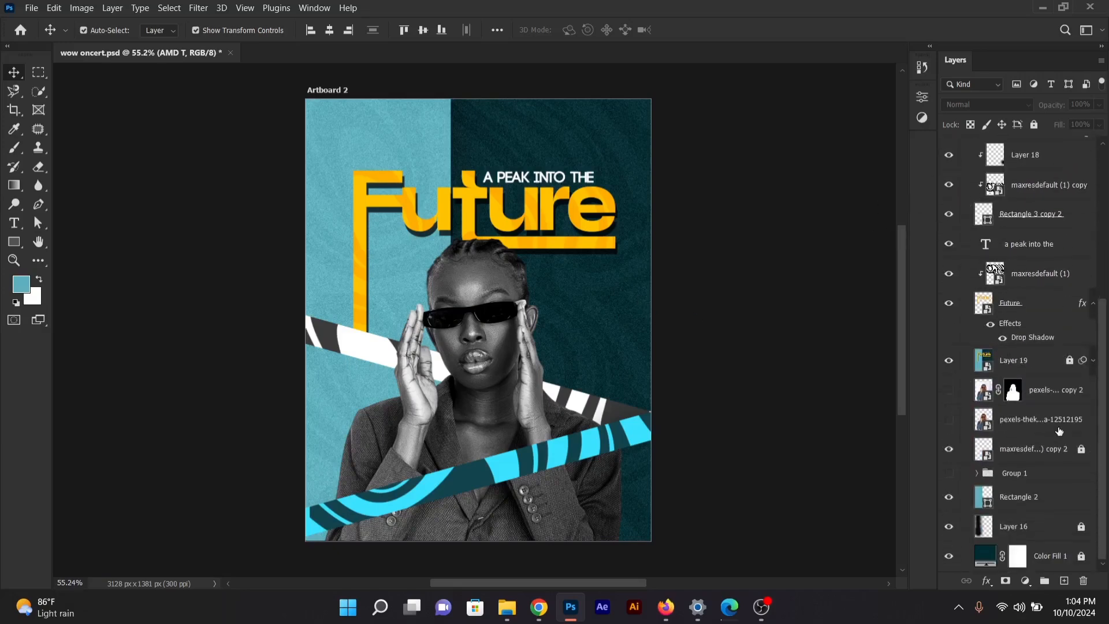
pyautogui.scroll(6, 1060, 431)
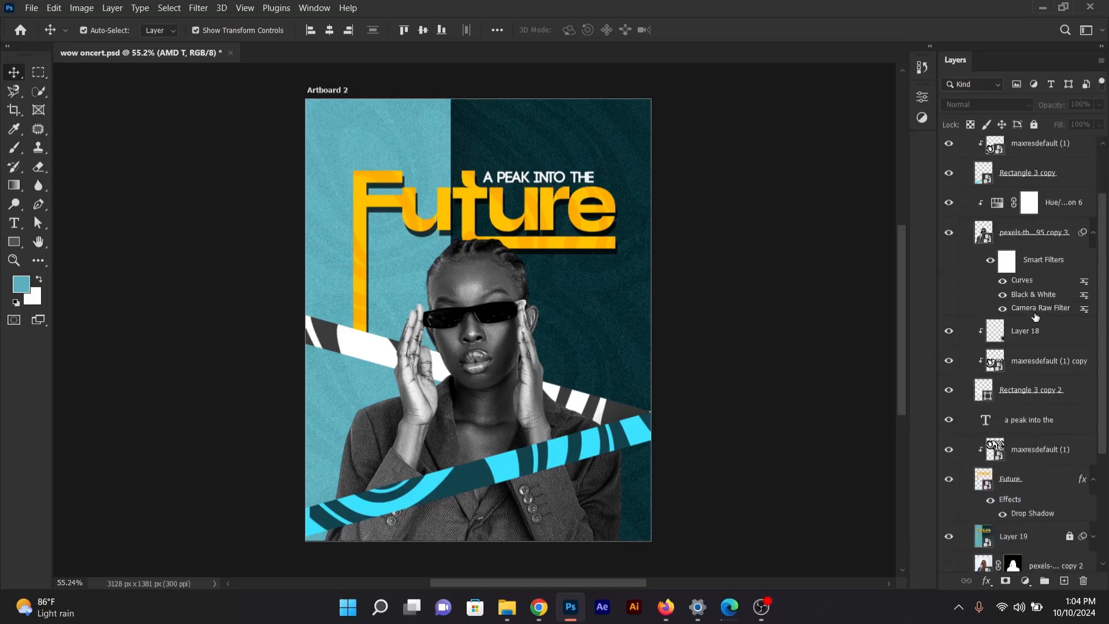
pyautogui.scroll(-4, 1035, 316)
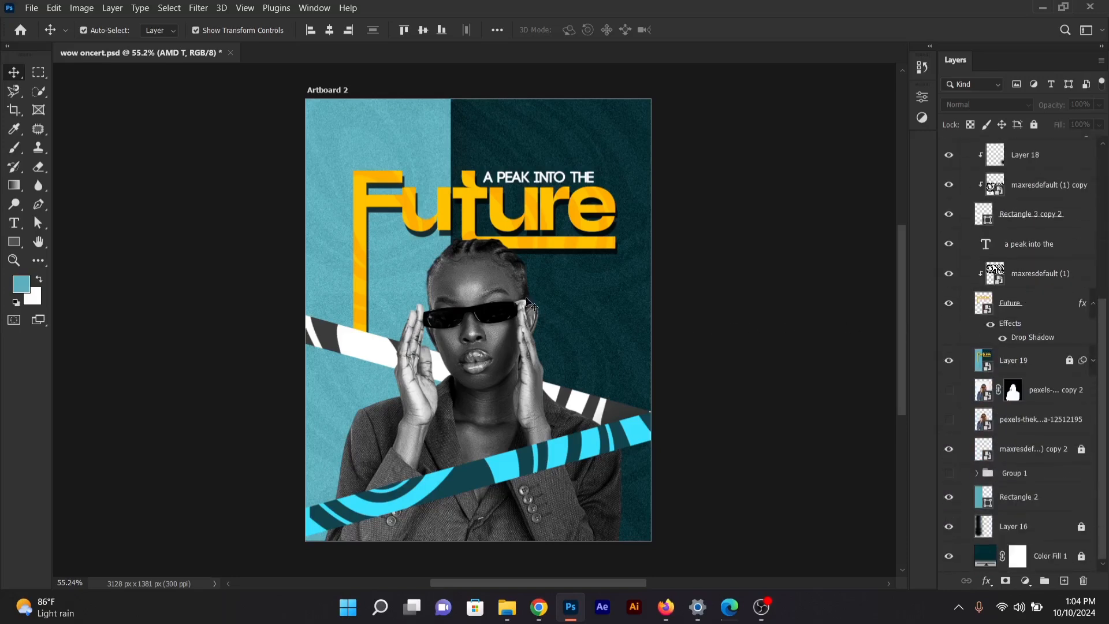
pyautogui.scroll(1, 528, 303)
pyautogui.scroll(-2, 529, 305)
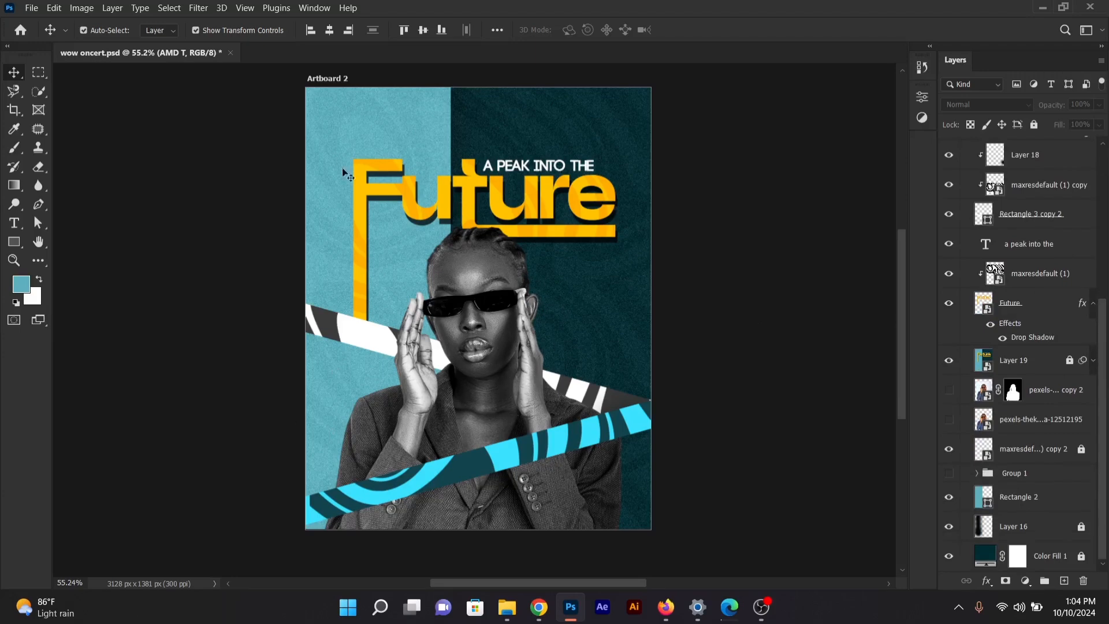
pyautogui.click(716, 323)
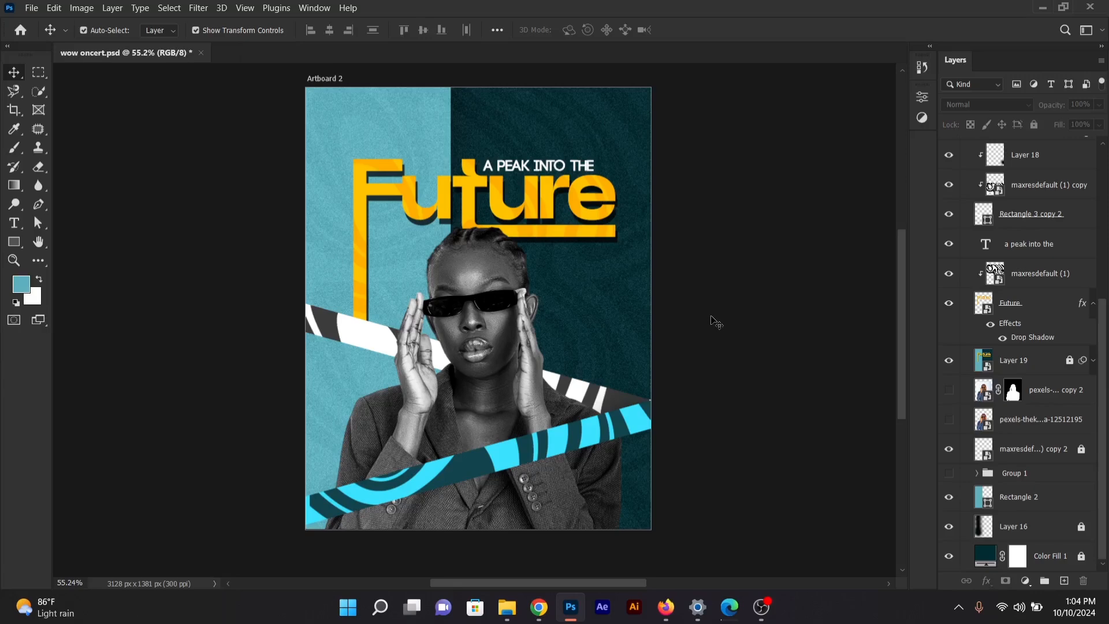
pyautogui.click(545, 196)
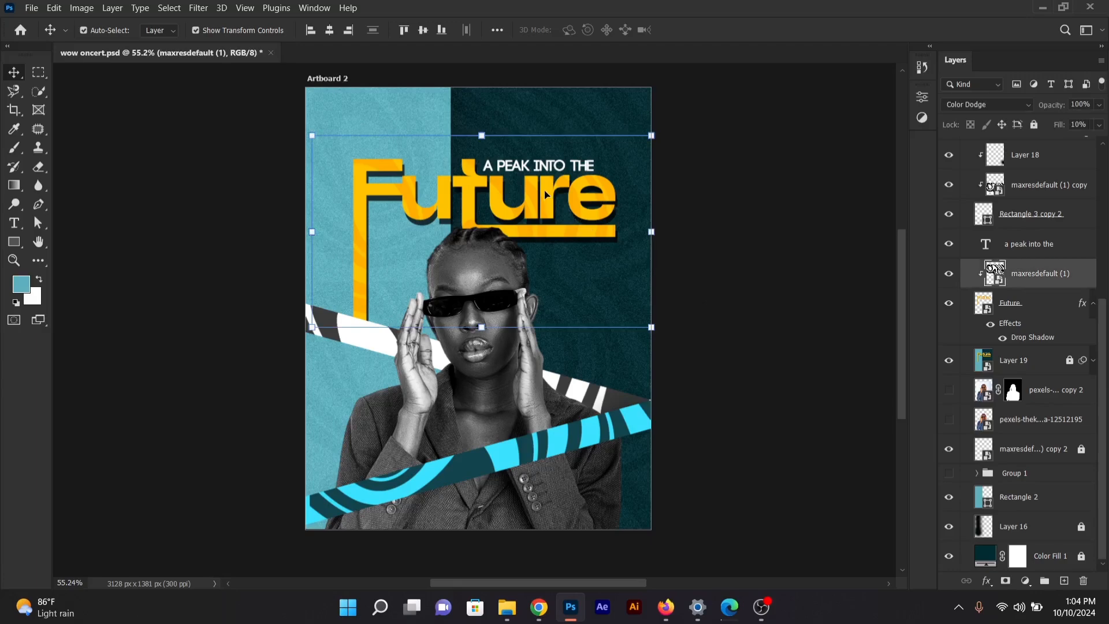
pyautogui.click(707, 230)
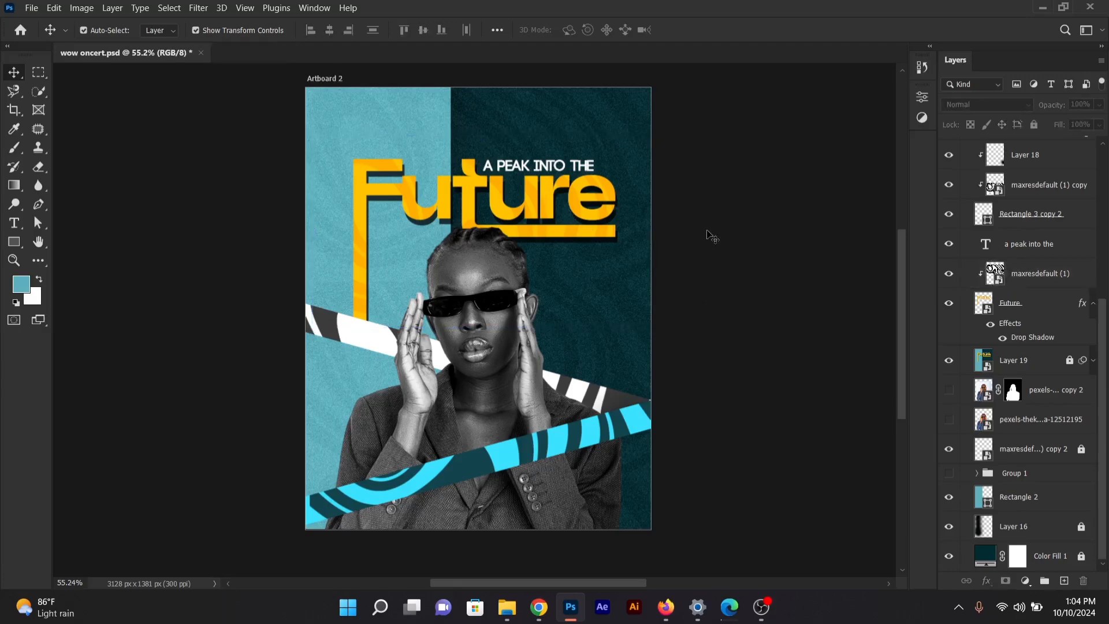
pyautogui.click(553, 193)
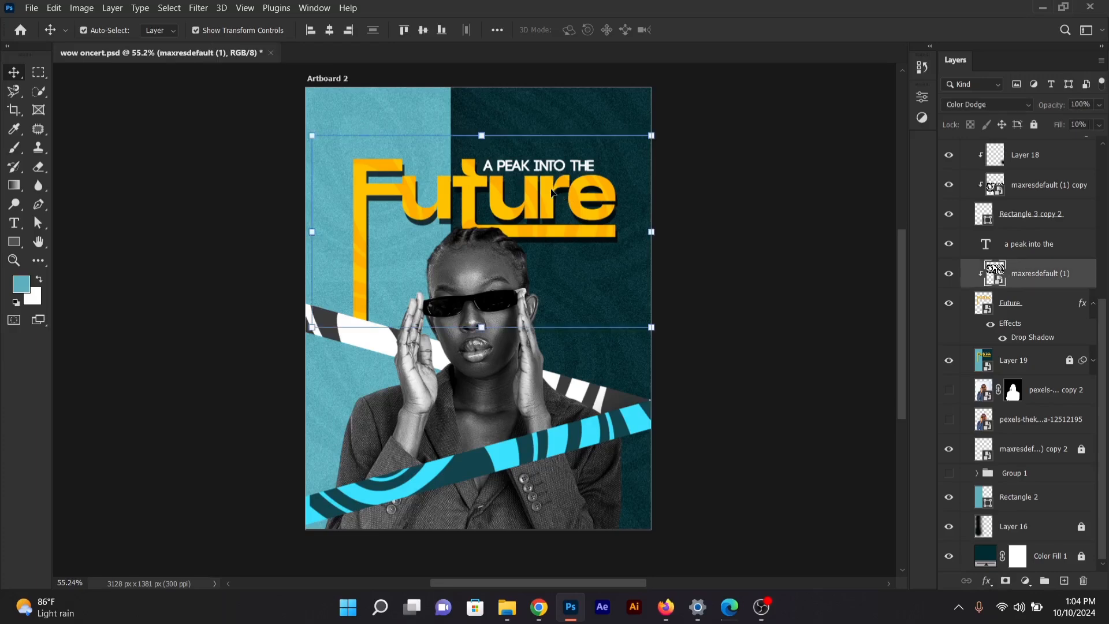
pyautogui.click(723, 236)
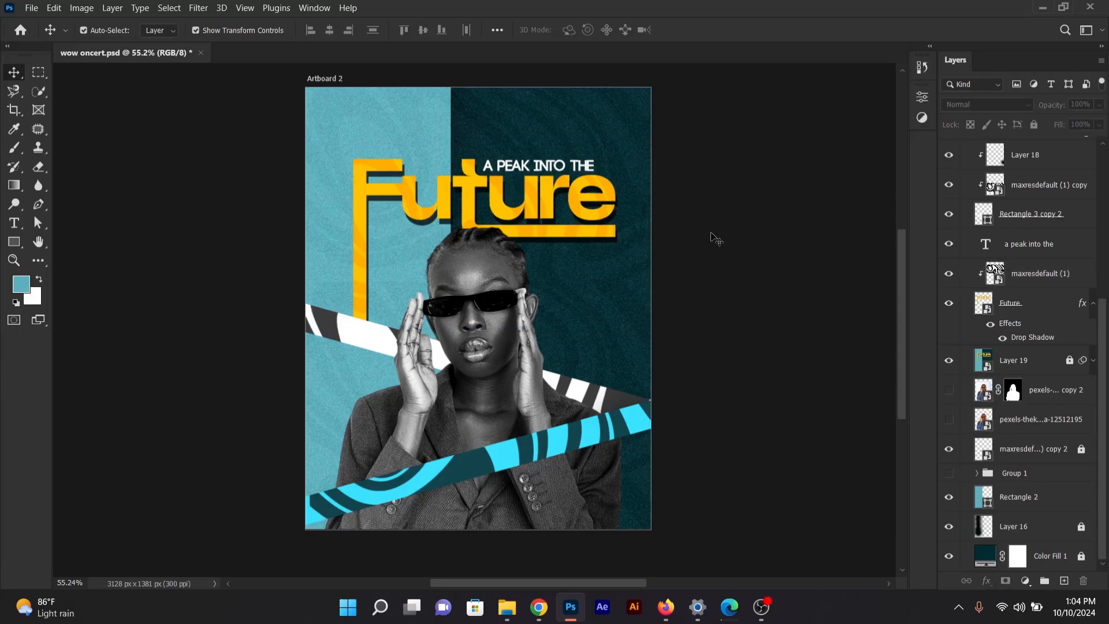
pyautogui.click(541, 196)
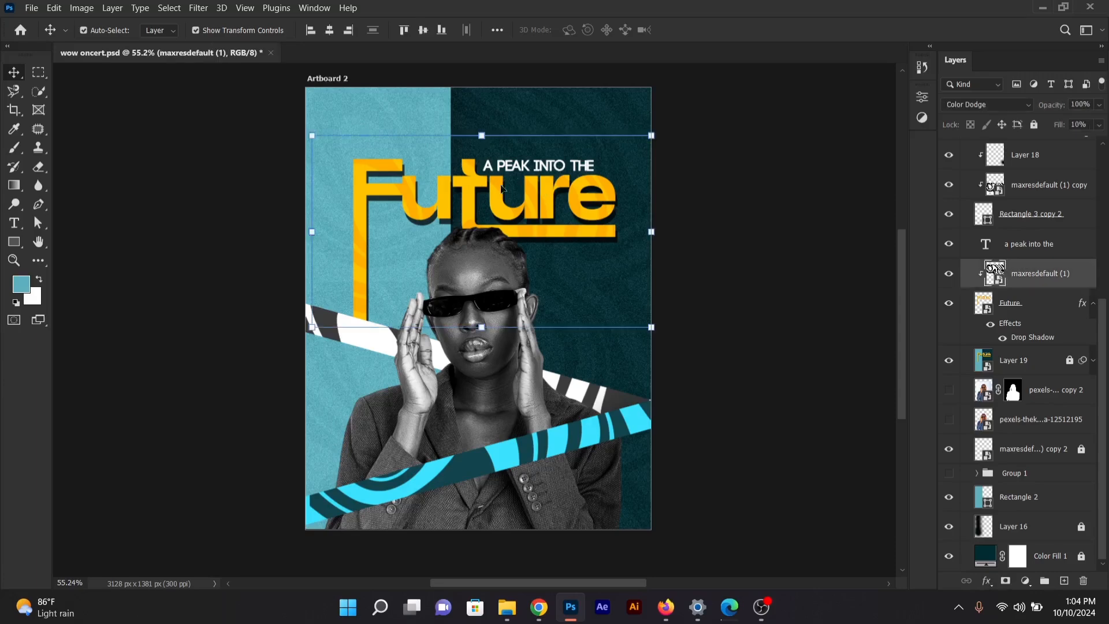
pyautogui.click(197, 192)
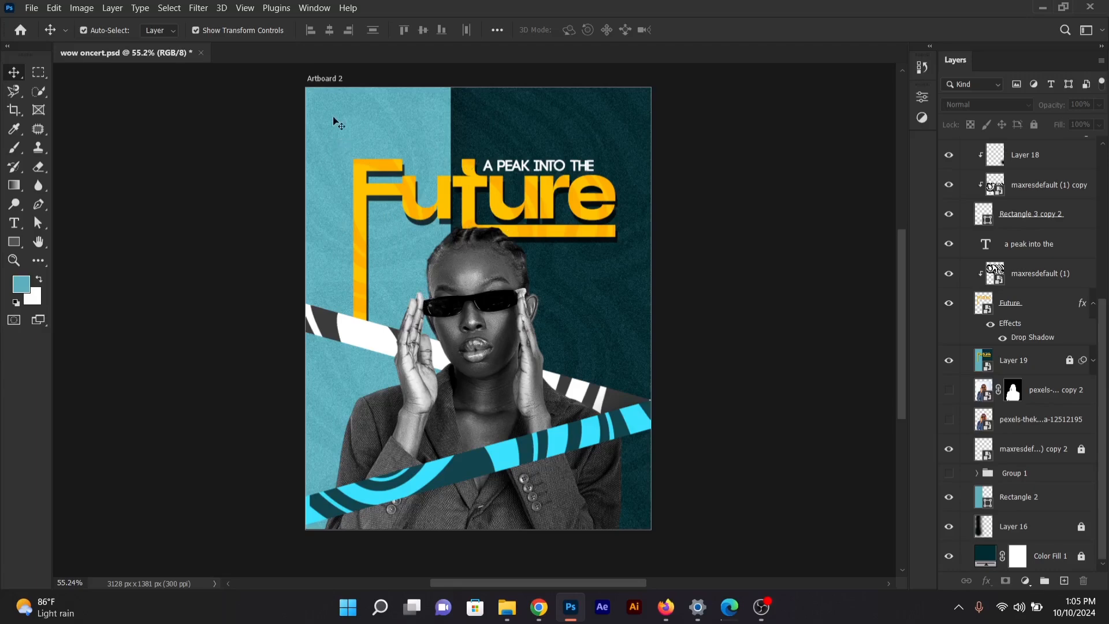
# Step: Add a blank 1080 x 1381 px artboard directly to the left of Artboard 2
pyautogui.click(335, 79)
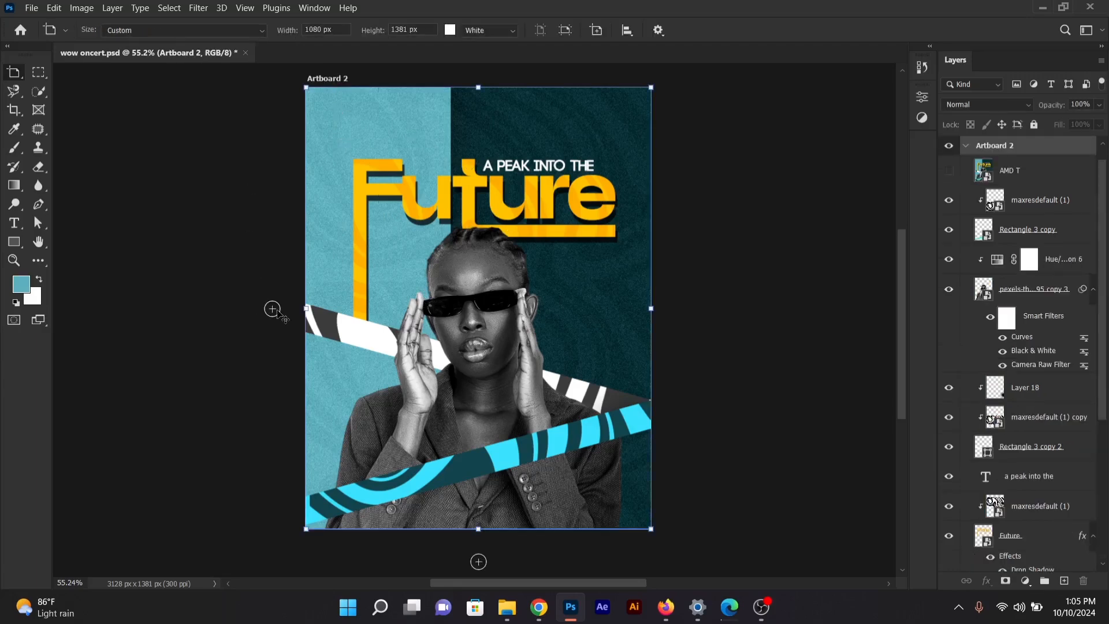
pyautogui.click(271, 309)
pyautogui.press('v')
pyautogui.click(154, 249)
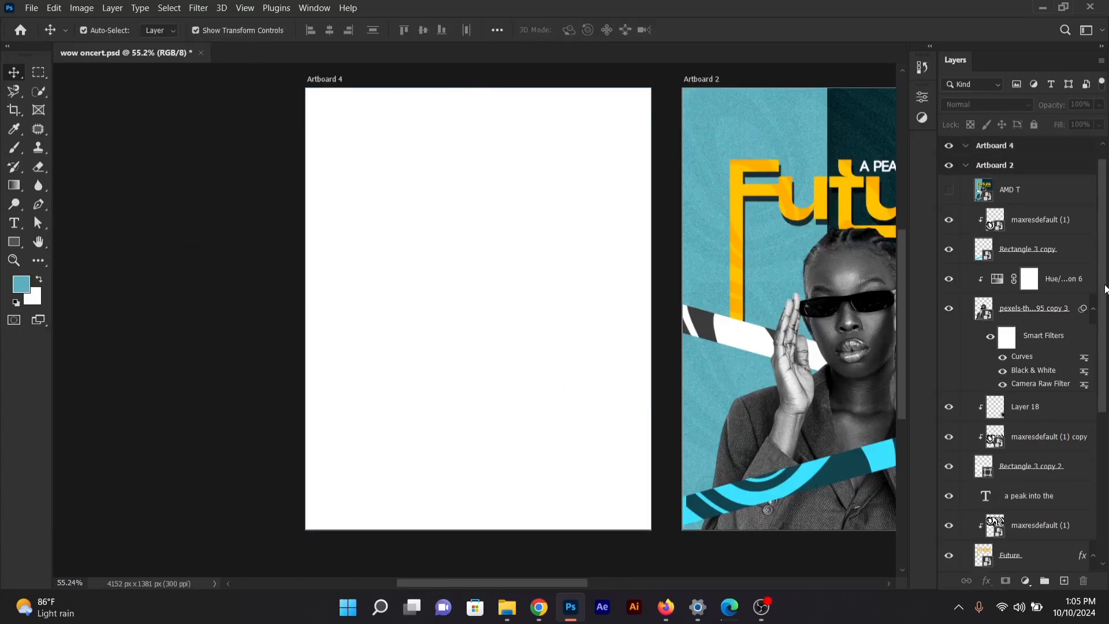
# Step: Add a Solid Color fill layer to Artboard 4 in dark teal, hex 002630
pyautogui.click(341, 81)
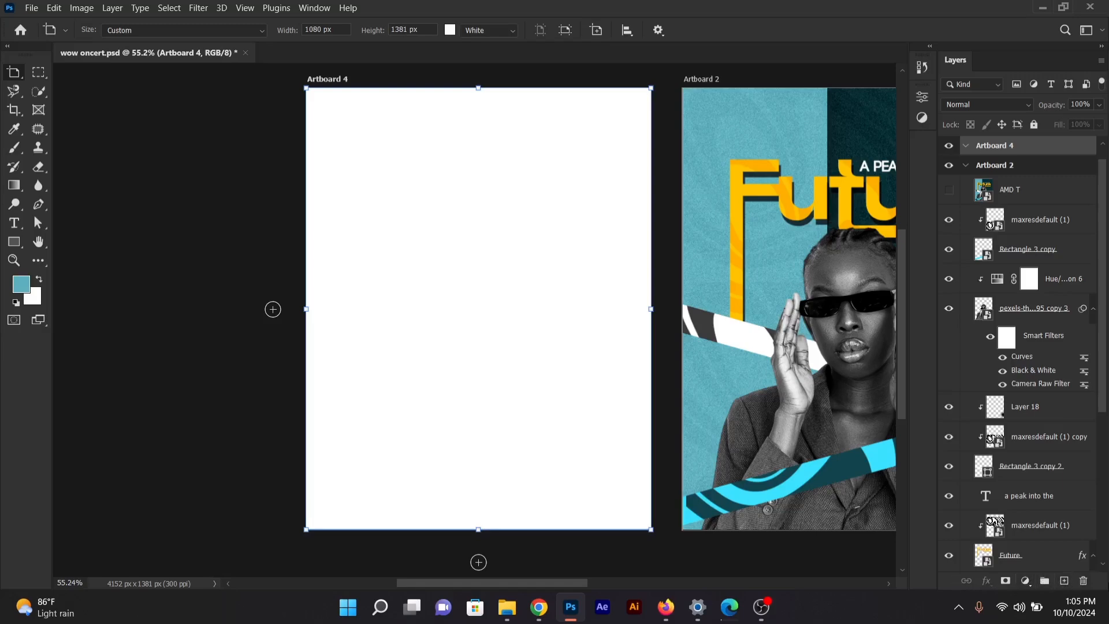
pyautogui.click(1026, 583)
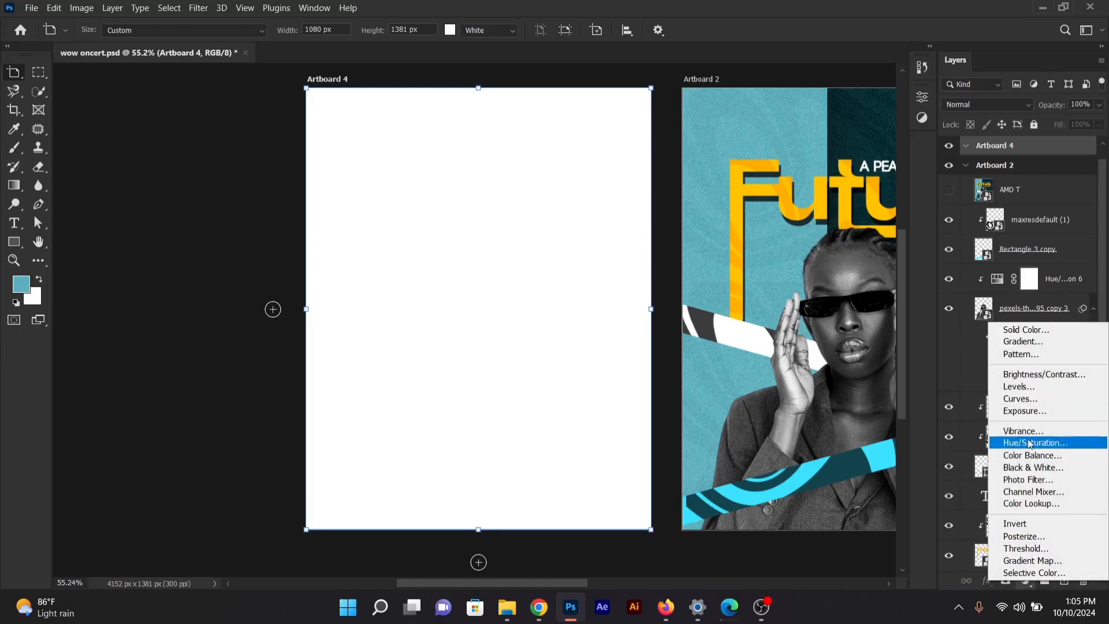
pyautogui.click(1023, 332)
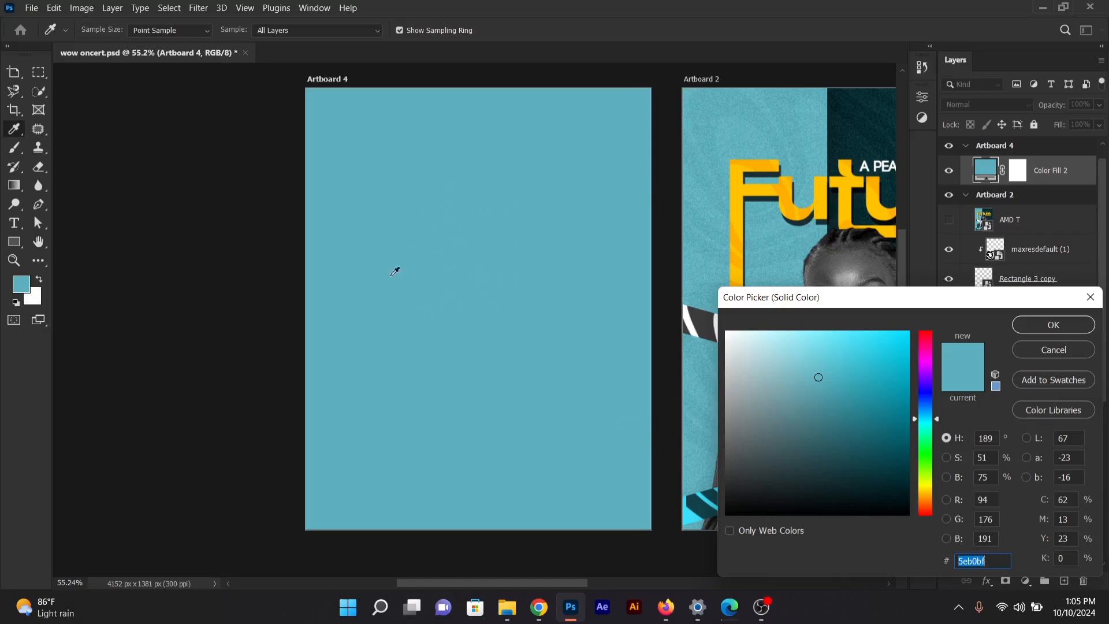
pyautogui.click(868, 138)
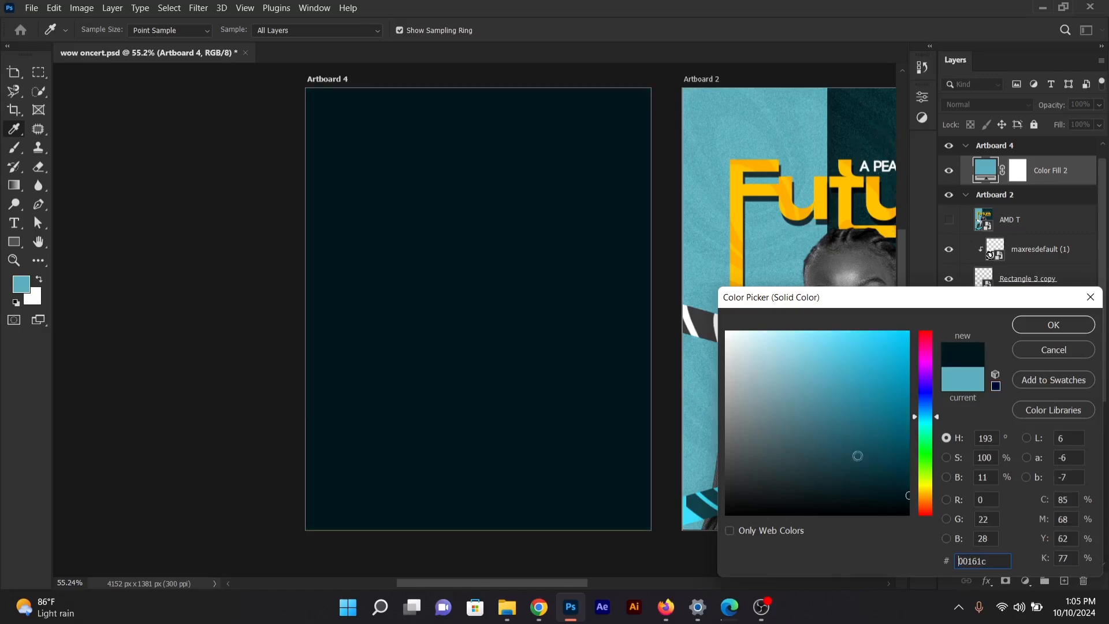
pyautogui.moveTo(982, 560); pyautogui.dragTo(923, 570)
pyautogui.click(910, 481)
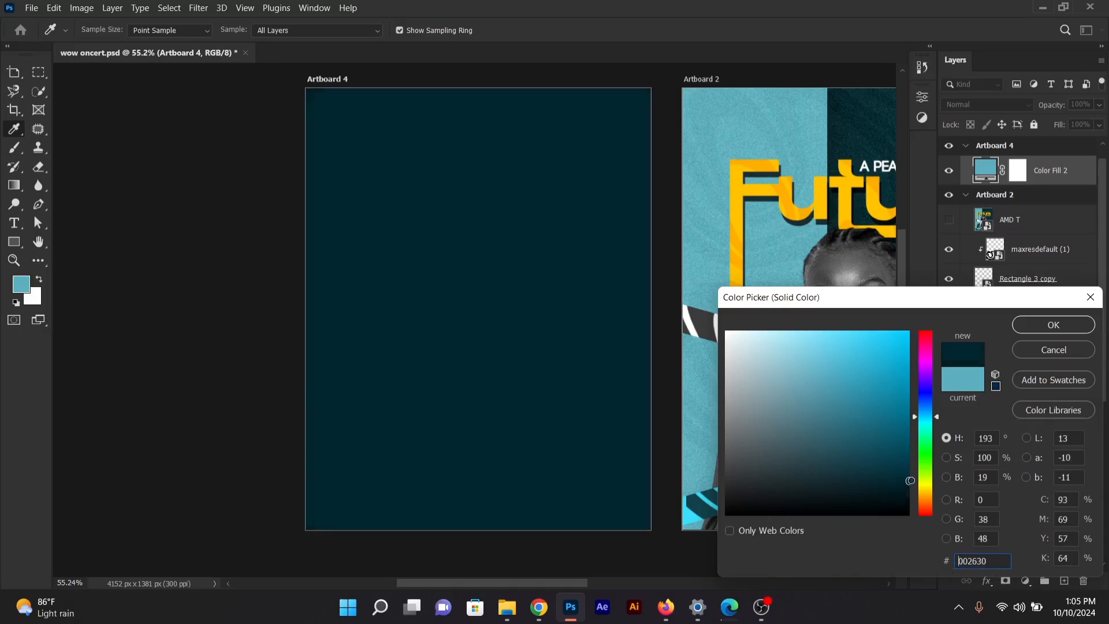
pyautogui.moveTo(986, 562); pyautogui.dragTo(955, 556)
pyautogui.click(976, 562)
pyautogui.moveTo(988, 561); pyautogui.dragTo(963, 561)
pyautogui.moveTo(859, 306); pyautogui.dragTo(705, 267)
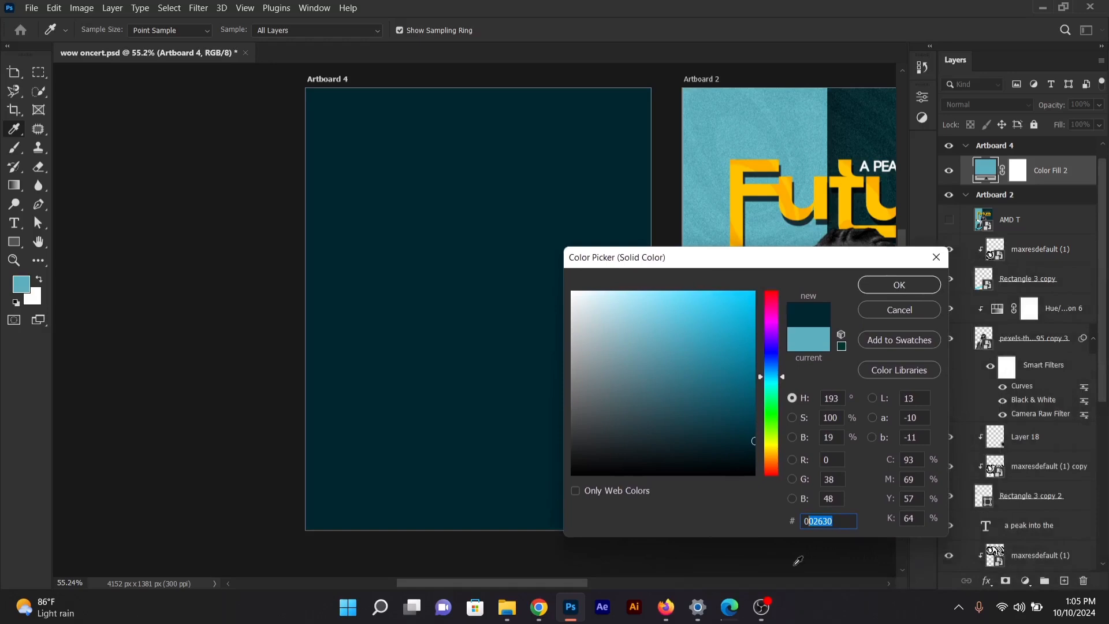
pyautogui.click(834, 521)
pyautogui.moveTo(842, 523); pyautogui.dragTo(805, 525)
pyautogui.click(899, 286)
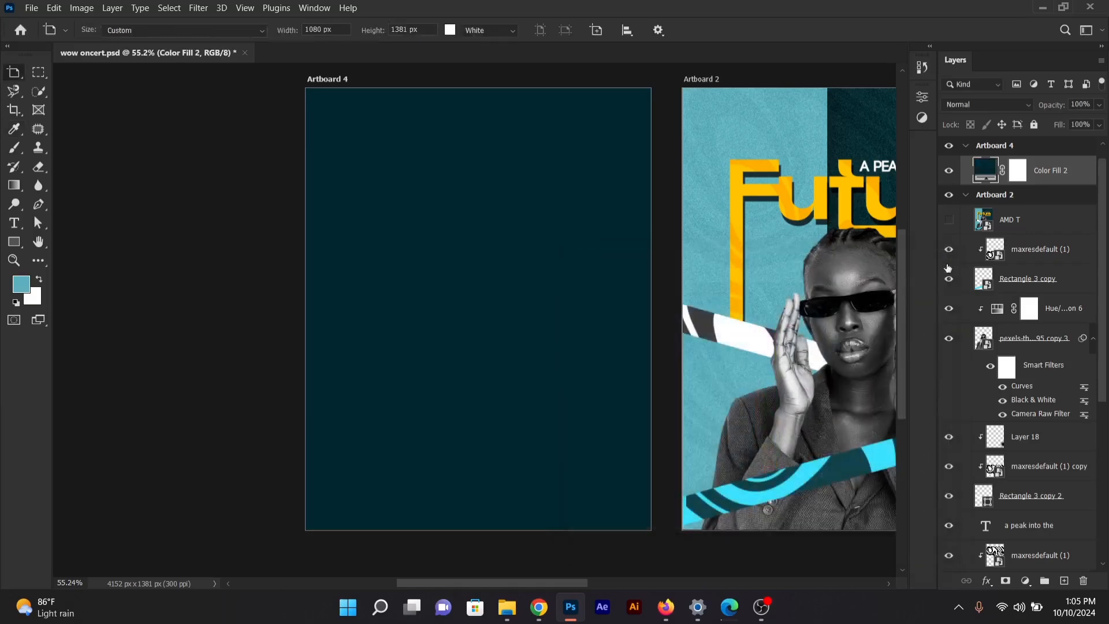
# Step: Lock the dark teal fill layer on Artboard 4 completely and deselect it
pyautogui.click(1034, 124)
pyautogui.press('v')
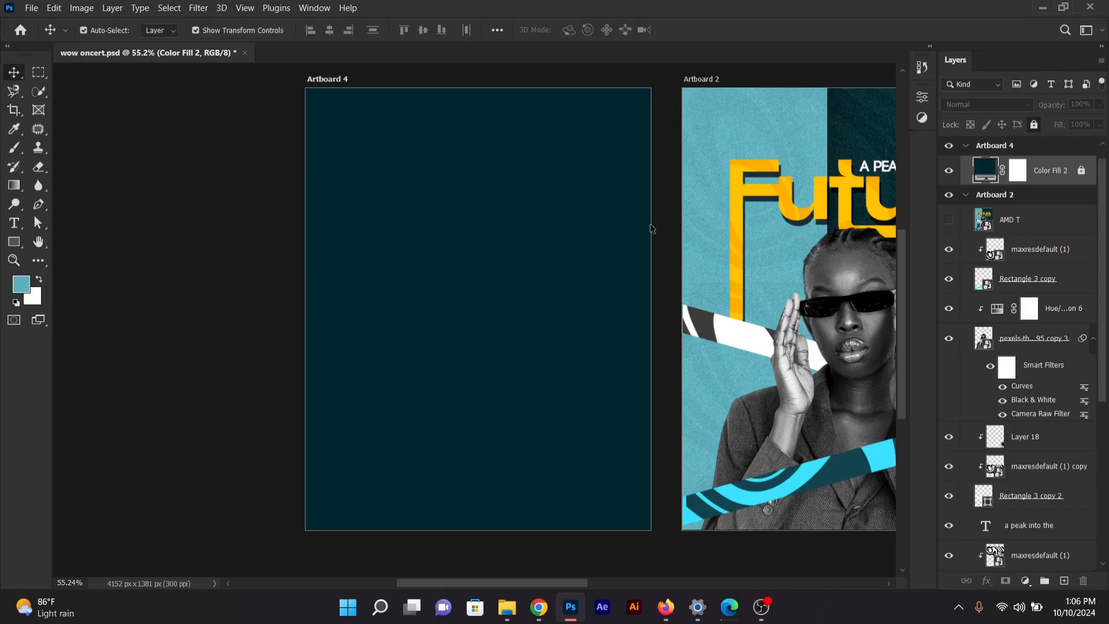
pyautogui.click(539, 241)
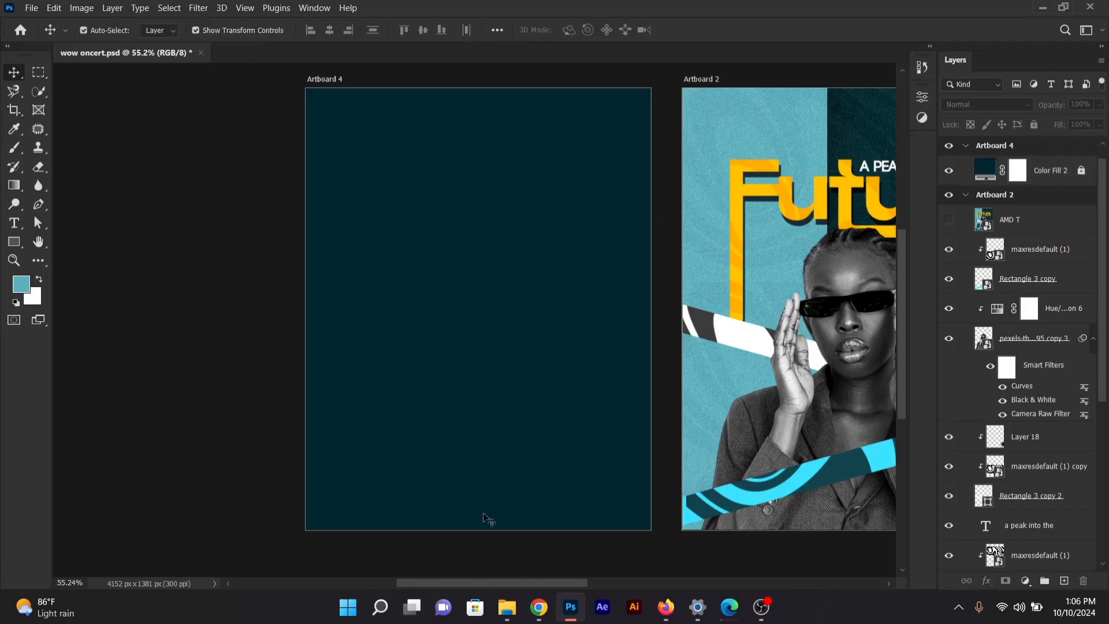
# Step: Place the portrait of the woman in sunglasses and blue suit from the Downloads folder on Artboard 4 and center it horizontally
pyautogui.click(507, 608)
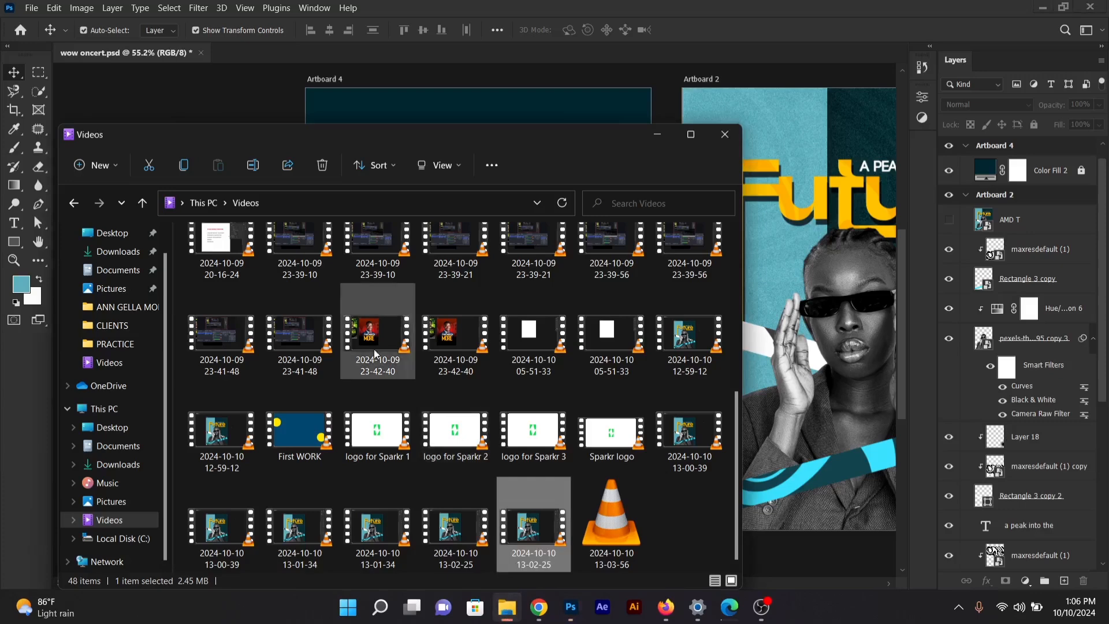
pyautogui.click(118, 251)
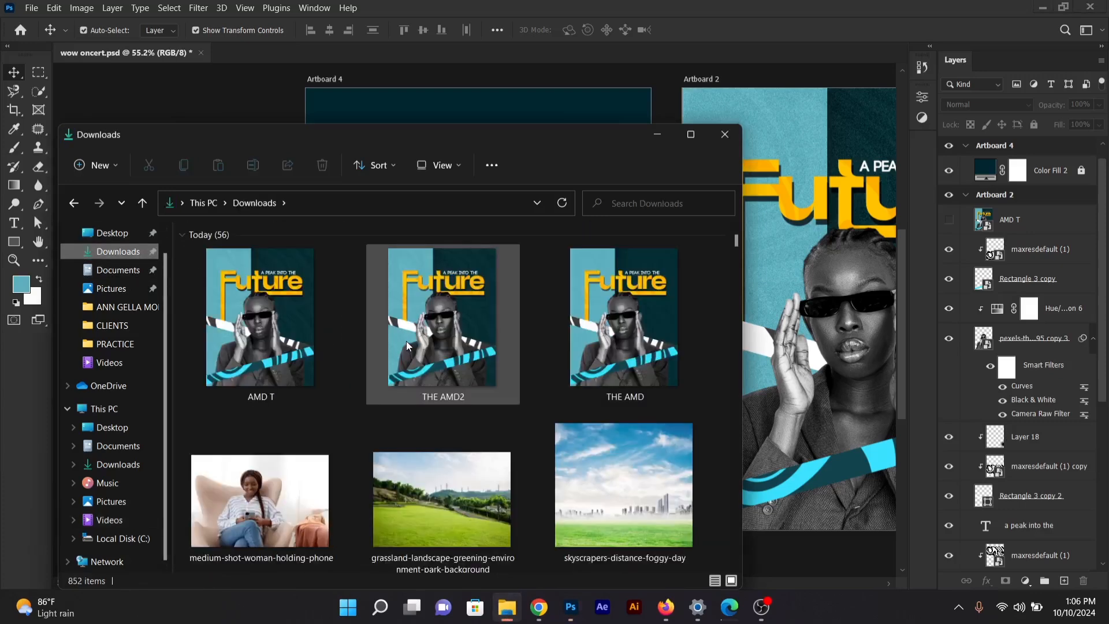
pyautogui.scroll(-6, 410, 349)
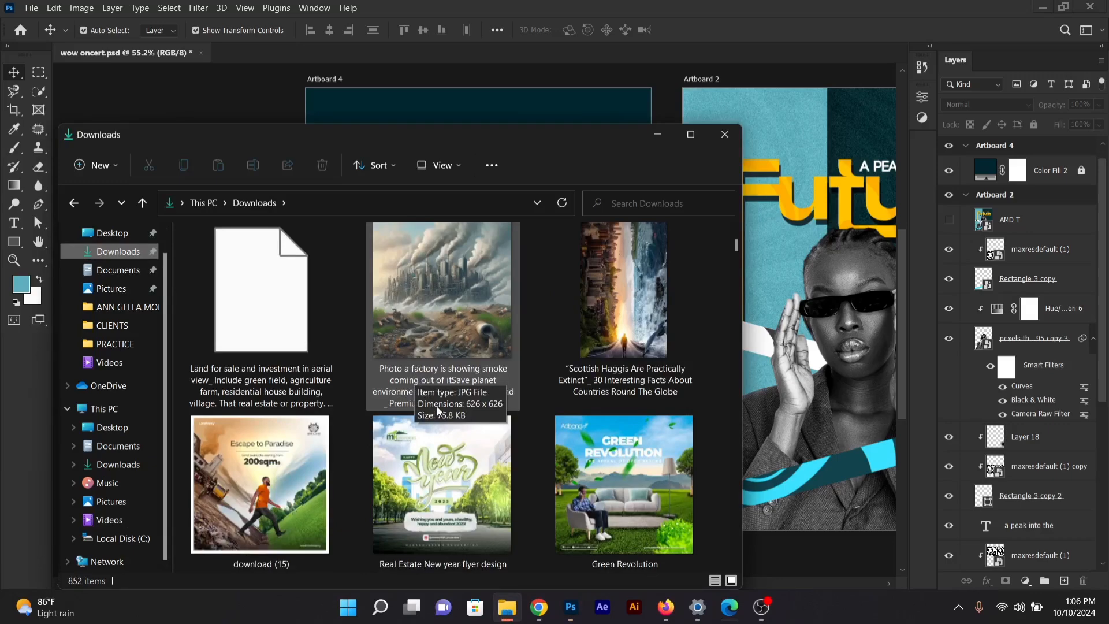
pyautogui.scroll(3, 437, 410)
pyautogui.scroll(3, 438, 407)
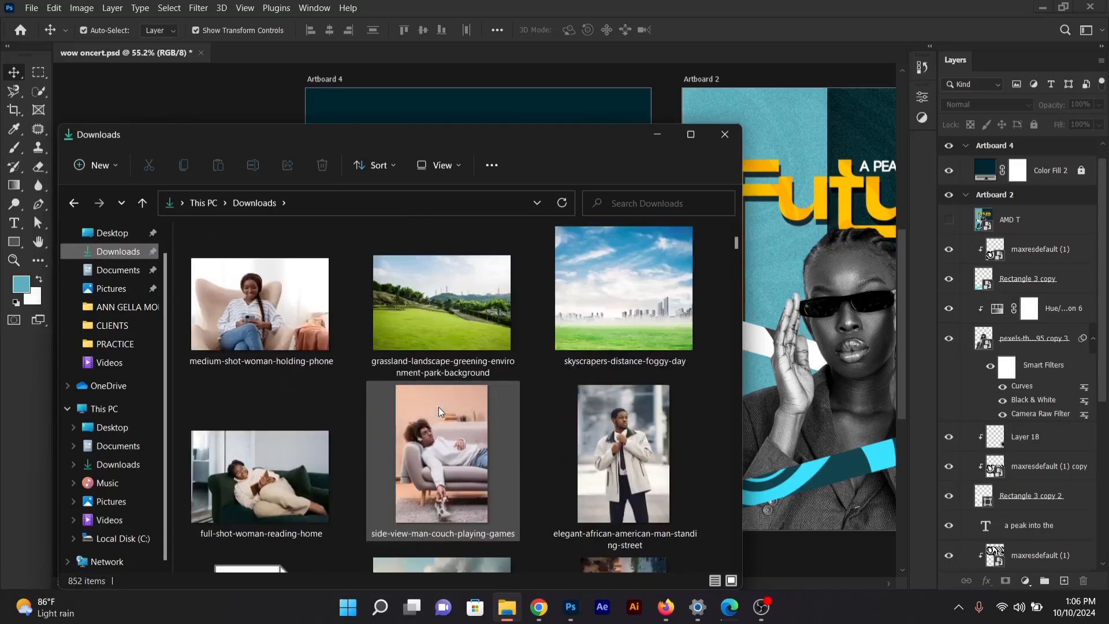
pyautogui.scroll(-10, 439, 407)
pyautogui.scroll(-3, 439, 407)
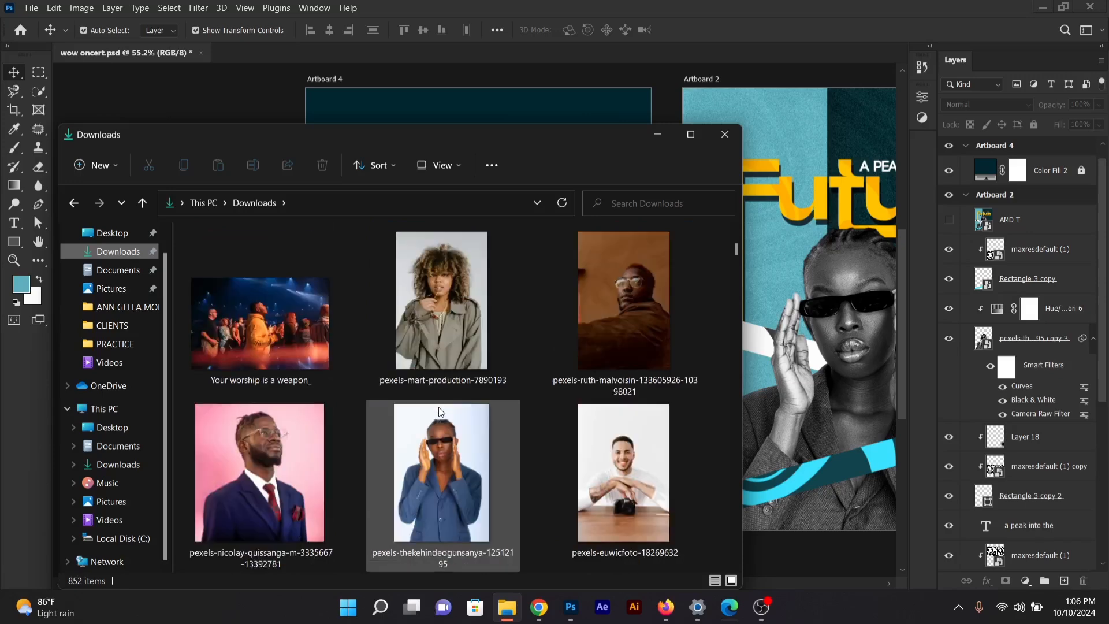
pyautogui.moveTo(444, 476); pyautogui.dragTo(479, 284)
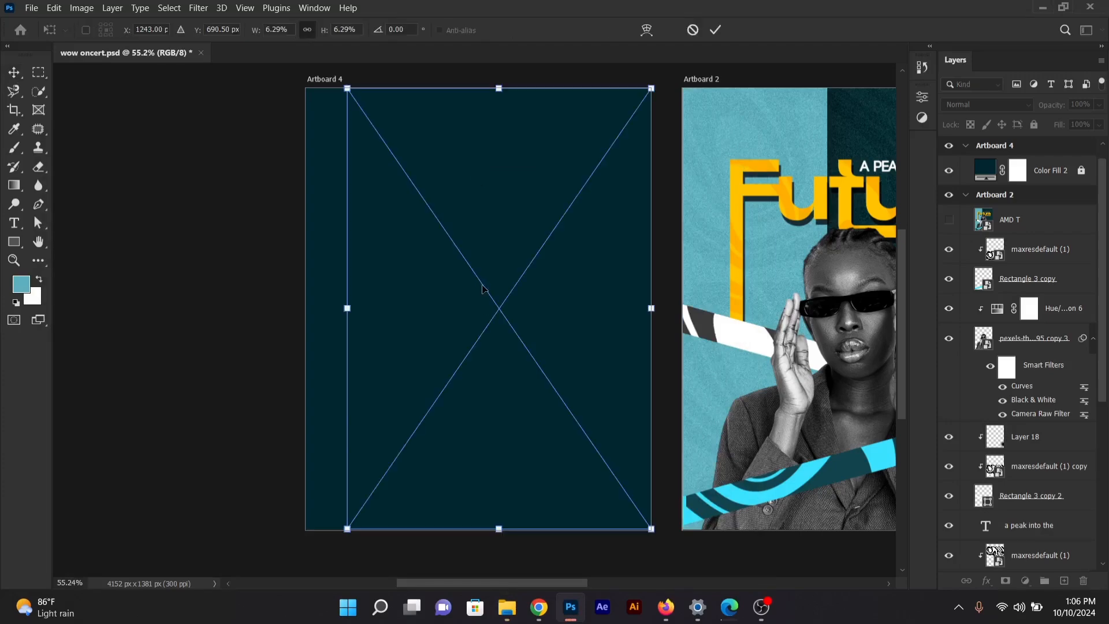
pyautogui.press('Return')
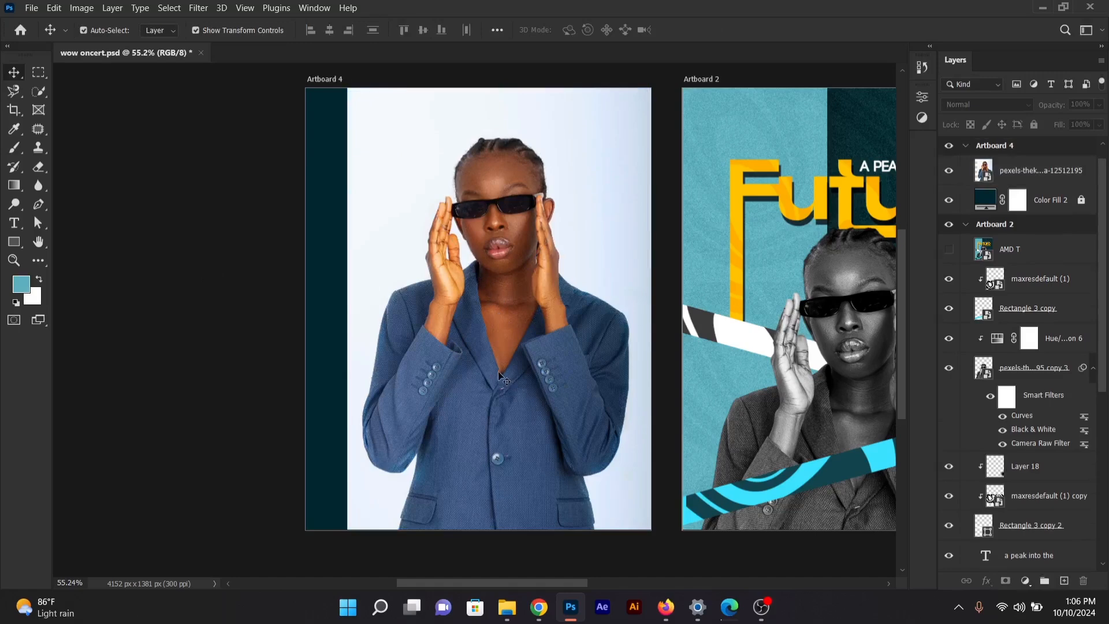
pyautogui.moveTo(498, 371); pyautogui.dragTo(477, 372)
pyautogui.click(257, 413)
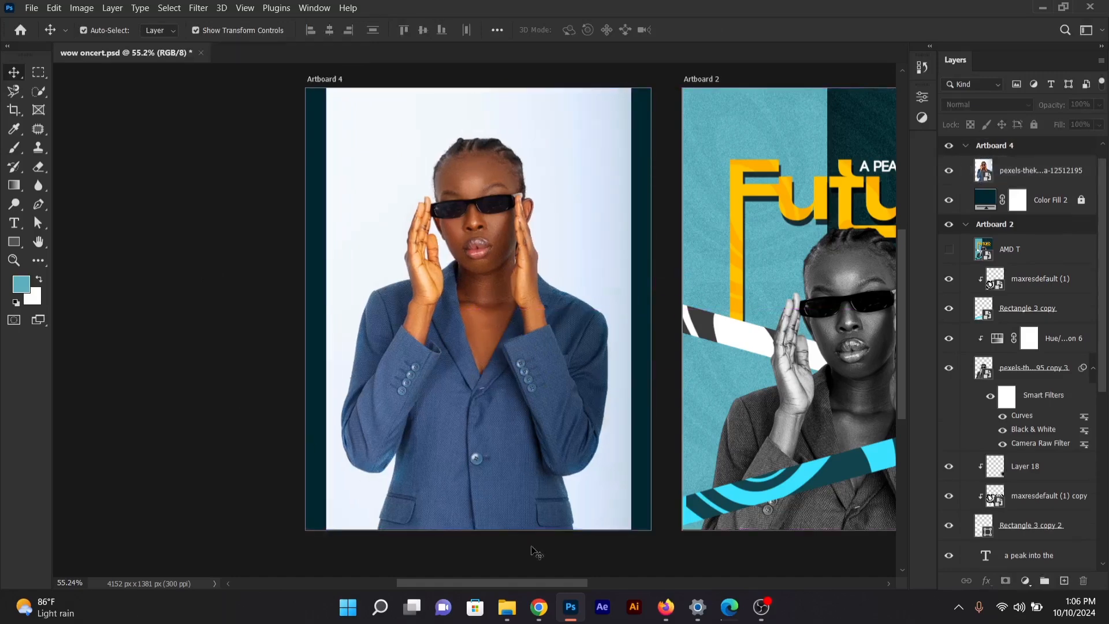
pyautogui.moveTo(513, 614)
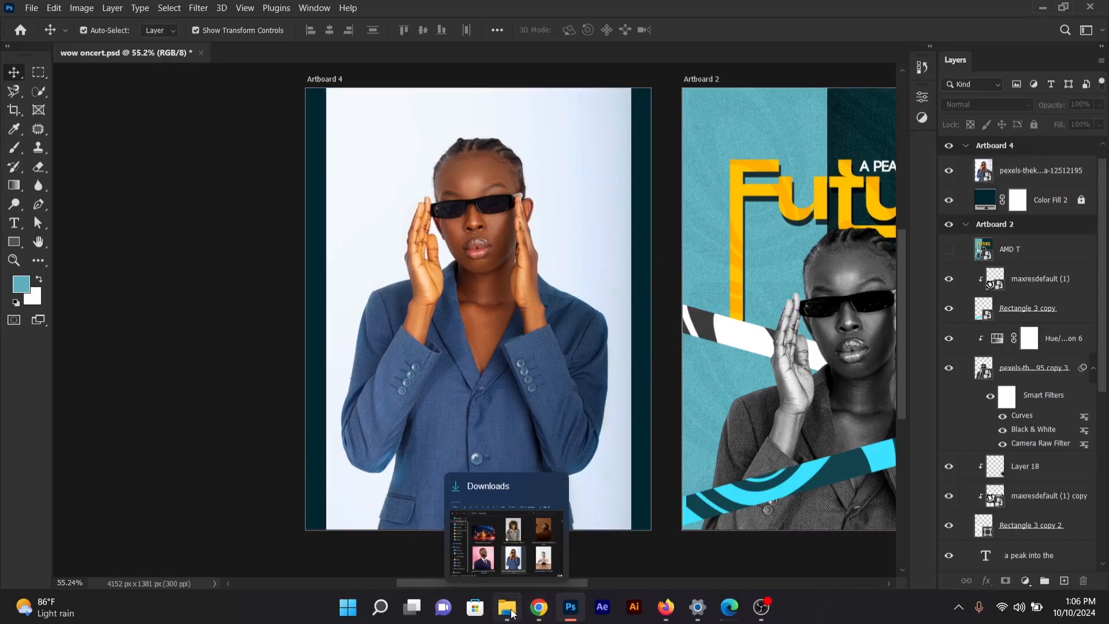
pyautogui.click(500, 614)
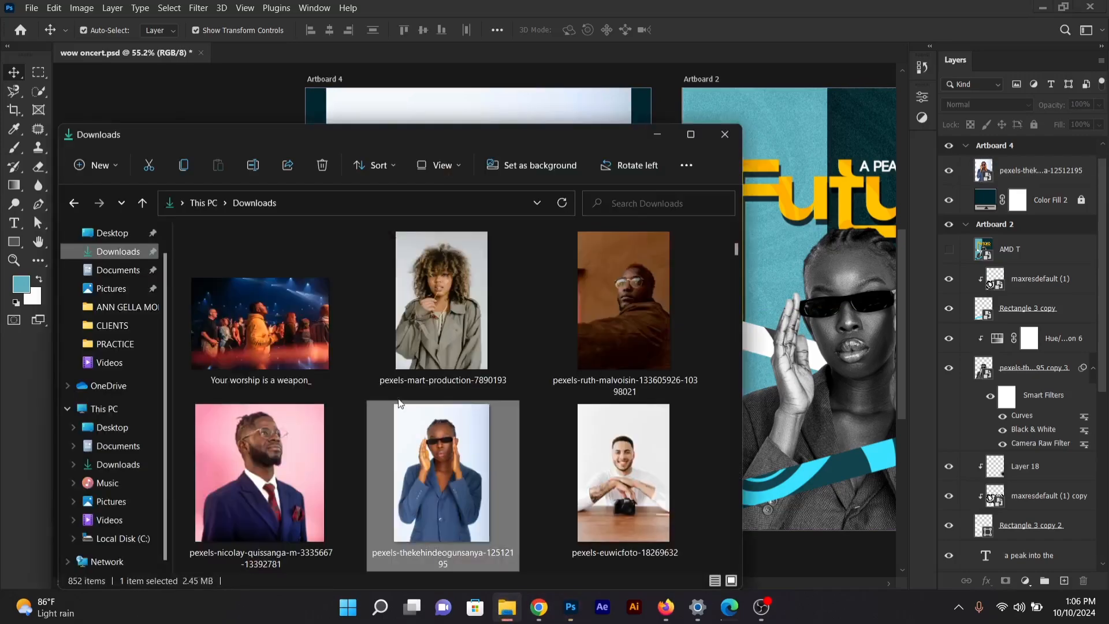
pyautogui.click(497, 108)
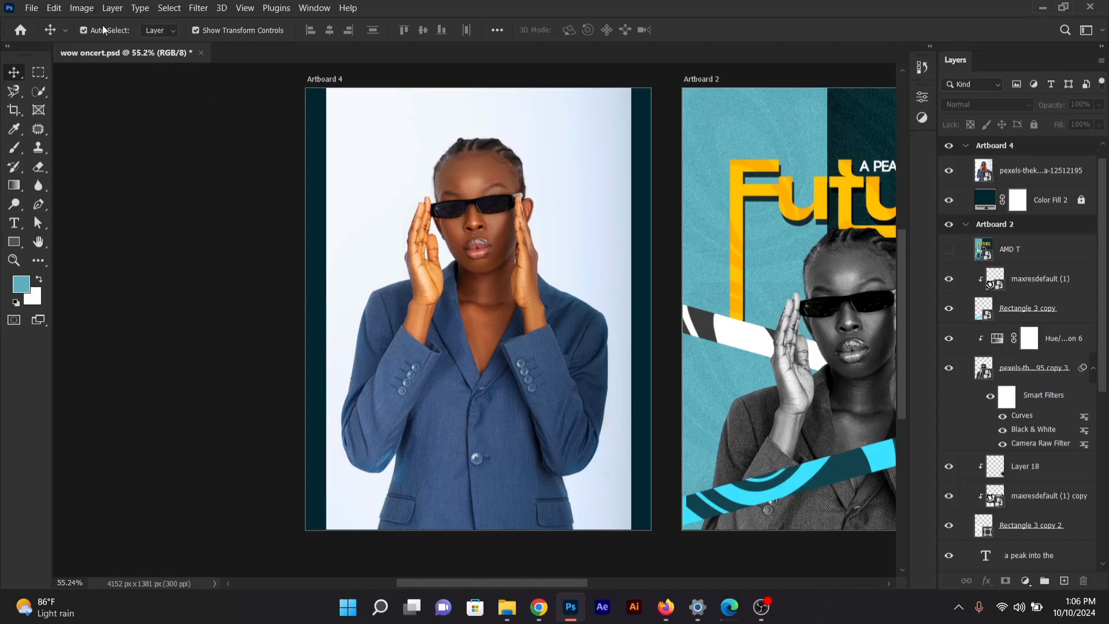
# Step: Place a second embedded copy of the woman's portrait from the Downloads folder, align it over the first, and delete the duplicate
pyautogui.click(31, 10)
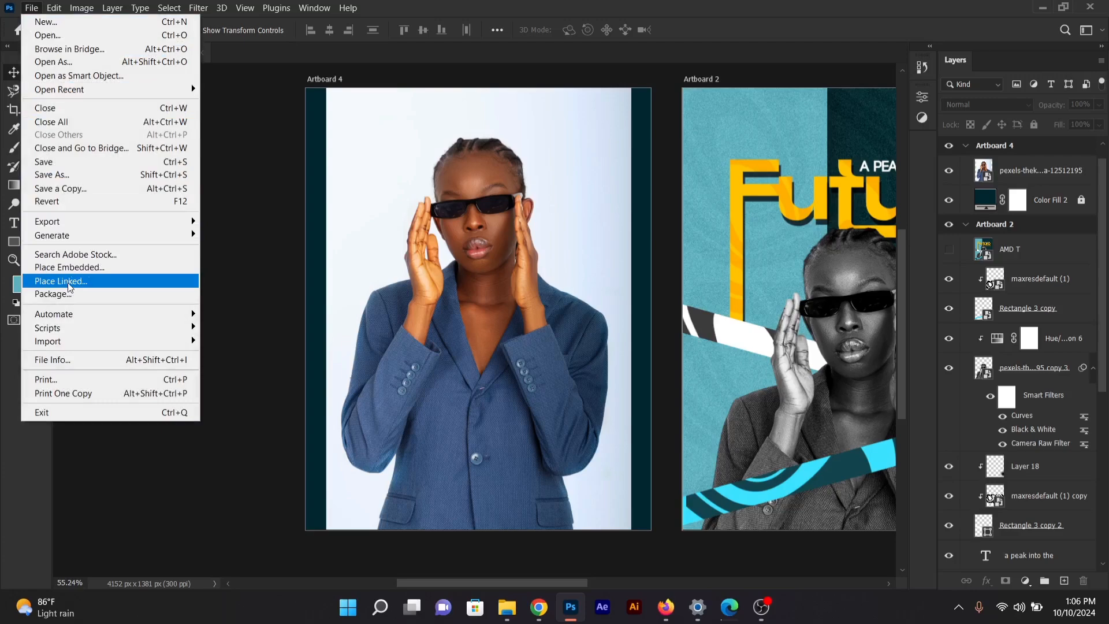
pyautogui.click(70, 267)
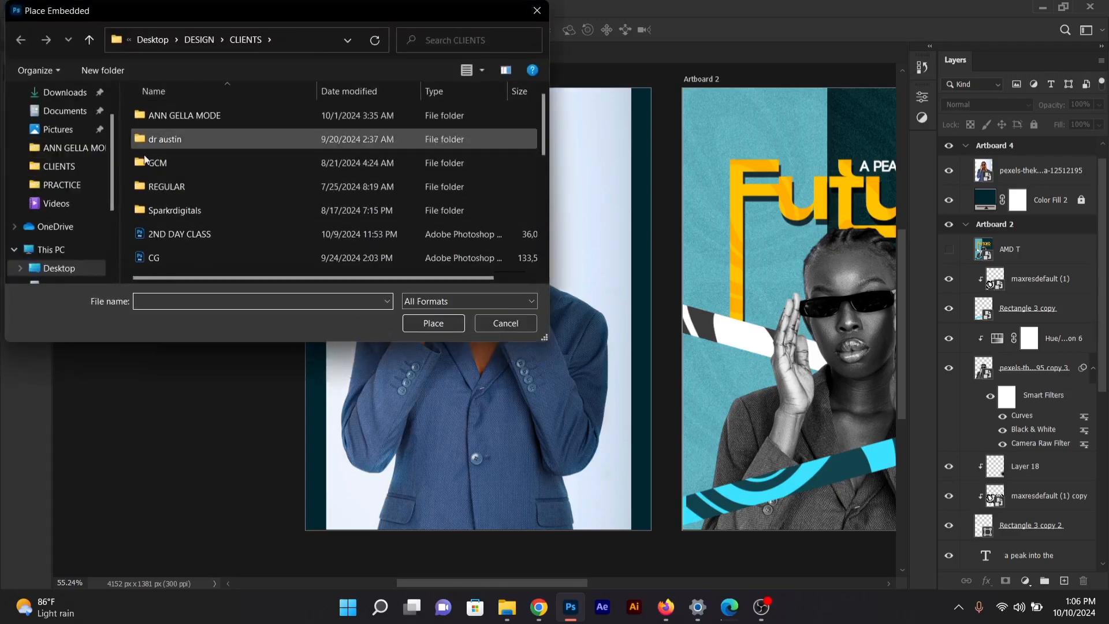
pyautogui.click(76, 95)
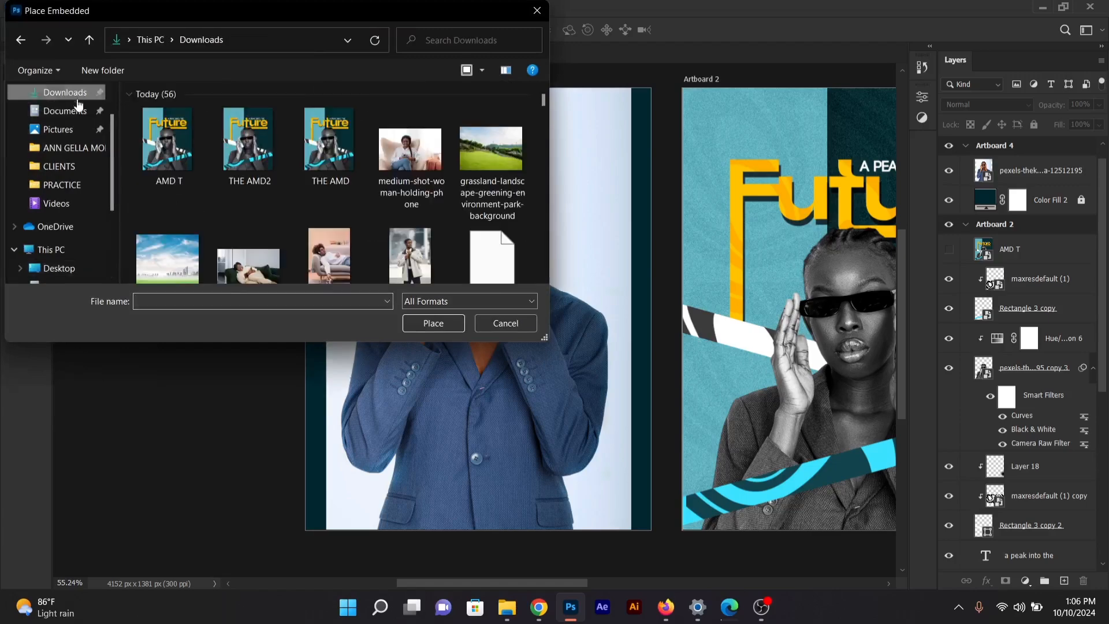
pyautogui.scroll(-5, 306, 186)
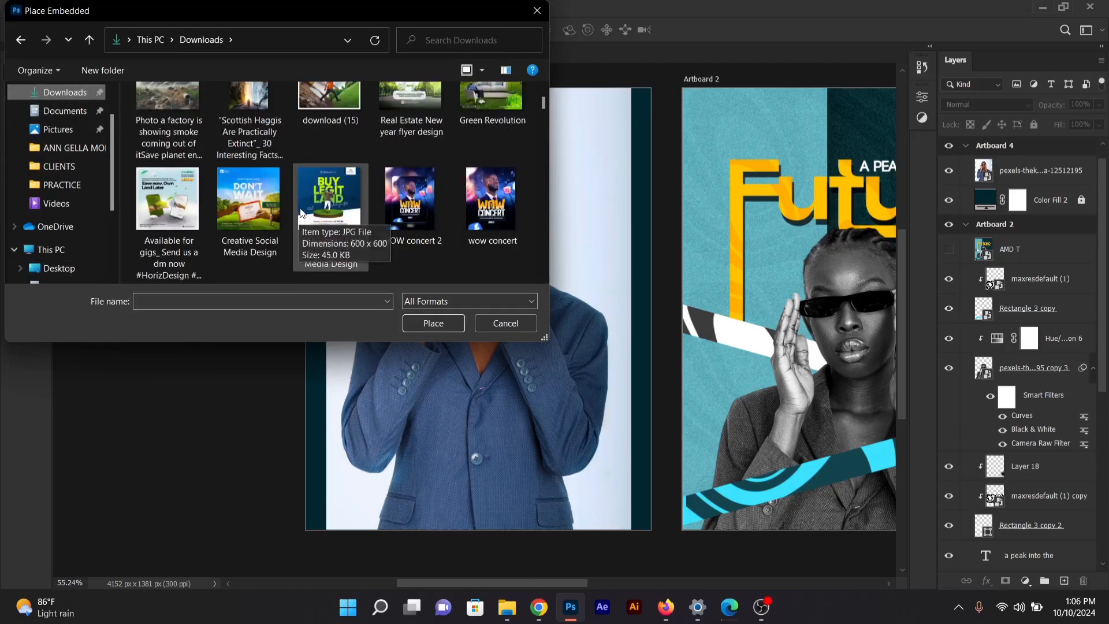
pyautogui.scroll(-5, 300, 207)
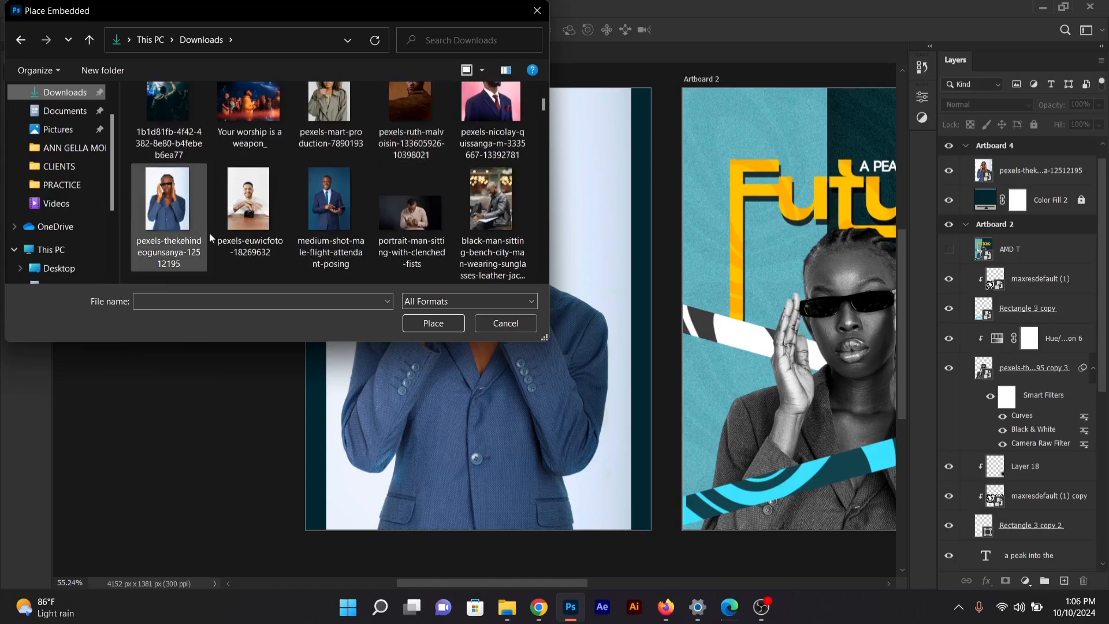
pyautogui.click(169, 208)
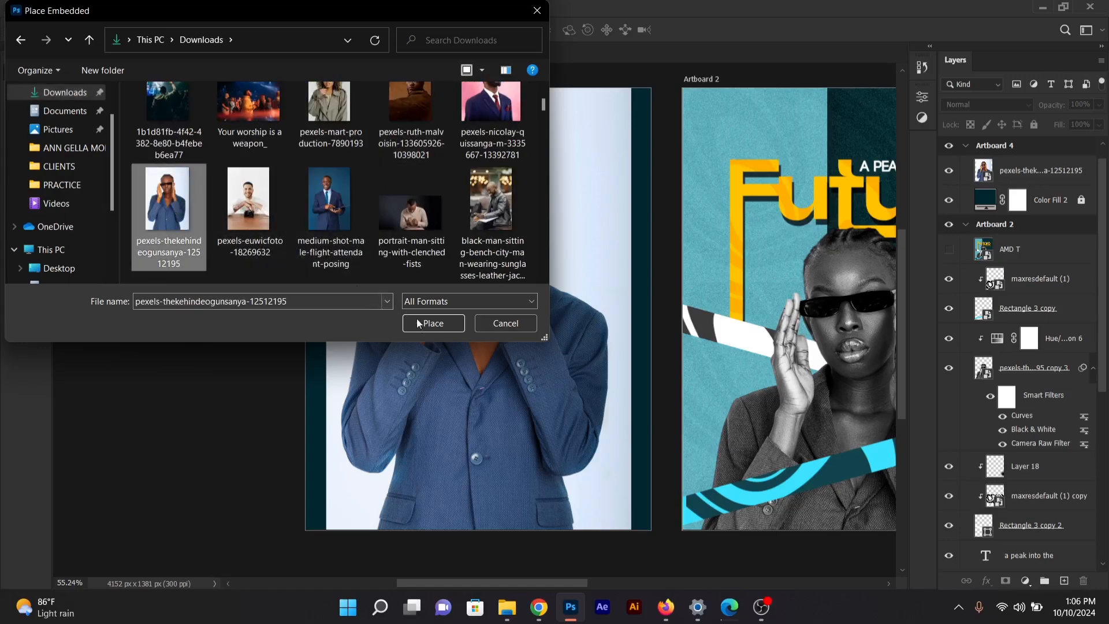
pyautogui.click(432, 323)
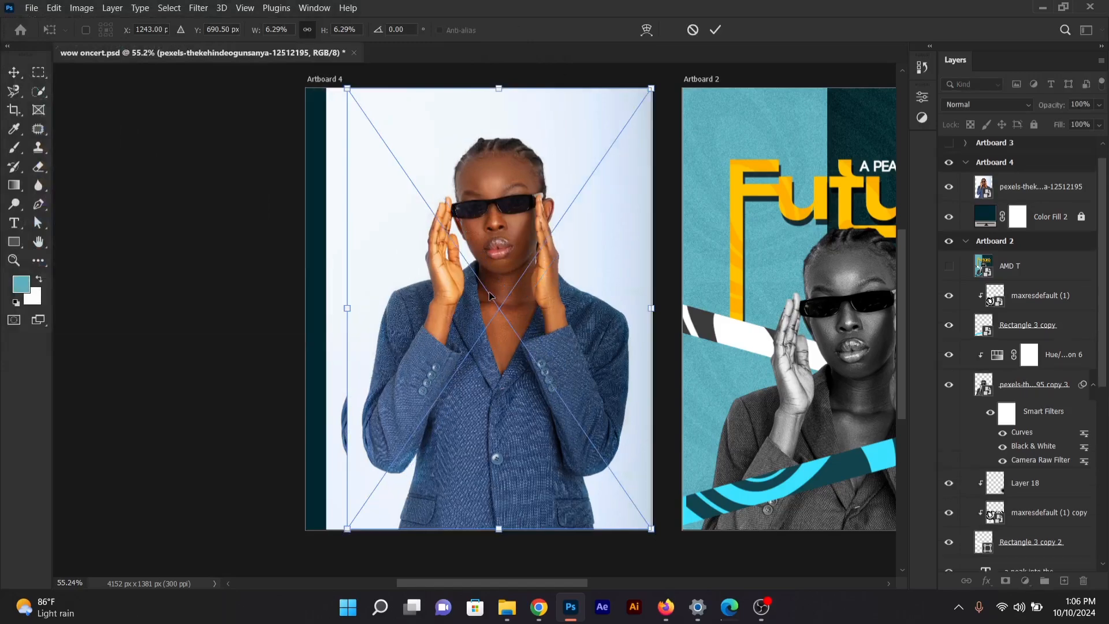
pyautogui.press('Return')
pyautogui.moveTo(562, 290); pyautogui.dragTo(542, 287)
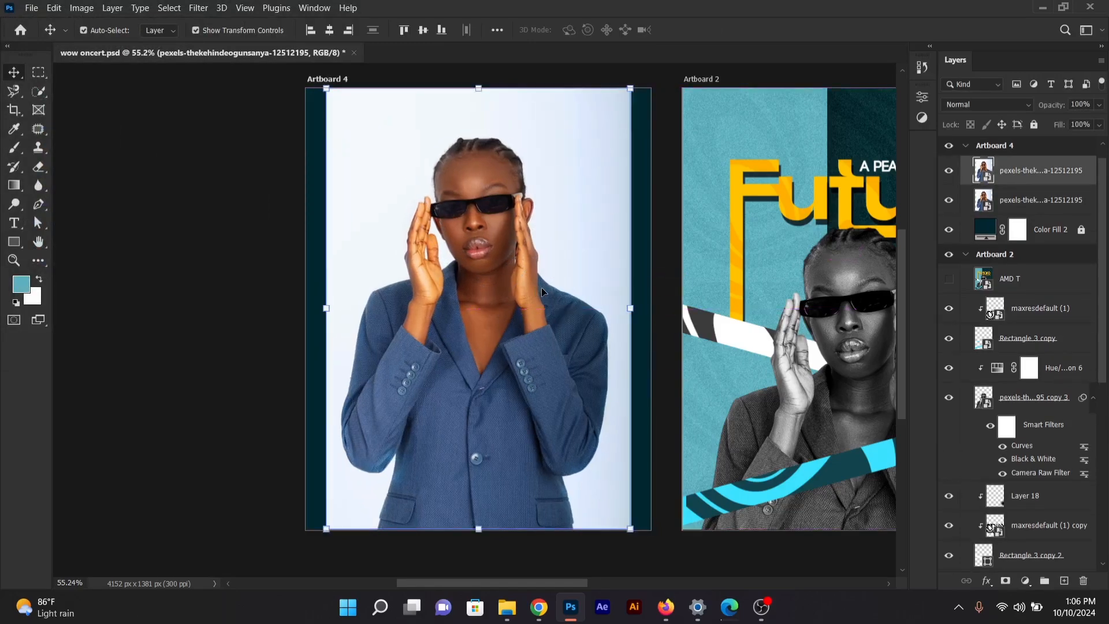
pyautogui.press('Delete')
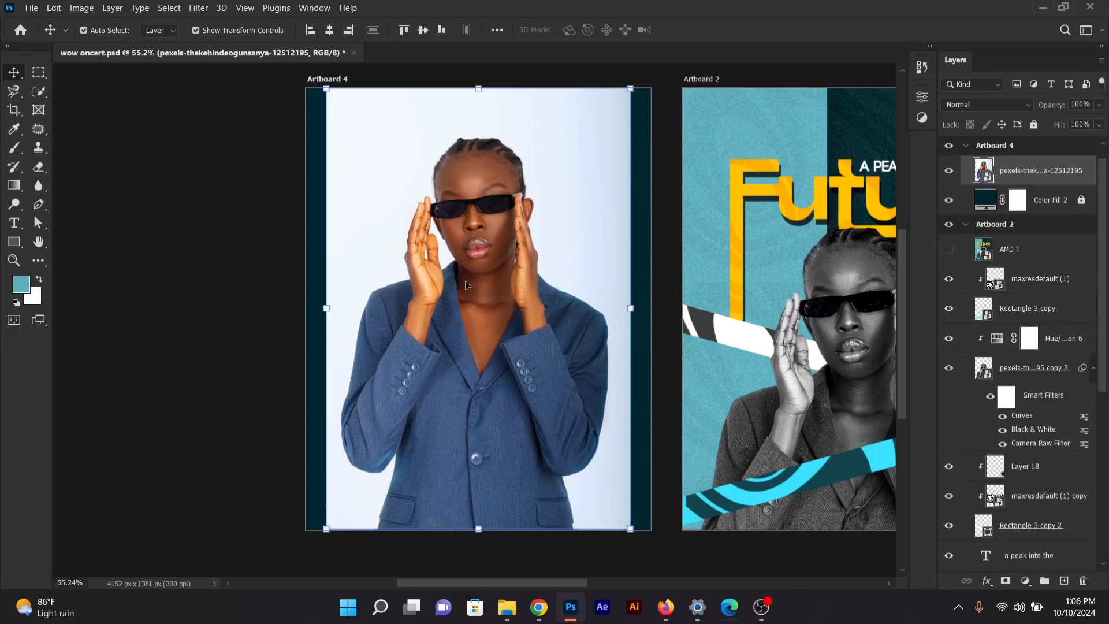
# Step: Select the woman as the subject of the portrait layer on Artboard 4 and mask out her white background
pyautogui.click(184, 317)
pyautogui.click(496, 306)
pyautogui.click(177, 11)
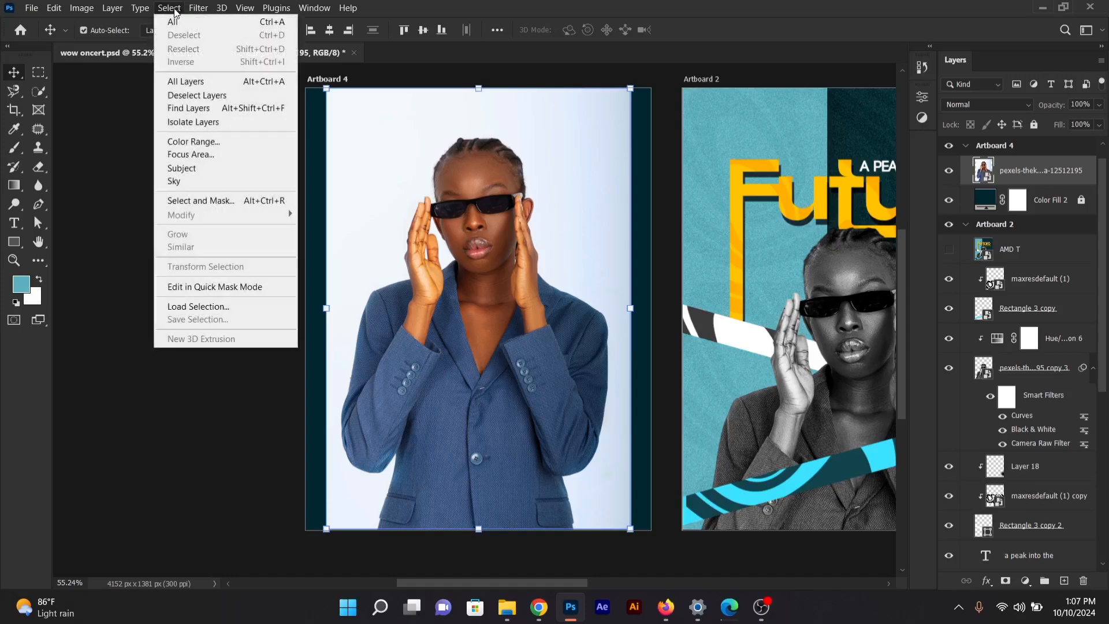
pyautogui.click(225, 168)
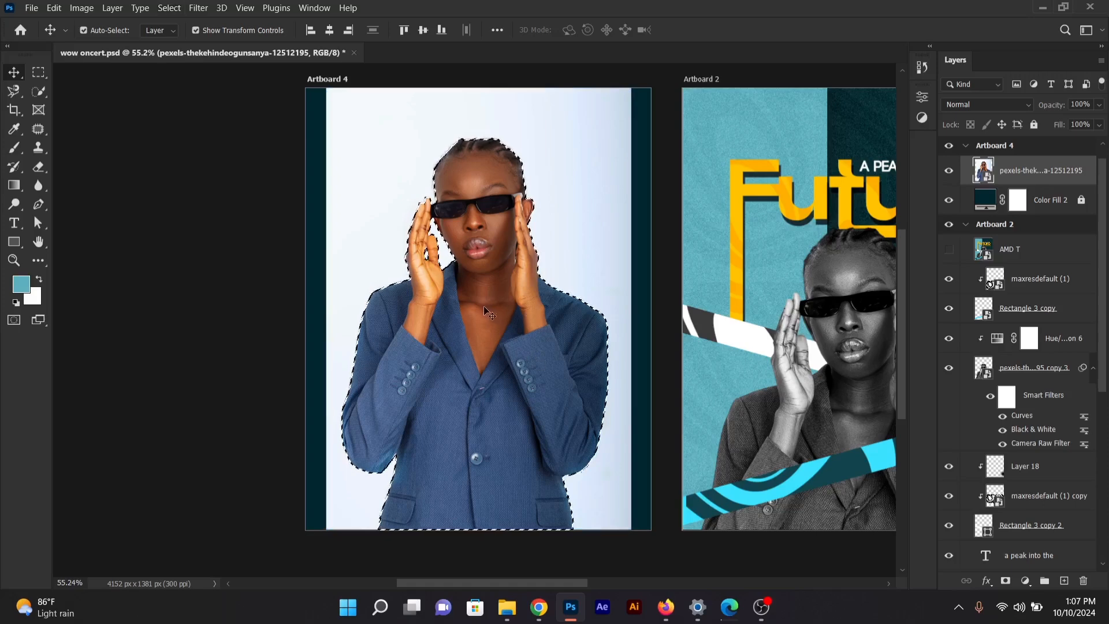
pyautogui.click(1006, 581)
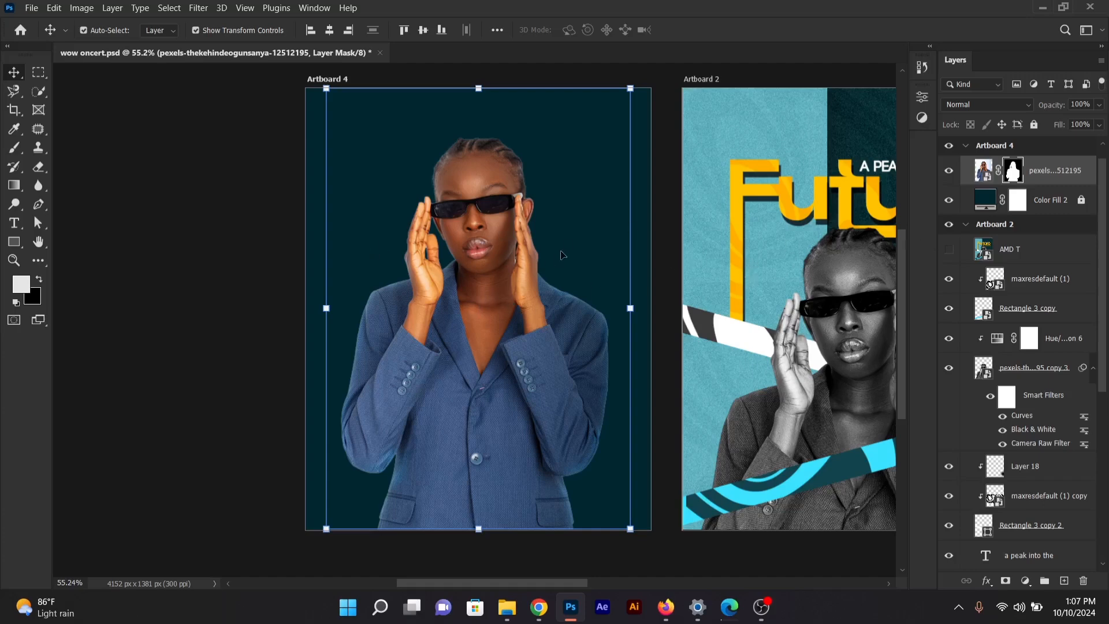
pyautogui.press('super')
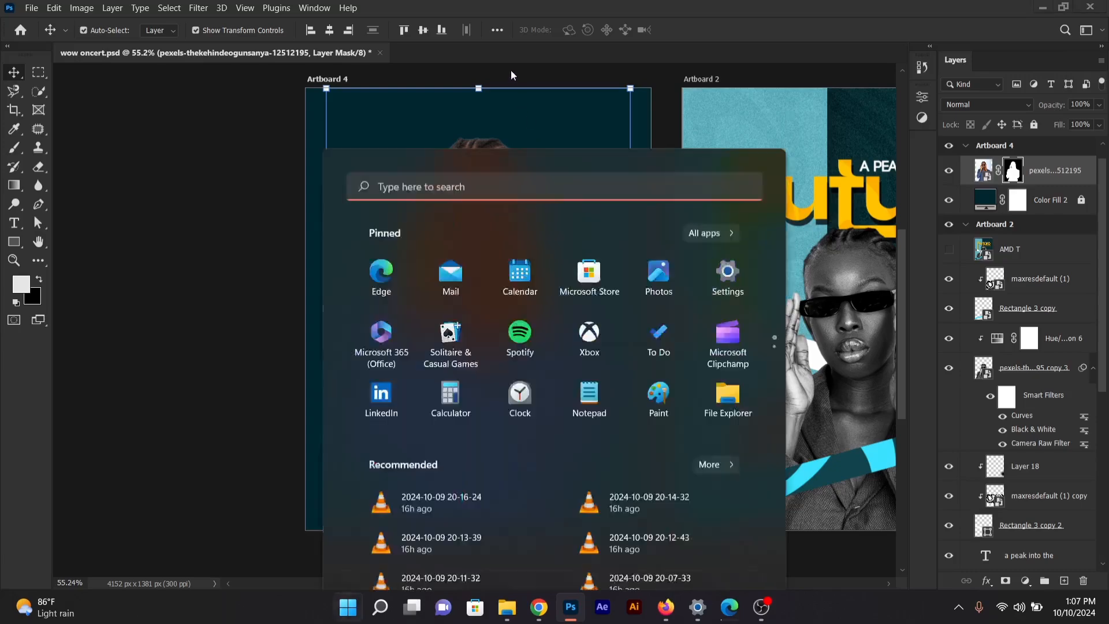
pyautogui.press('super')
# Step: Refine the portrait's layer mask with Decontaminate Colors enabled at 100%, outputting the result to a new layer with layer mask
pyautogui.scroll(5, 501, 130)
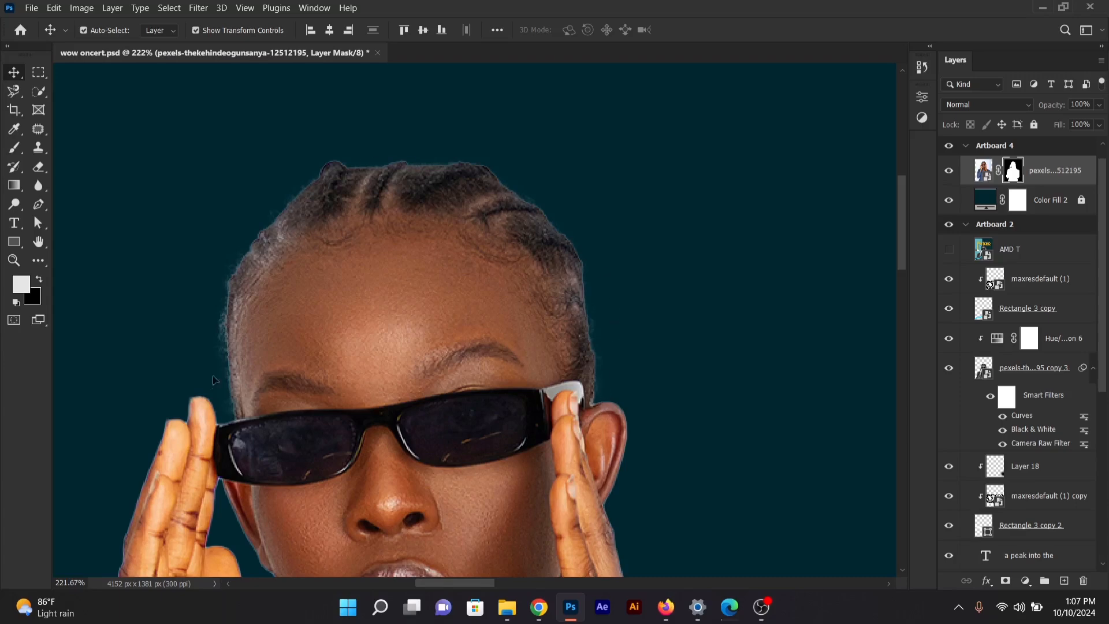
pyautogui.scroll(-5, 444, 310)
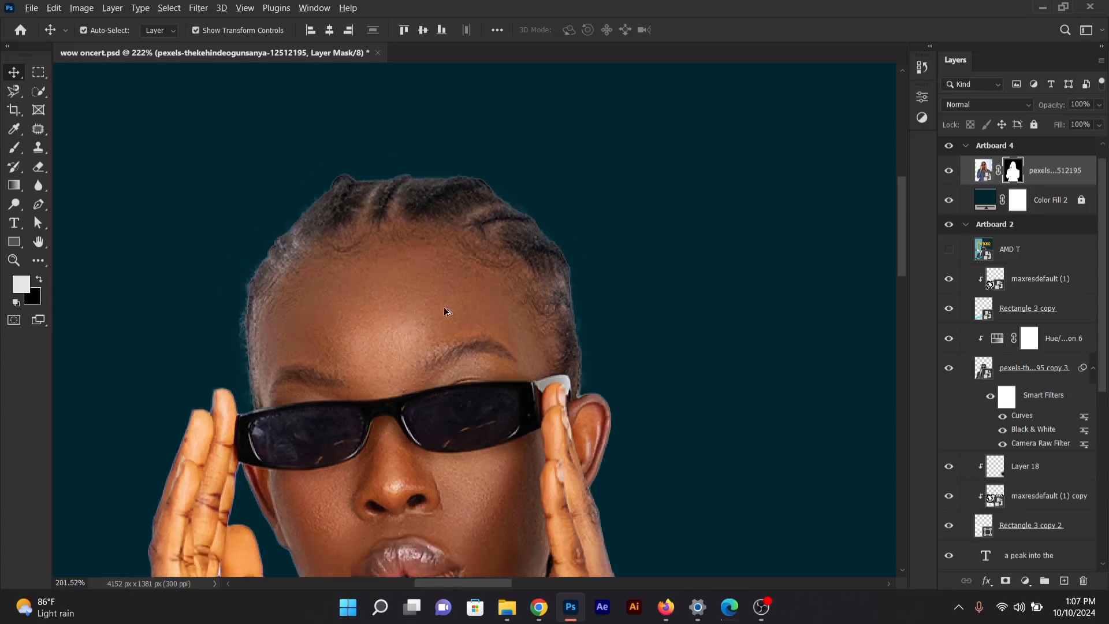
pyautogui.scroll(4, 478, 542)
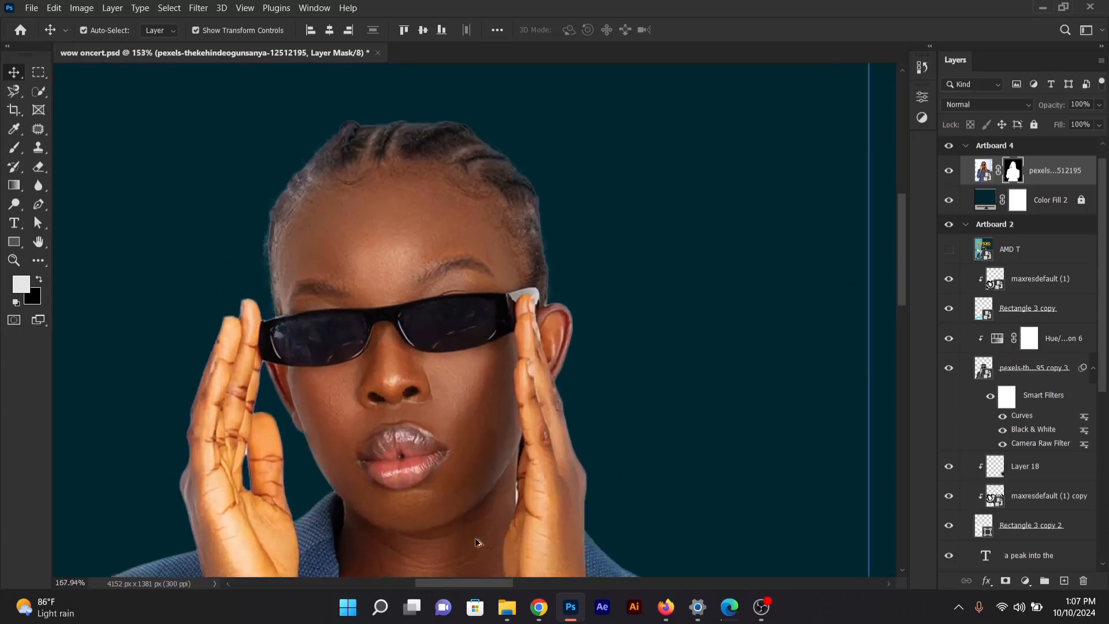
pyautogui.scroll(-4, 480, 452)
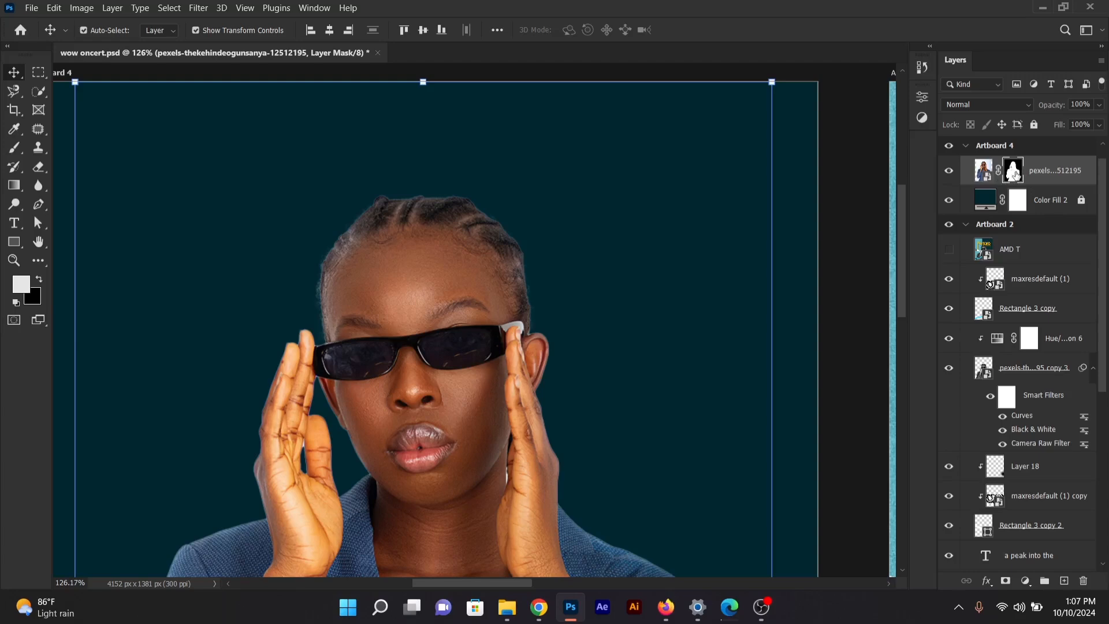
pyautogui.doubleClick(1014, 174)
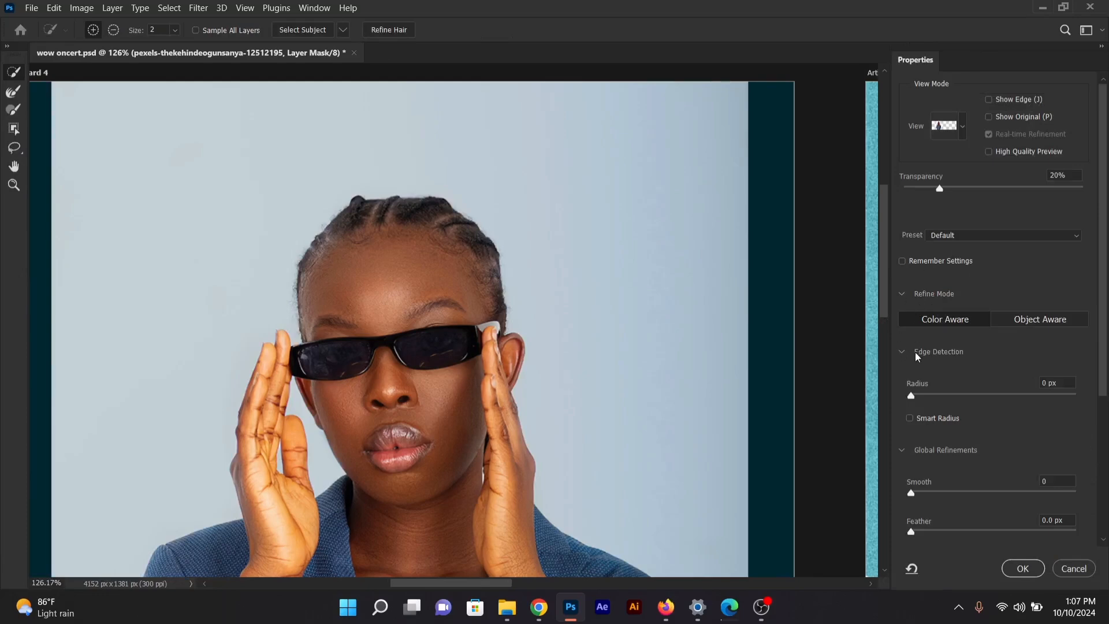
pyautogui.scroll(-1, 946, 448)
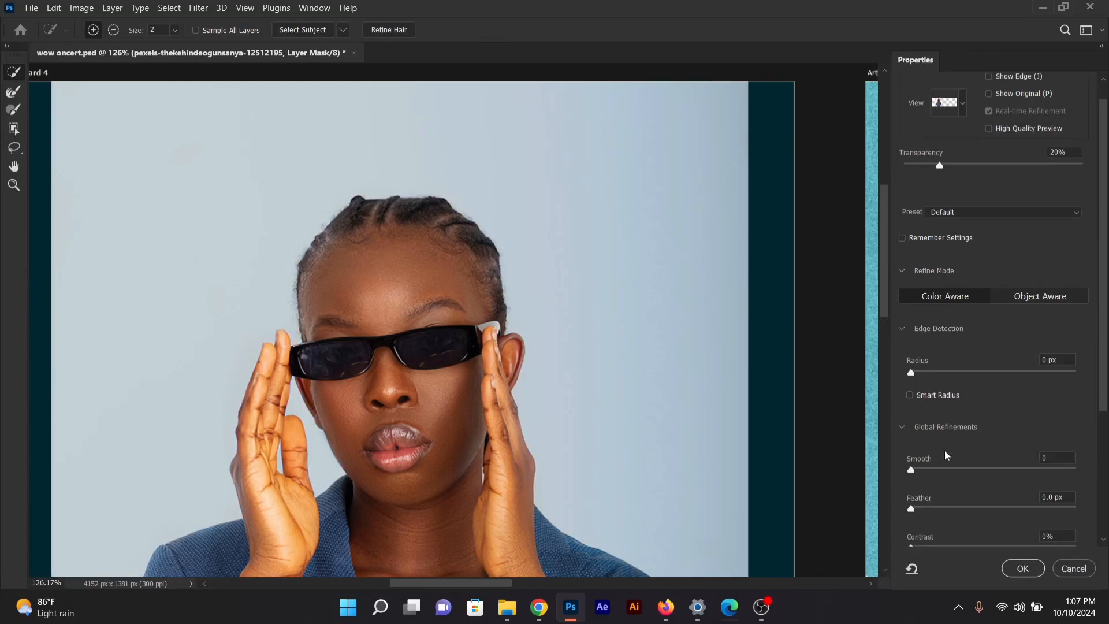
pyautogui.scroll(-6, 947, 447)
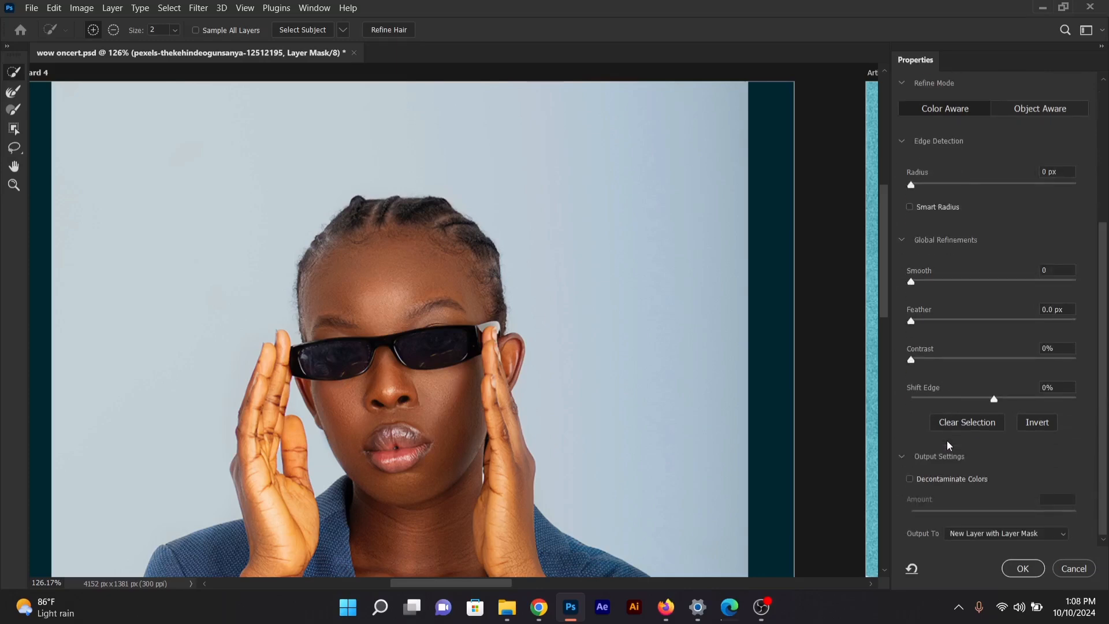
pyautogui.scroll(2, 946, 427)
pyautogui.scroll(-2, 947, 427)
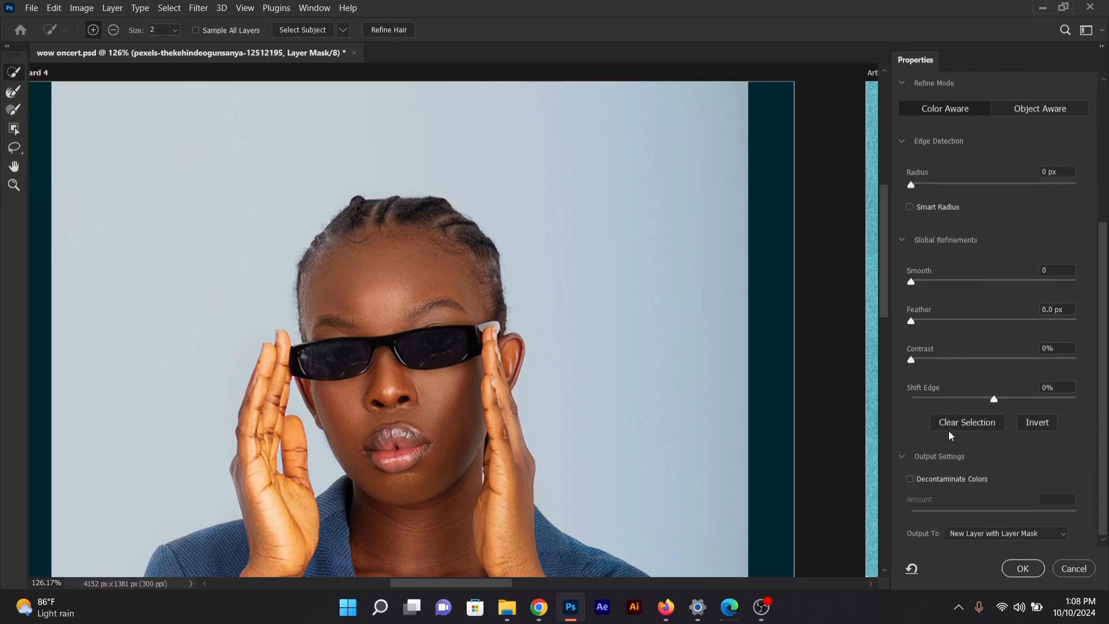
pyautogui.click(911, 479)
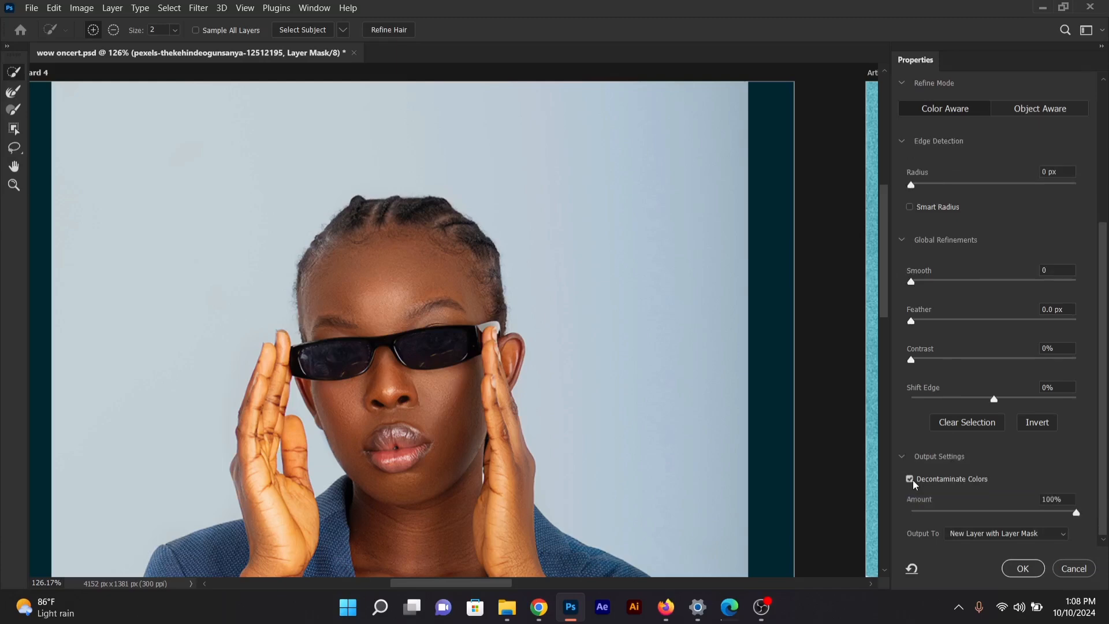
pyautogui.click(910, 479)
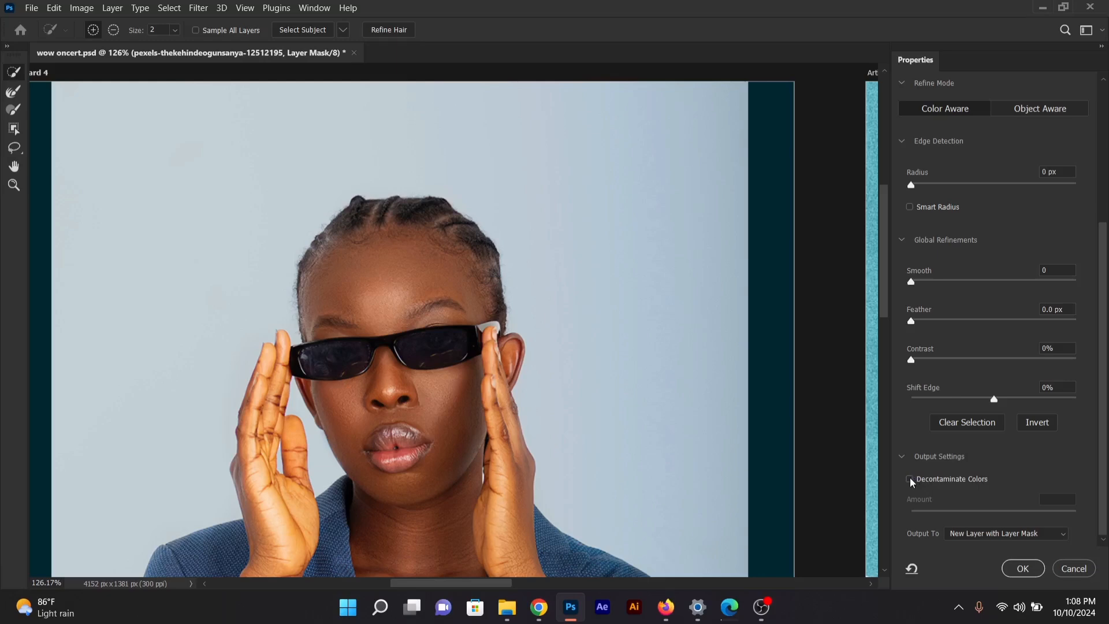
pyautogui.click(910, 479)
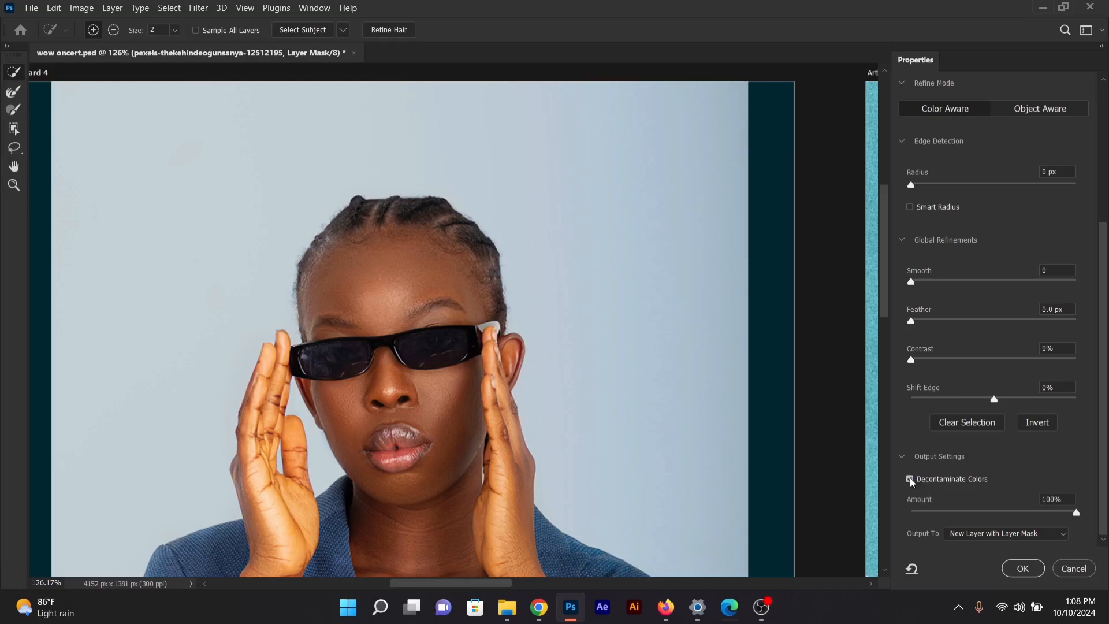
pyautogui.click(1019, 567)
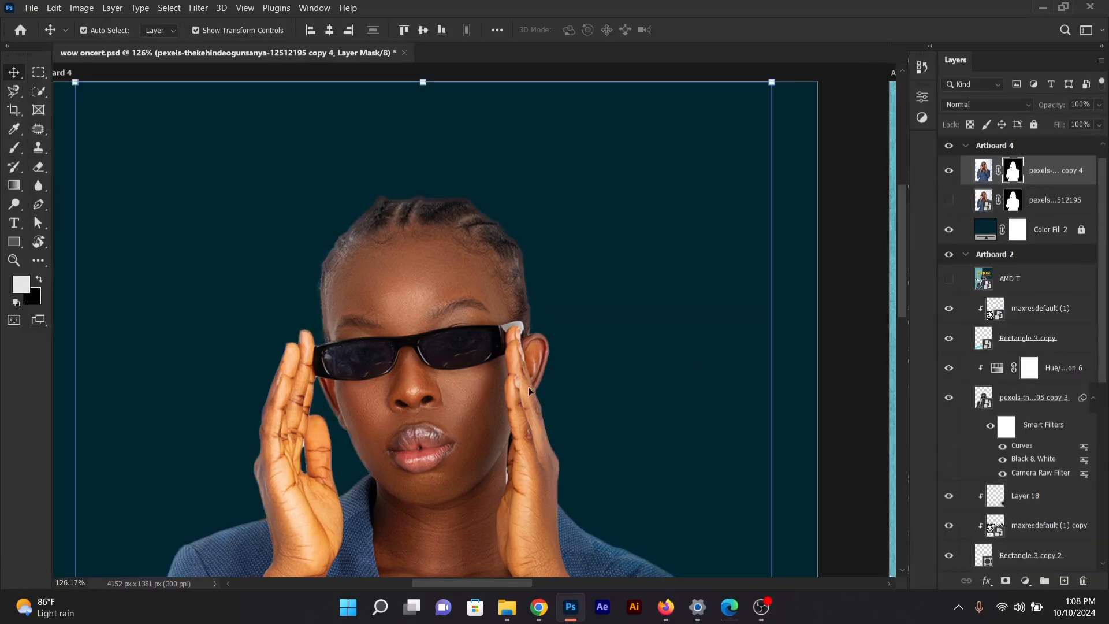
# Step: Compare the hidden original portrait layer with the refined copy by toggling its visibility, and delete the original layer
pyautogui.click(949, 203)
pyautogui.click(950, 204)
pyautogui.click(1055, 203)
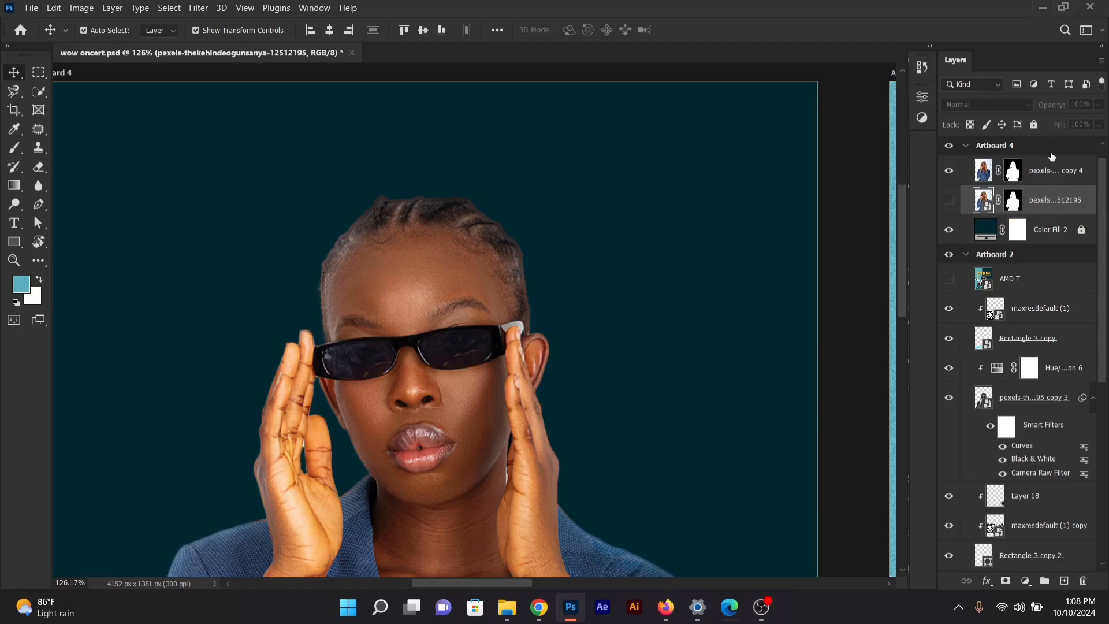
pyautogui.click(949, 201)
pyautogui.click(949, 201)
pyautogui.press('Delete')
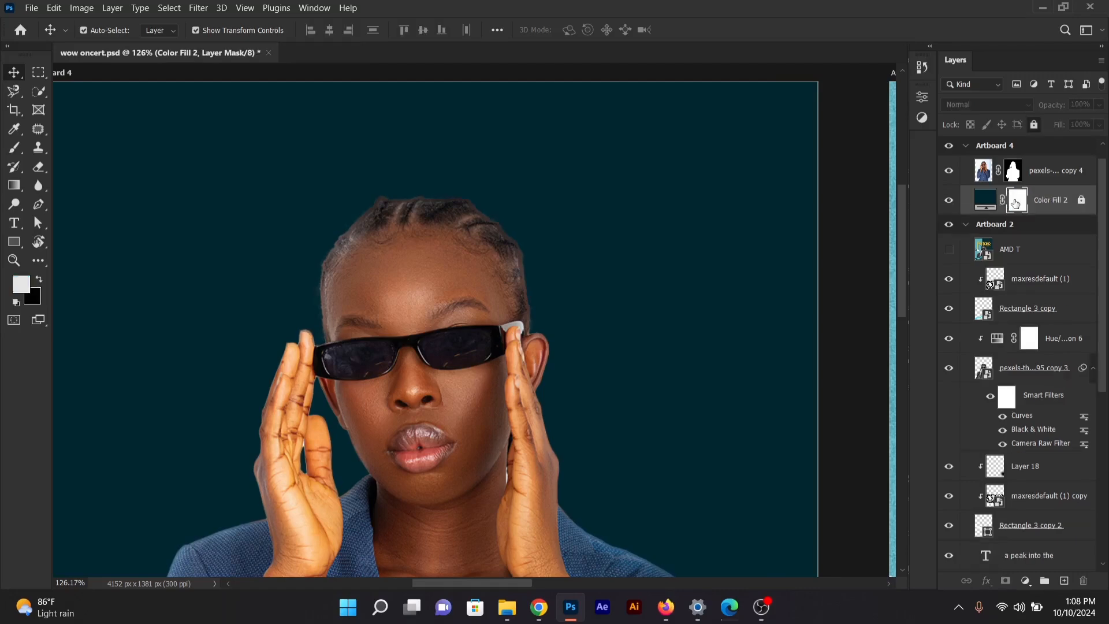
# Step: Convert the masked, refined portrait layer on Artboard 4 to a smart object
pyautogui.rightClick(1063, 169)
pyautogui.rightClick(1073, 171)
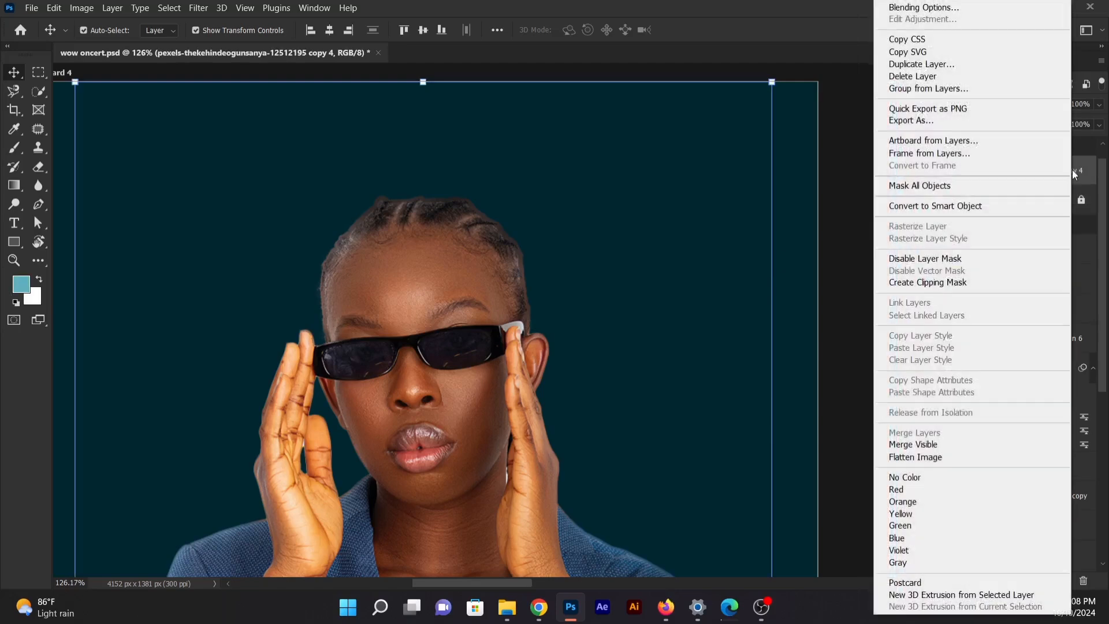
pyautogui.click(979, 206)
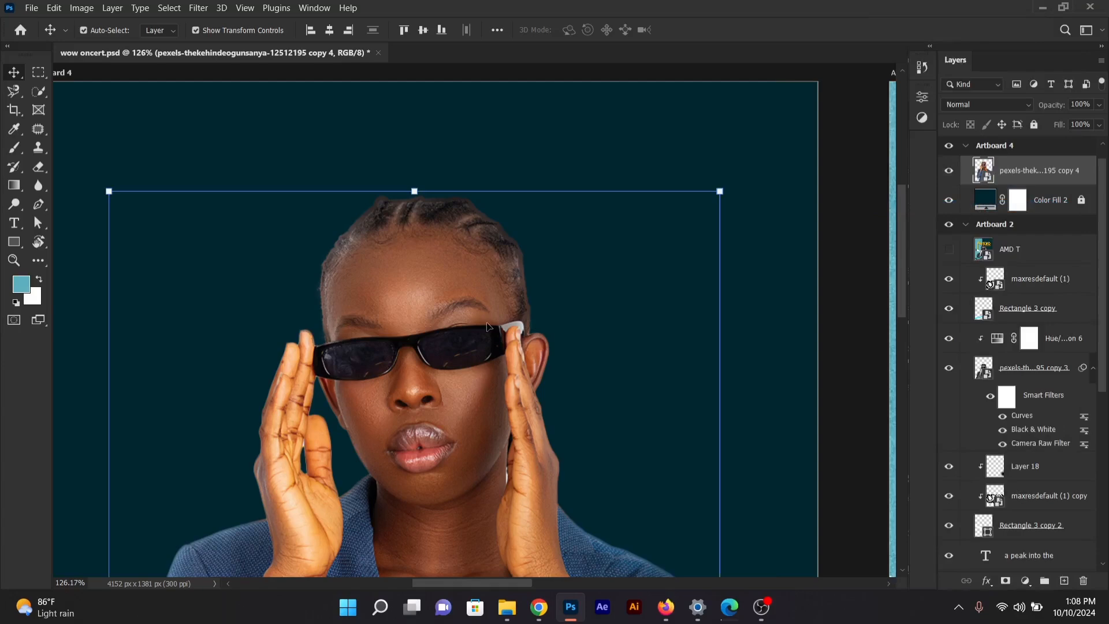
# Step: Move the portrait down so it fills Artboard 4's lower part, enlarge it slightly around its center, and deselect it
pyautogui.scroll(-6, 475, 300)
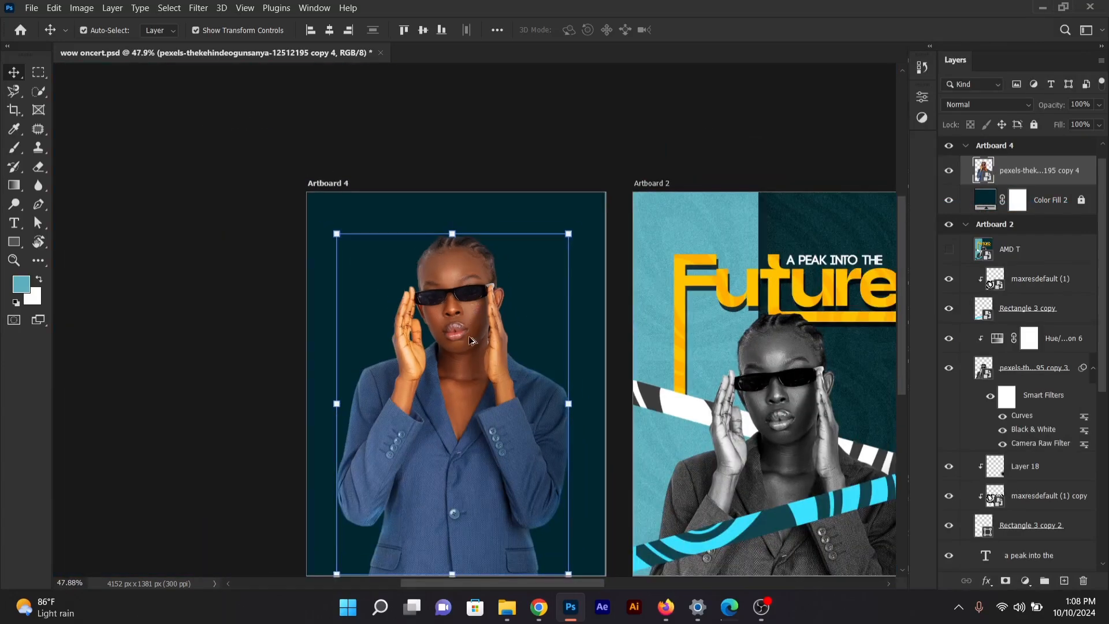
pyautogui.moveTo(447, 377); pyautogui.dragTo(446, 440)
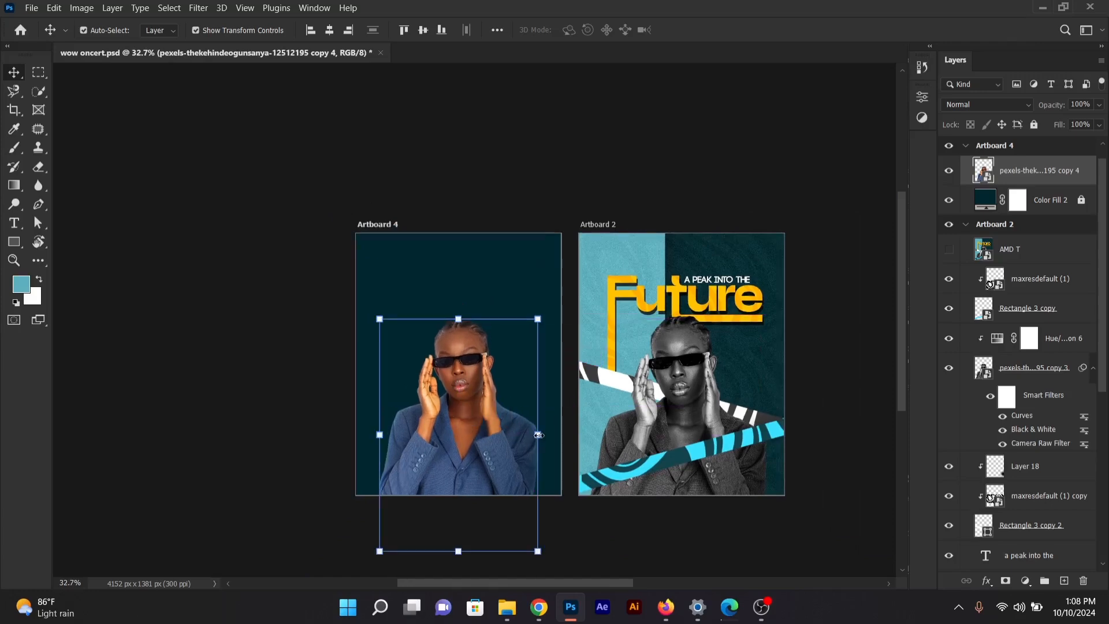
pyautogui.moveTo(538, 434); pyautogui.dragTo(494, 442)
pyautogui.press('Return')
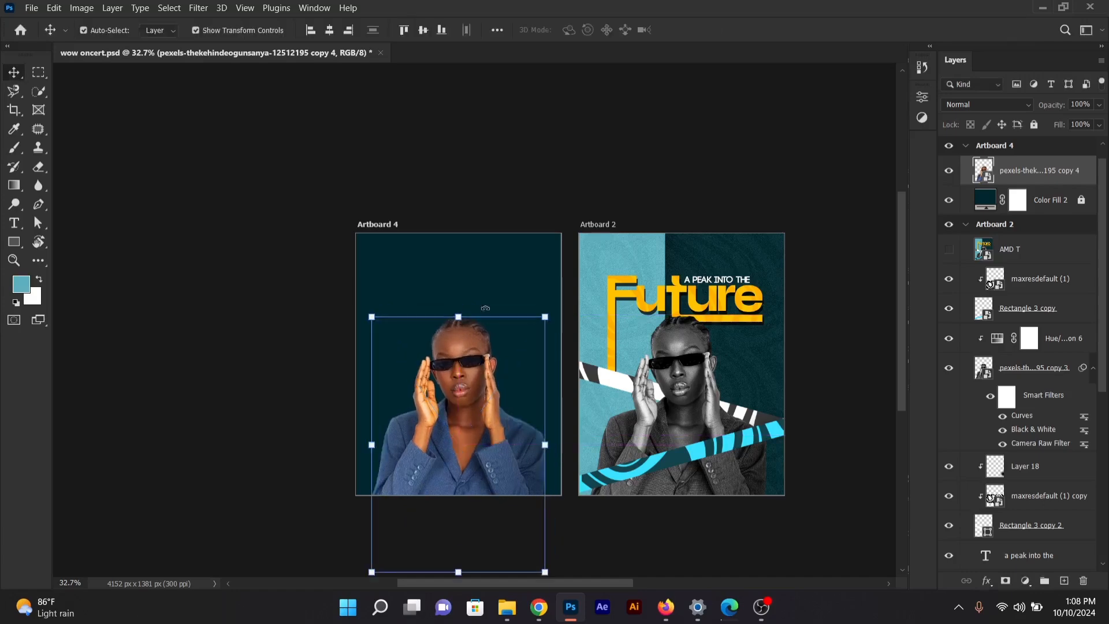
pyautogui.click(489, 196)
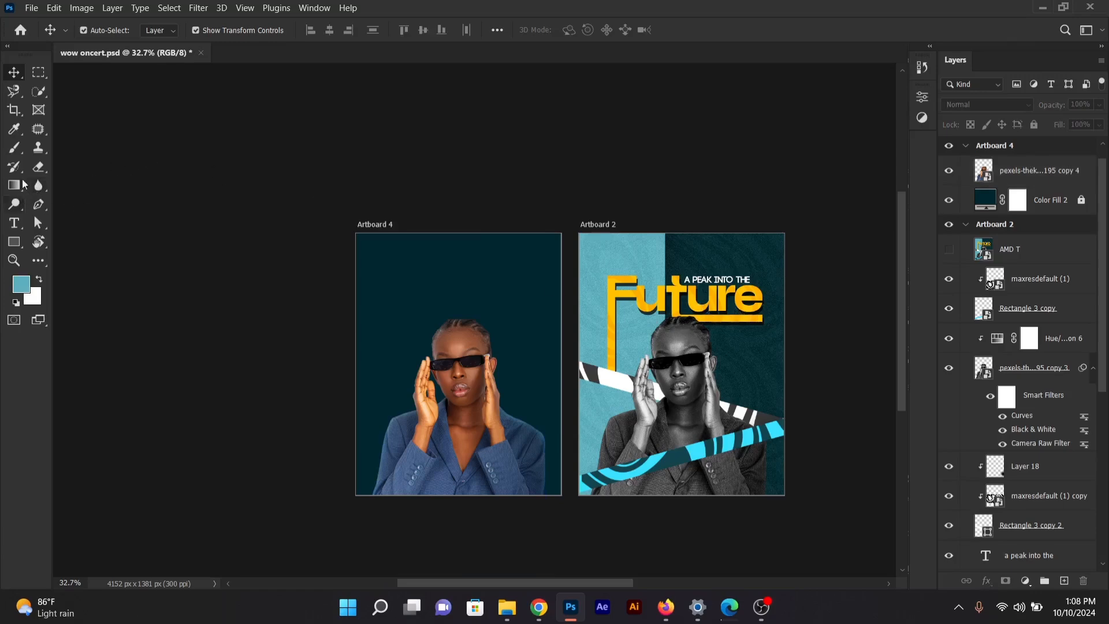
# Step: Add a placeholder text layer on Artboard 4 at 32 pt and move it into place above the portrait's head
pyautogui.click(14, 222)
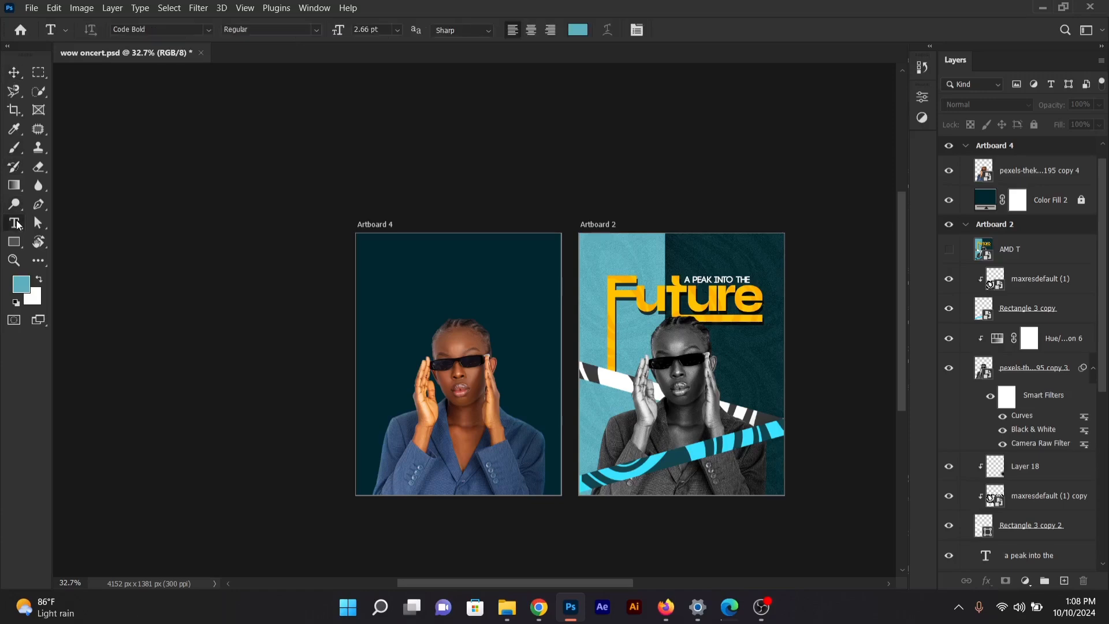
pyautogui.click(412, 288)
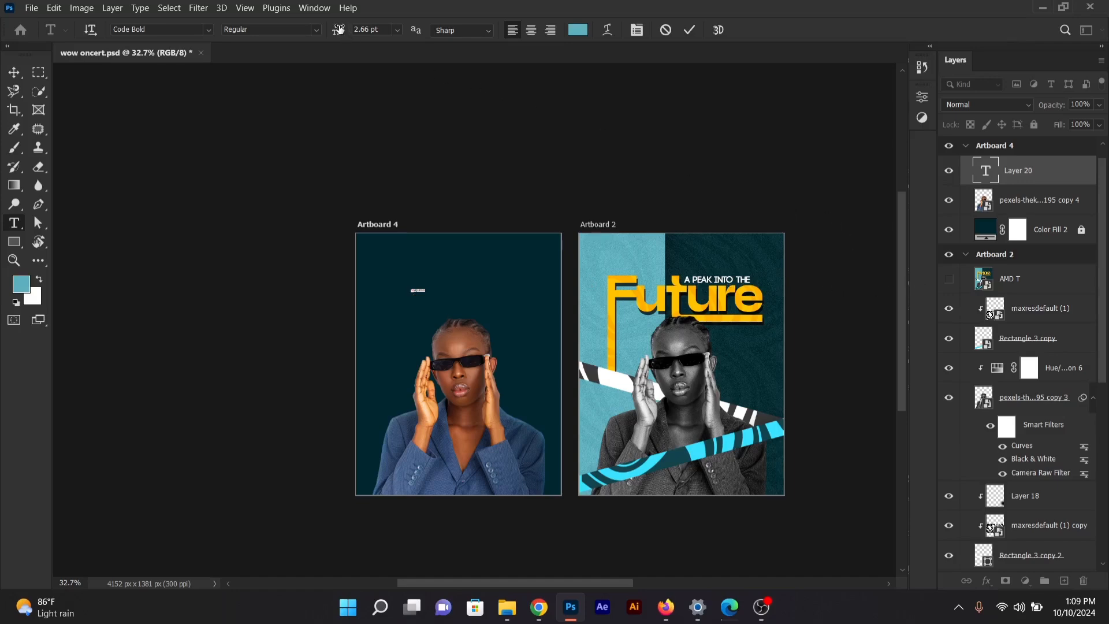
pyautogui.moveTo(338, 30); pyautogui.dragTo(364, 34)
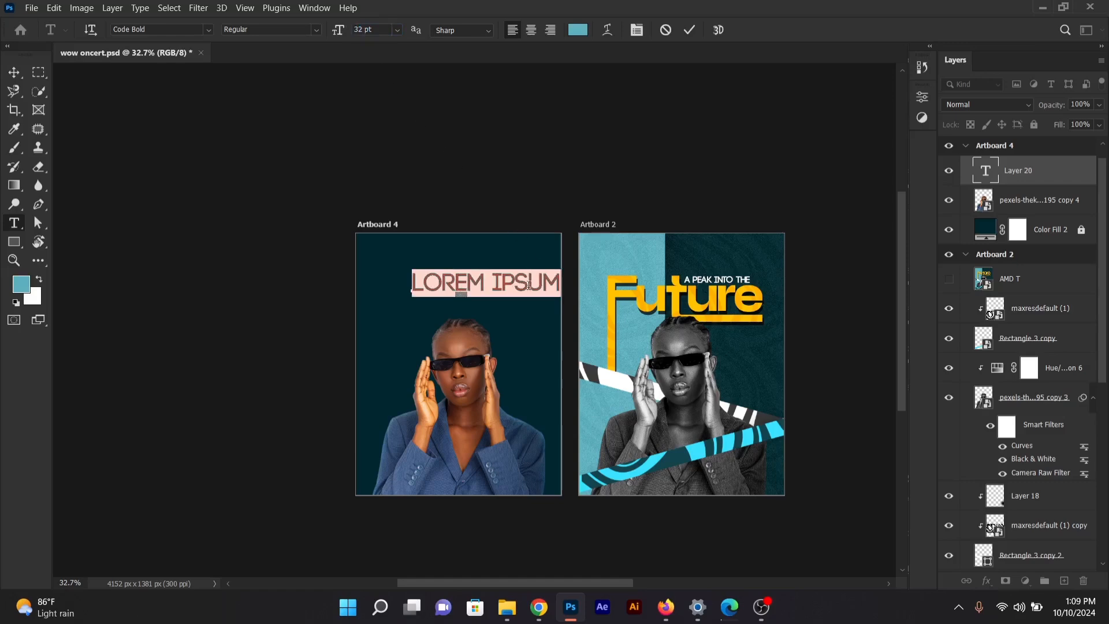
pyautogui.moveTo(502, 284); pyautogui.dragTo(438, 296)
pyautogui.click(14, 73)
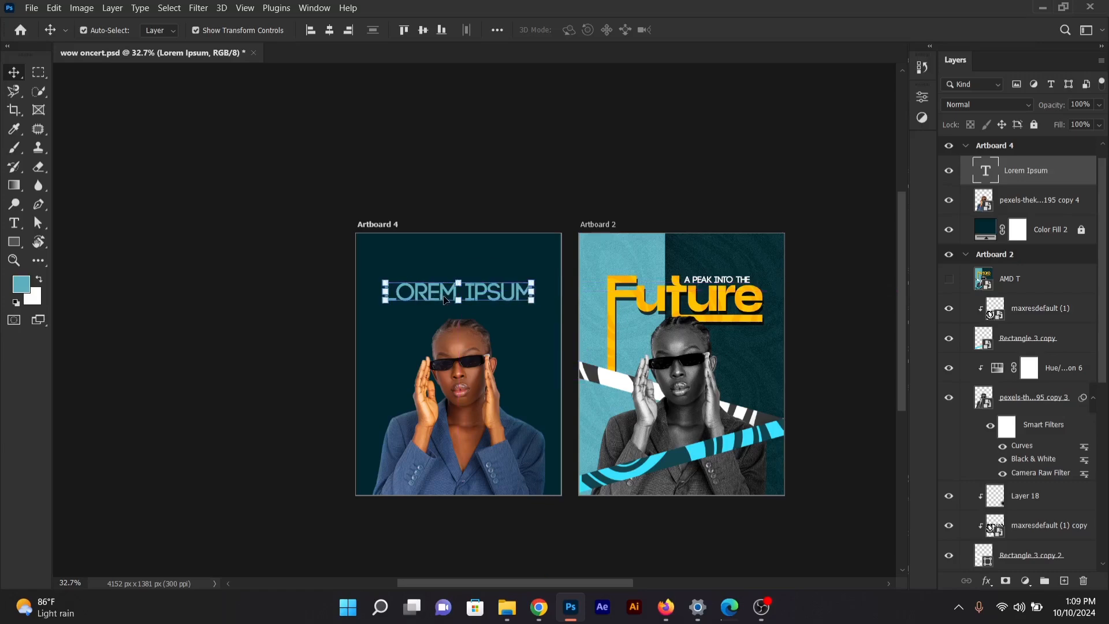
# Step: Replace the placeholder text above the portrait with "Future"
pyautogui.doubleClick(444, 294)
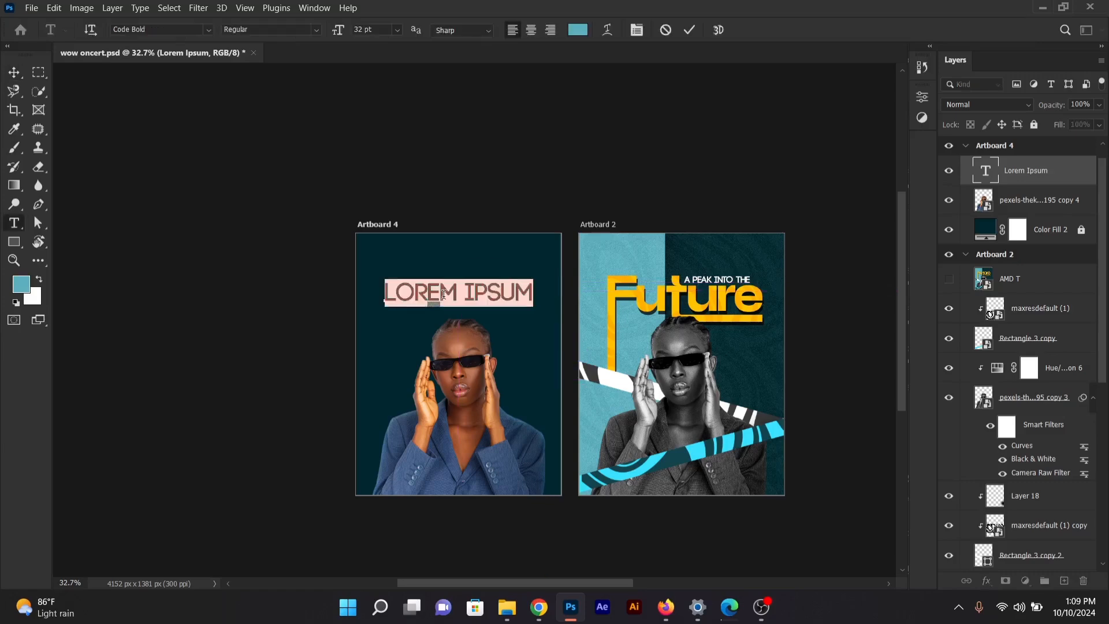
pyautogui.write('F')
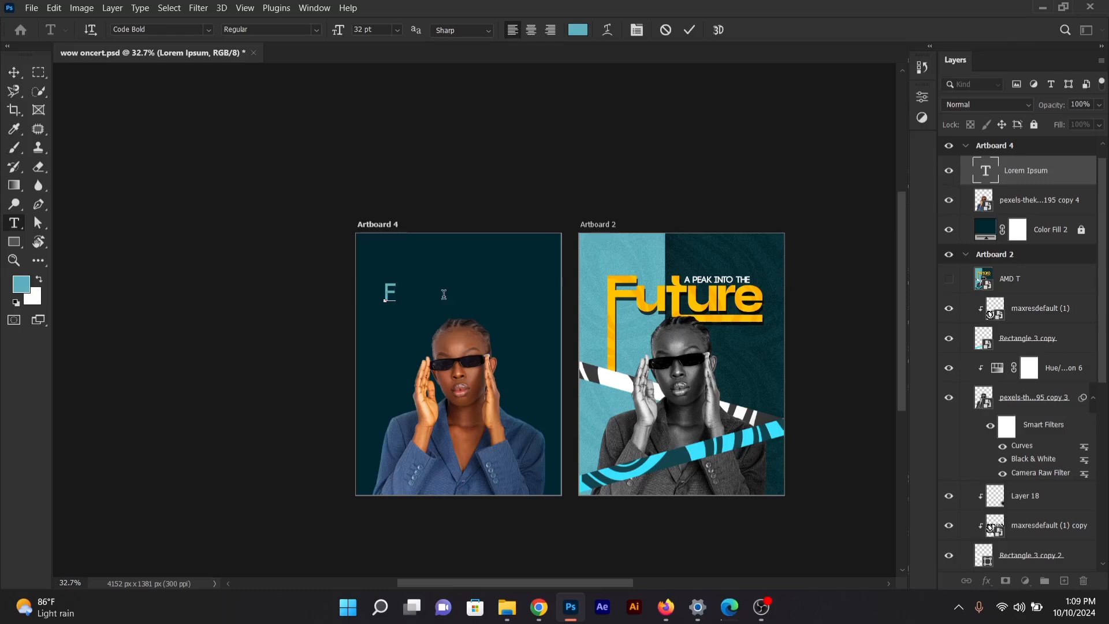
pyautogui.write('UTURE')
pyautogui.press('XF86AudioRaiseVolume')
pyautogui.click(761, 606)
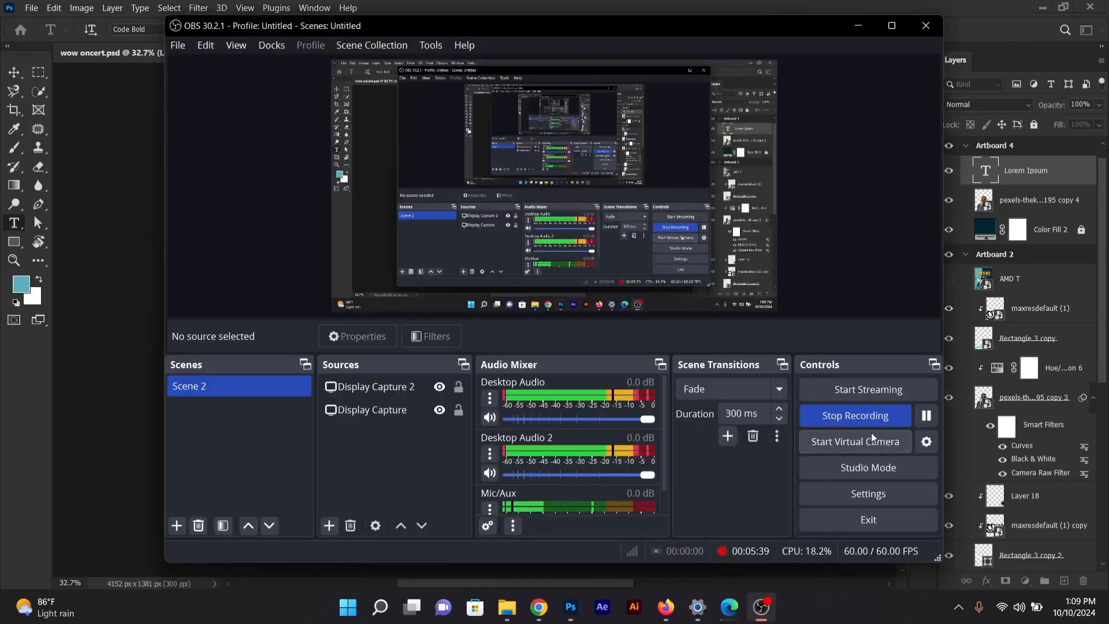
pyautogui.click(930, 414)
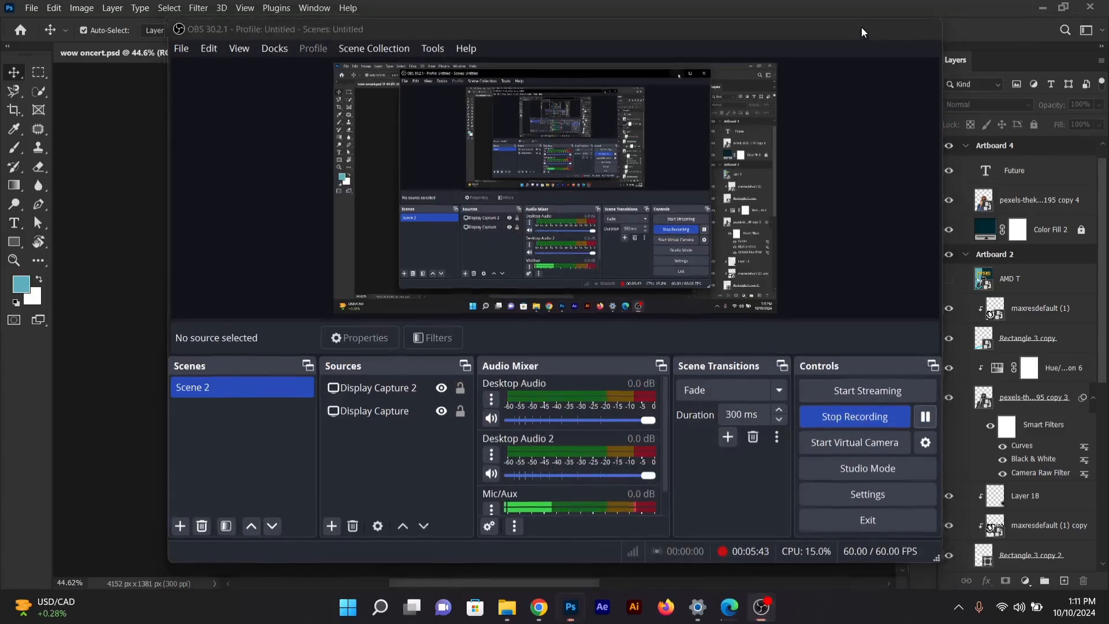
pyautogui.click(859, 26)
# Step: Change the font of the "Future" title on Artboard 4 to Neue Power Ultra
pyautogui.click(437, 211)
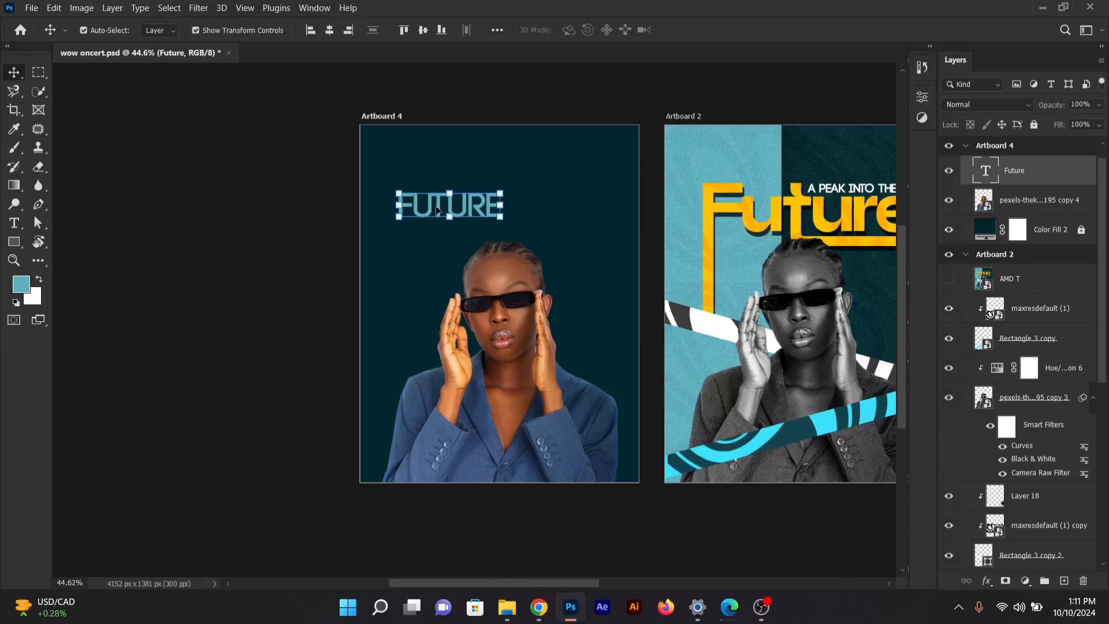
pyautogui.doubleClick(425, 200)
pyautogui.click(173, 30)
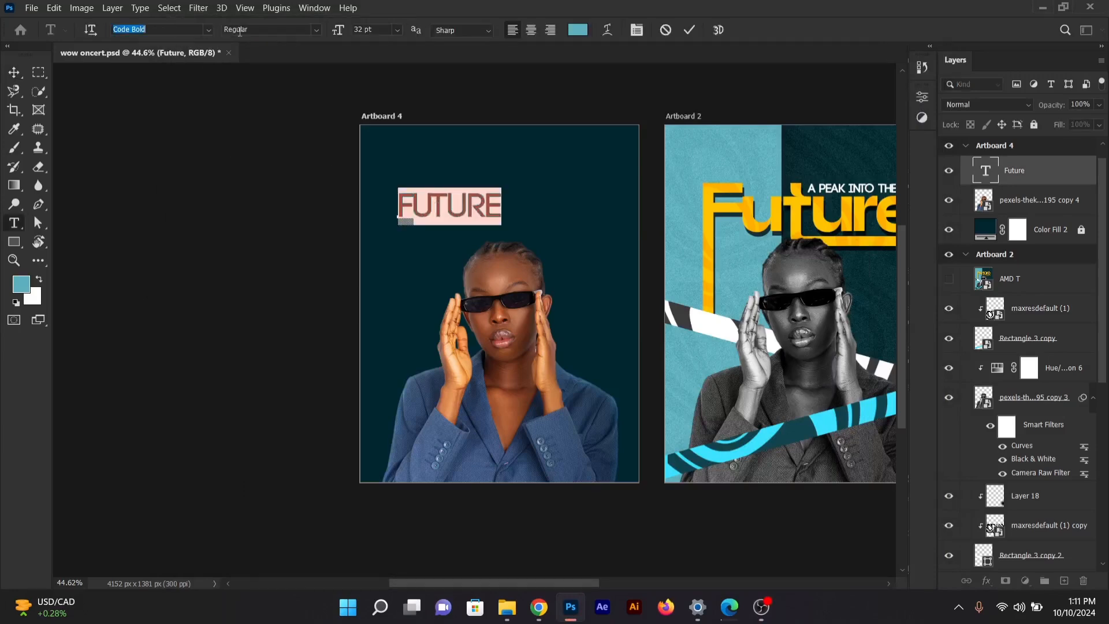
pyautogui.write('neue')
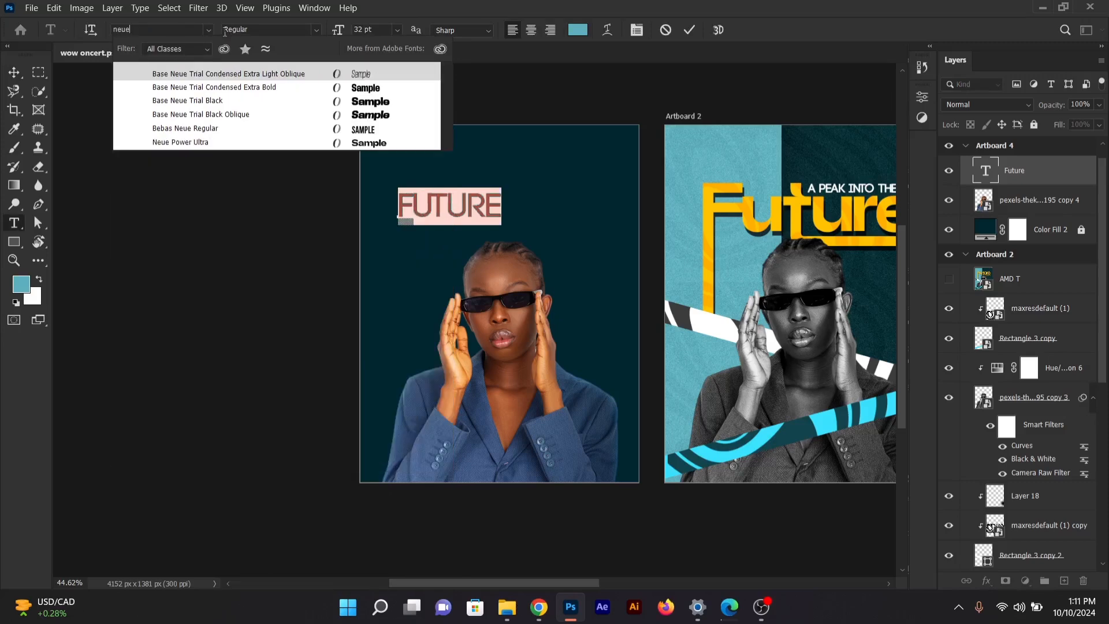
pyautogui.click(210, 142)
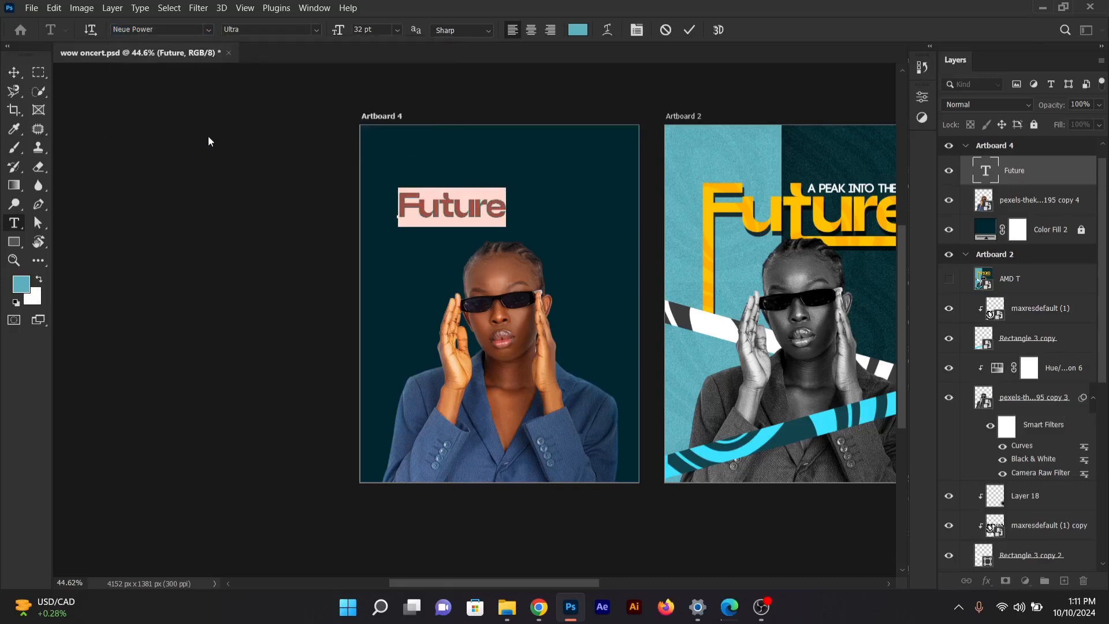
pyautogui.click(14, 74)
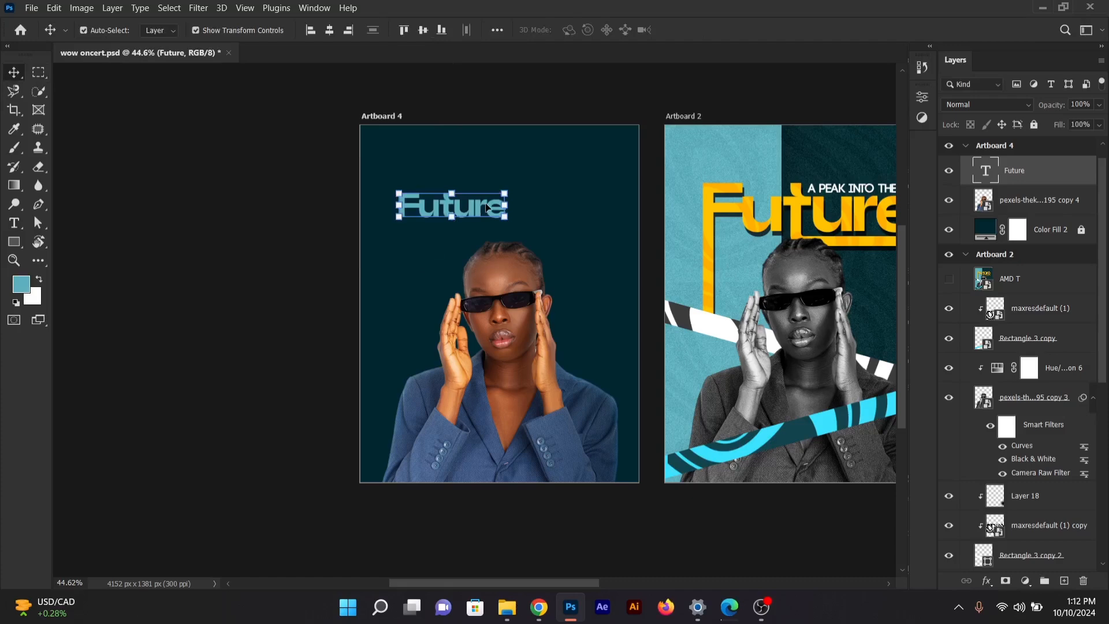
# Step: Scale the "Future" title up proportionally to about 188% so it spans most of Artboard 4's width above the head
pyautogui.moveTo(505, 207); pyautogui.dragTo(600, 206)
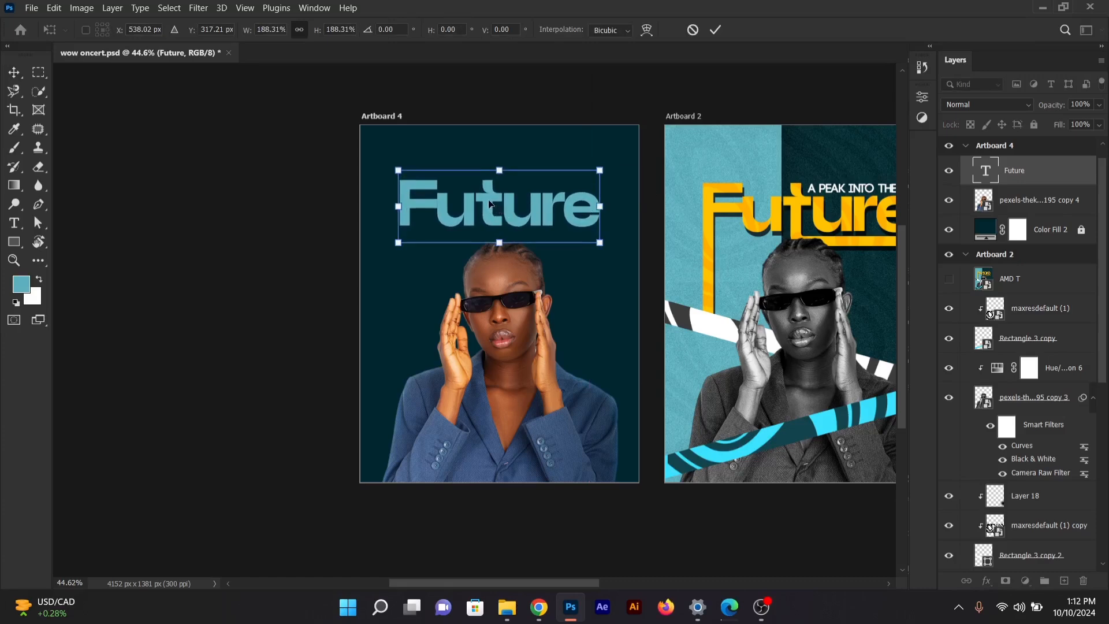
pyautogui.moveTo(489, 199)
pyautogui.mouseDown()
pyautogui.moveTo(489, 209)
pyautogui.moveTo(489, 199)
pyautogui.mouseUp()
pyautogui.press('Return')
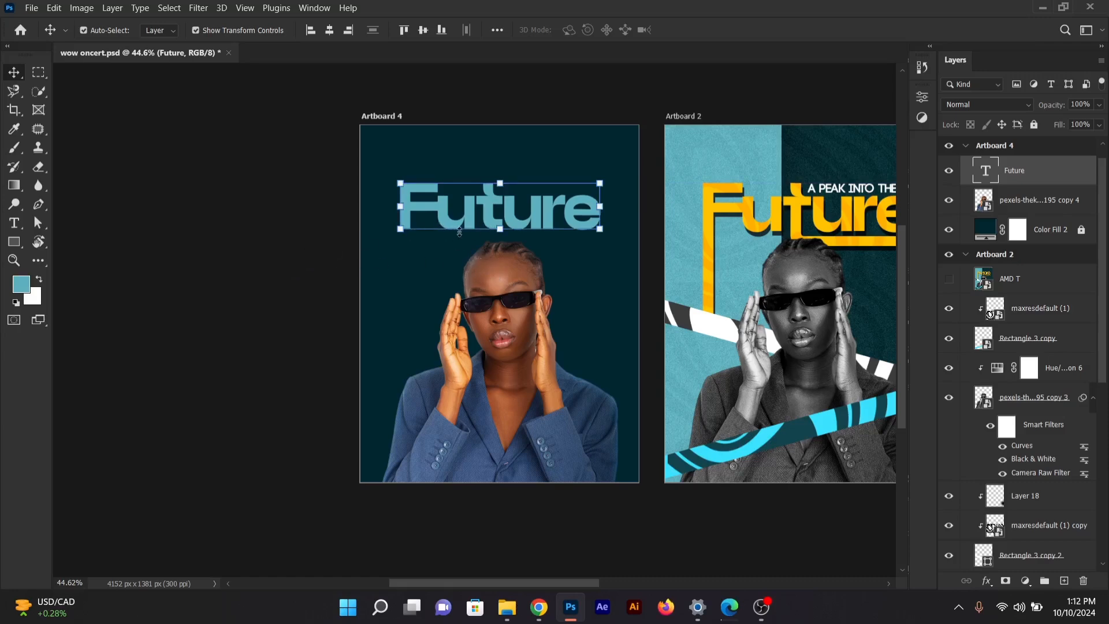
pyautogui.doubleClick(987, 175)
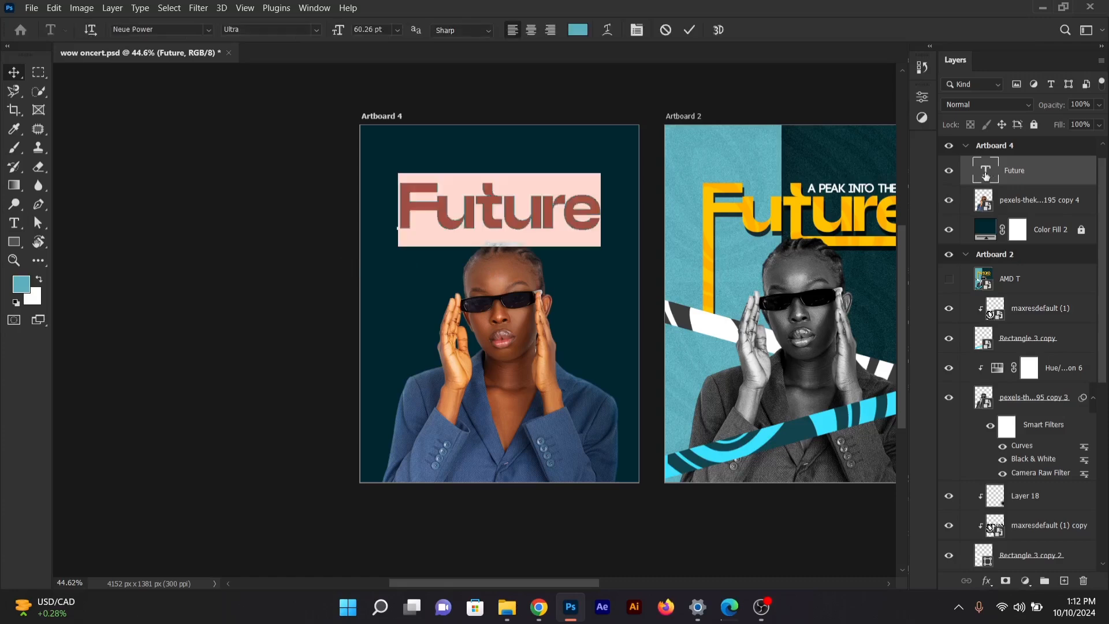
pyautogui.click(690, 30)
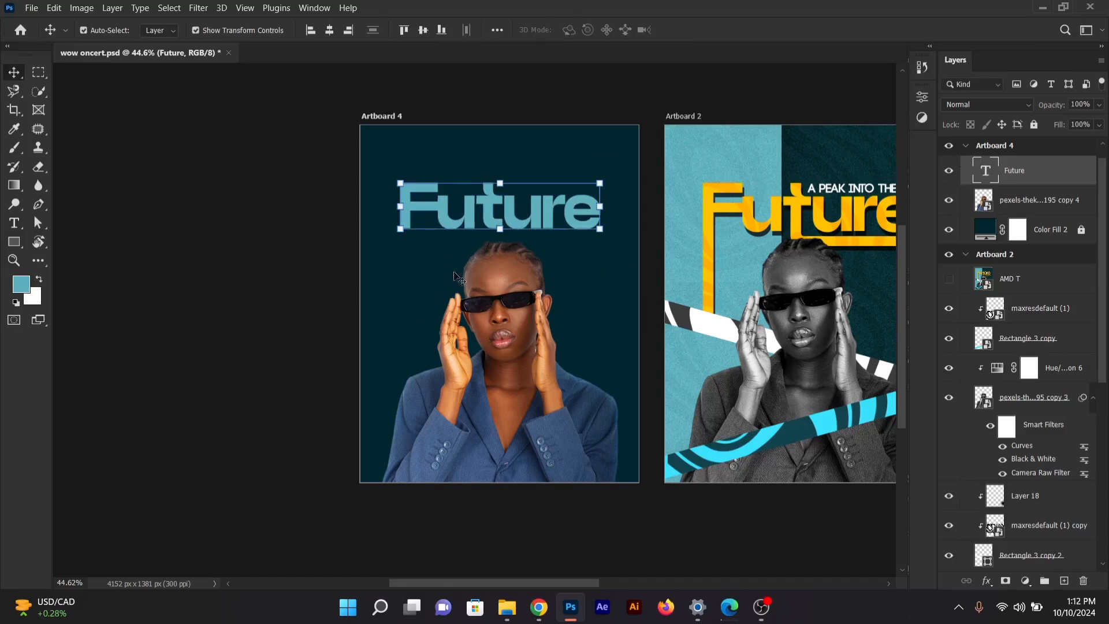
# Step: Widen the collapsed panel dock so its panels are labelled by name, and show the Properties of the "Future" text layer
pyautogui.click(918, 99)
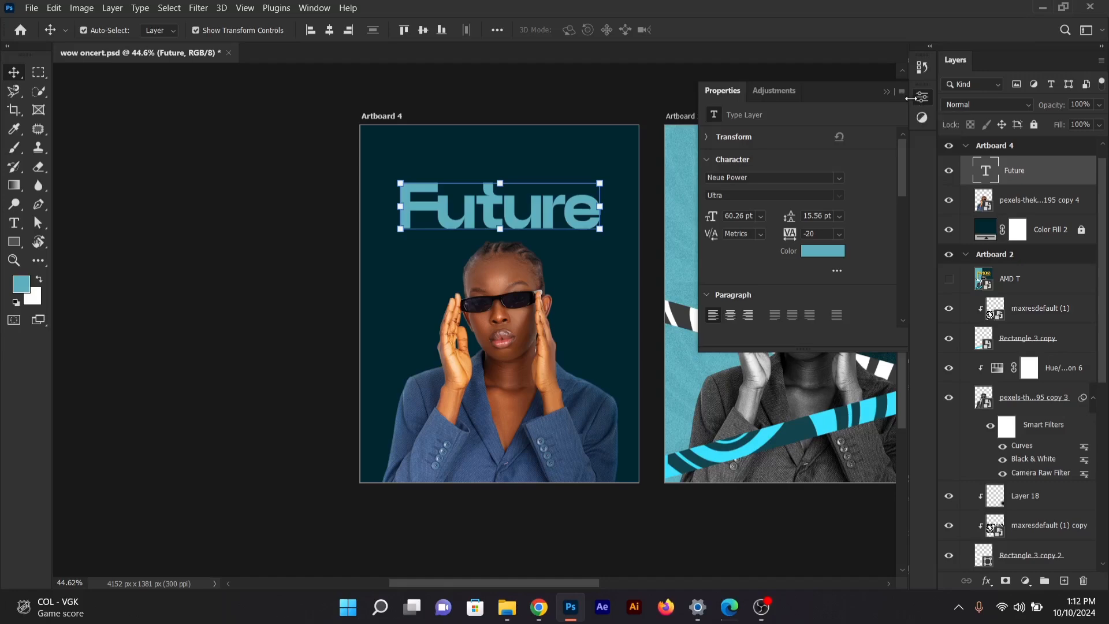
pyautogui.moveTo(910, 98); pyautogui.dragTo(722, 109)
pyautogui.click(757, 93)
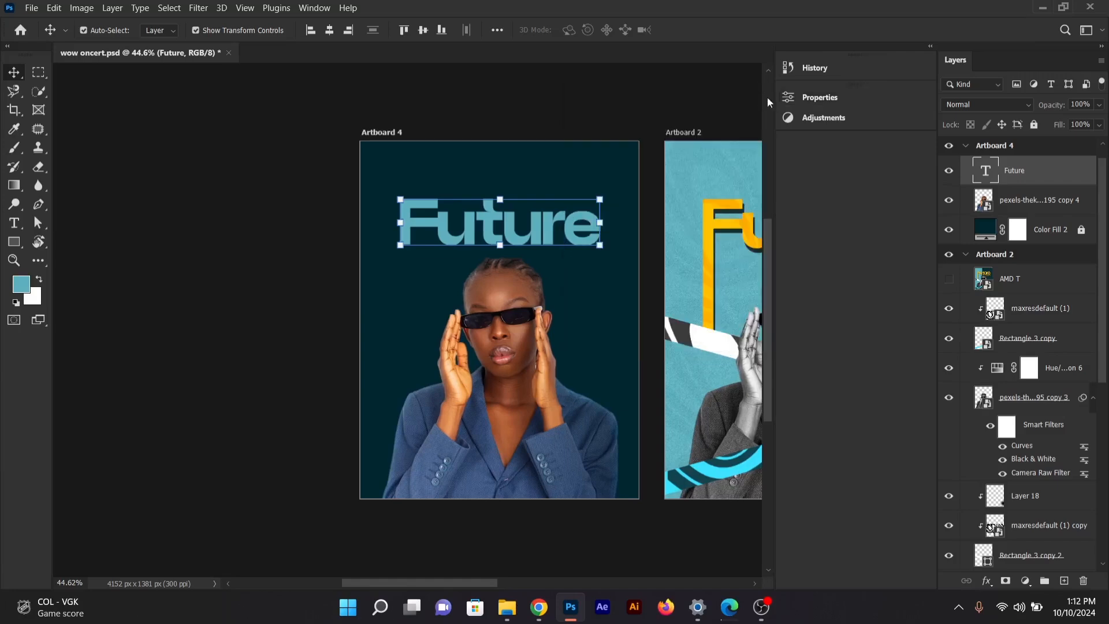
pyautogui.click(826, 98)
pyautogui.click(827, 99)
pyautogui.moveTo(773, 109); pyautogui.dragTo(858, 110)
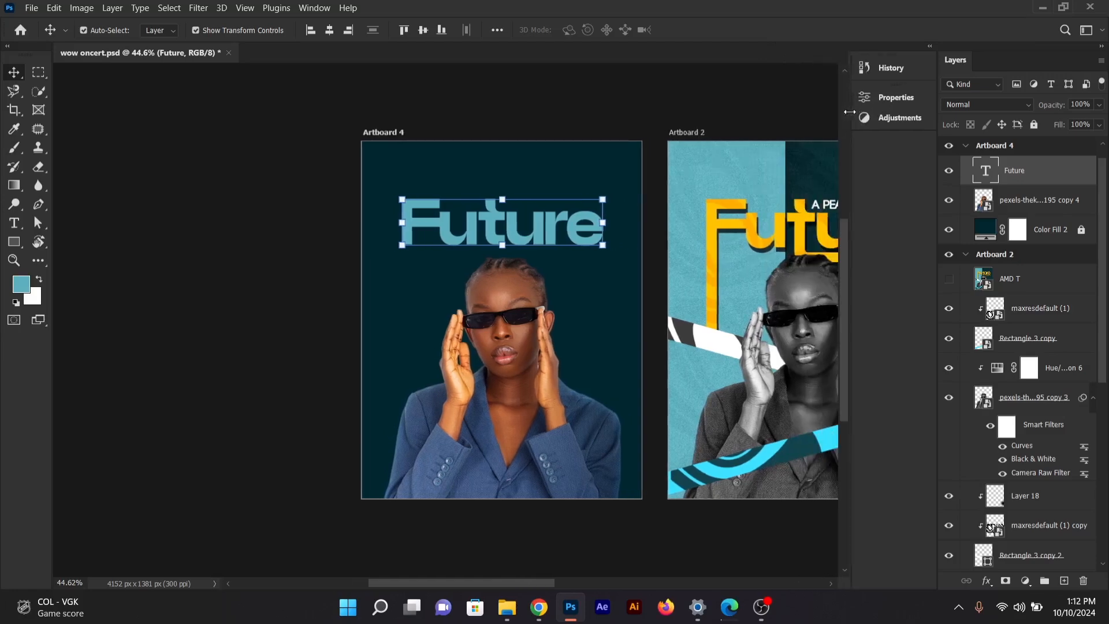
pyautogui.click(893, 97)
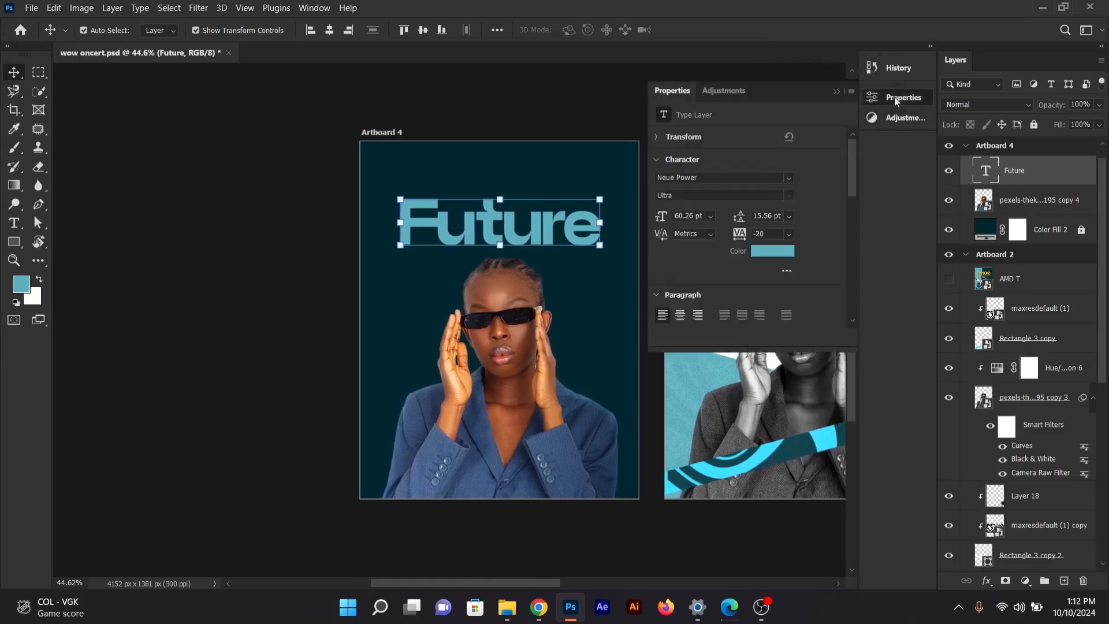
pyautogui.click(894, 96)
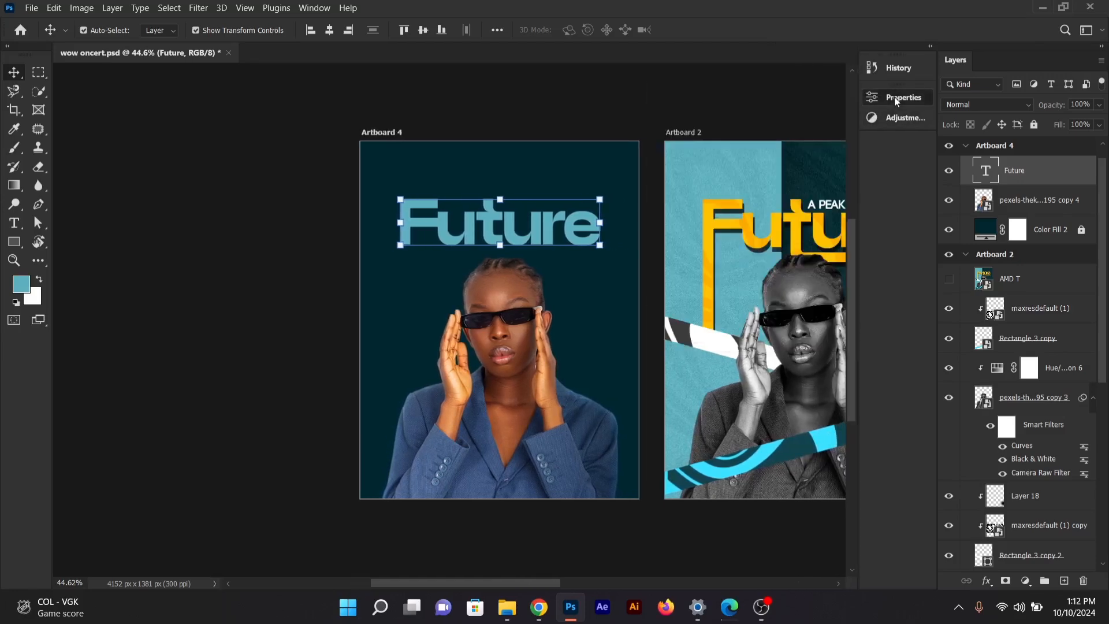
pyautogui.click(312, 8)
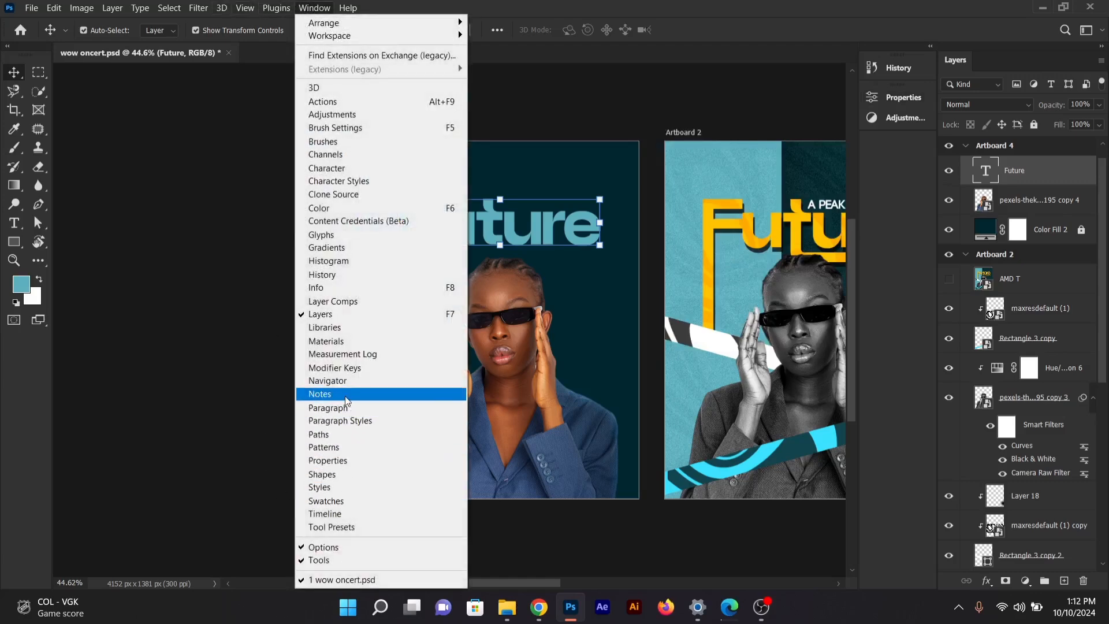
pyautogui.click(335, 461)
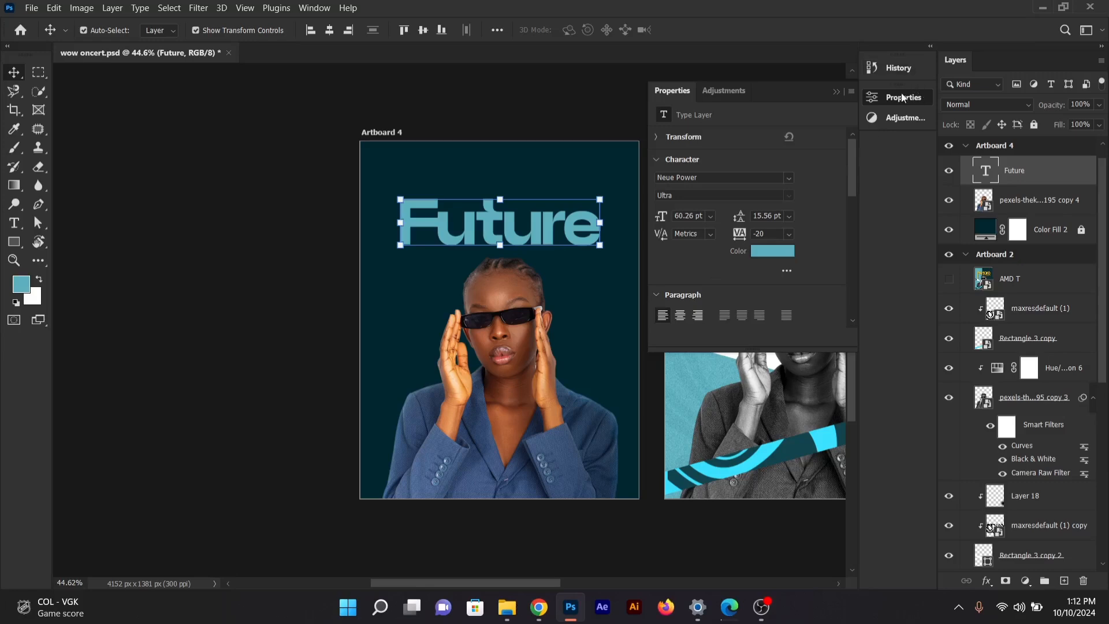
# Step: Recolor the "Future" title to a muted gold with a hue of 41°, collapse its properties and deselect the layer
pyautogui.click(778, 256)
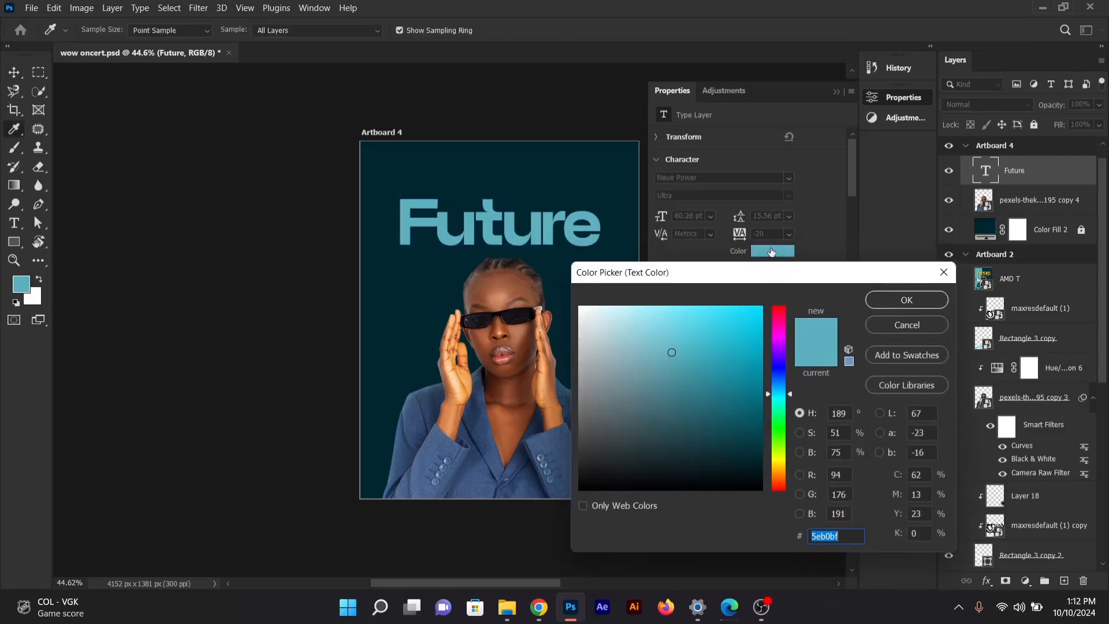
pyautogui.moveTo(784, 441); pyautogui.dragTo(781, 469)
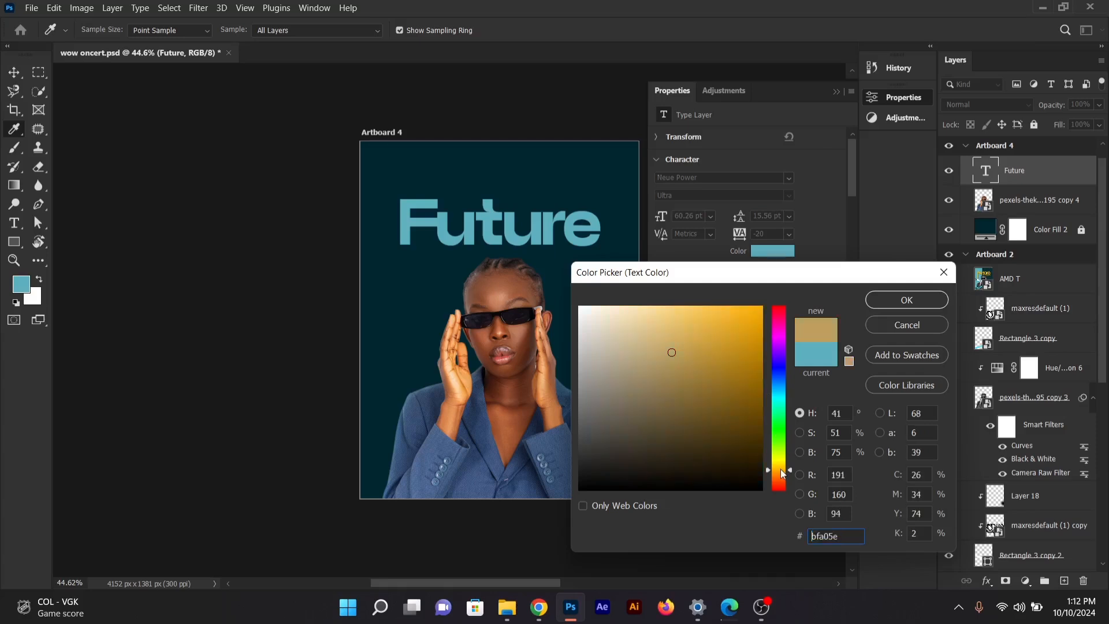
pyautogui.click(717, 366)
pyautogui.moveTo(716, 365)
pyautogui.mouseDown()
pyautogui.moveTo(714, 324)
pyautogui.moveTo(690, 347)
pyautogui.mouseUp()
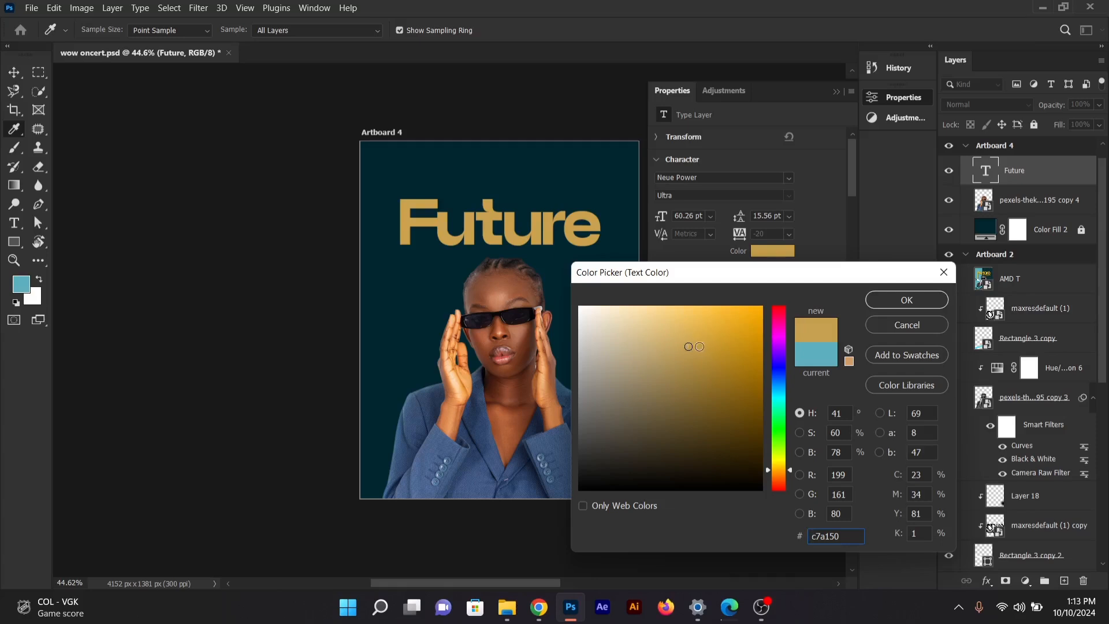
pyautogui.moveTo(697, 346); pyautogui.dragTo(695, 346)
pyautogui.click(906, 300)
pyautogui.press('v')
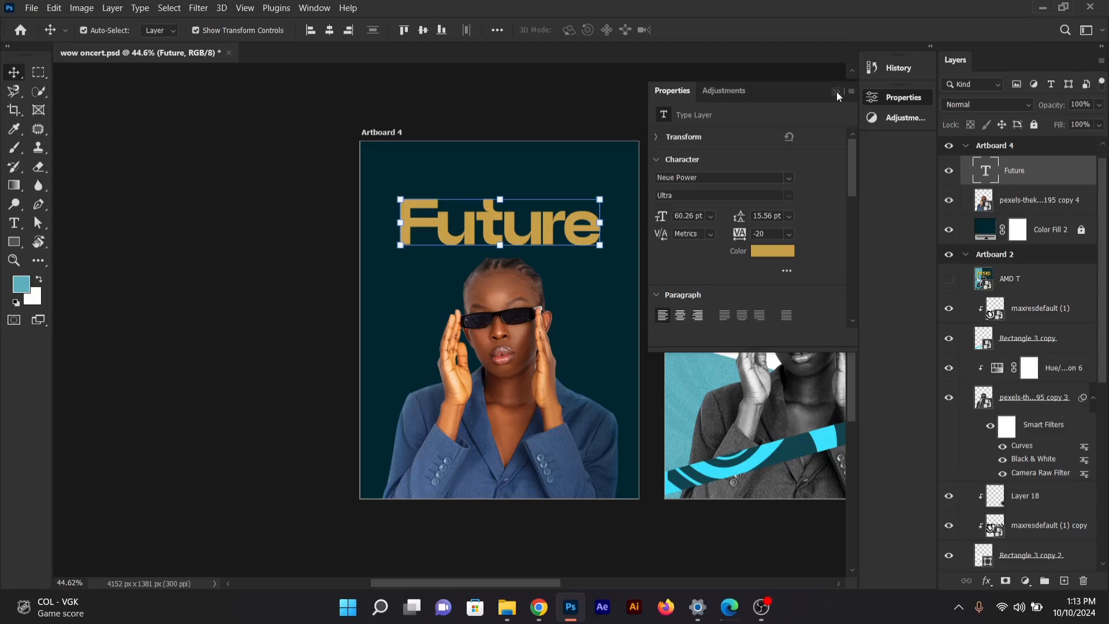
pyautogui.click(836, 91)
pyautogui.click(663, 108)
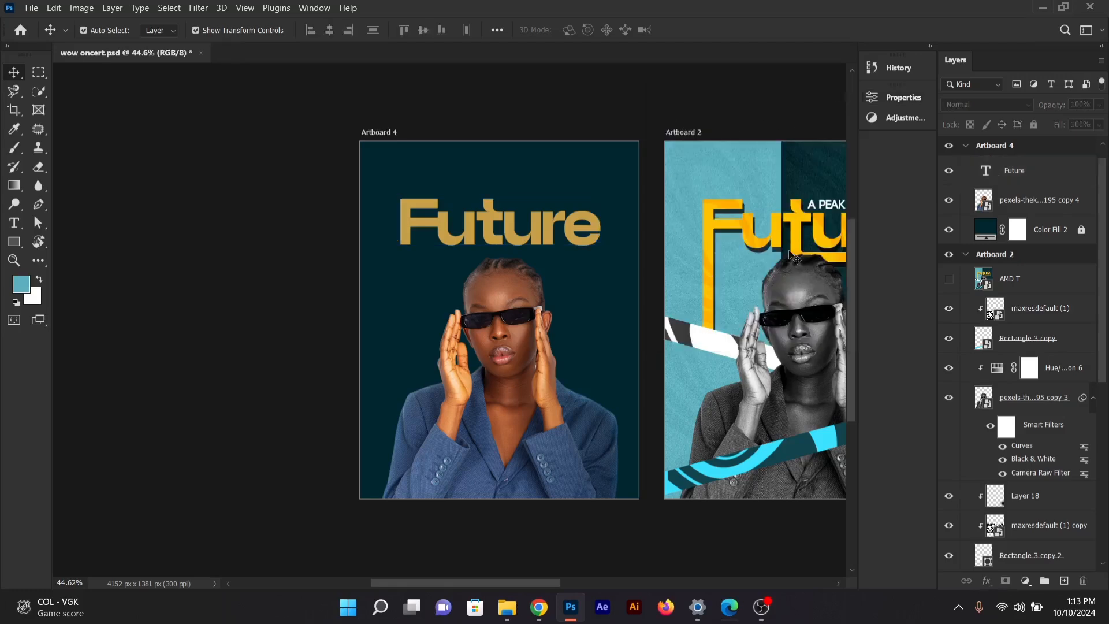
# Step: Apply a Black & White adjustment with the Default preset to the portrait on Artboard 4
pyautogui.click(515, 350)
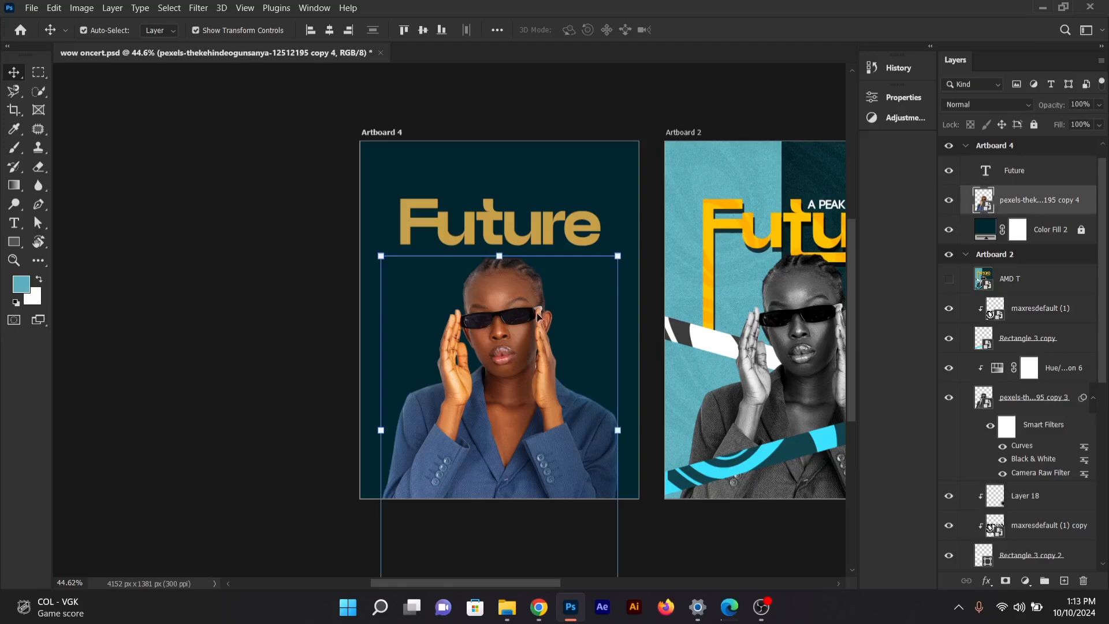
pyautogui.click(511, 239)
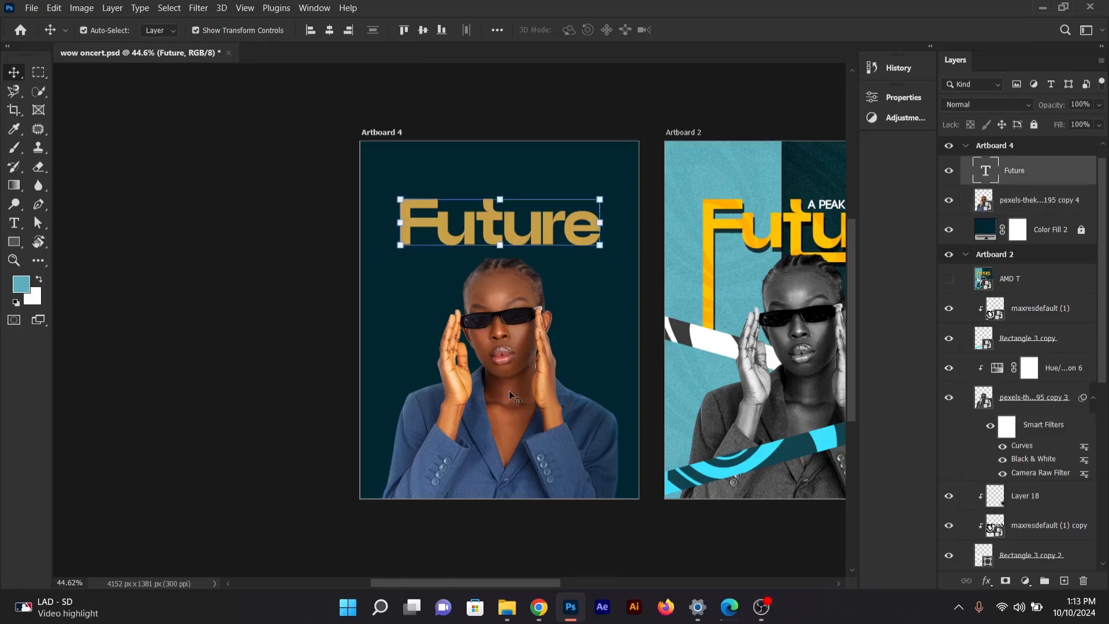
pyautogui.click(512, 412)
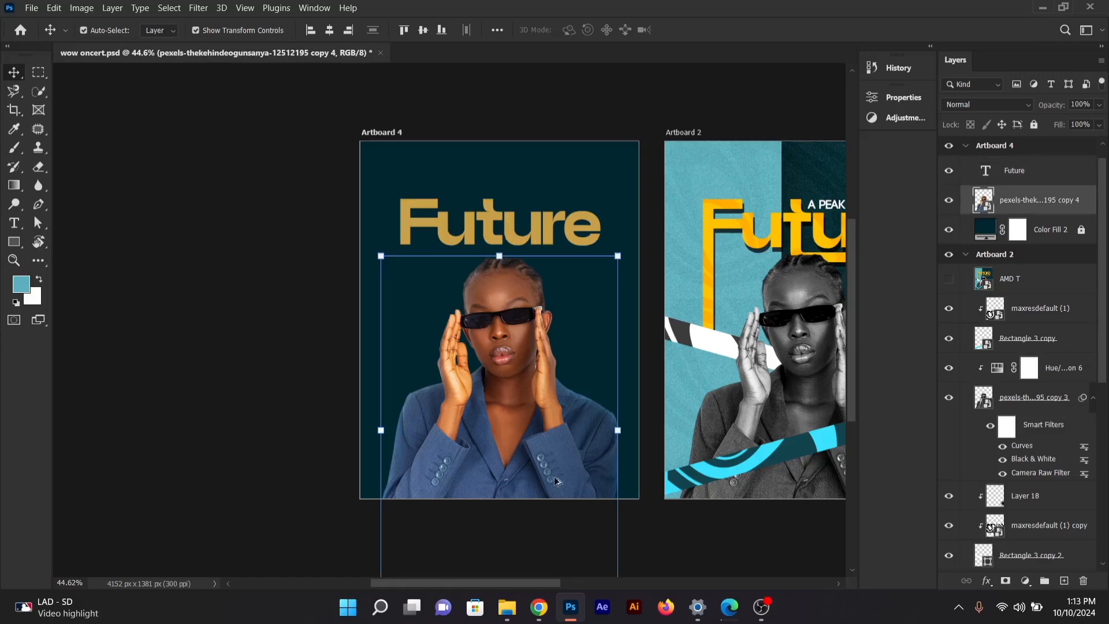
pyautogui.scroll(2, 531, 492)
pyautogui.scroll(1, 531, 407)
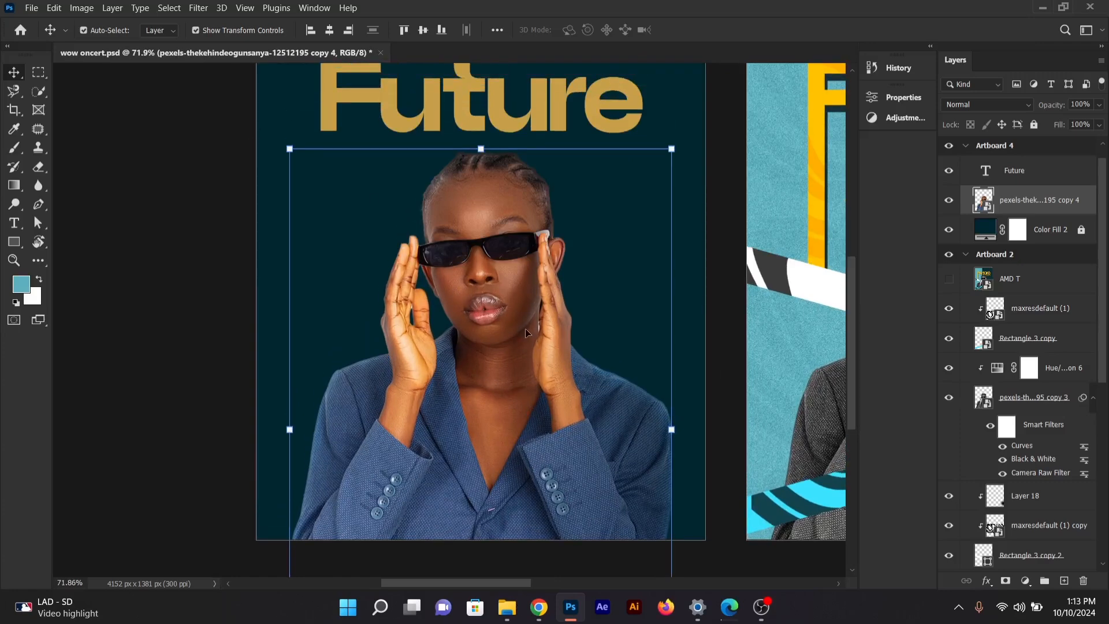
pyautogui.scroll(-1, 488, 301)
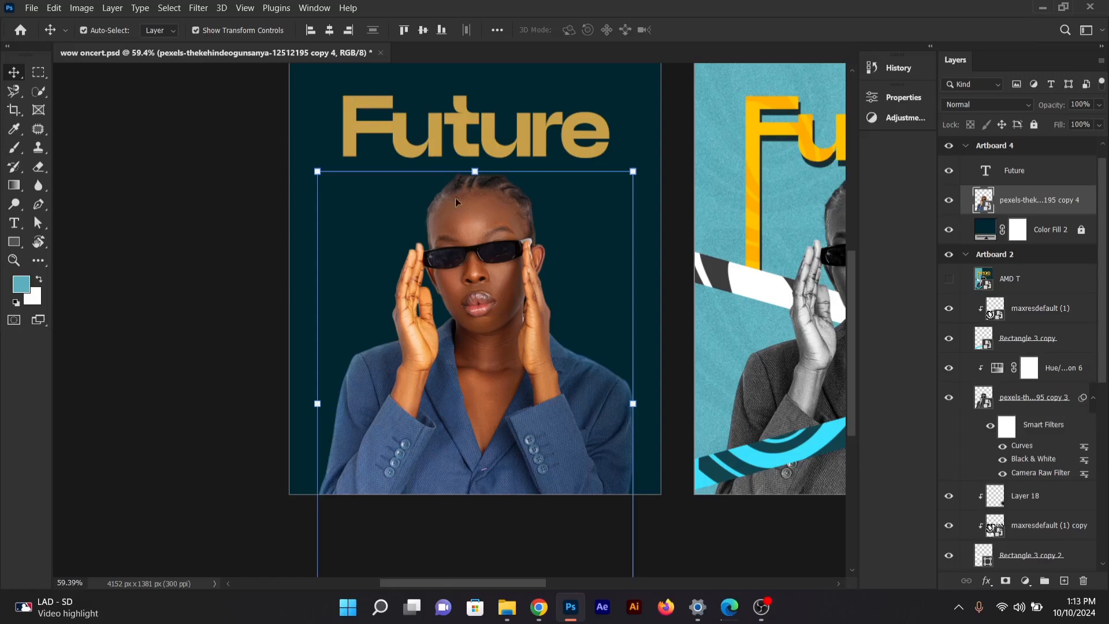
pyautogui.click(84, 8)
pyautogui.moveTo(119, 43)
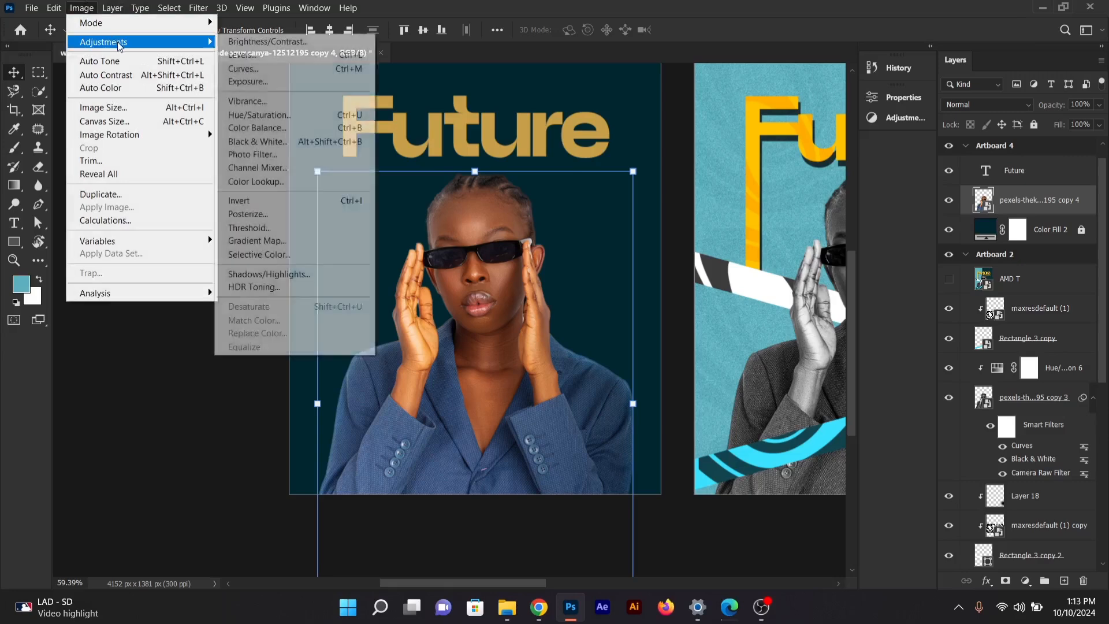
pyautogui.click(272, 145)
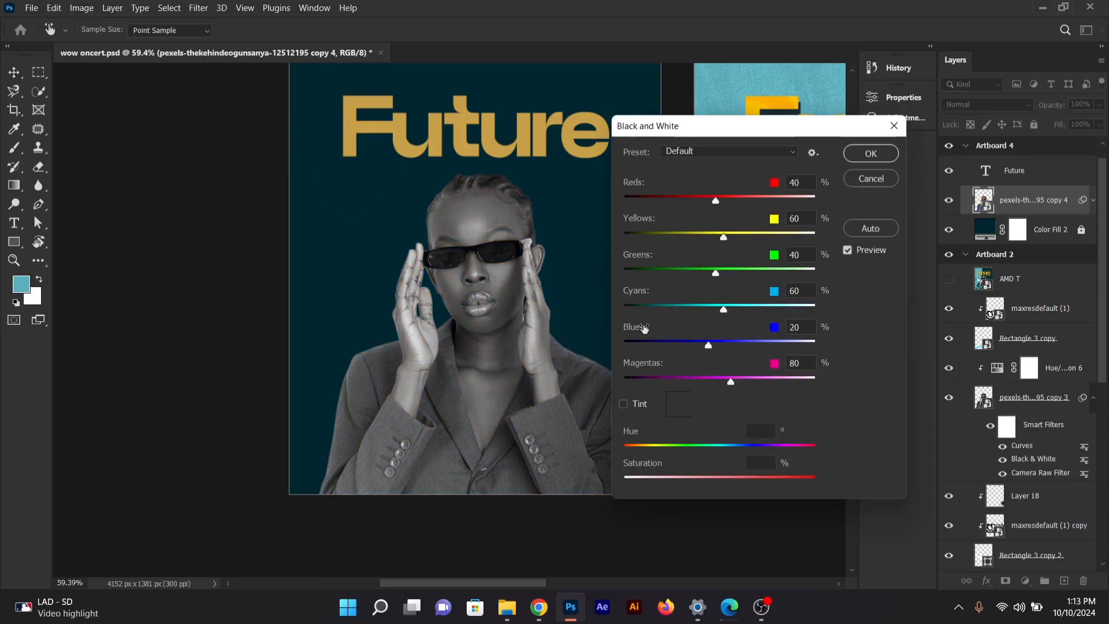
pyautogui.click(871, 153)
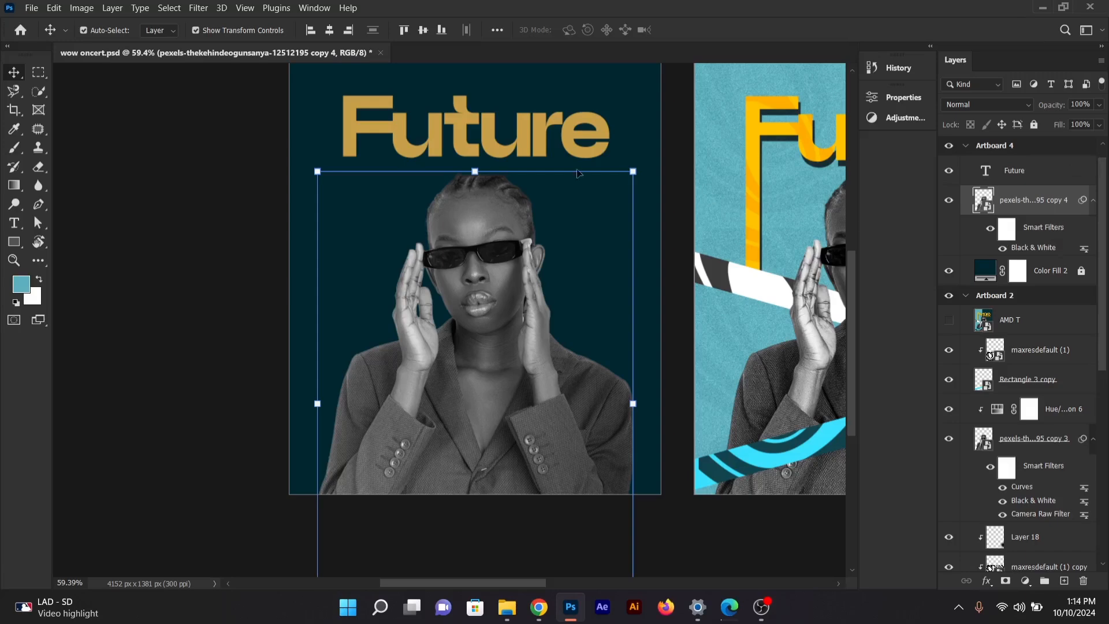
# Step: In the Camera Raw Filter, set the portrait's Contrast to +21, Highlights to +17, Shadows to -66 and Blacks to -60
pyautogui.click(198, 9)
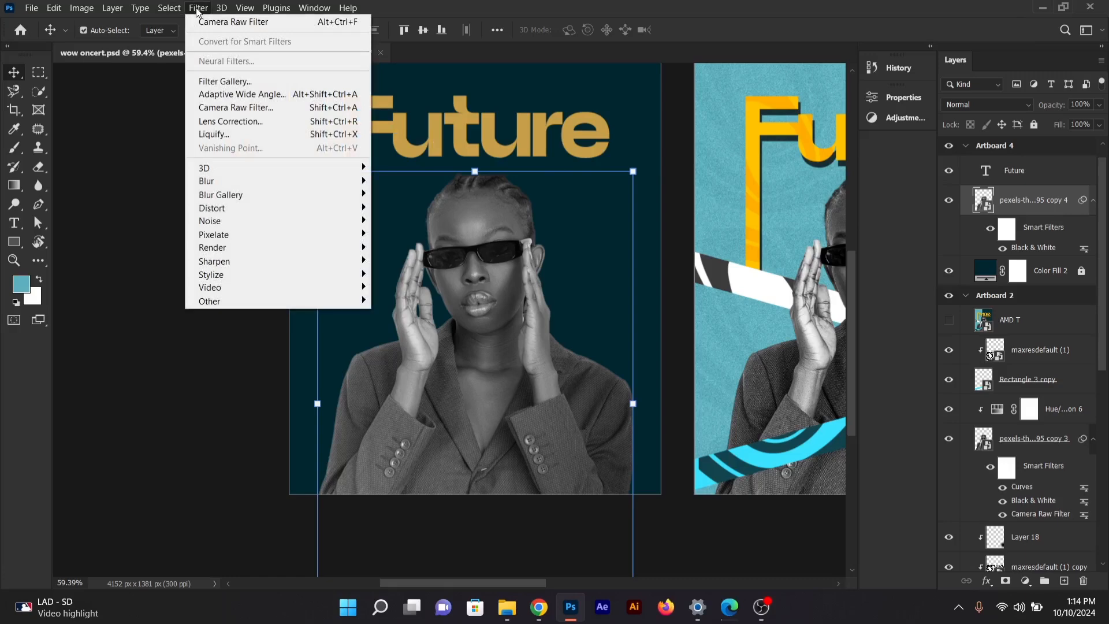
pyautogui.click(257, 111)
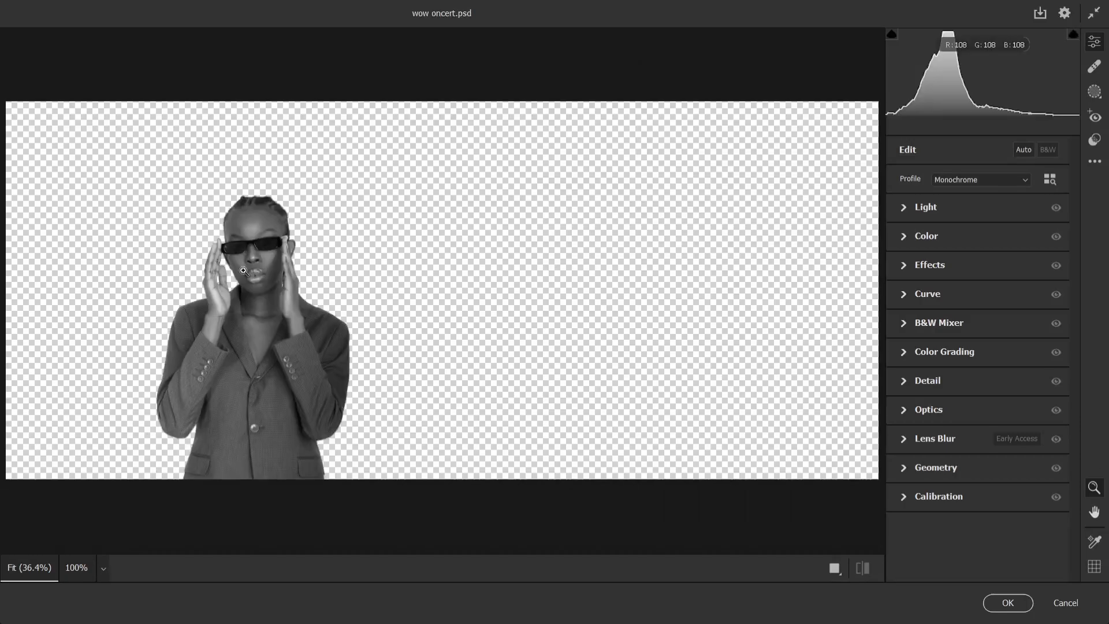
pyautogui.click(231, 320)
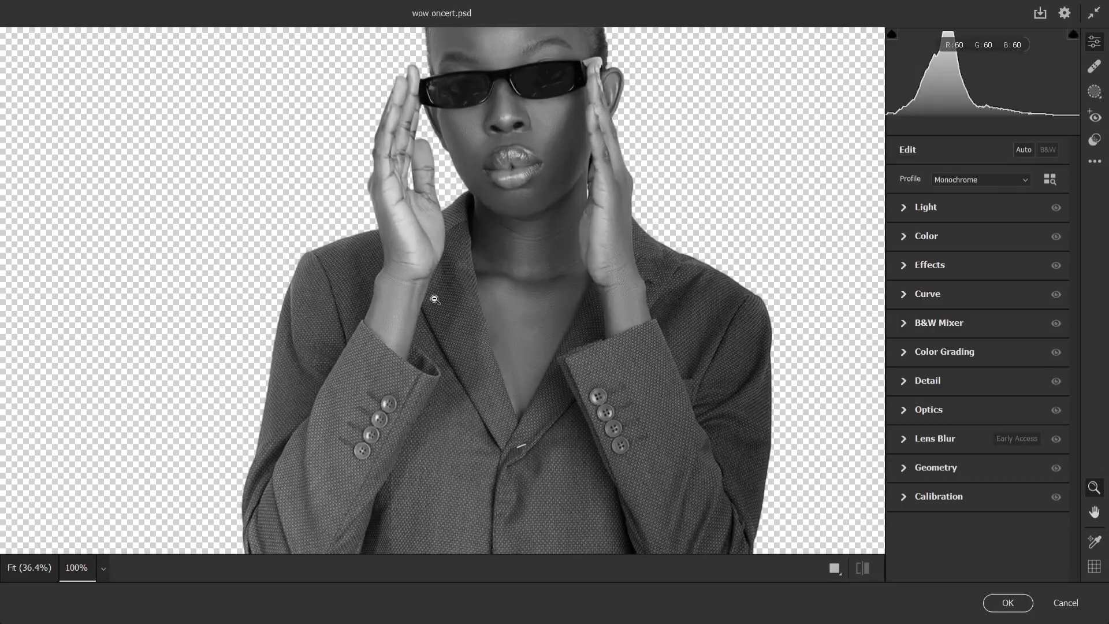
pyautogui.scroll(-3, 434, 299)
pyautogui.scroll(4, 434, 300)
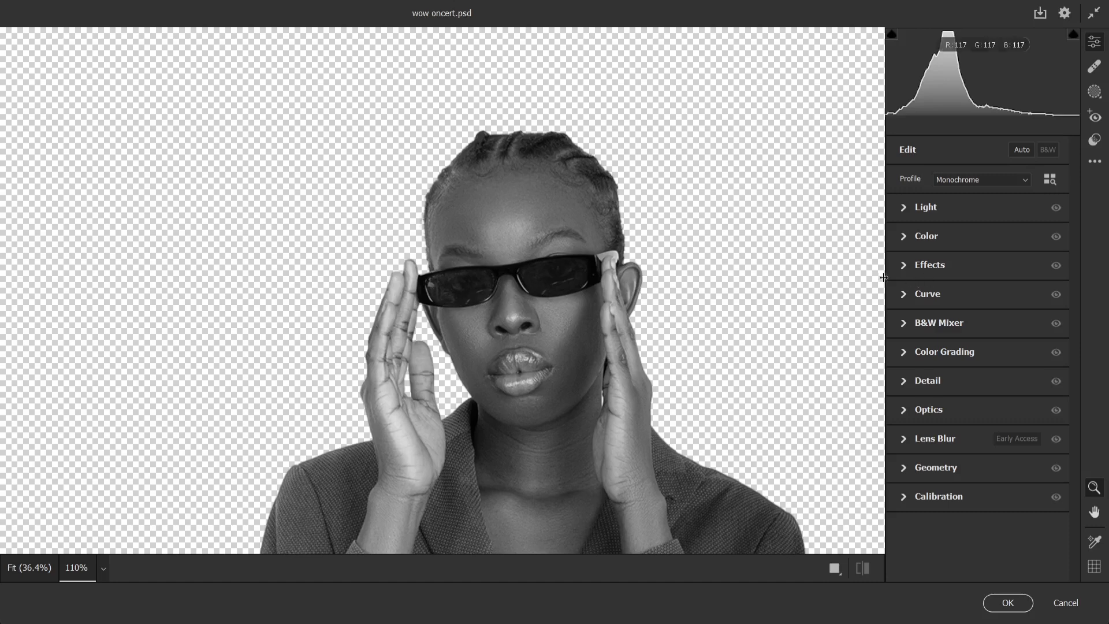
pyautogui.click(904, 209)
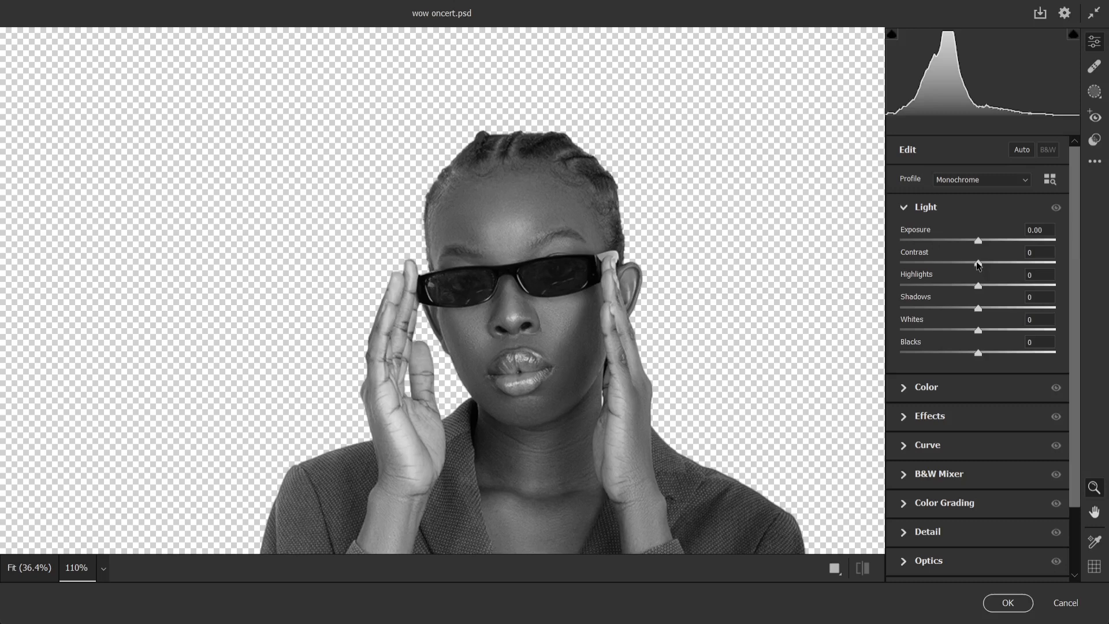
pyautogui.moveTo(978, 265); pyautogui.dragTo(930, 307)
pyautogui.moveTo(978, 352); pyautogui.dragTo(931, 352)
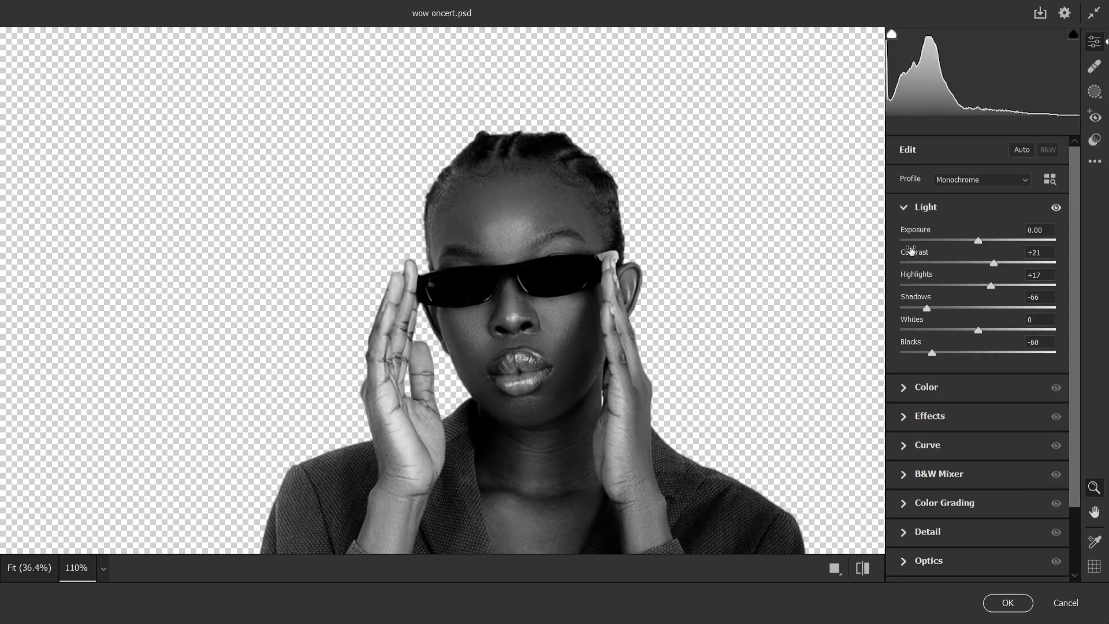
pyautogui.click(902, 206)
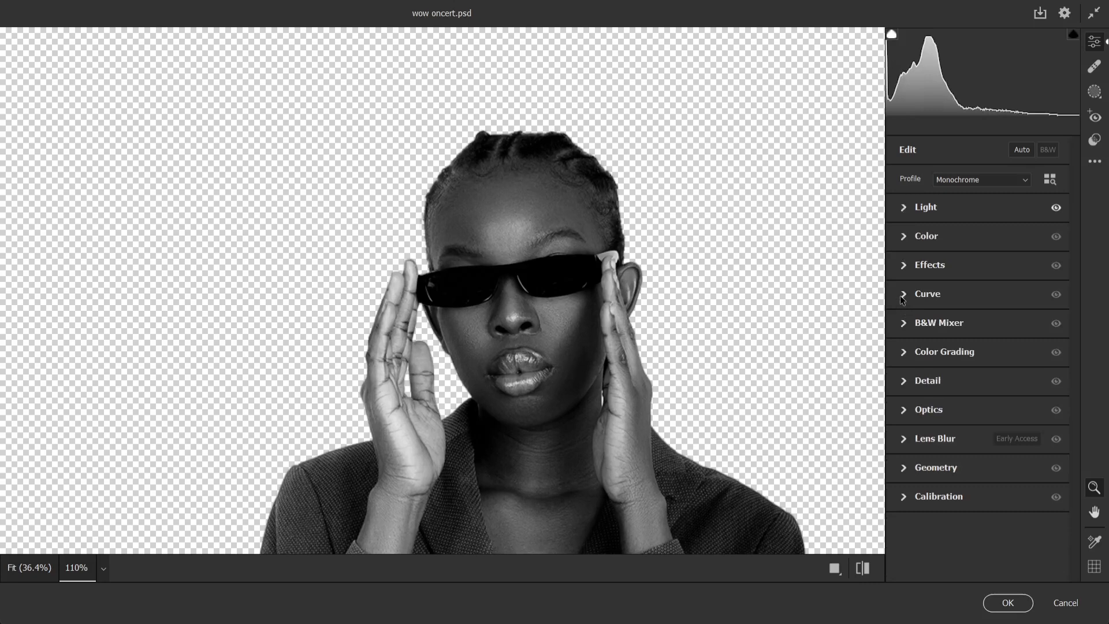
# Step: Set the portrait's Texture to +36 and Clarity to +16, and its Sharpening to 45
pyautogui.click(905, 265)
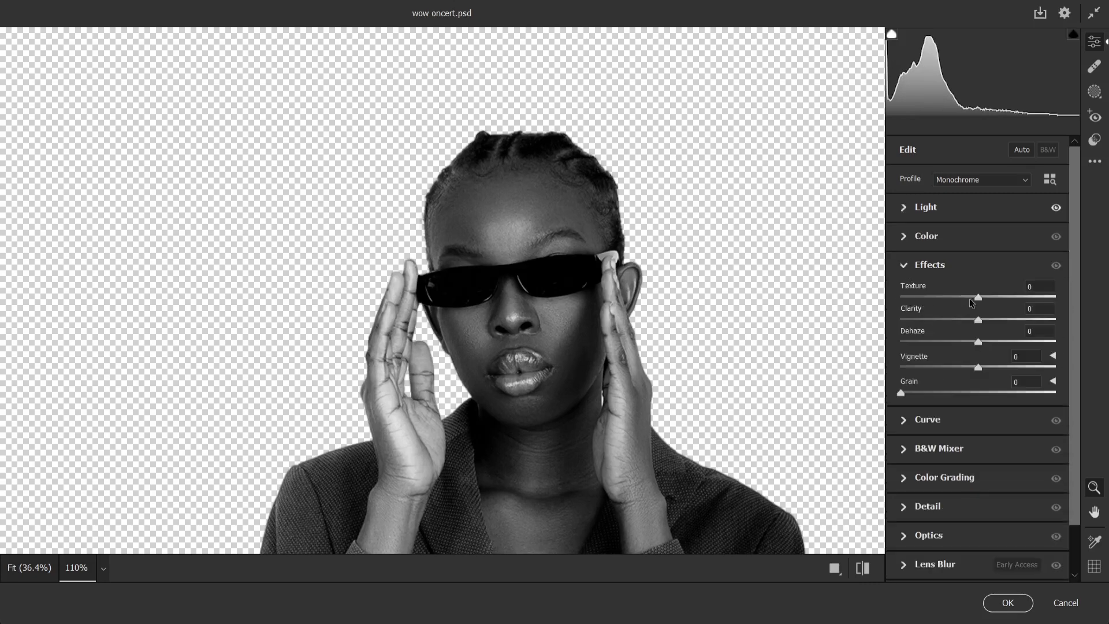
pyautogui.moveTo(978, 298); pyautogui.dragTo(992, 324)
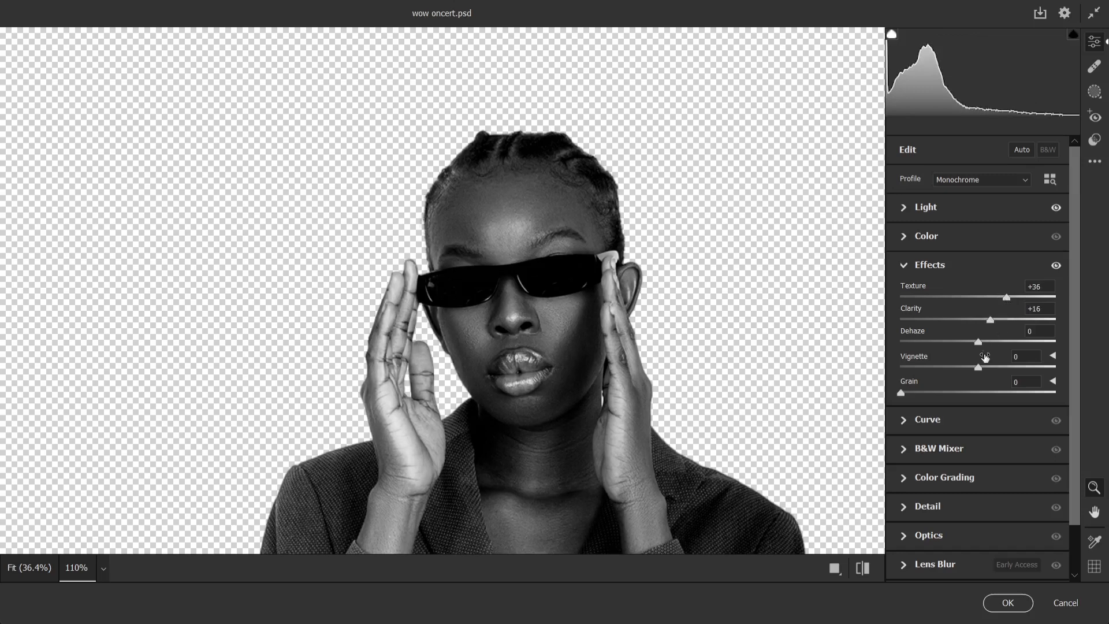
pyautogui.click(904, 265)
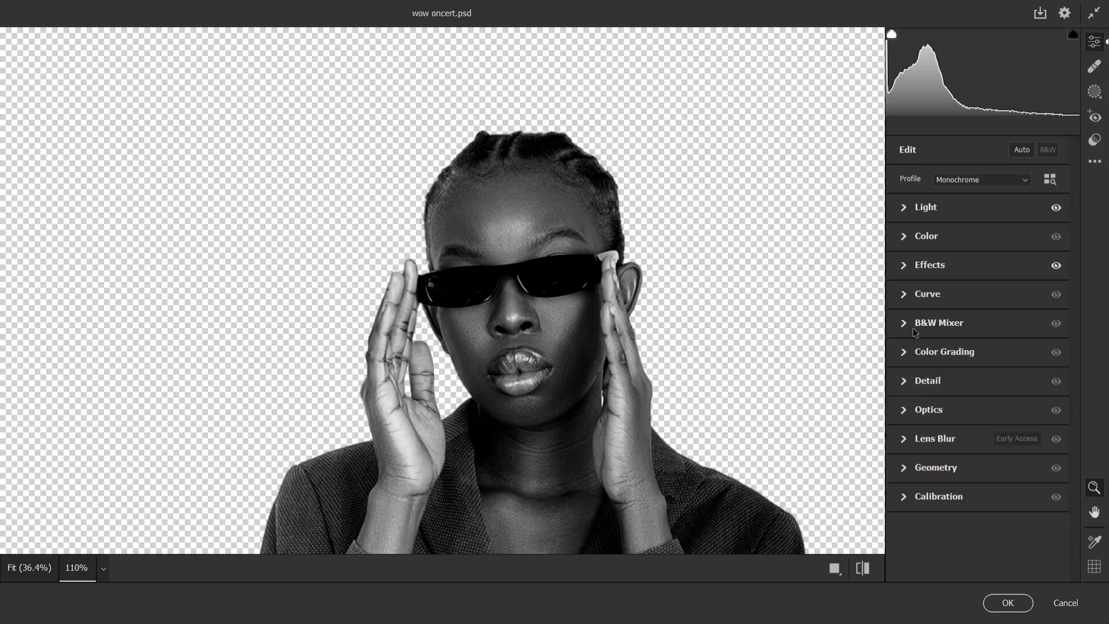
pyautogui.click(904, 379)
pyautogui.click(946, 415)
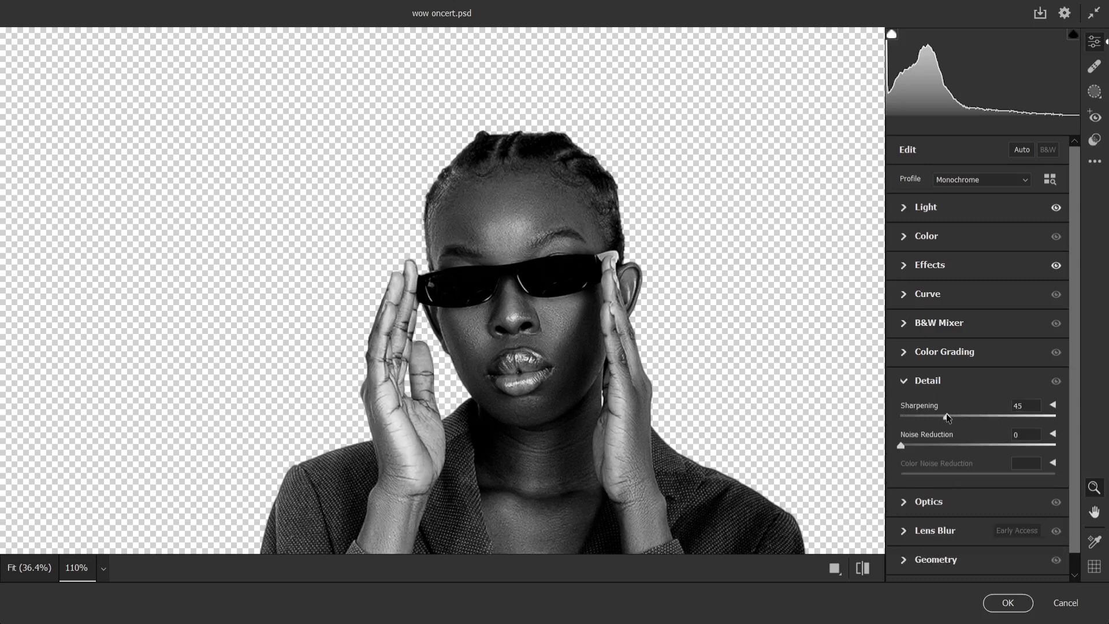
pyautogui.click(906, 380)
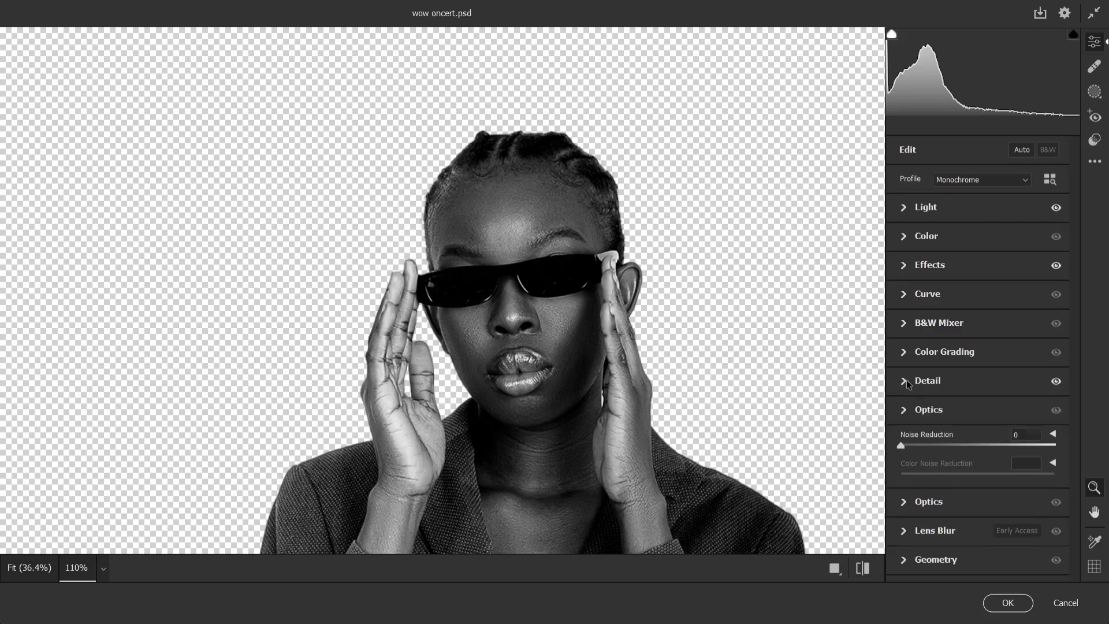
# Step: Review the Color and Light adjustments and apply the Camera Raw Filter to the portrait
pyautogui.click(905, 237)
pyautogui.click(904, 238)
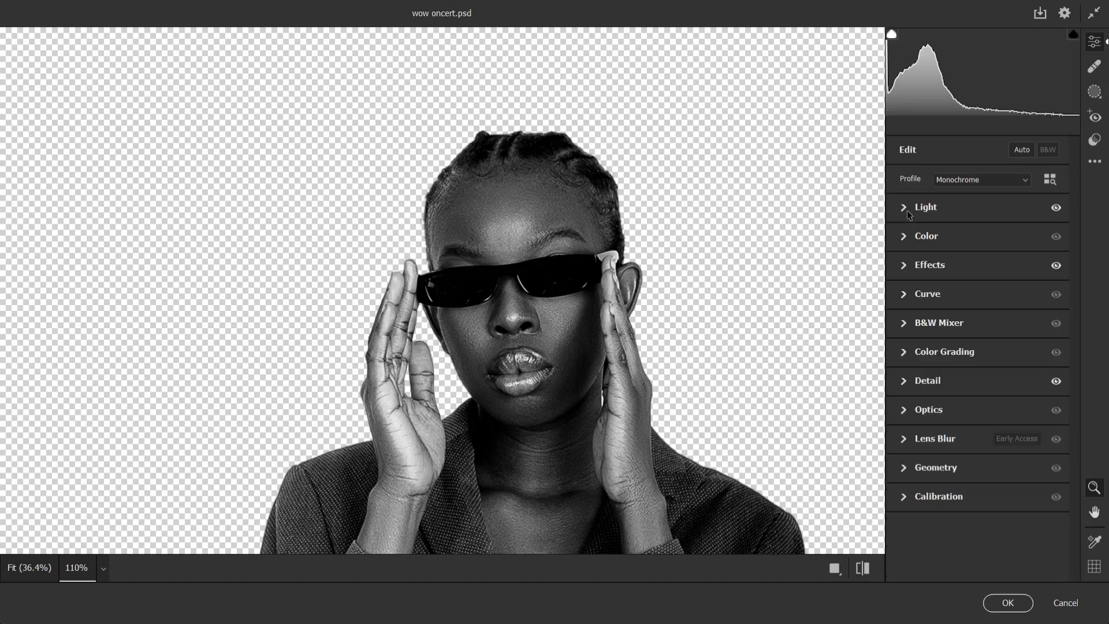
pyautogui.click(908, 214)
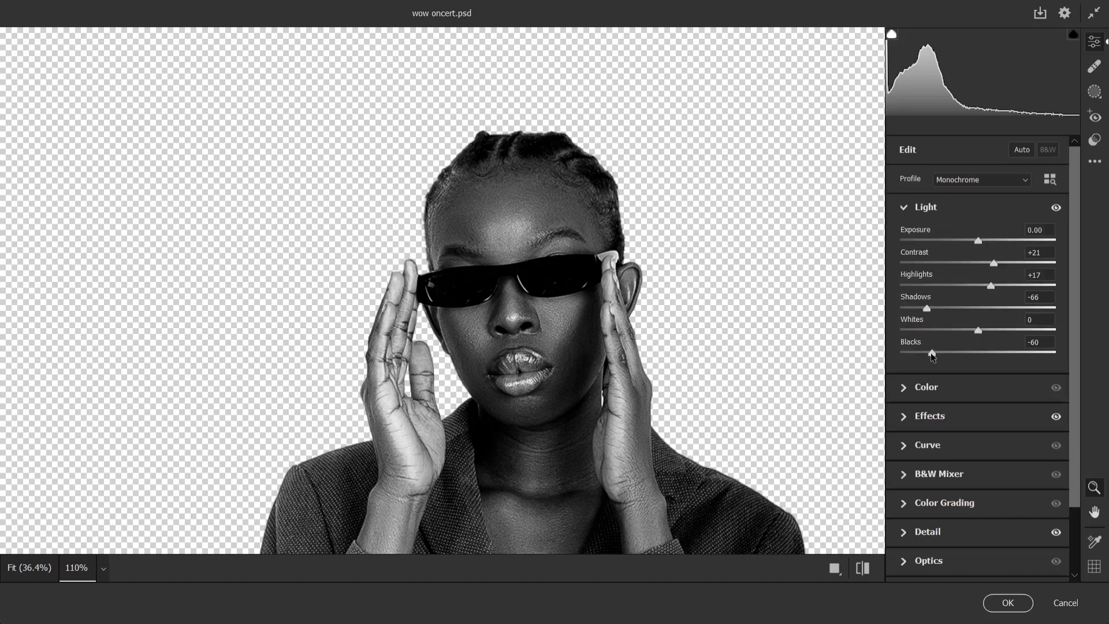
pyautogui.moveTo(932, 356); pyautogui.dragTo(931, 357)
pyautogui.click(905, 207)
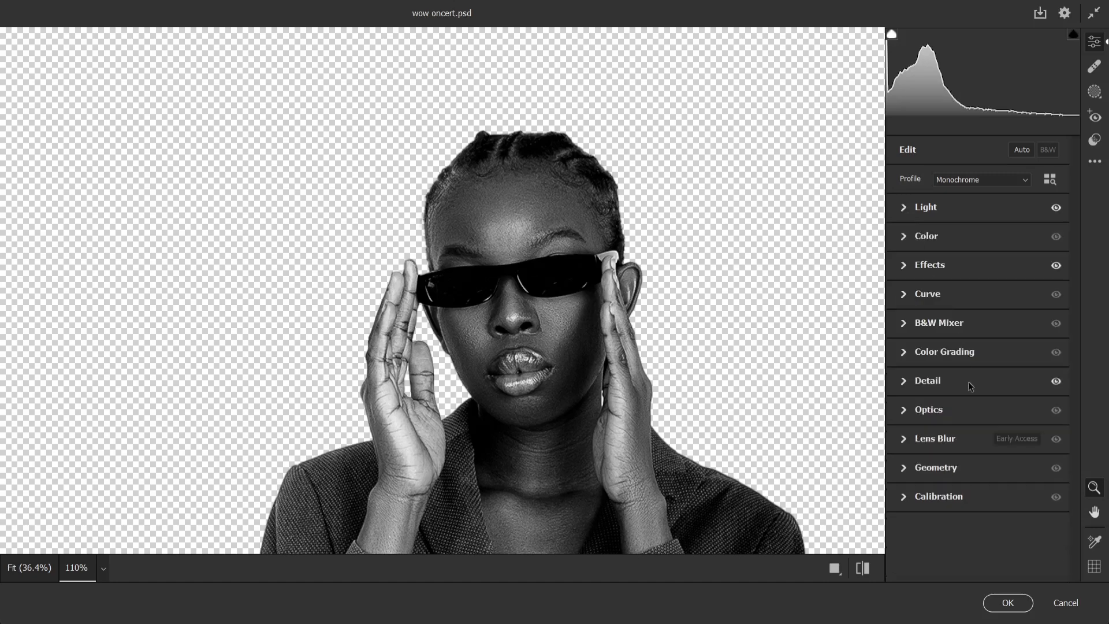
pyautogui.click(1011, 602)
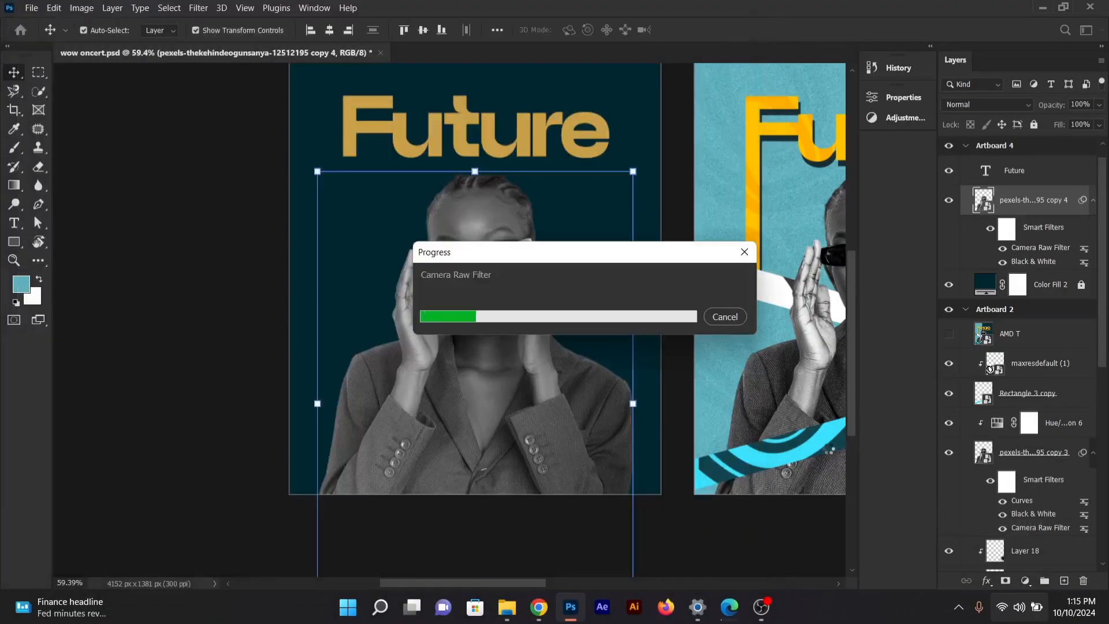
# Step: Deselect the portrait and compare its black-and-white look on Artboard 4 with the version on Artboard 2
pyautogui.scroll(1, 578, 411)
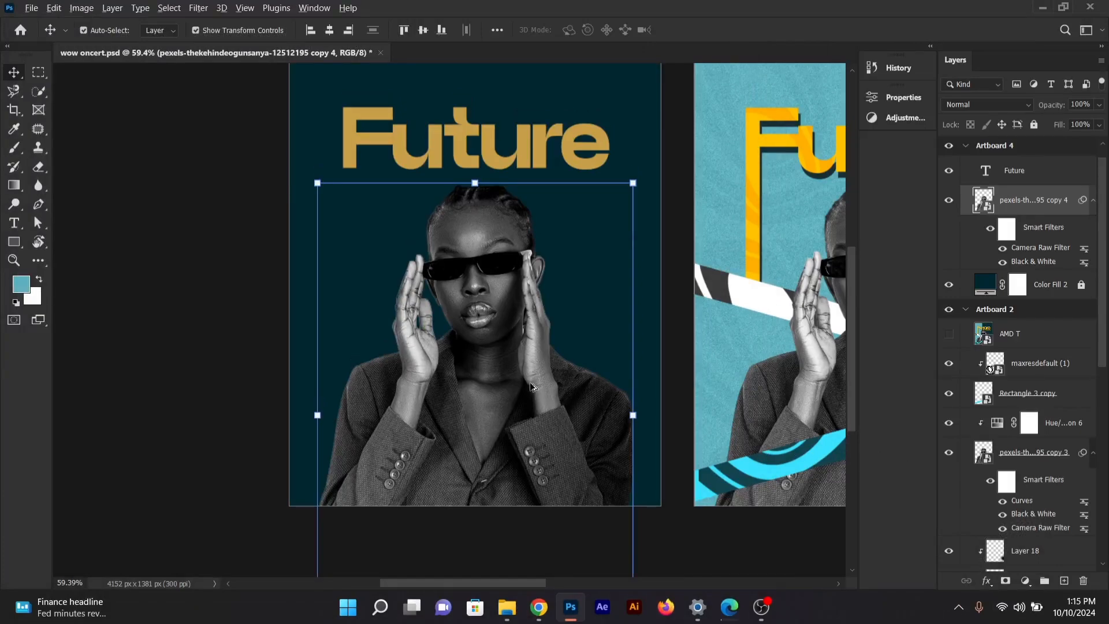
pyautogui.scroll(-2, 490, 384)
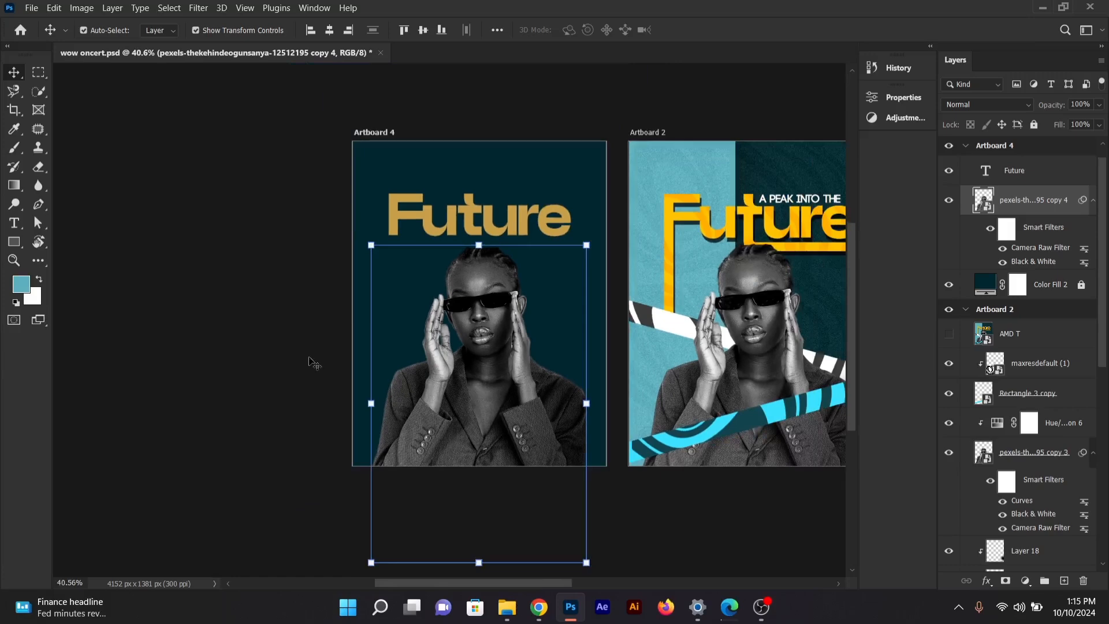
pyautogui.click(285, 354)
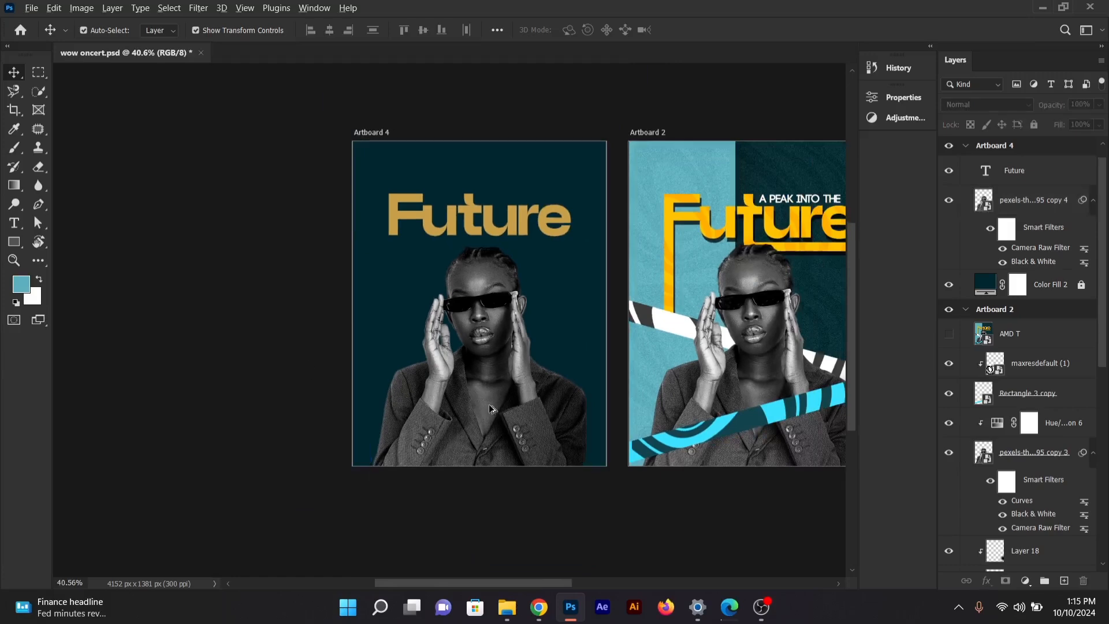
pyautogui.scroll(3, 490, 405)
pyautogui.scroll(-2, 489, 407)
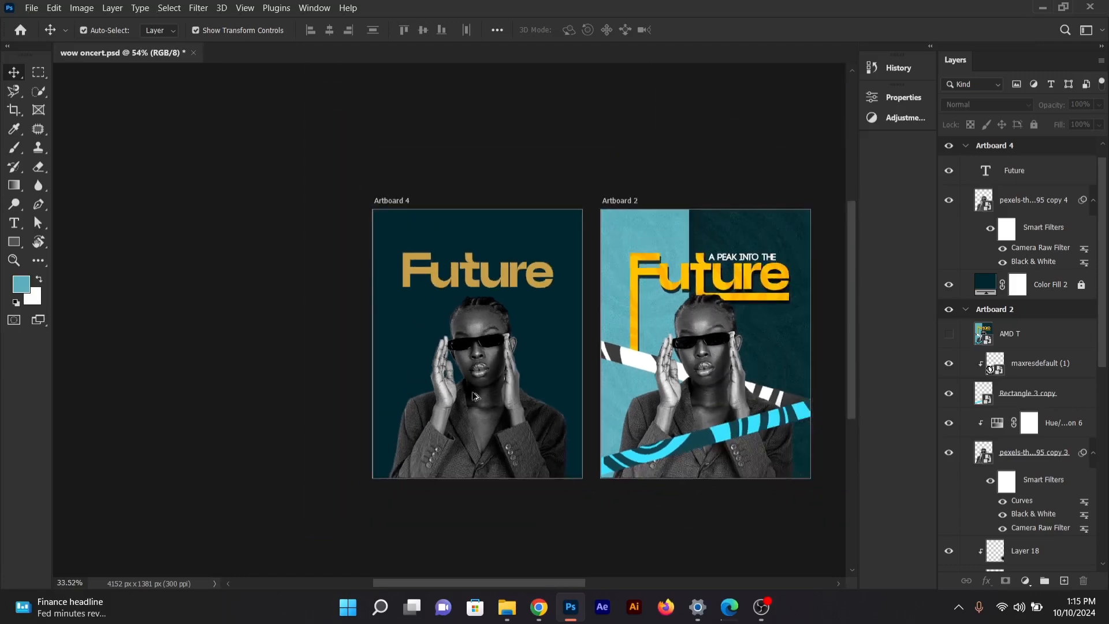
pyautogui.scroll(4, 473, 422)
pyautogui.scroll(1, 474, 427)
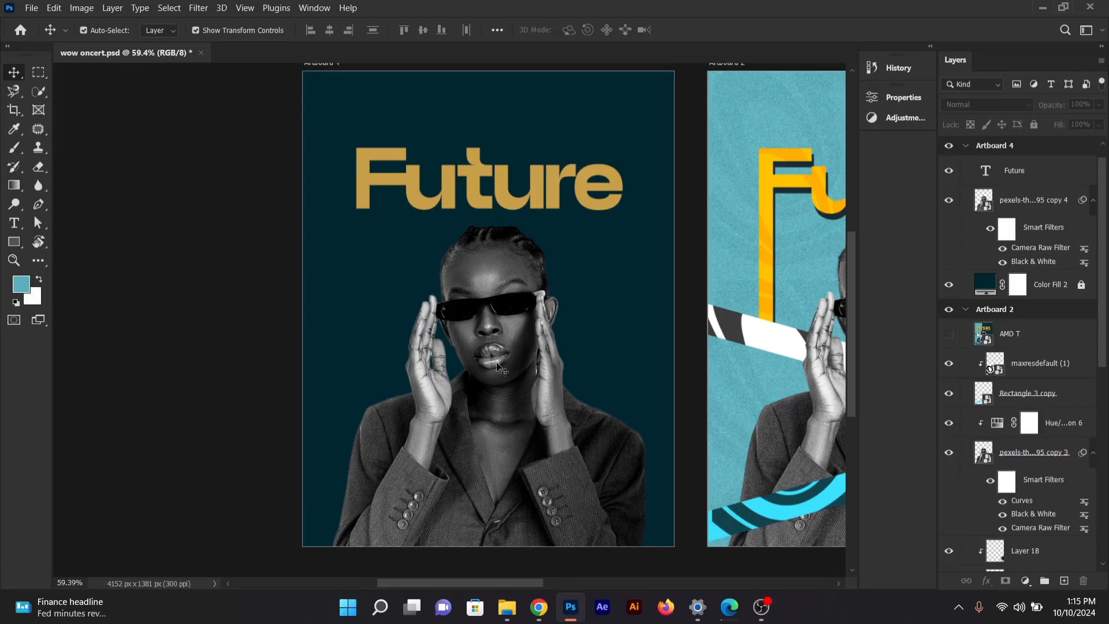
pyautogui.click(511, 394)
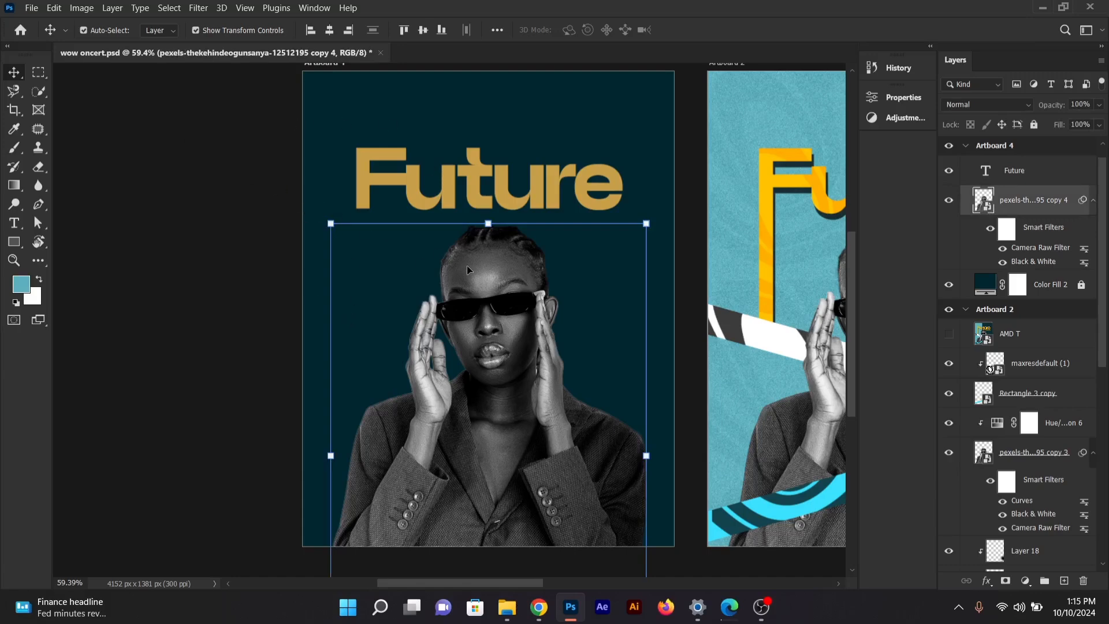
pyautogui.click(191, 10)
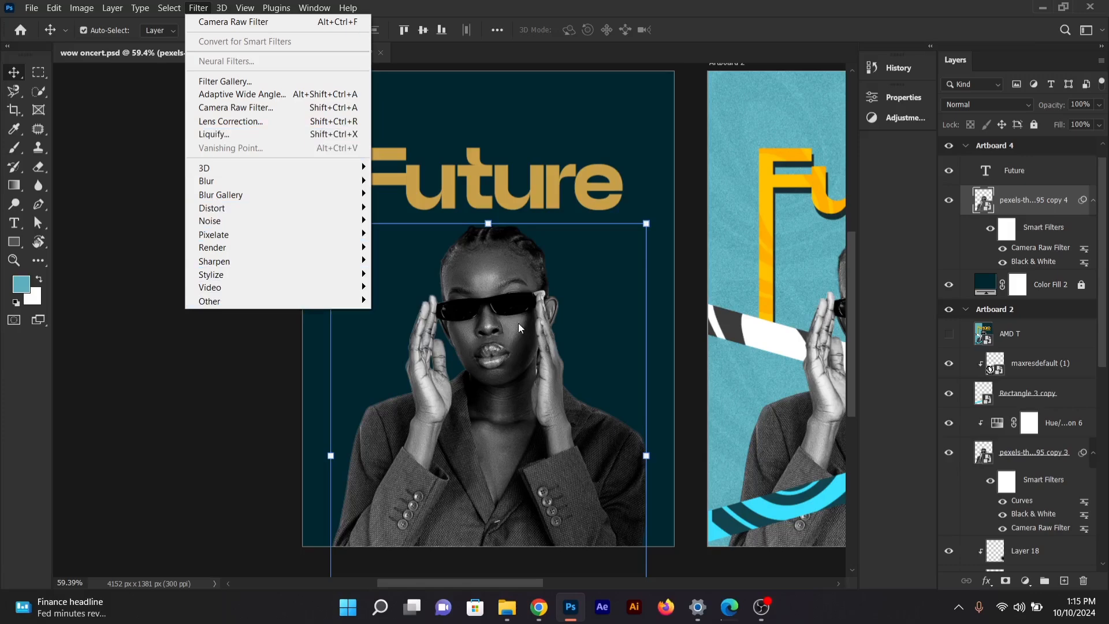
pyautogui.click(479, 339)
pyautogui.click(123, 267)
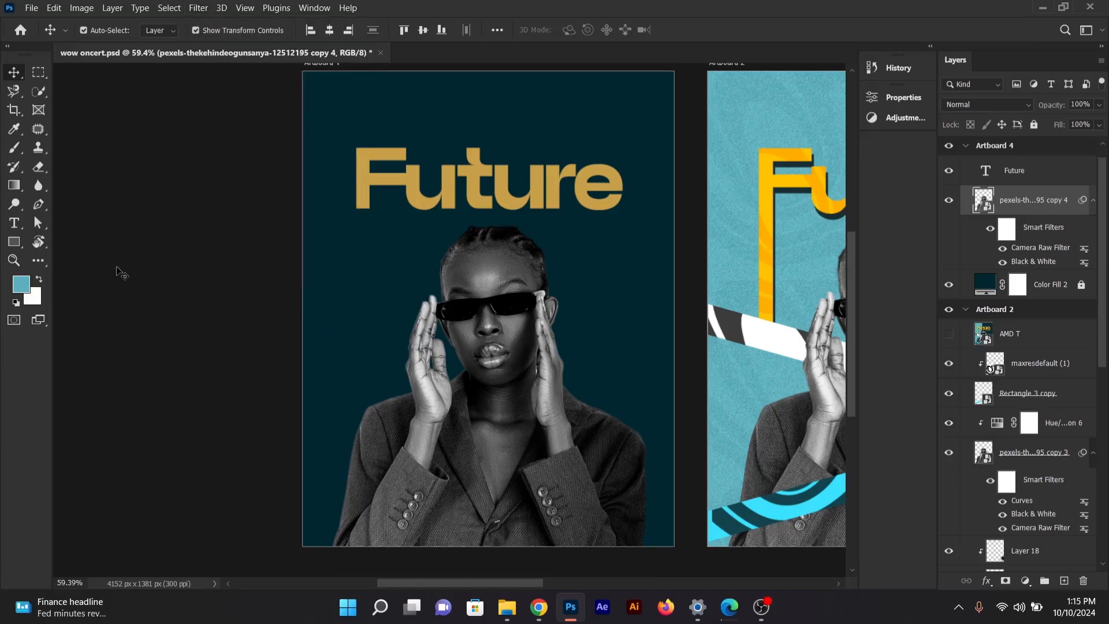
# Step: Convert the gold "Future" title on Artboard 4 from text to an editable shape
pyautogui.click(471, 178)
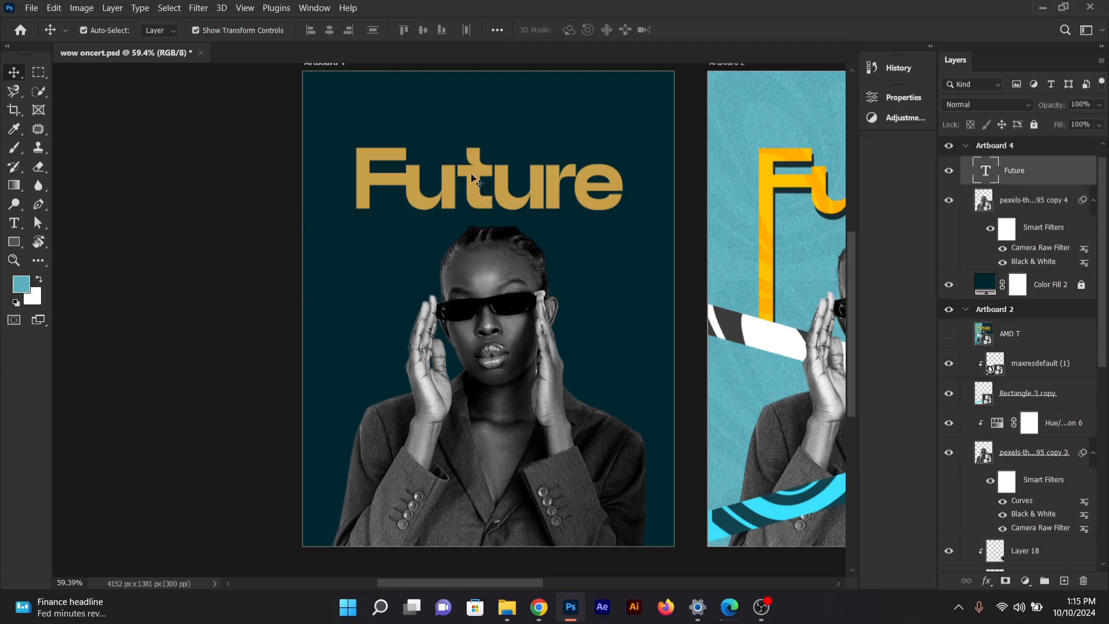
pyautogui.rightClick(1042, 170)
pyautogui.click(1048, 172)
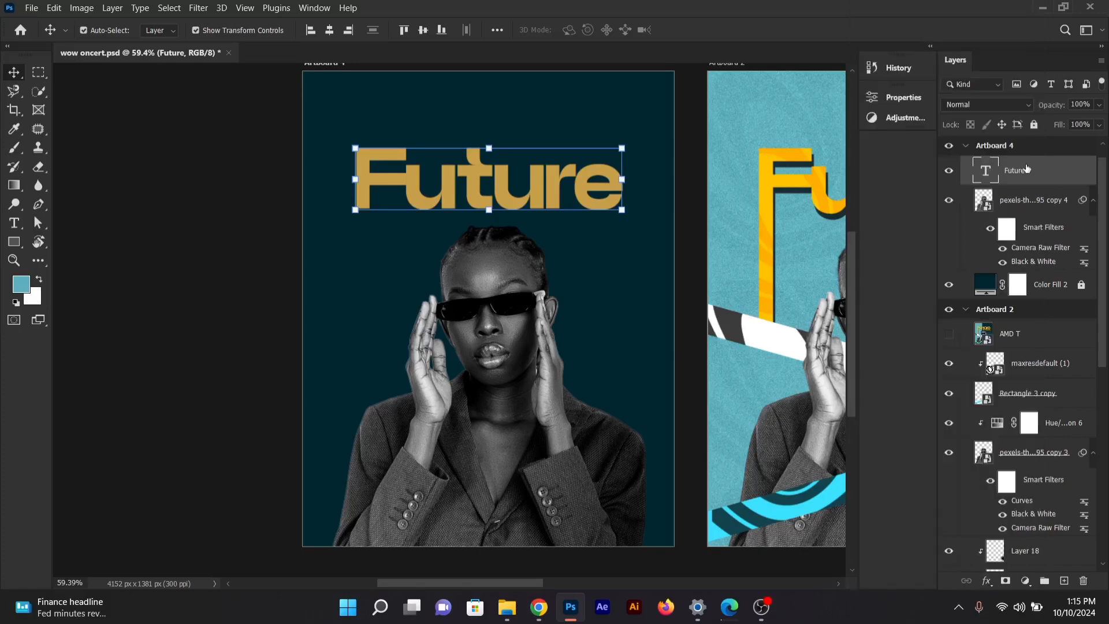
pyautogui.rightClick(1039, 174)
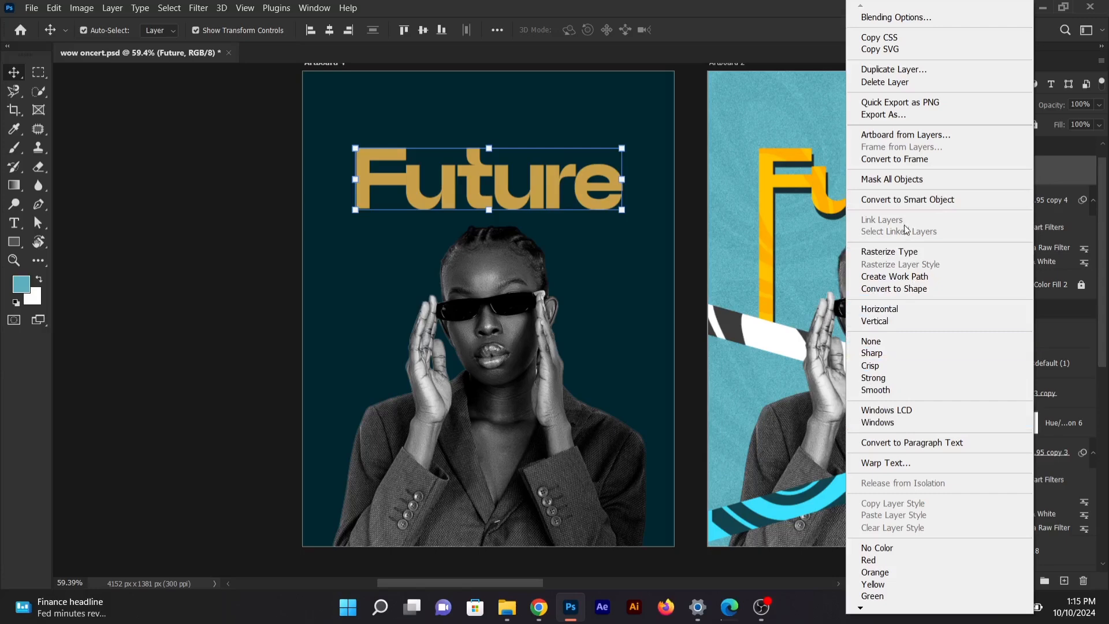
pyautogui.click(910, 292)
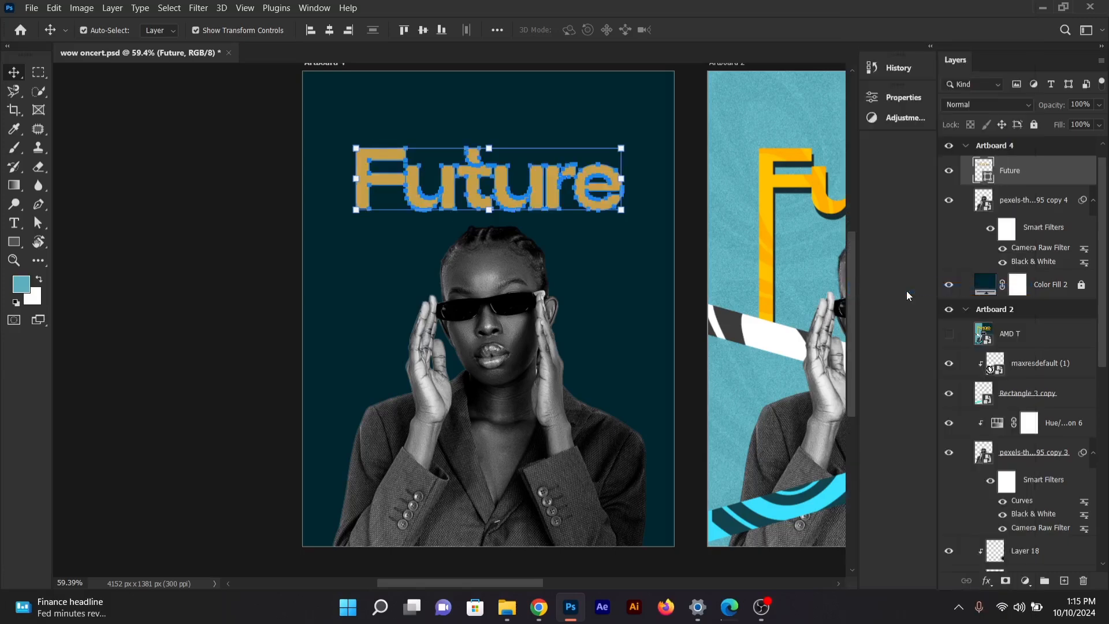
# Step: With the Direct Selection tool, stretch the bottom of the F's stem straight down, making the "Future" shape about 563 px high
pyautogui.click(39, 230)
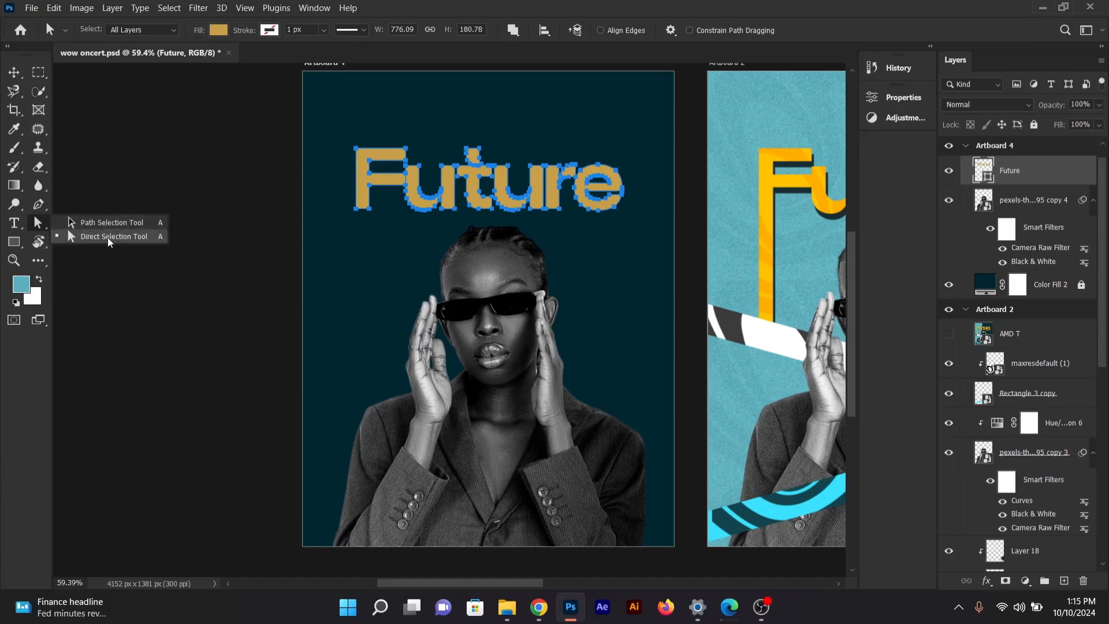
pyautogui.click(40, 224)
pyautogui.click(110, 236)
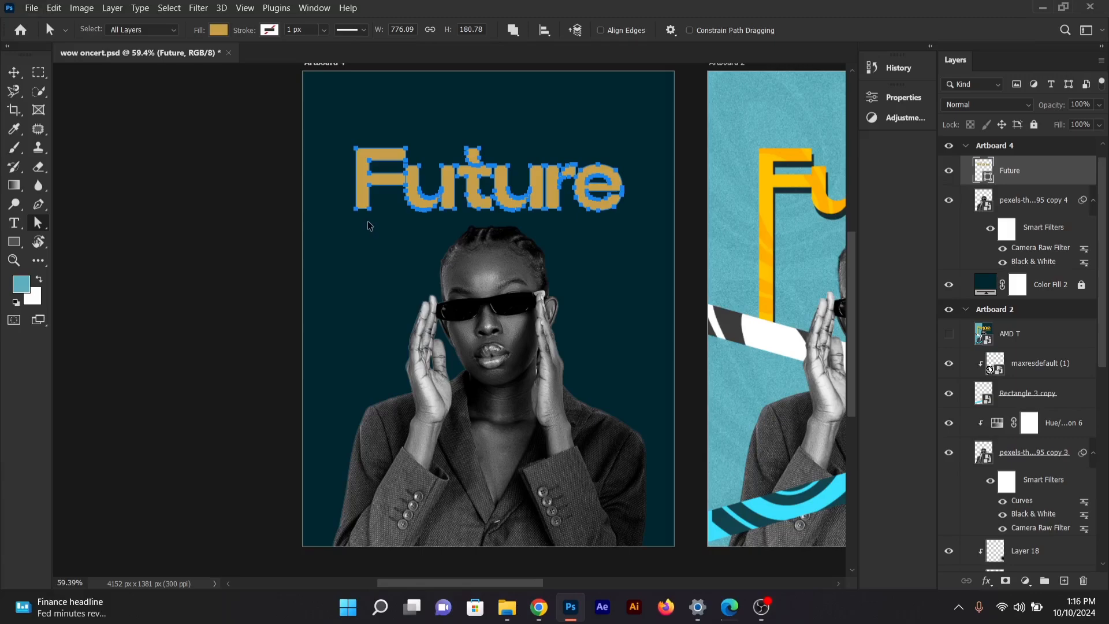
pyautogui.scroll(6, 369, 225)
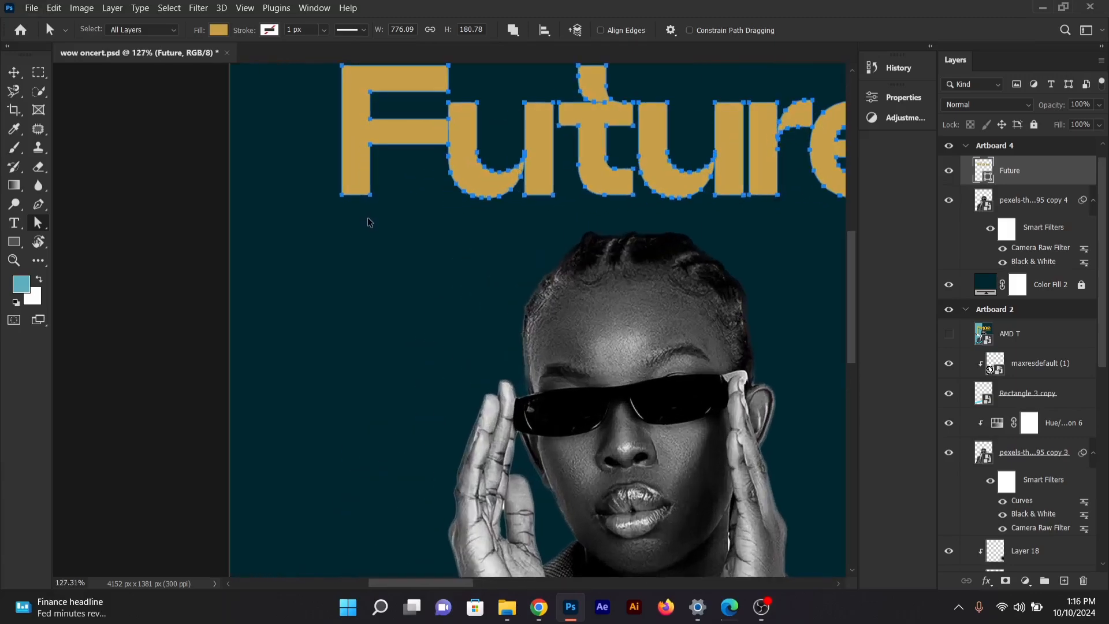
pyautogui.scroll(3, 362, 194)
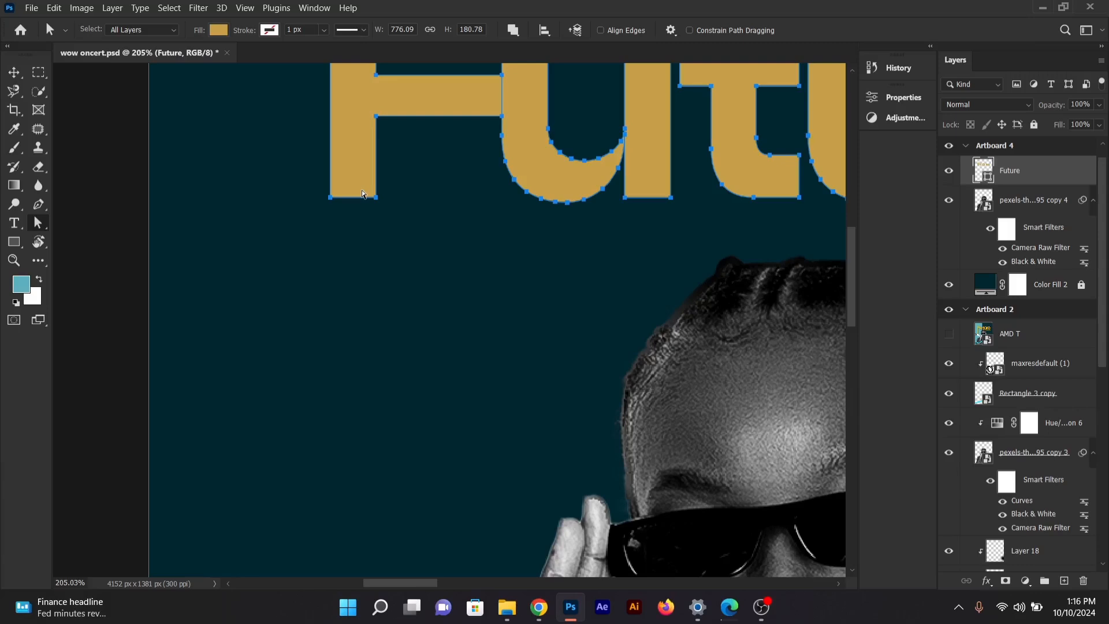
pyautogui.scroll(2, 362, 193)
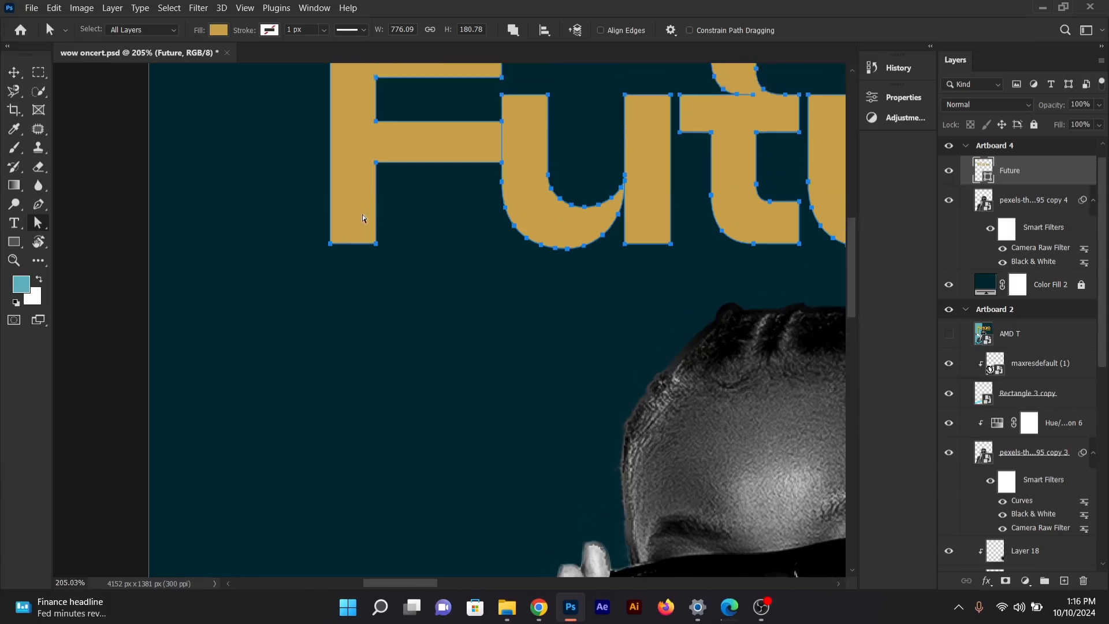
pyautogui.click(14, 261)
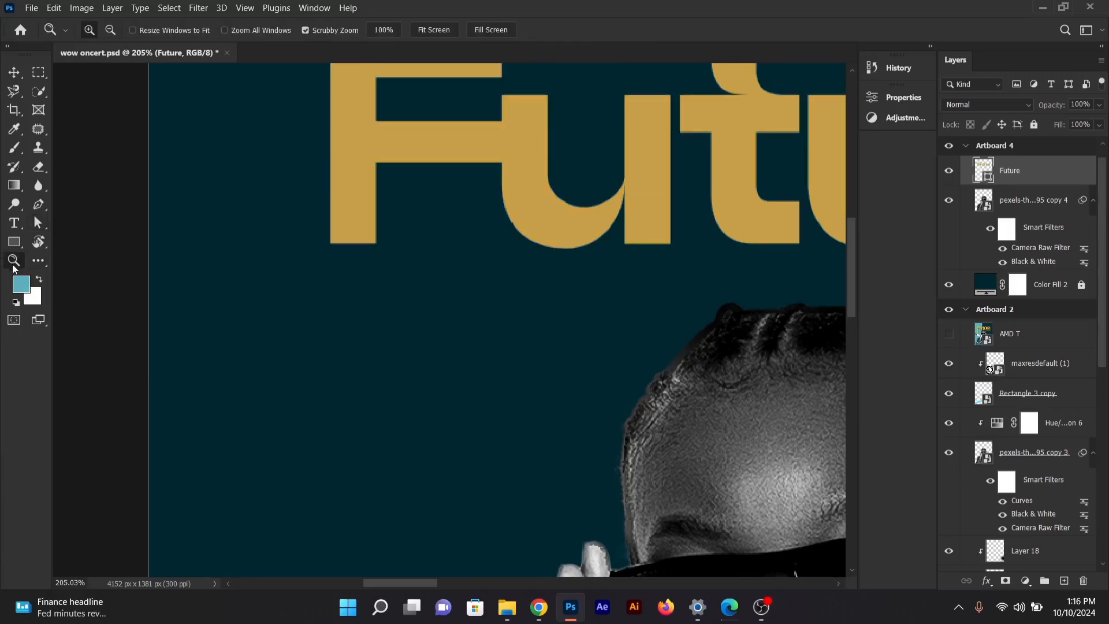
pyautogui.click(376, 250)
pyautogui.scroll(-6, 376, 251)
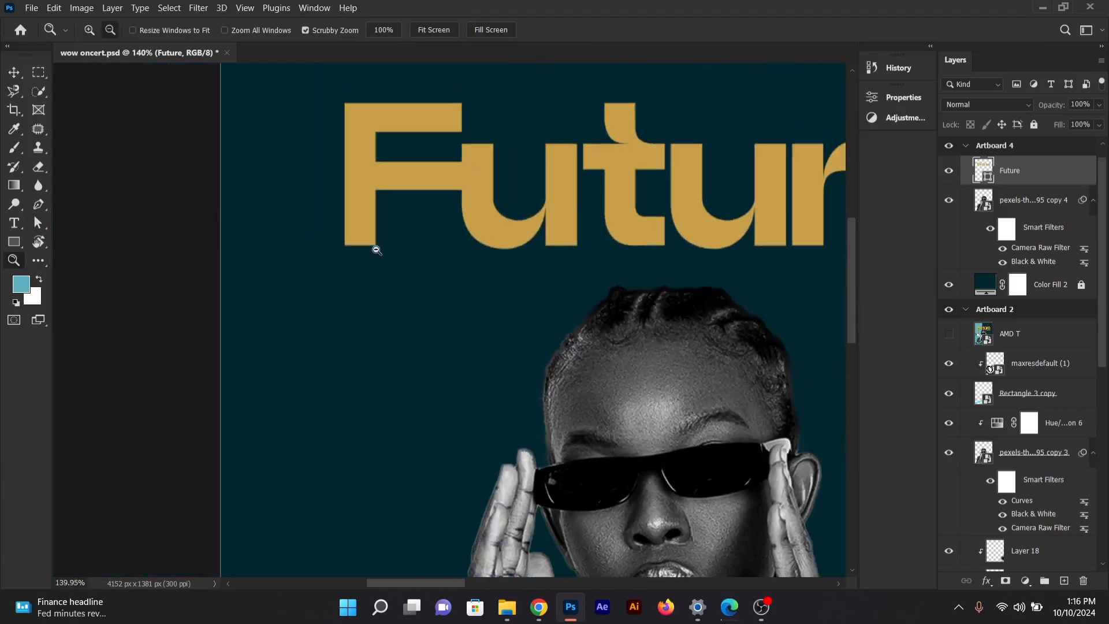
pyautogui.scroll(1, 376, 250)
pyautogui.press('alt')
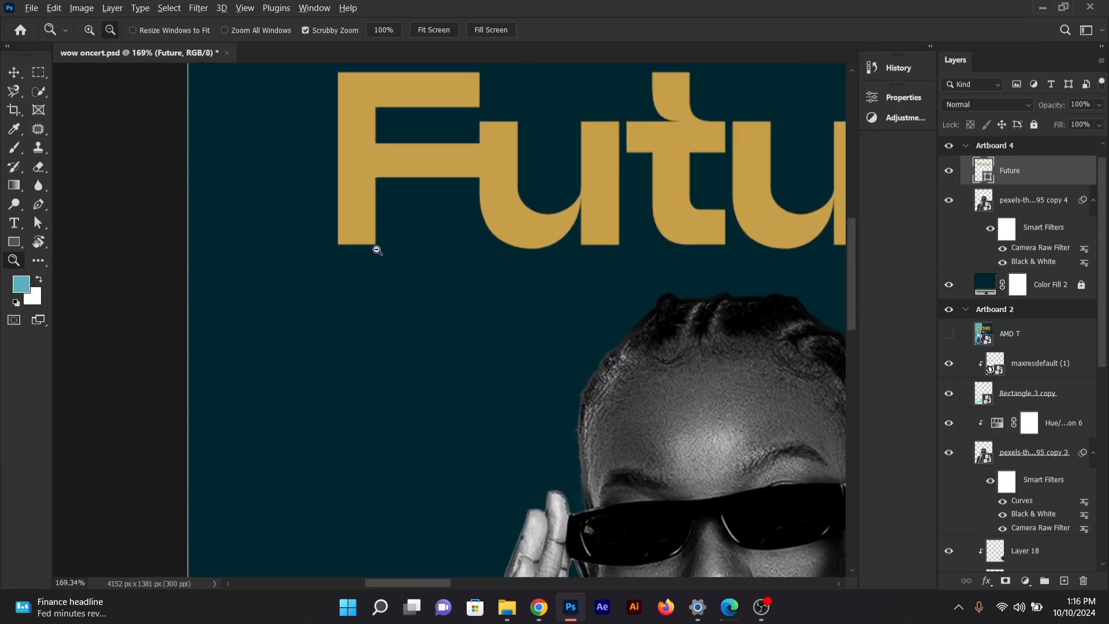
pyautogui.keyDown('alt'); pyautogui.click(377, 250); pyautogui.keyUp('alt')
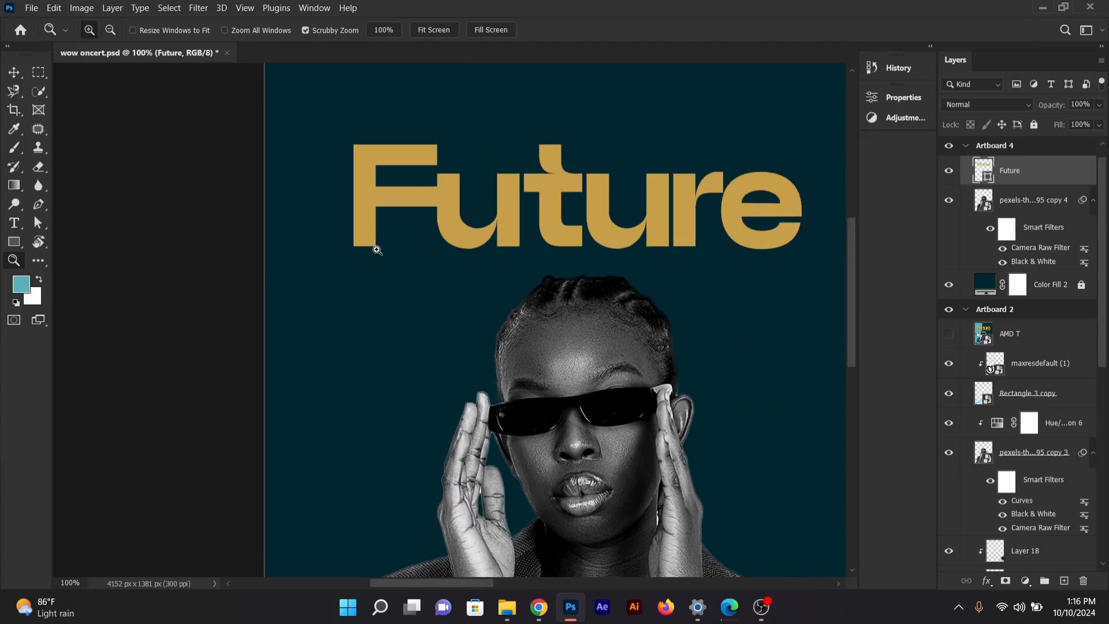
pyautogui.click(375, 249)
pyautogui.click(367, 229)
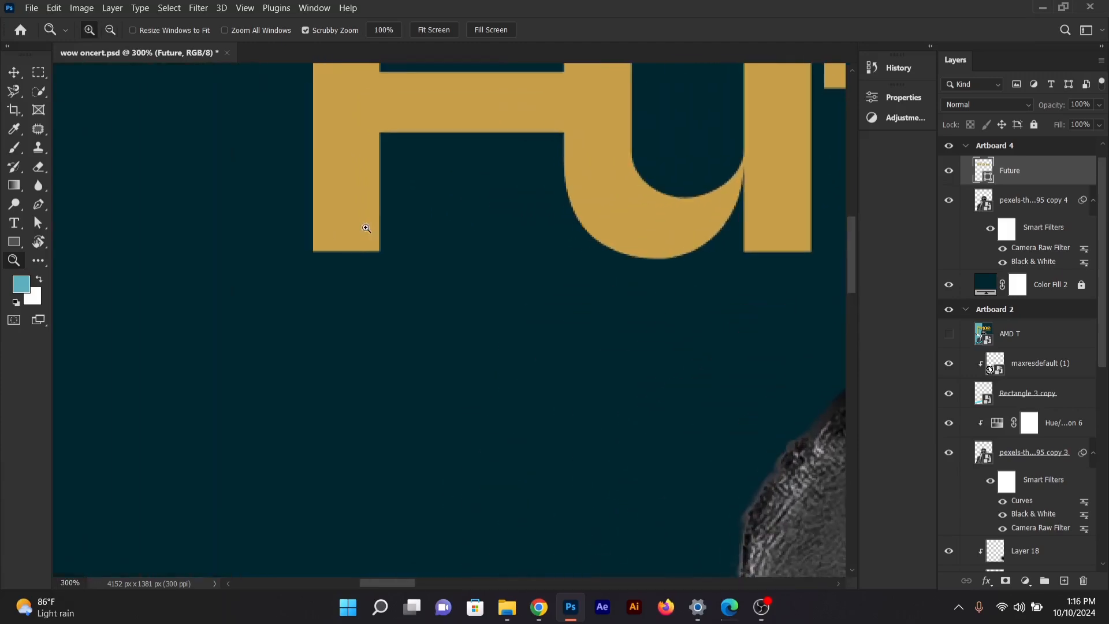
pyautogui.click(38, 224)
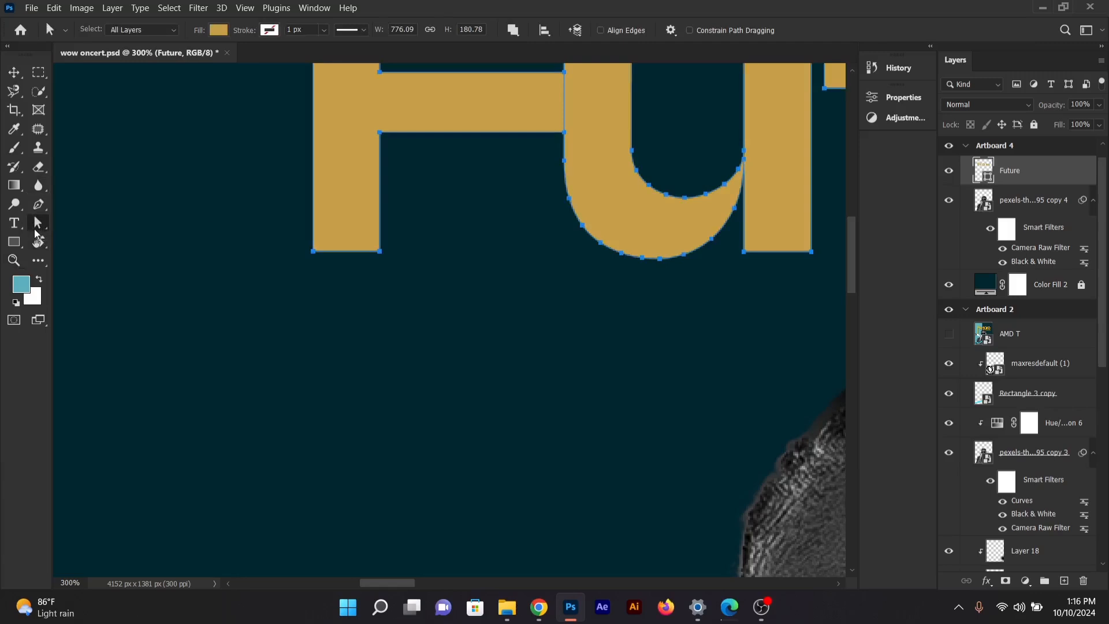
pyautogui.scroll(-1, 308, 311)
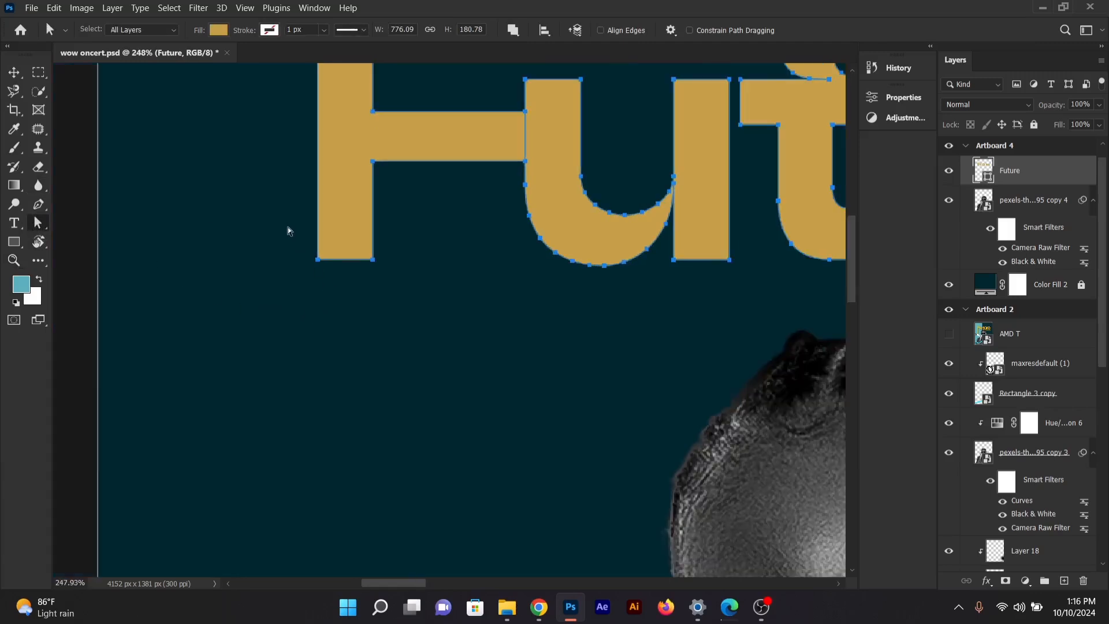
pyautogui.moveTo(288, 231); pyautogui.dragTo(403, 290)
pyautogui.moveTo(277, 230); pyautogui.dragTo(393, 287)
pyautogui.scroll(-1, 341, 272)
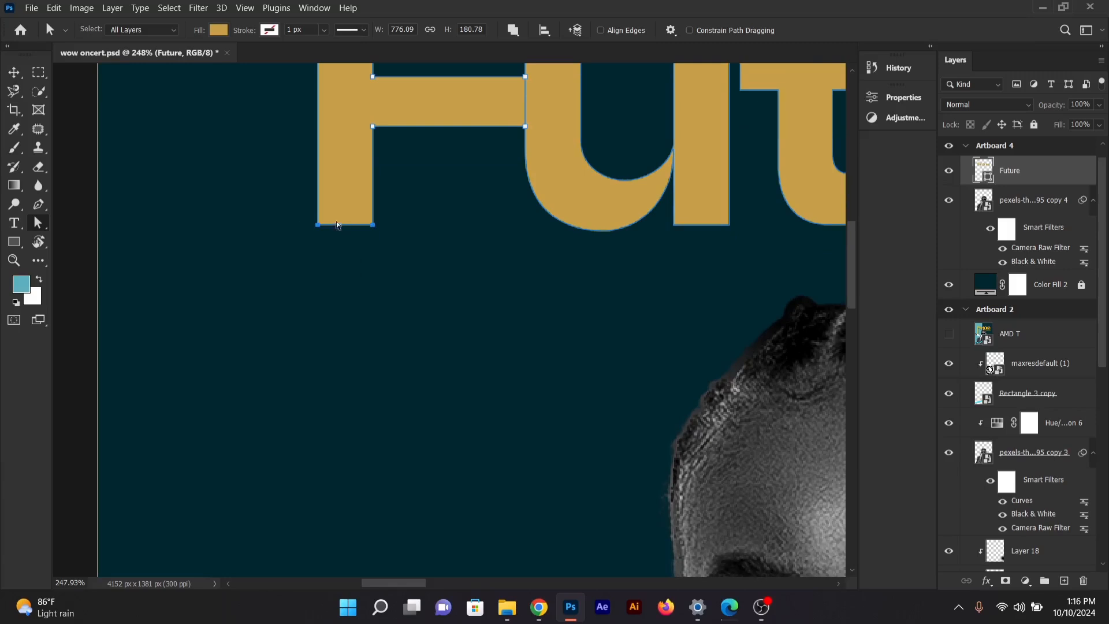
pyautogui.moveTo(273, 179); pyautogui.dragTo(415, 258)
pyautogui.moveTo(269, 189); pyautogui.dragTo(411, 261)
pyautogui.moveTo(343, 231); pyautogui.dragTo(363, 144)
pyautogui.scroll(3, 363, 197)
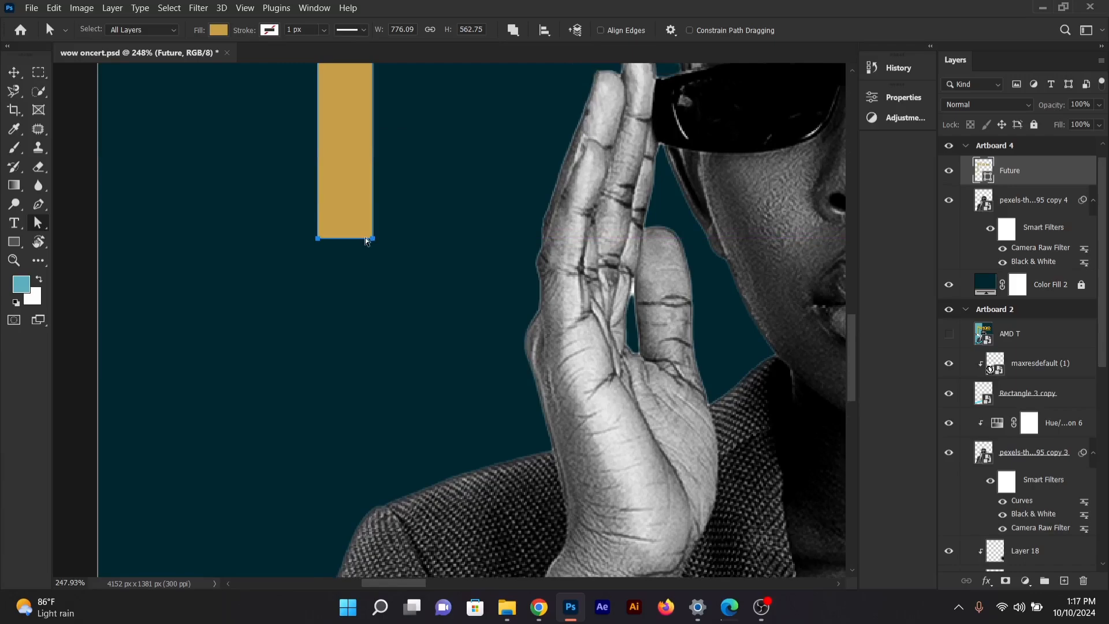
pyautogui.scroll(-8, 366, 242)
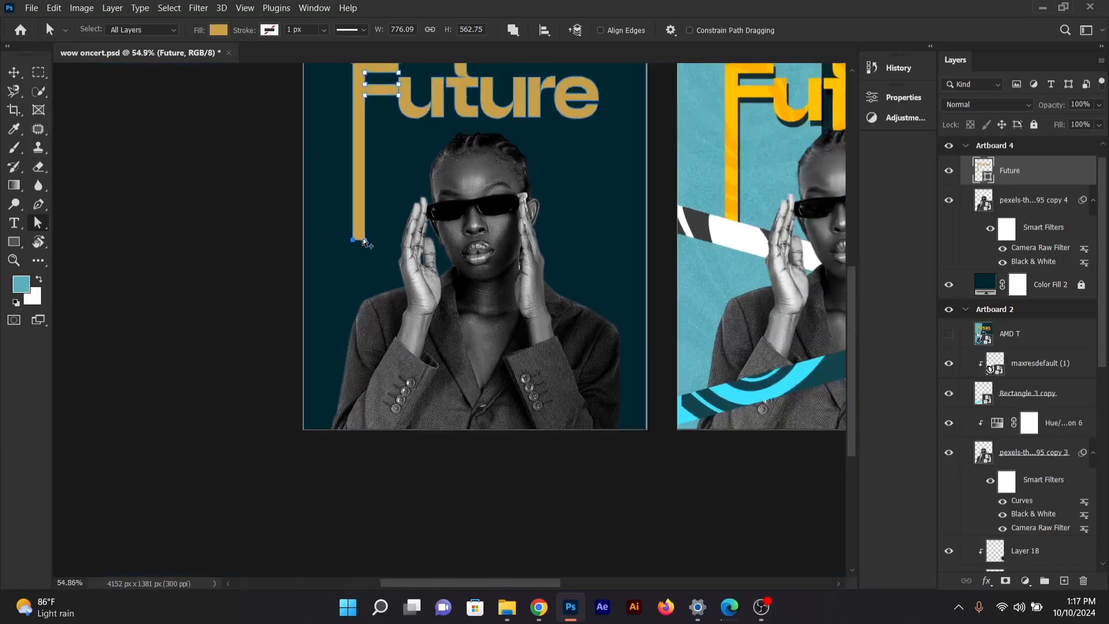
# Step: Extend the bottom of the first "t" in "Future" downward, placing its foot below the neighbouring letters and just above the hair
pyautogui.scroll(5, 299, 79)
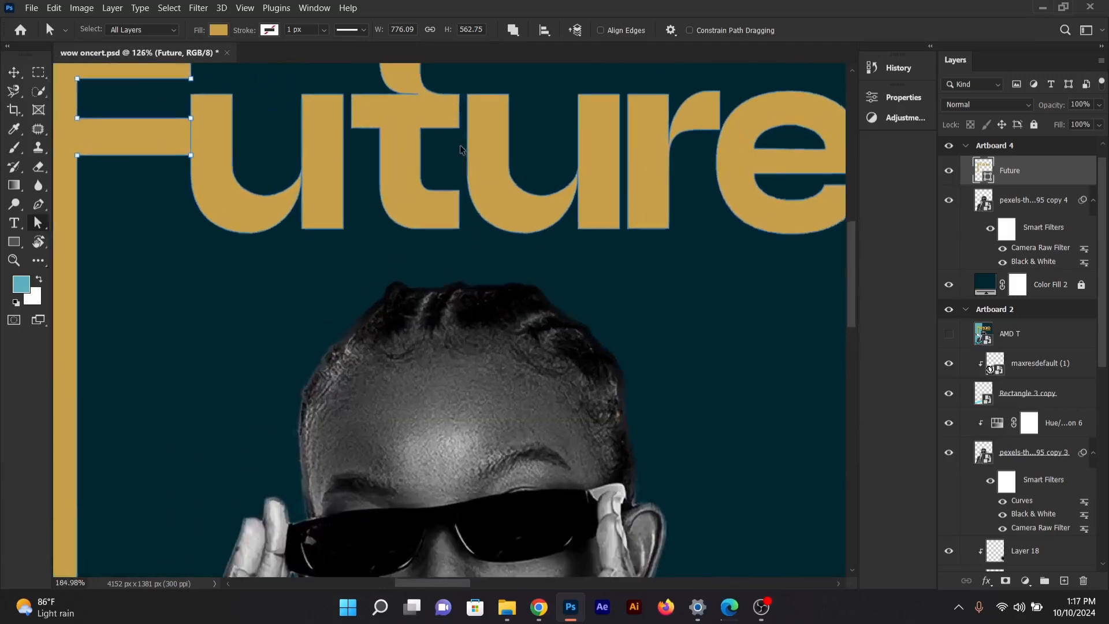
pyautogui.scroll(3, 461, 149)
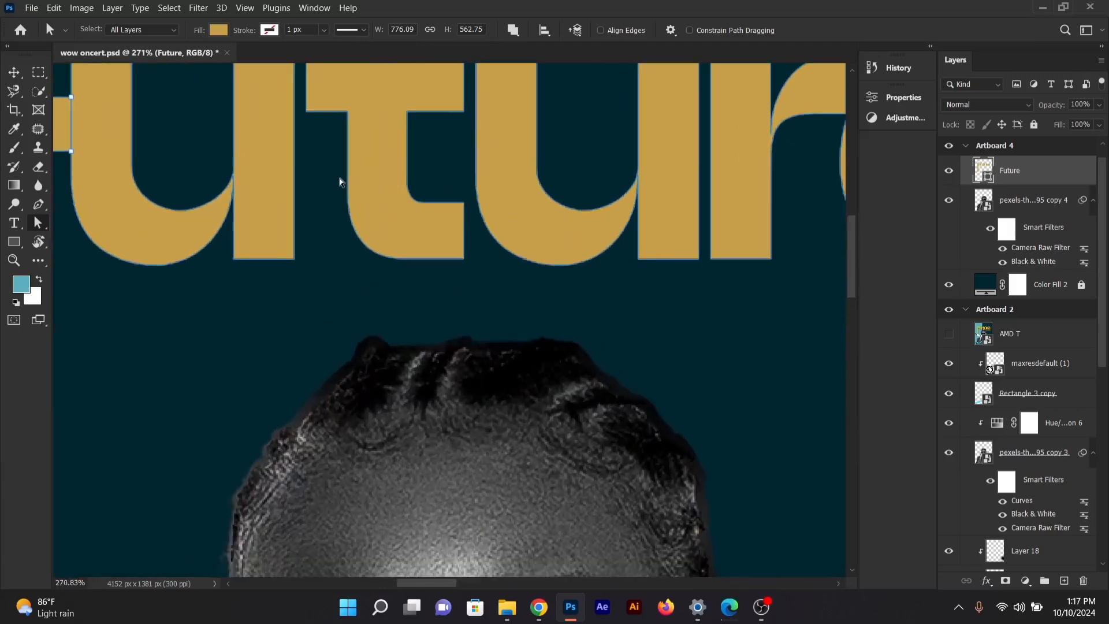
pyautogui.moveTo(336, 179); pyautogui.dragTo(467, 280)
pyautogui.moveTo(404, 261); pyautogui.dragTo(409, 329)
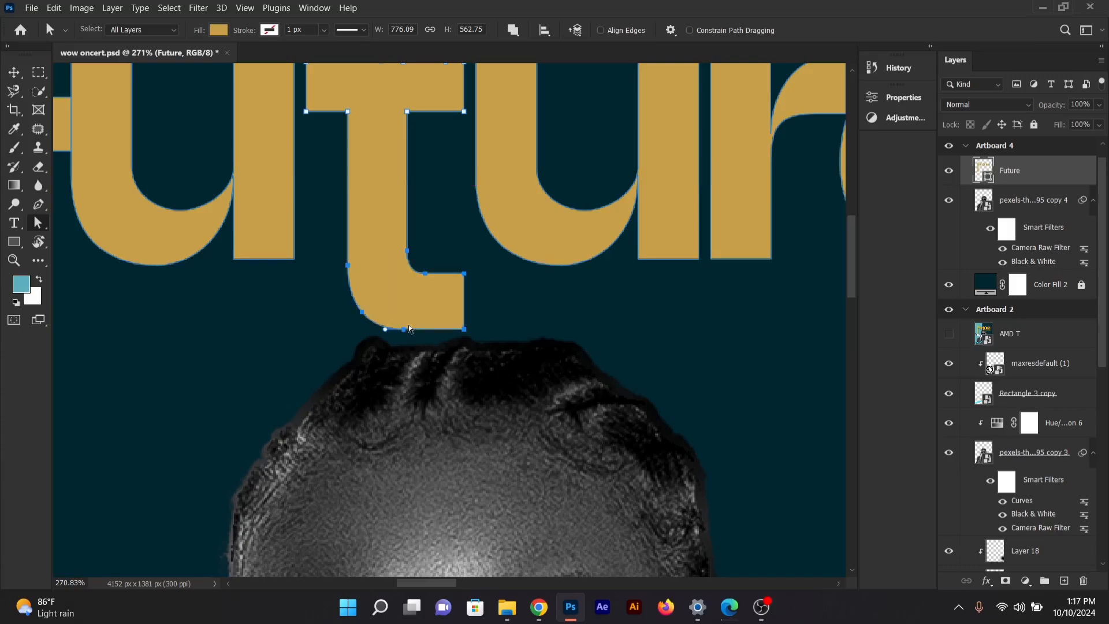
# Step: Stretch the end of the t's foot horizontally beneath "ure" to align with the outer edge of the "e", and deselect the shape
pyautogui.click(450, 256)
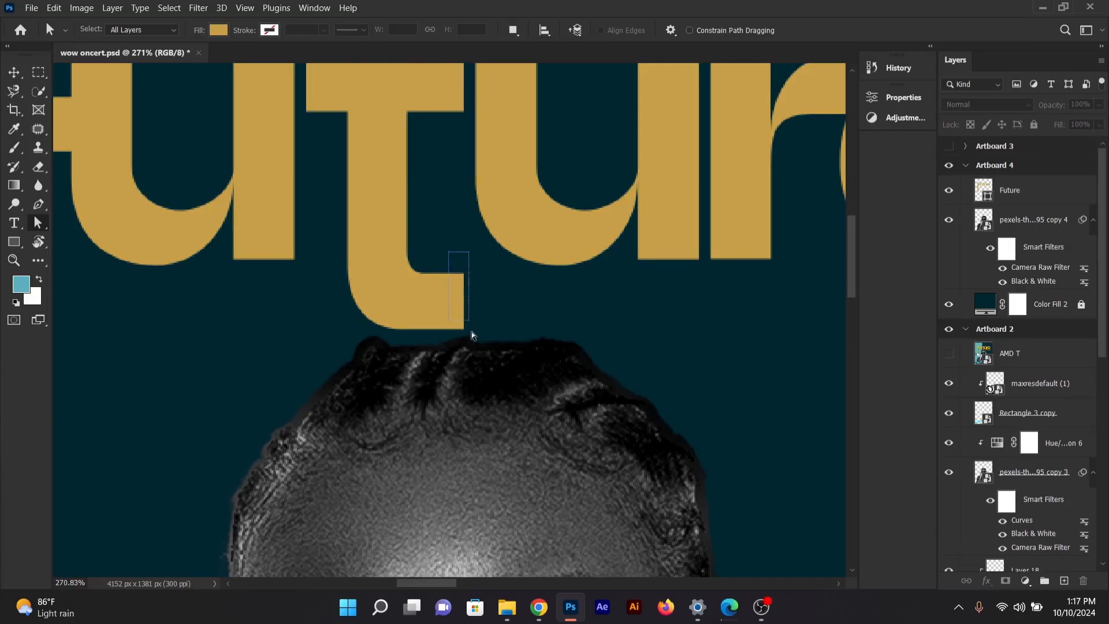
pyautogui.click(477, 346)
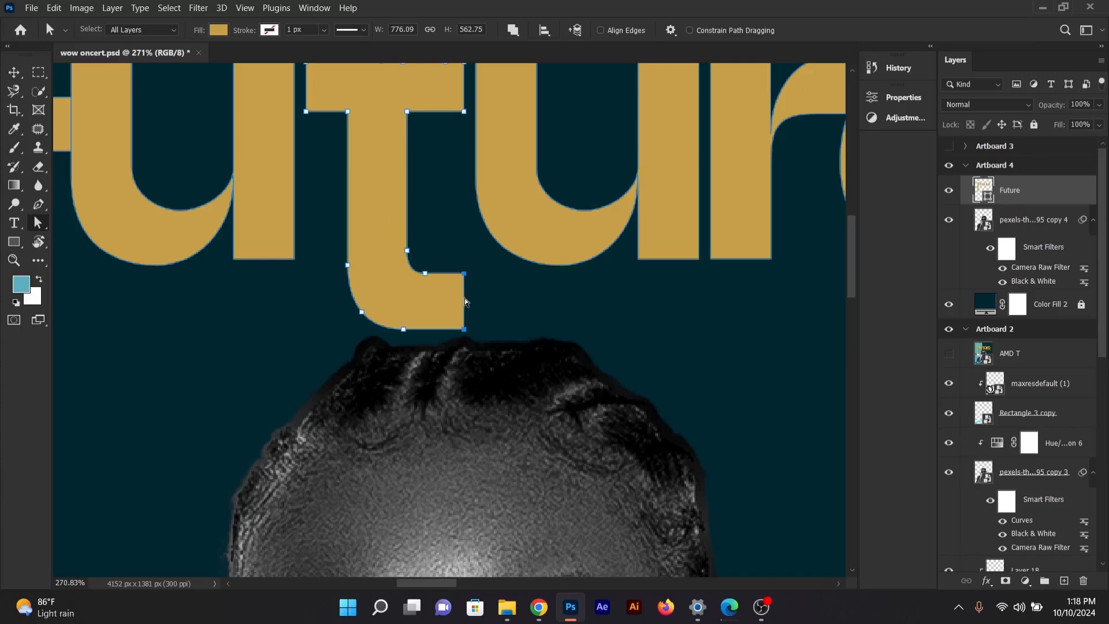
pyautogui.moveTo(466, 301); pyautogui.dragTo(730, 292)
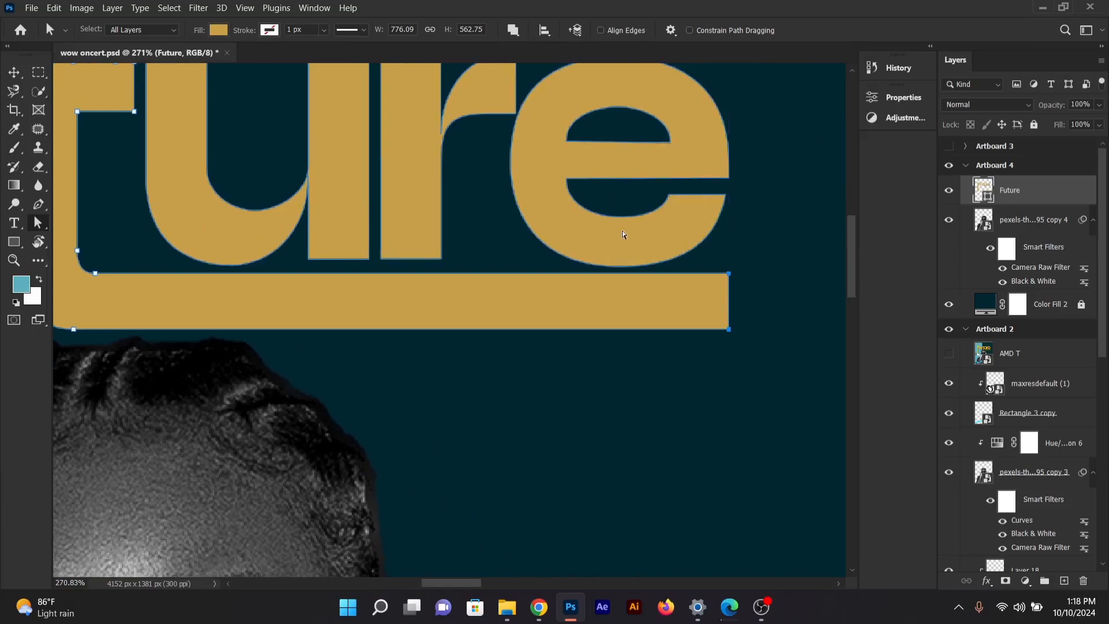
pyautogui.scroll(-10, 623, 234)
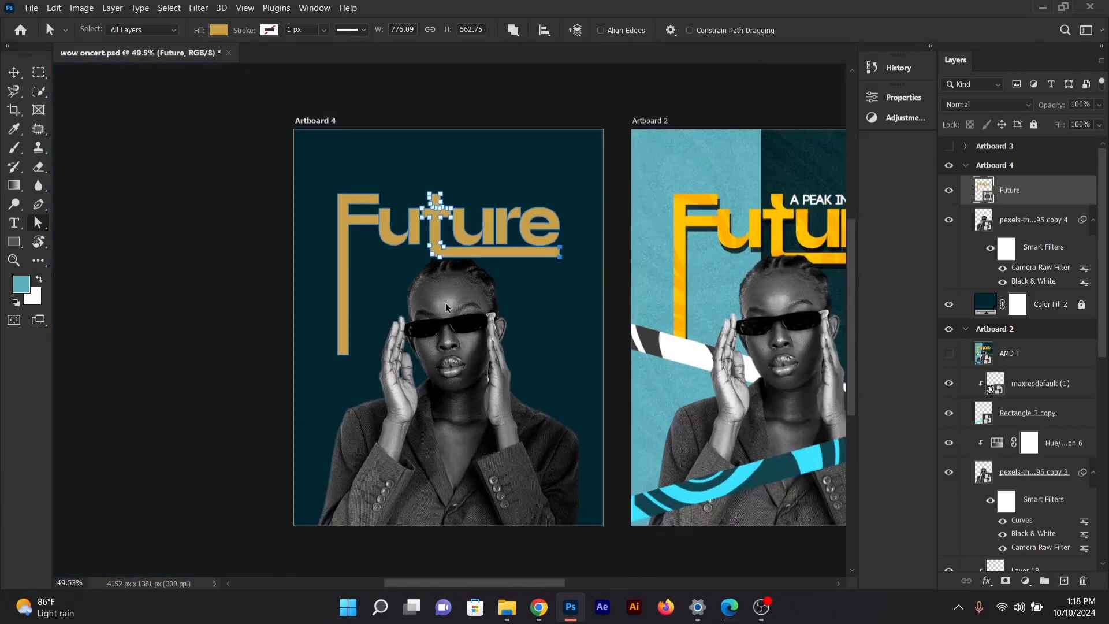
pyautogui.scroll(1, 456, 440)
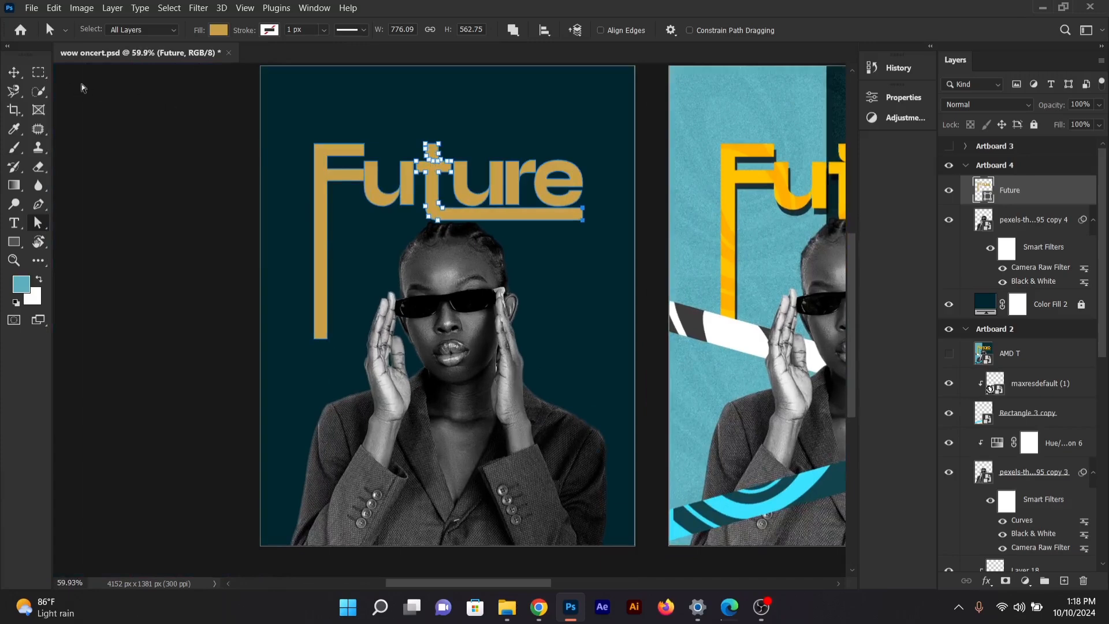
pyautogui.click(14, 72)
pyautogui.click(194, 255)
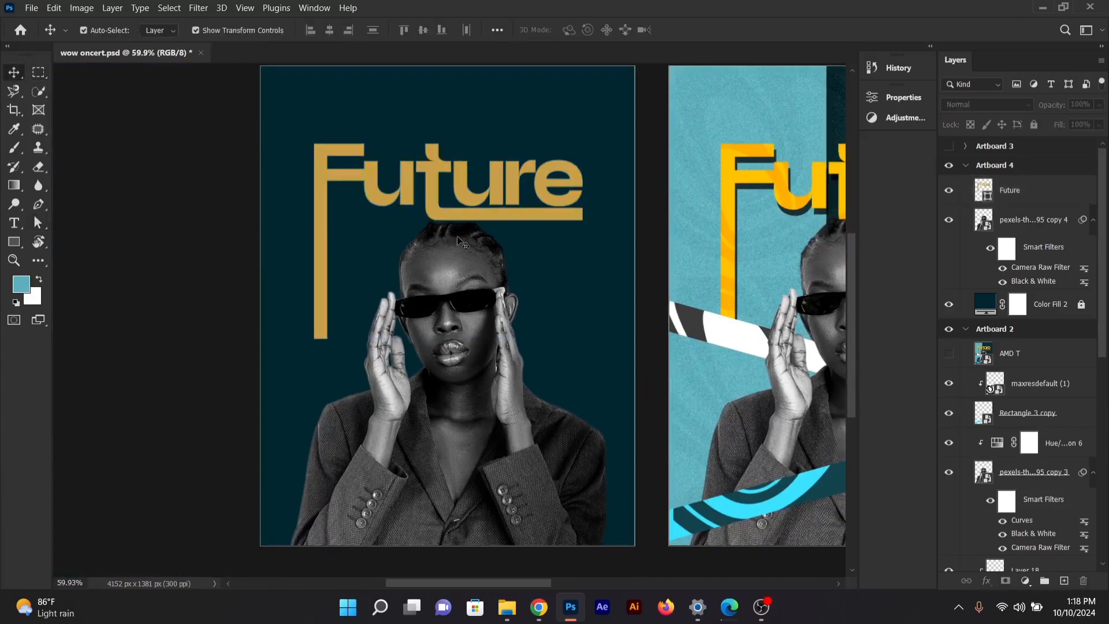
pyautogui.scroll(1, 489, 254)
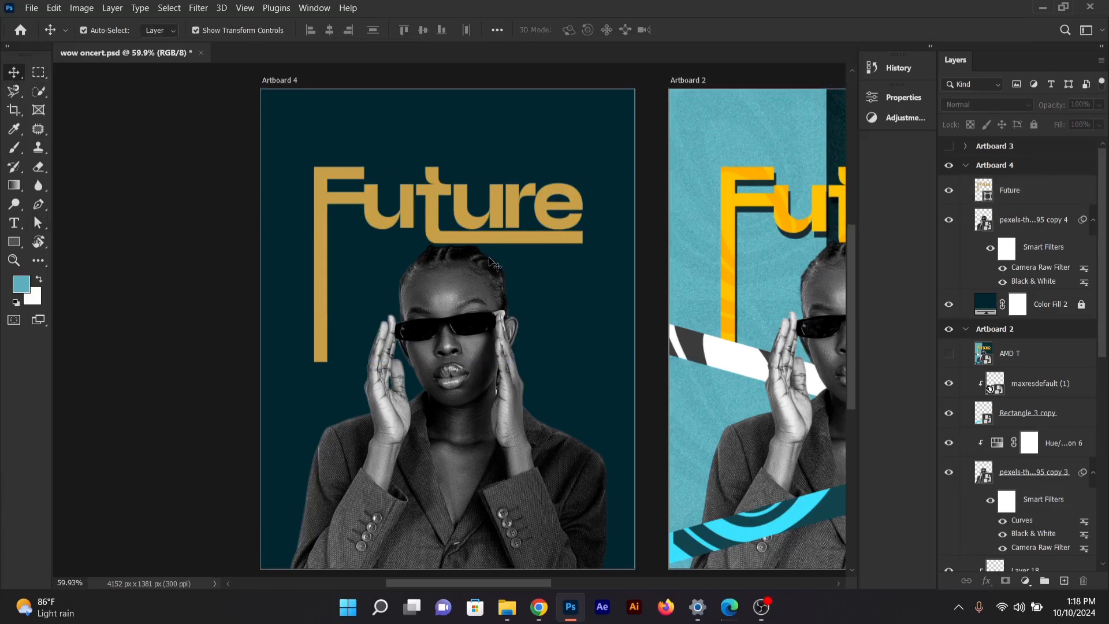
pyautogui.click(459, 202)
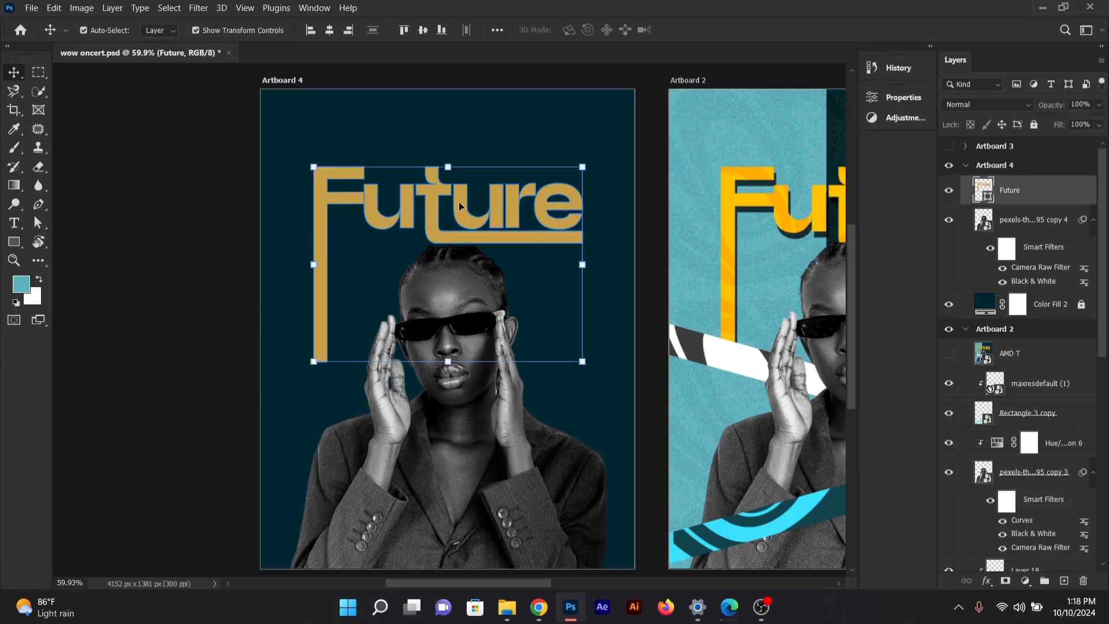
pyautogui.click(200, 203)
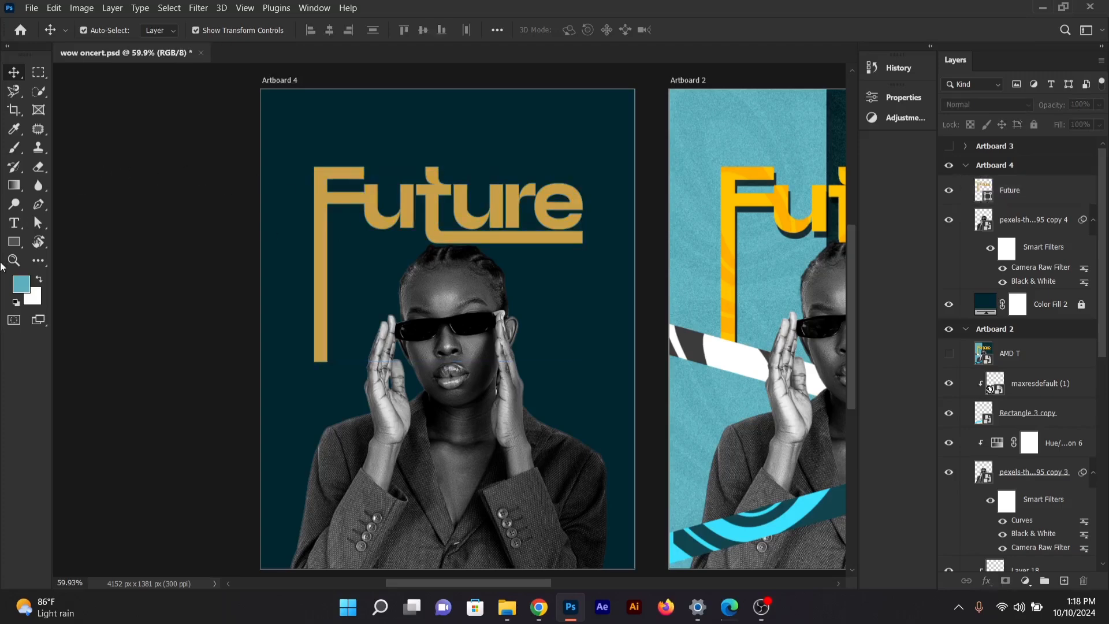
# Step: Draw a #5eb0bf teal rectangle about 454 × 1372 px over the left side of Artboard 4
pyautogui.click(14, 242)
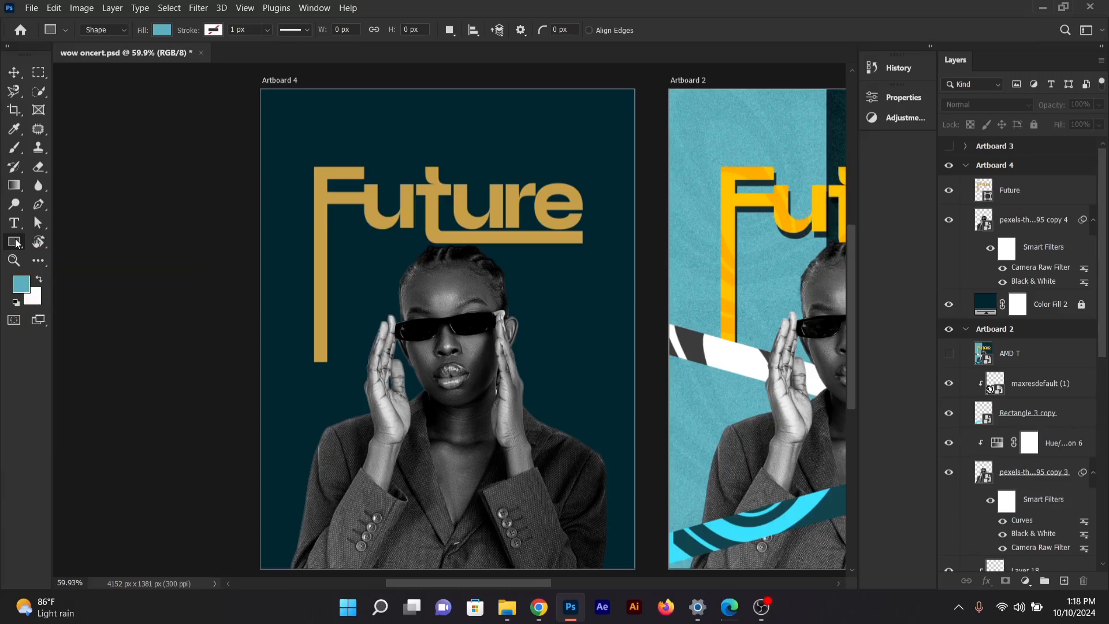
pyautogui.click(20, 281)
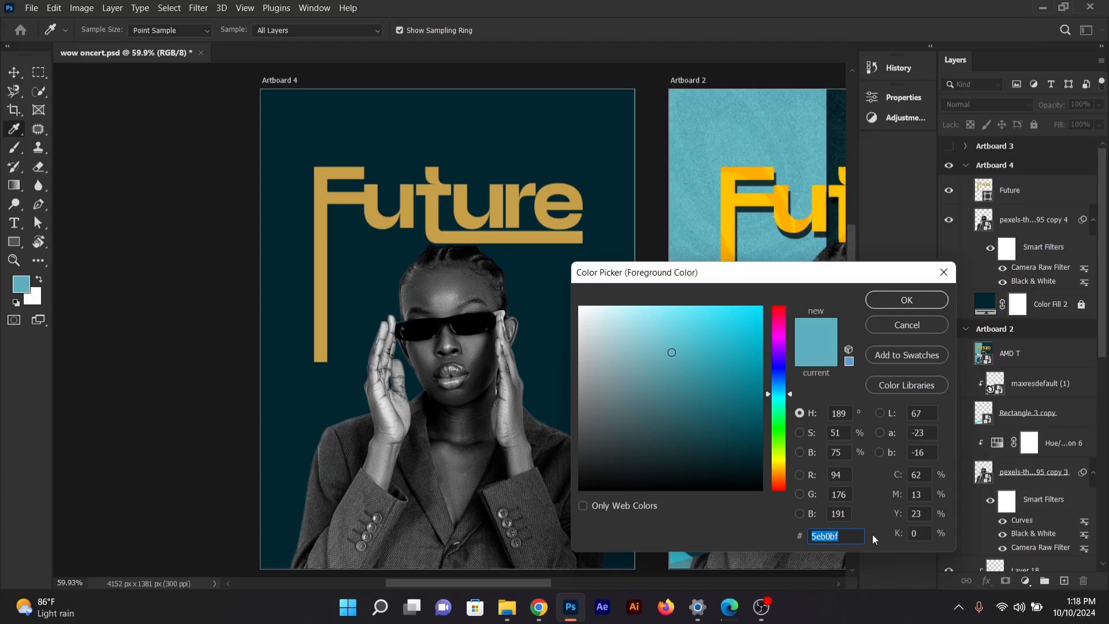
pyautogui.moveTo(851, 542); pyautogui.dragTo(819, 536)
pyautogui.click(904, 302)
pyautogui.press('u')
pyautogui.moveTo(256, 87); pyautogui.dragTo(412, 560)
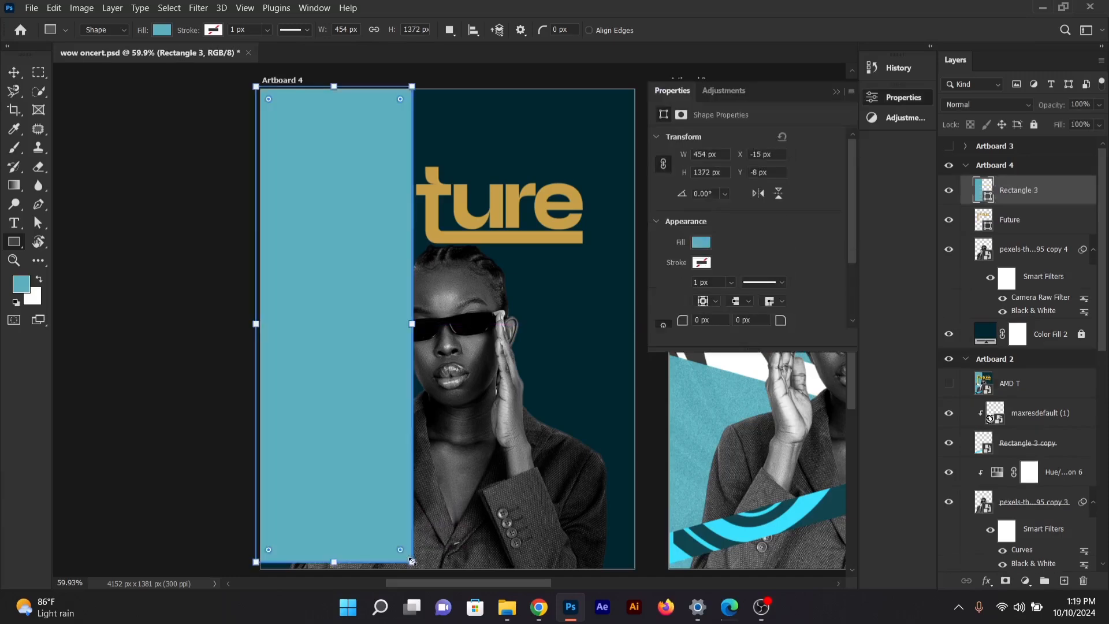
pyautogui.click(14, 72)
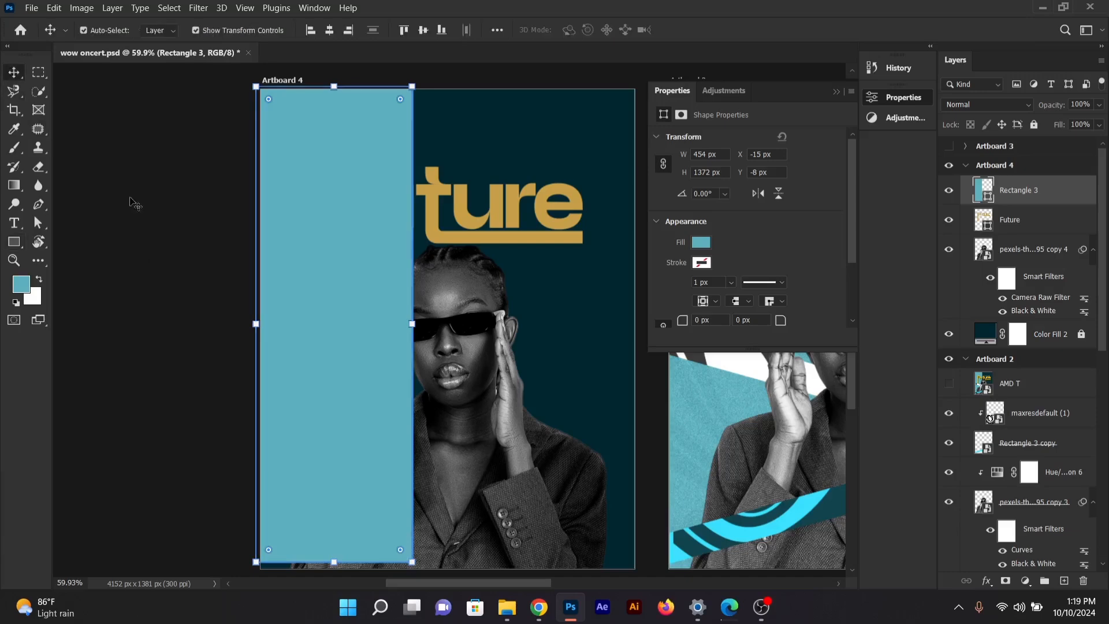
# Step: Stretch the teal rectangle to the bottom edge of Artboard 4 and slightly widen its inner side, making it 457 × 1389 px
pyautogui.scroll(-3, 332, 312)
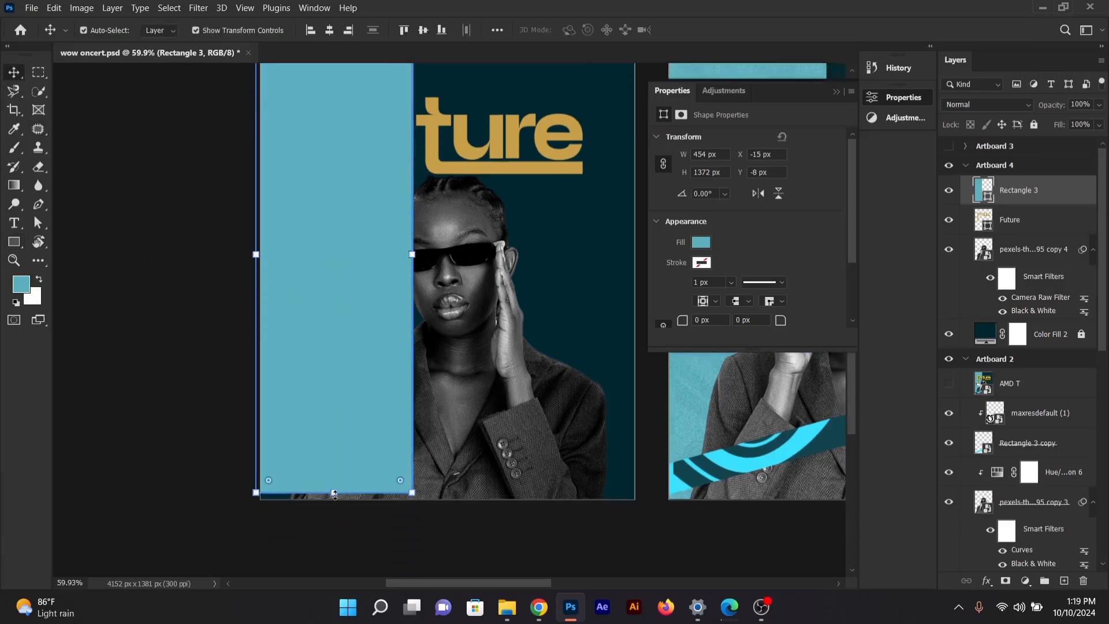
pyautogui.moveTo(334, 494); pyautogui.dragTo(336, 505)
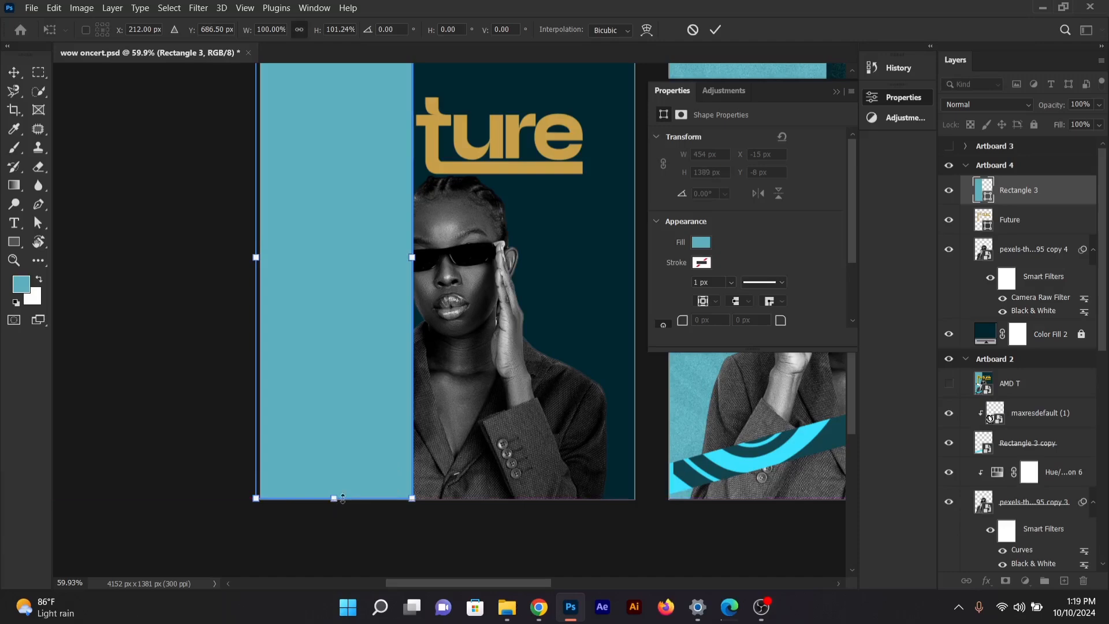
pyautogui.scroll(3, 376, 240)
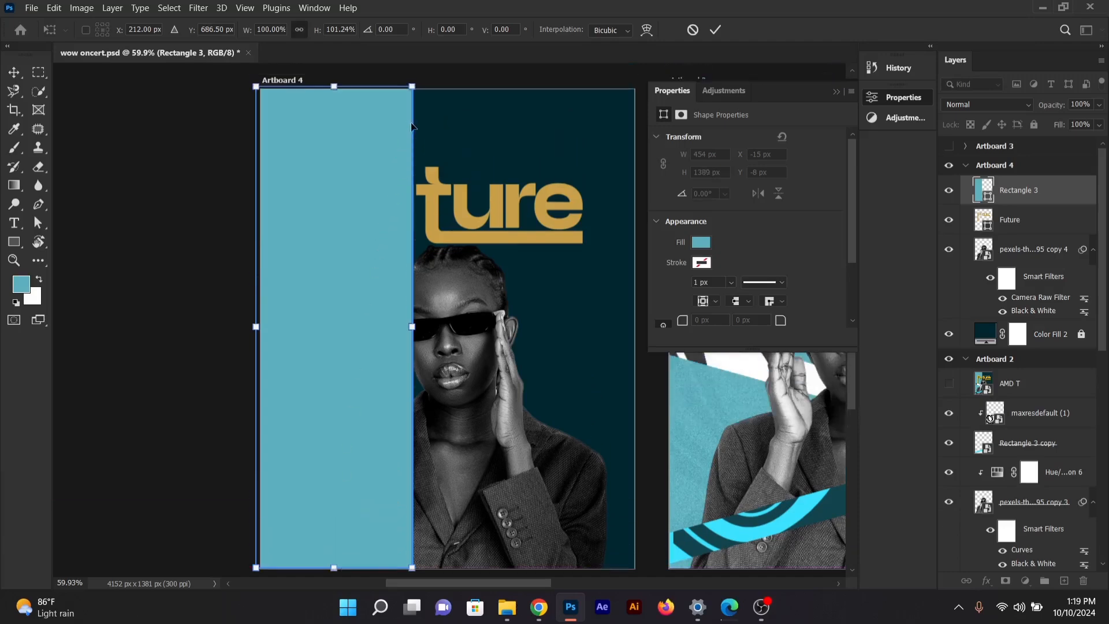
pyautogui.scroll(3, 412, 126)
pyautogui.scroll(6, 411, 252)
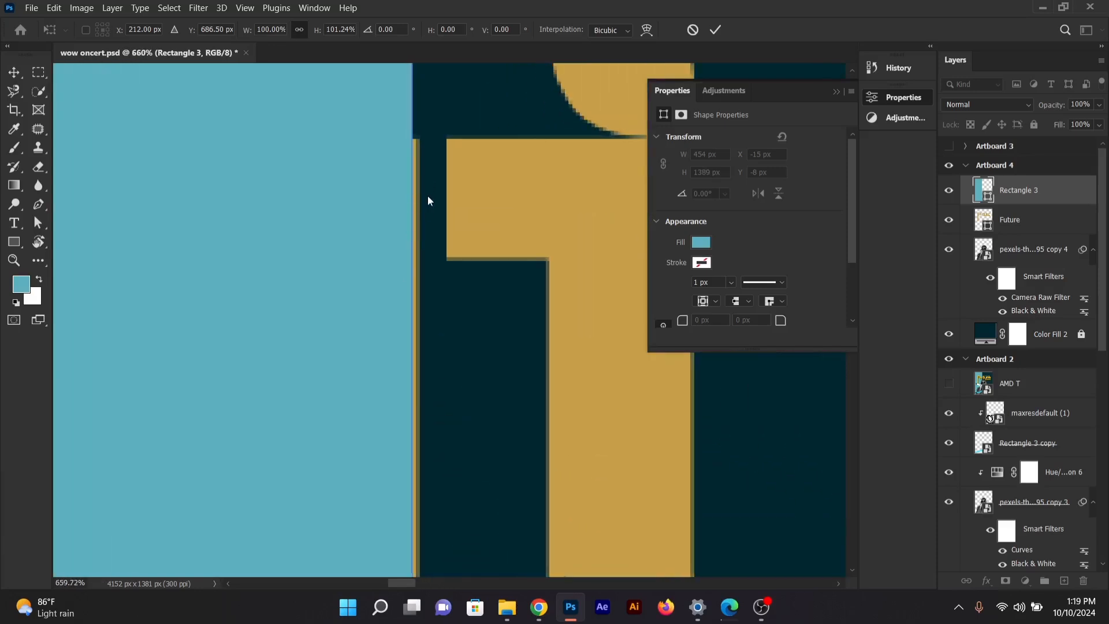
pyautogui.scroll(-3, 424, 209)
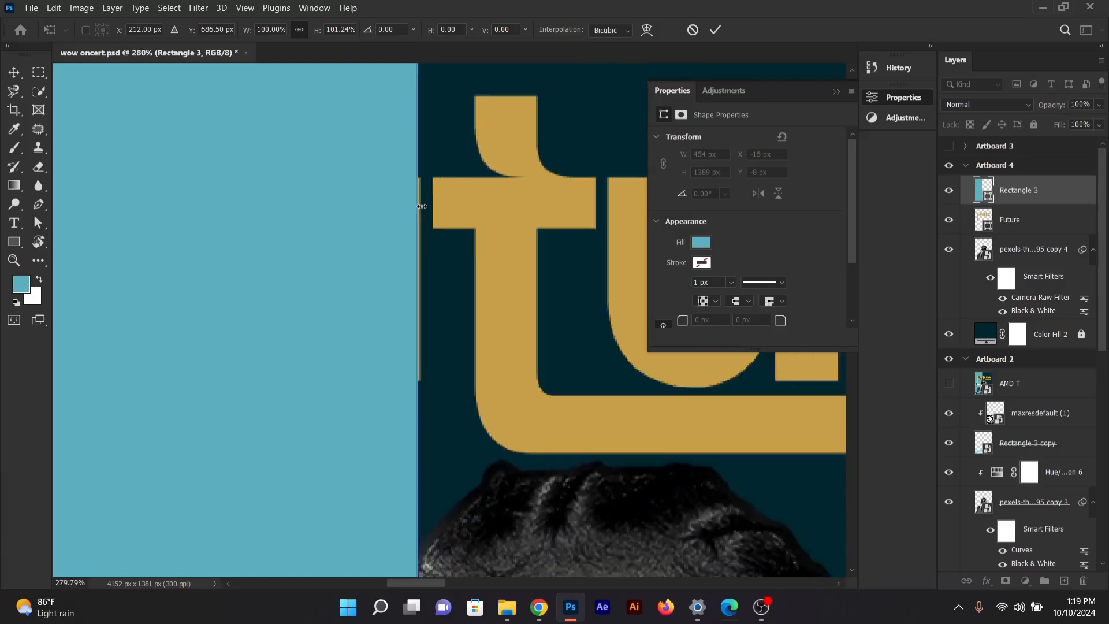
pyautogui.scroll(-2, 414, 377)
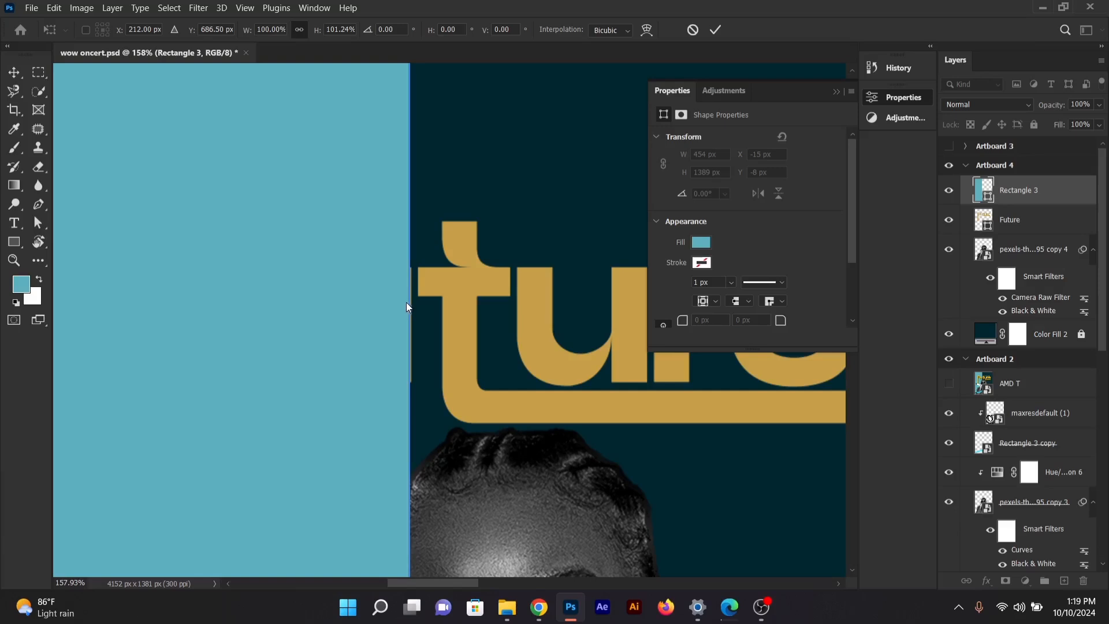
pyautogui.scroll(-5, 372, 251)
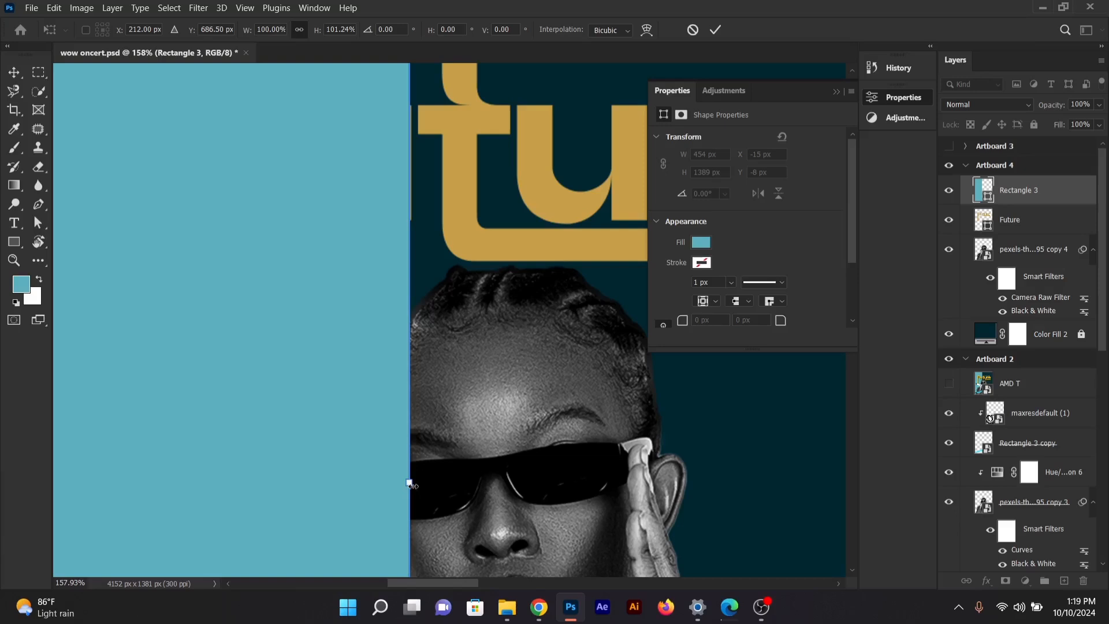
pyautogui.moveTo(410, 484); pyautogui.dragTo(413, 484)
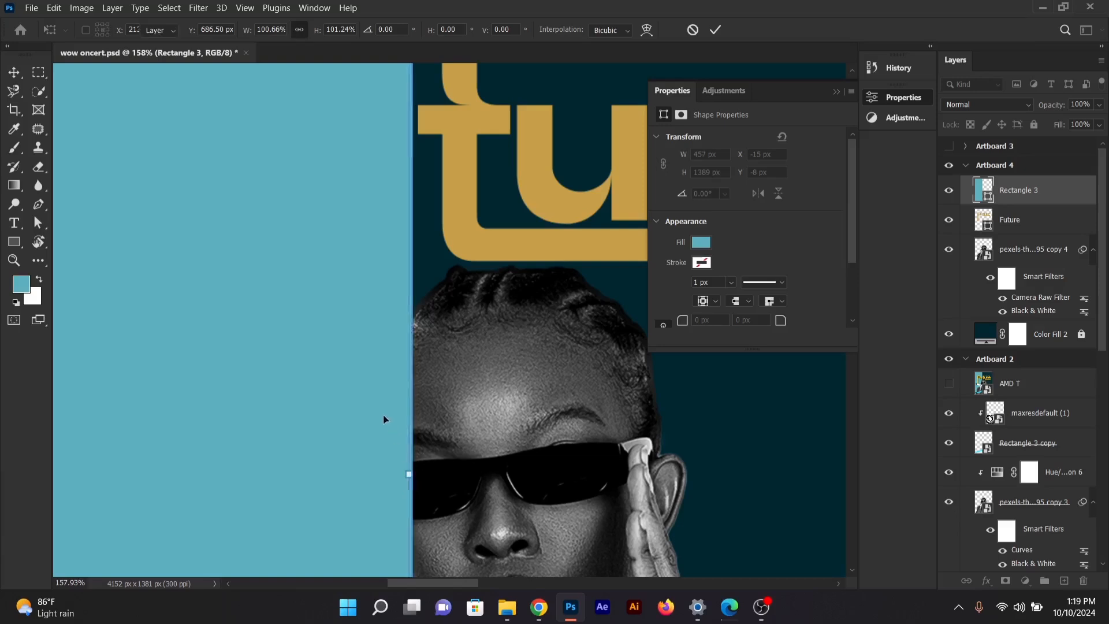
pyautogui.press('Return')
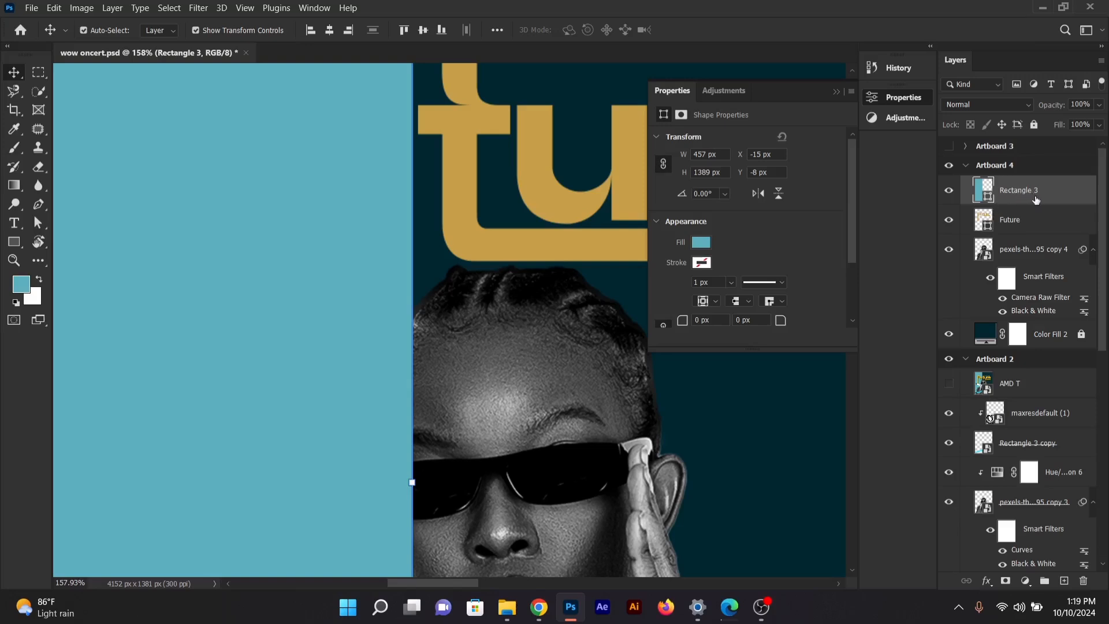
# Step: Collapse the Artboard 2 group and move the teal rectangle layer beneath the portrait, directly above Color Fill 2
pyautogui.click(965, 359)
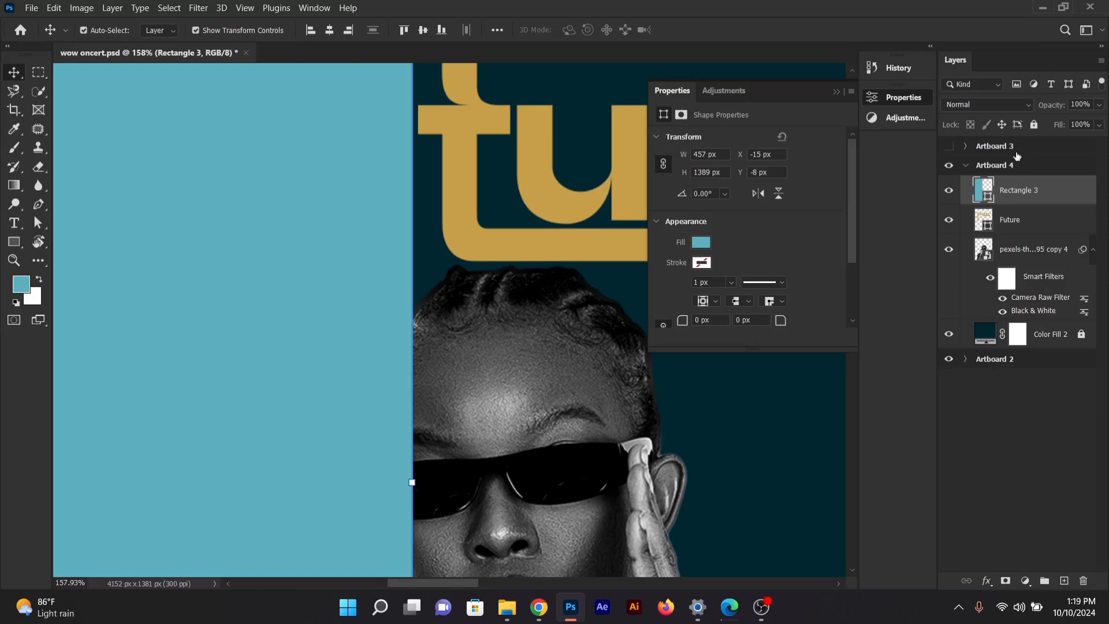
pyautogui.moveTo(1020, 191); pyautogui.dragTo(1017, 281)
pyautogui.moveTo(1018, 293); pyautogui.dragTo(1019, 298)
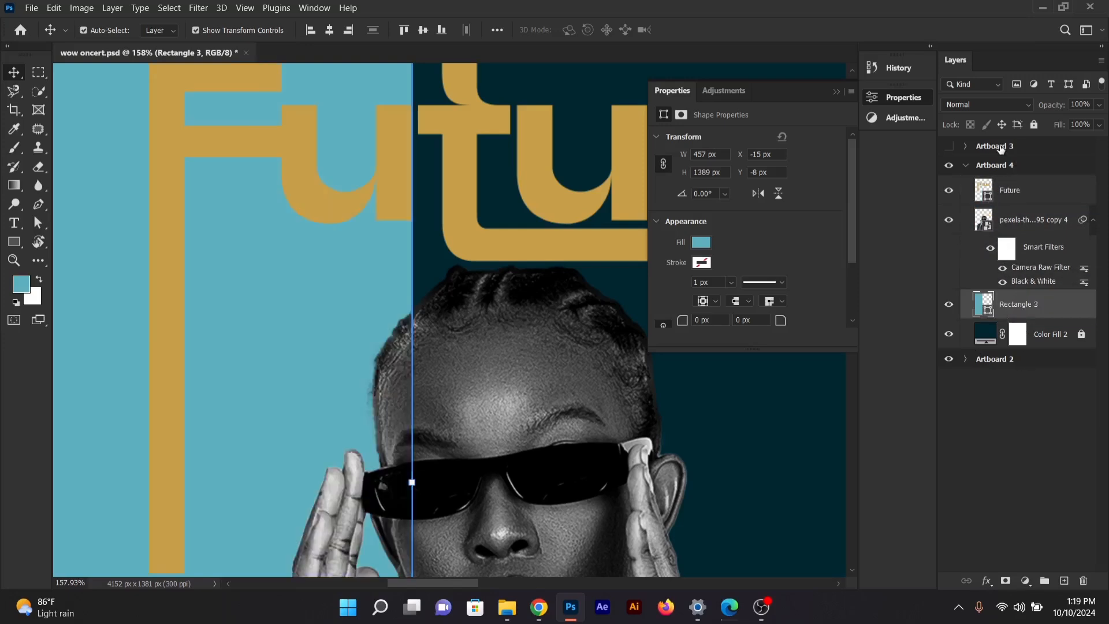
pyautogui.scroll(-6, 380, 314)
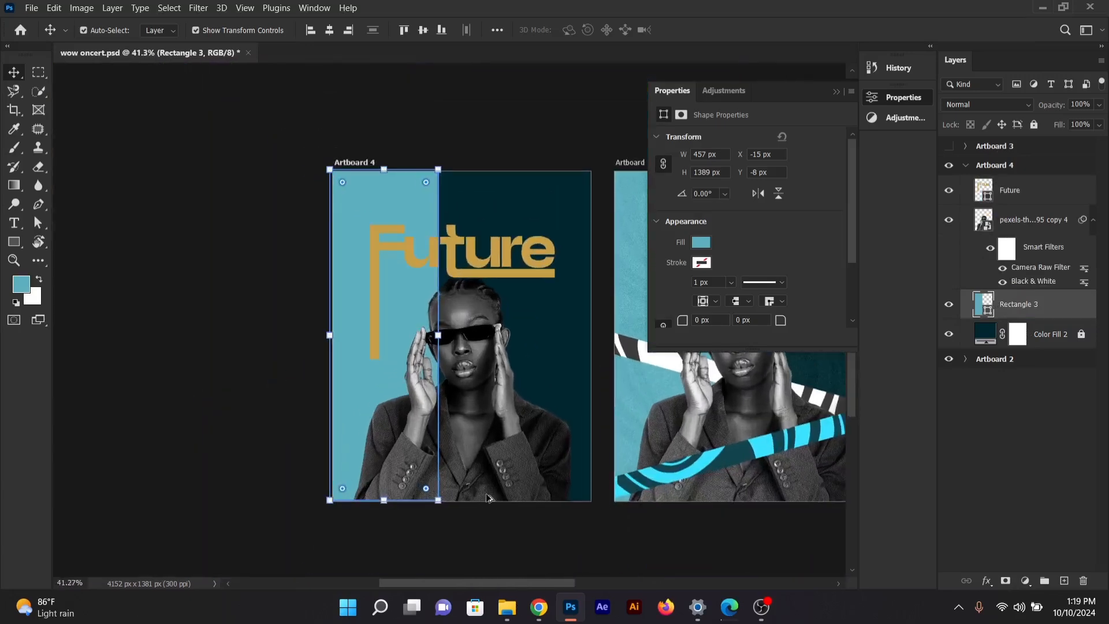
pyautogui.click(195, 286)
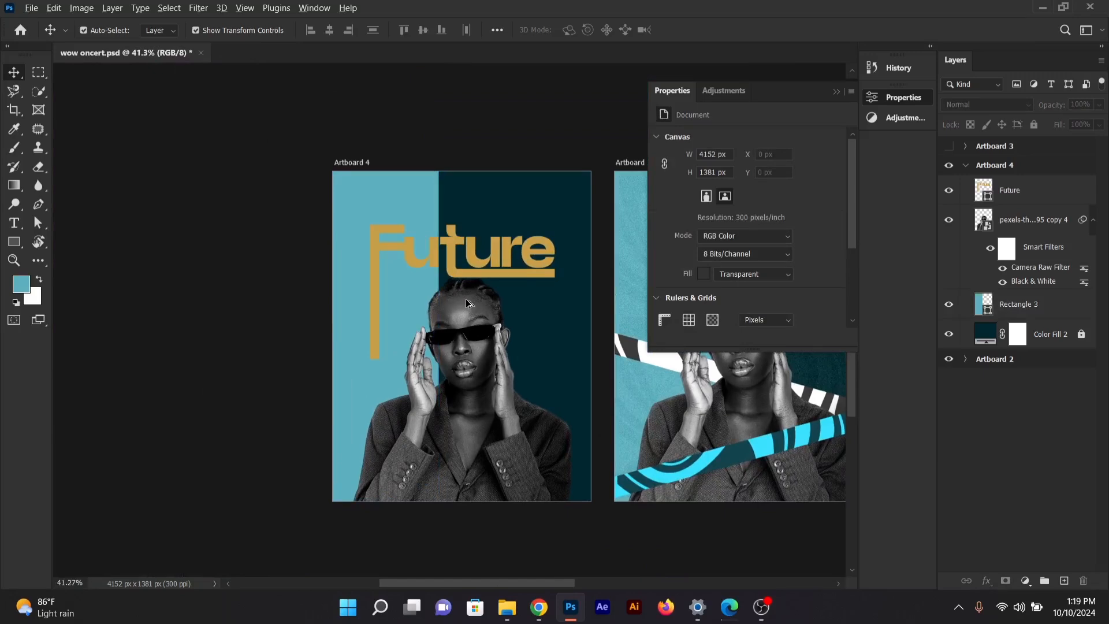
# Step: Lock the teal Rectangle 3 layer on Artboard 4 and leave nothing selected
pyautogui.scroll(3, 465, 308)
pyautogui.scroll(-1, 486, 287)
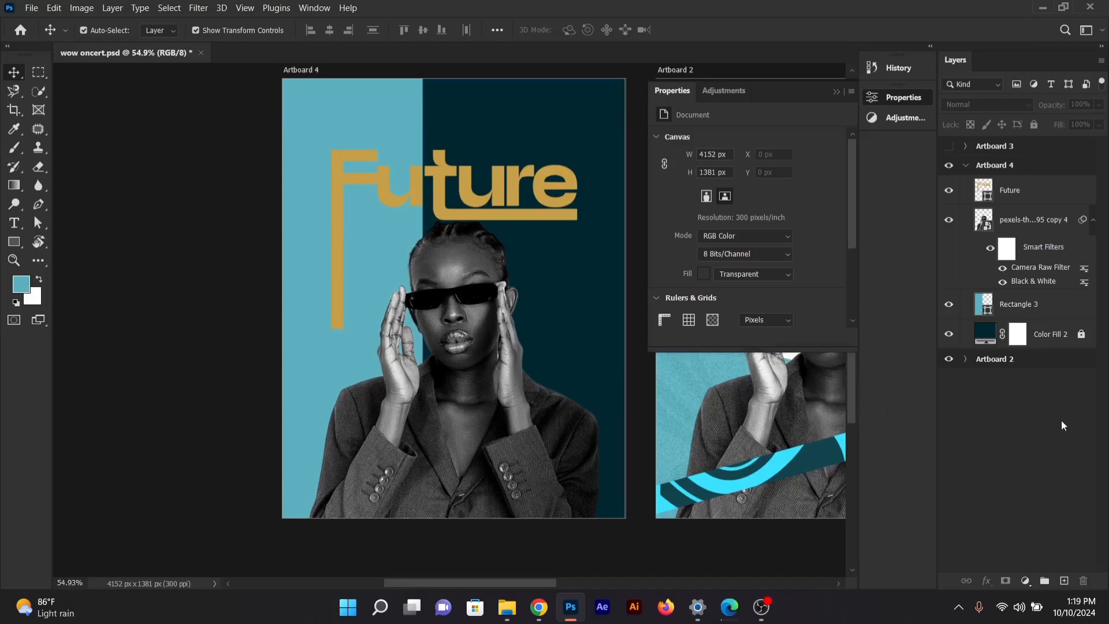
pyautogui.click(416, 179)
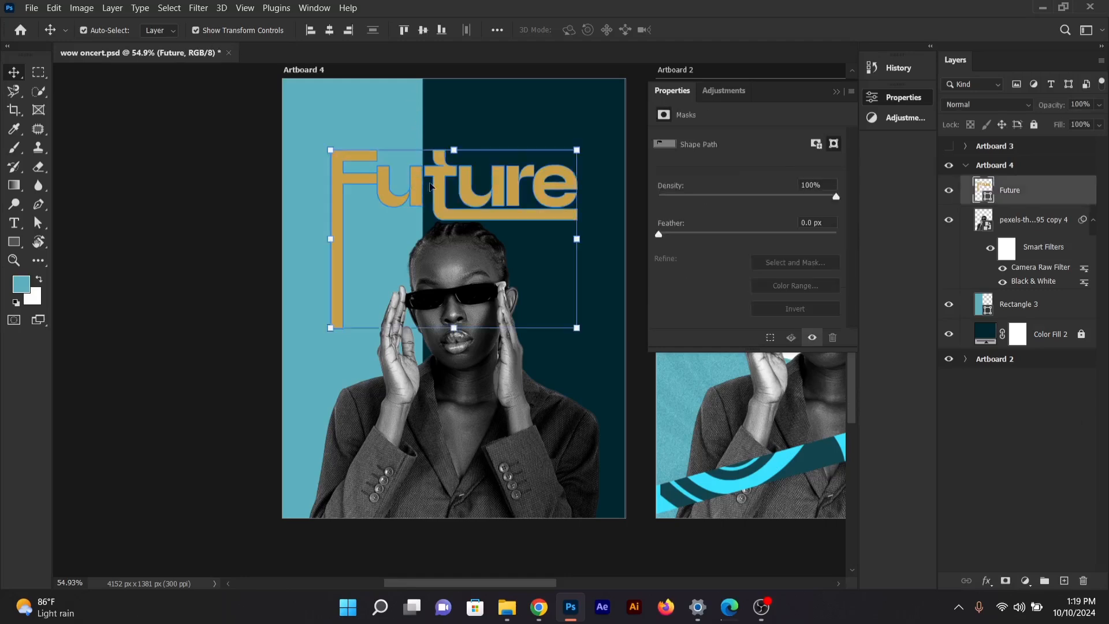
pyautogui.click(223, 178)
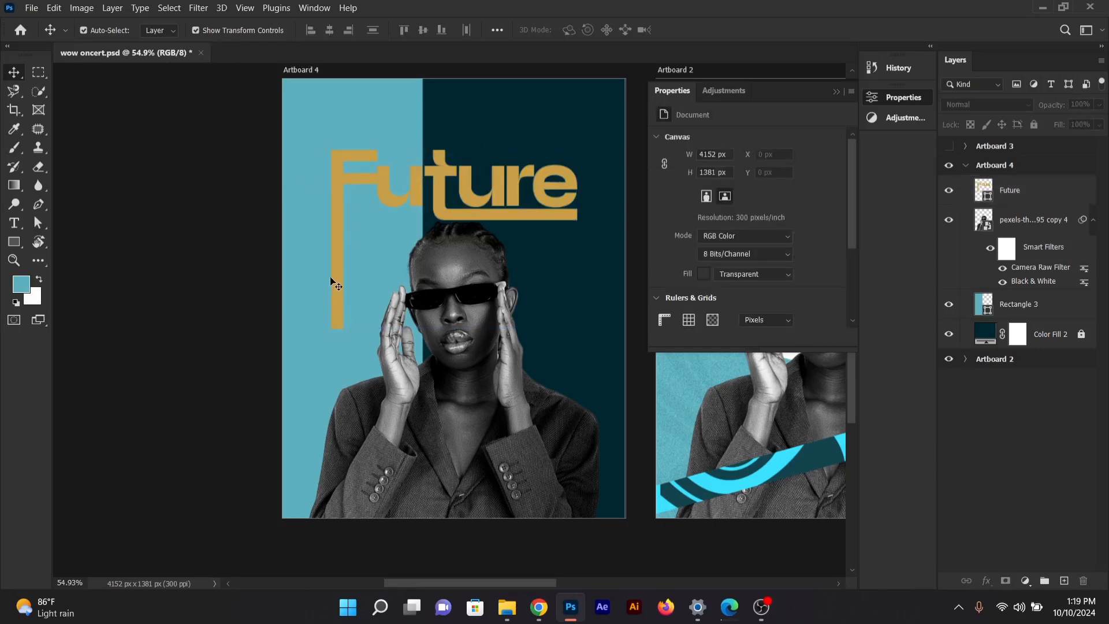
pyautogui.click(342, 106)
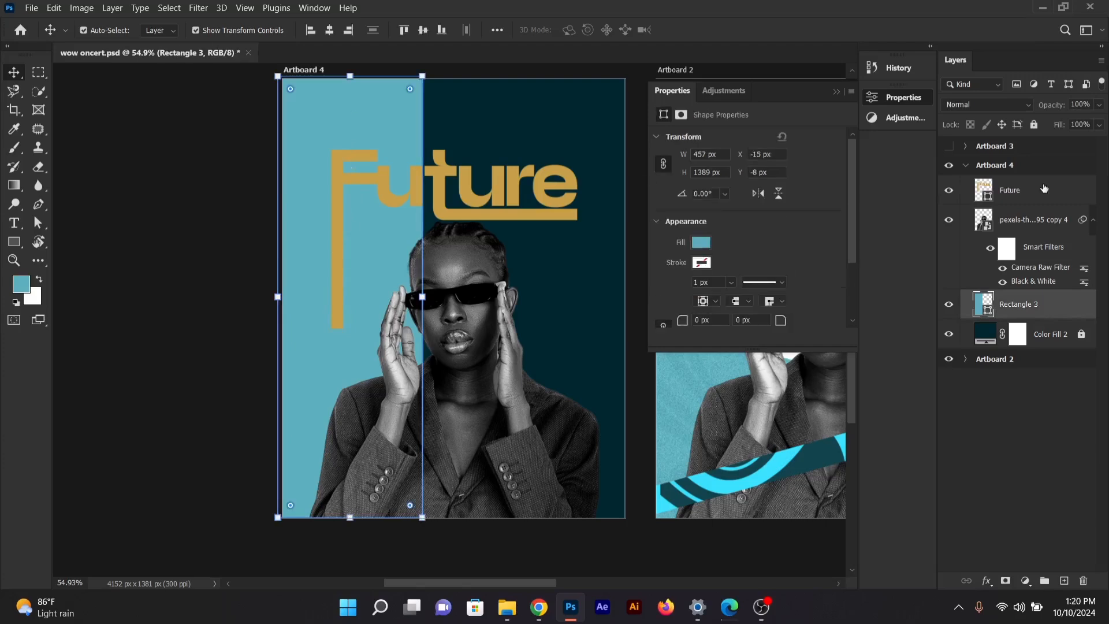
pyautogui.click(1033, 126)
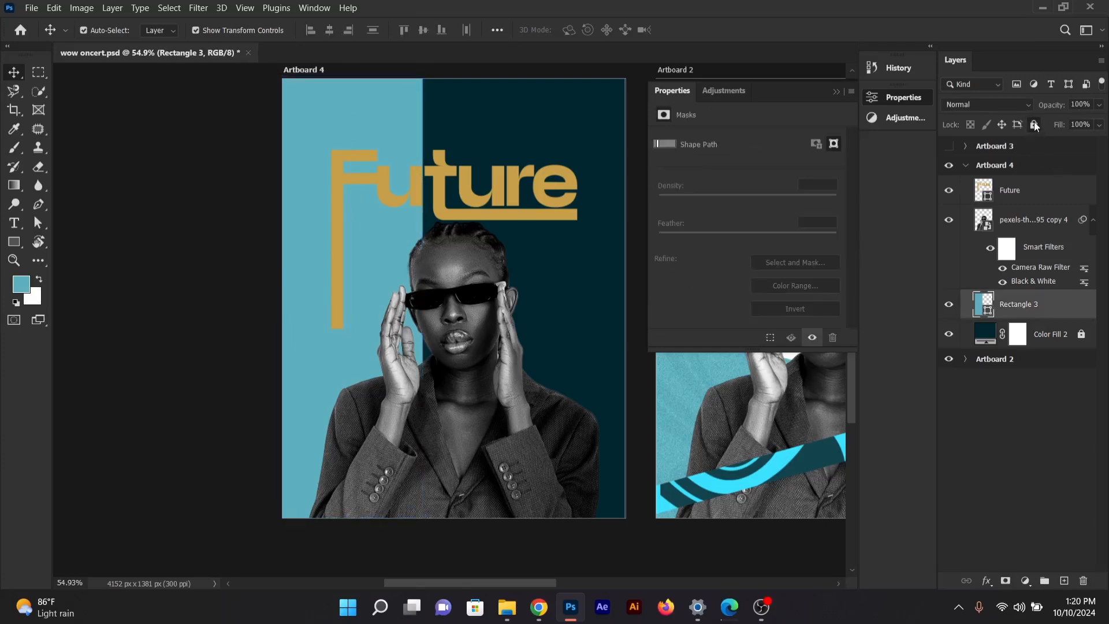
pyautogui.click(365, 135)
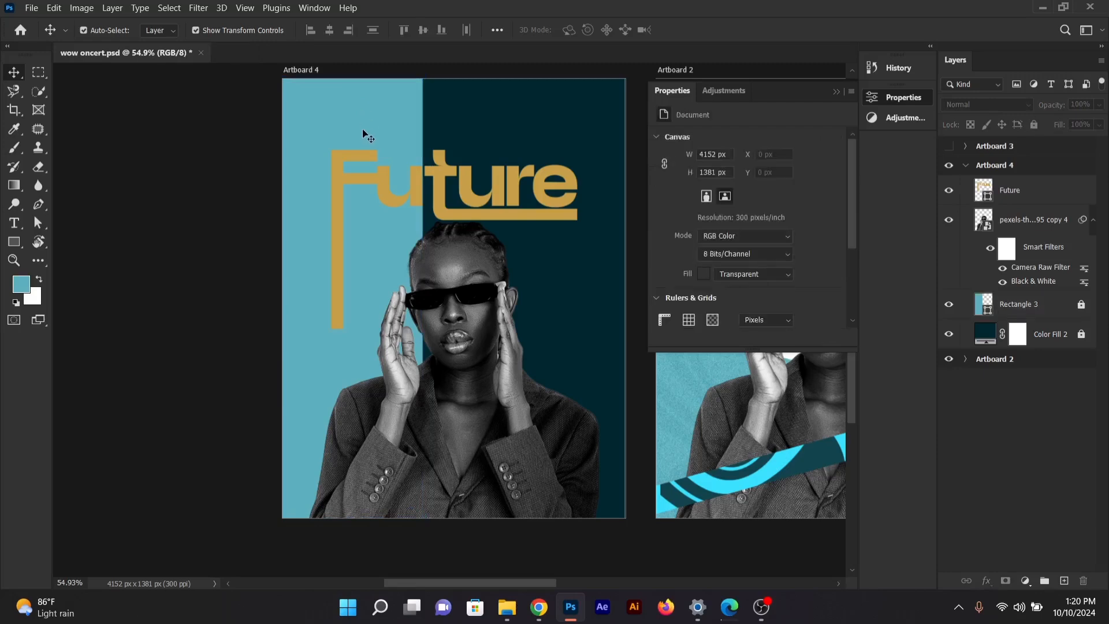
# Step: Add a black Drop Shadow to the "Future" shape with 49% opacity, 112° angle, 18 px distance, 0% spread and 0 px size
pyautogui.click(379, 181)
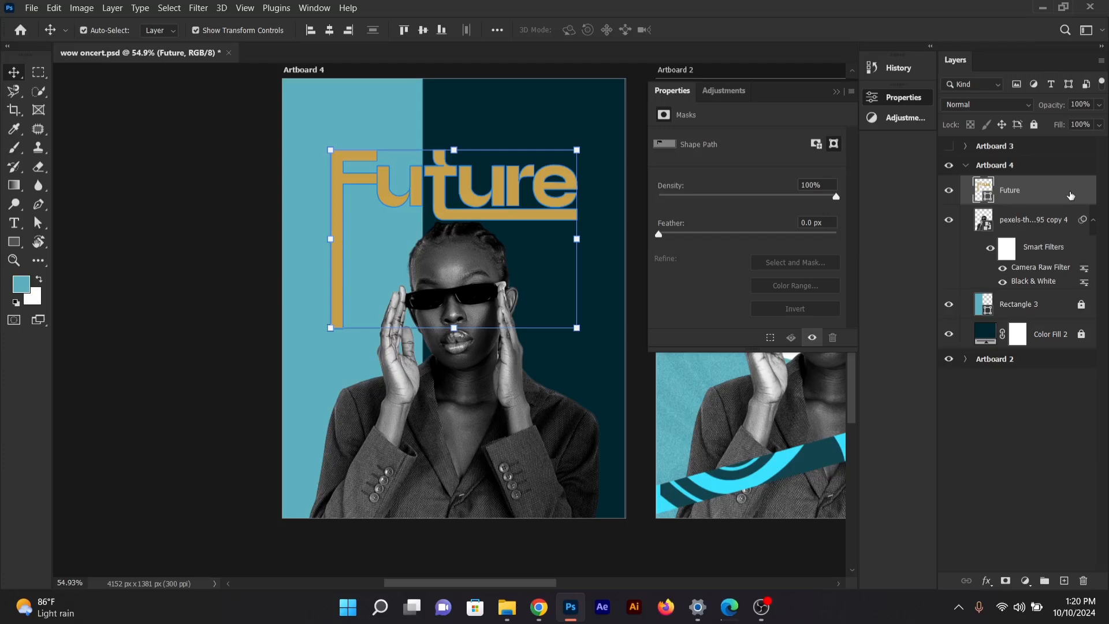
pyautogui.doubleClick(1070, 196)
pyautogui.moveTo(614, 224); pyautogui.dragTo(666, 147)
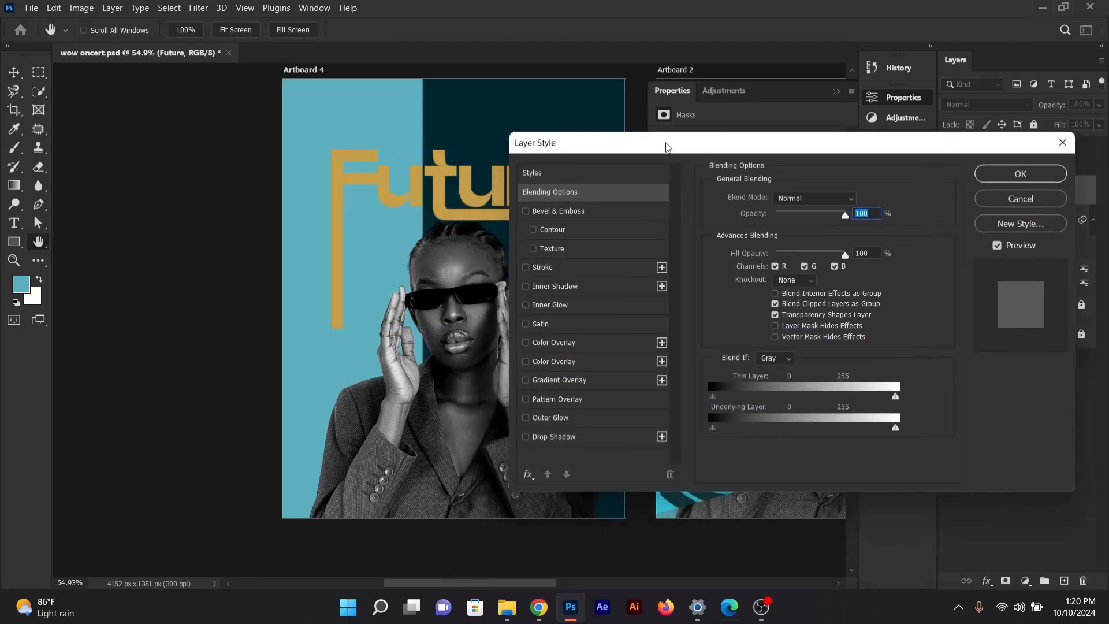
pyautogui.click(555, 437)
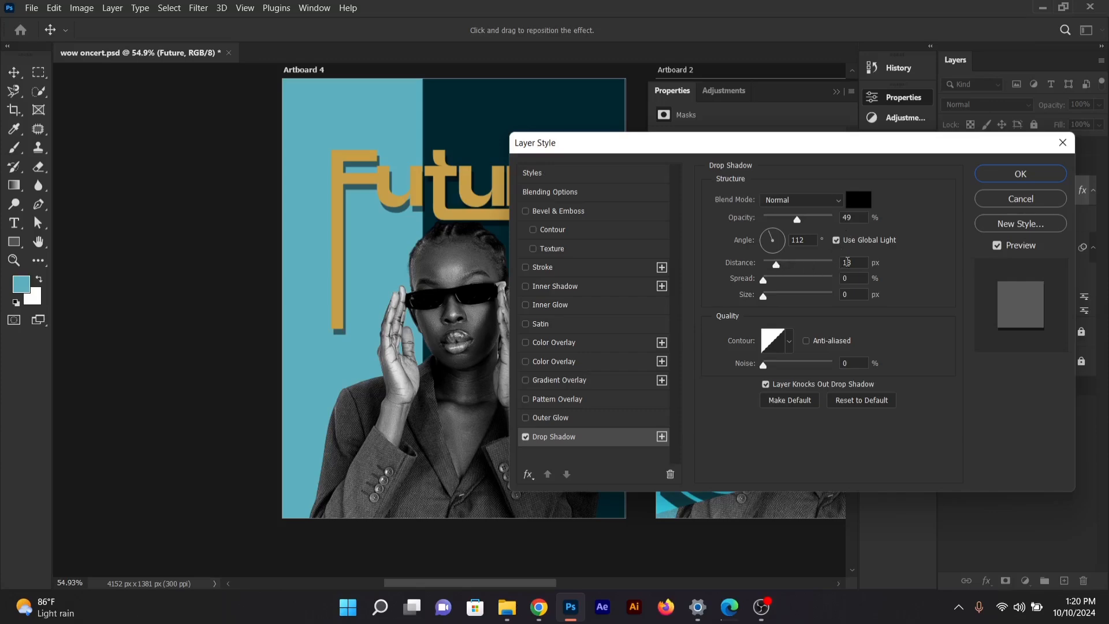
pyautogui.click(764, 296)
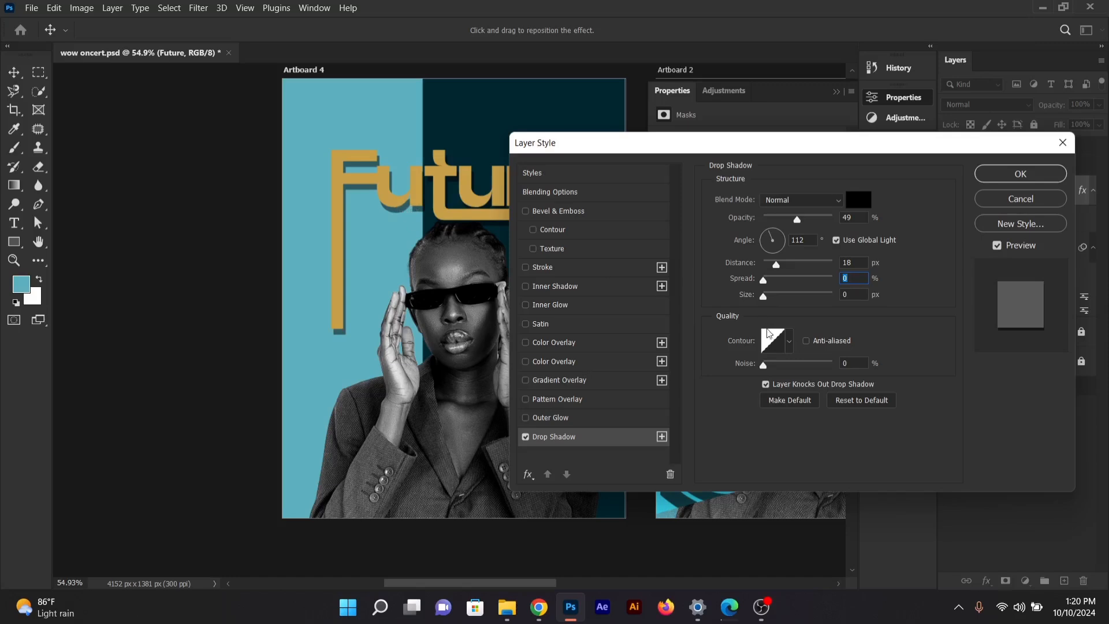
pyautogui.moveTo(763, 297); pyautogui.dragTo(743, 283)
pyautogui.click(1043, 179)
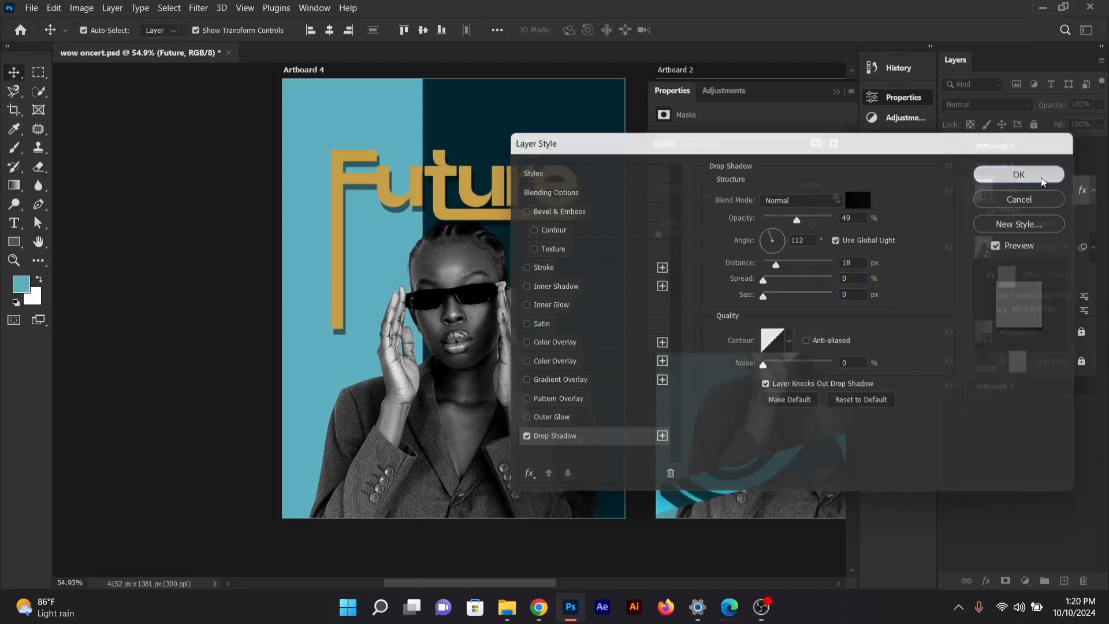
pyautogui.click(254, 279)
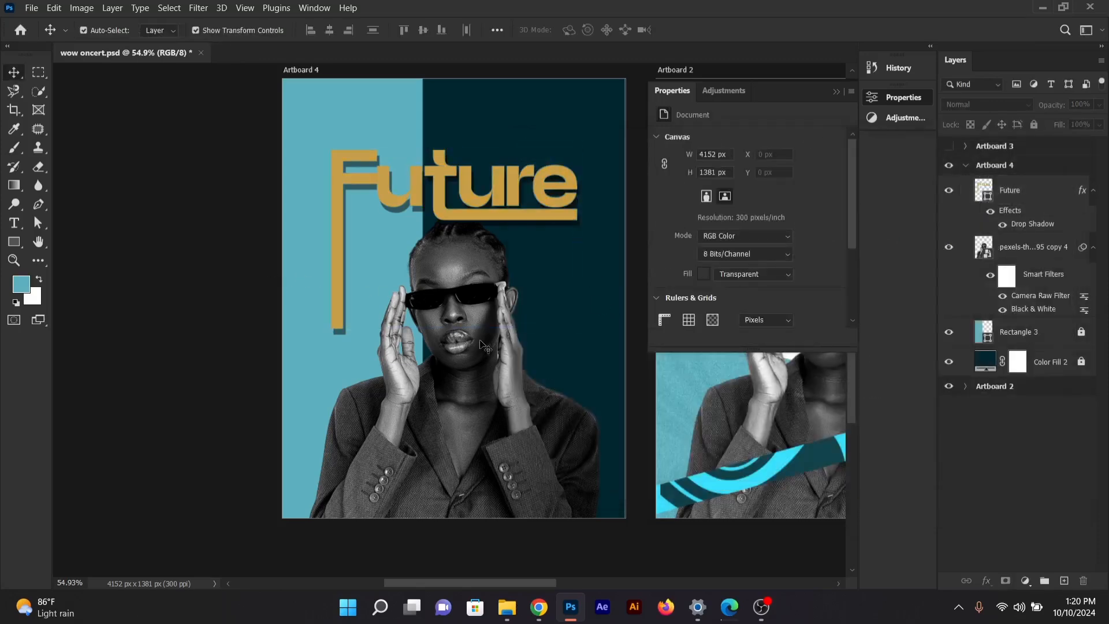
# Step: Compare the "Future" title on Artboard 4 with the finished poster on Artboard 2, checking its shadow and the small tagline
pyautogui.scroll(2, 523, 338)
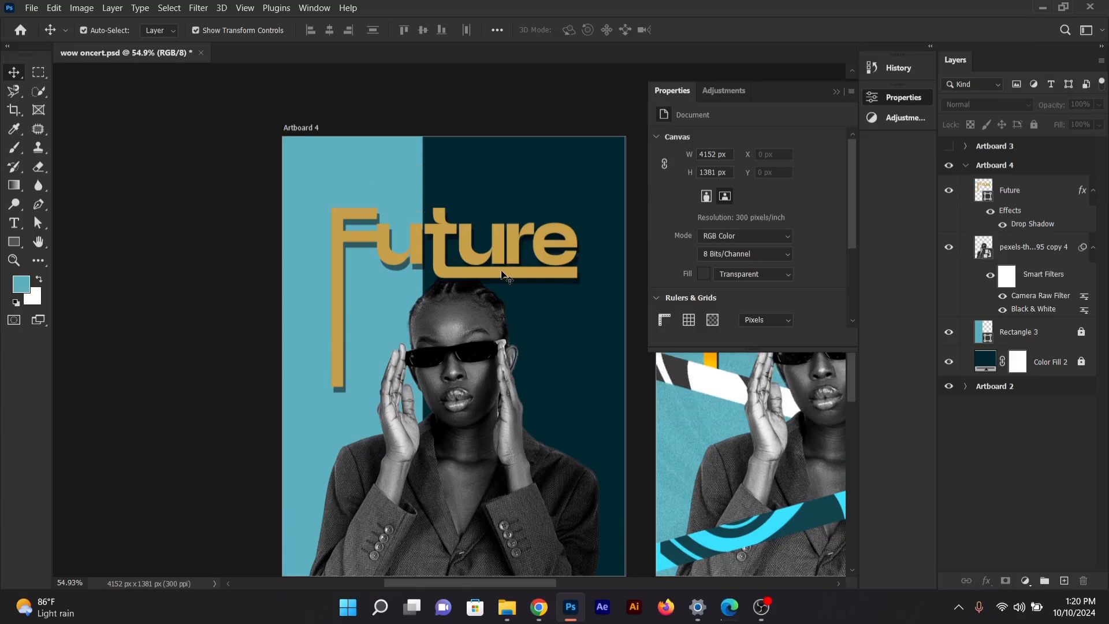
pyautogui.scroll(-5, 370, 283)
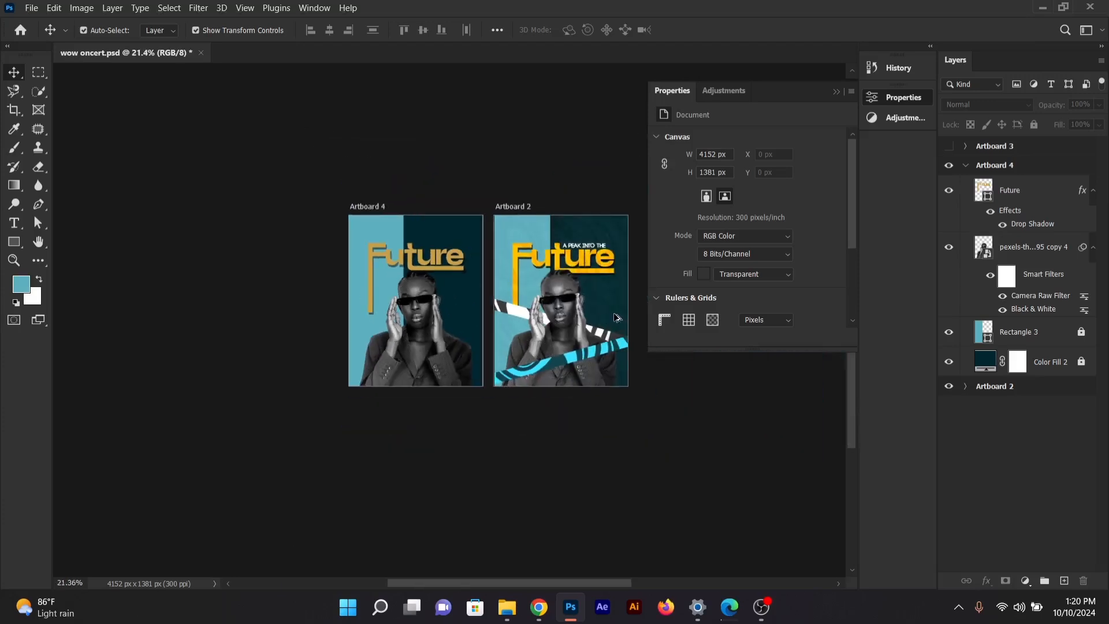
pyautogui.scroll(4, 617, 317)
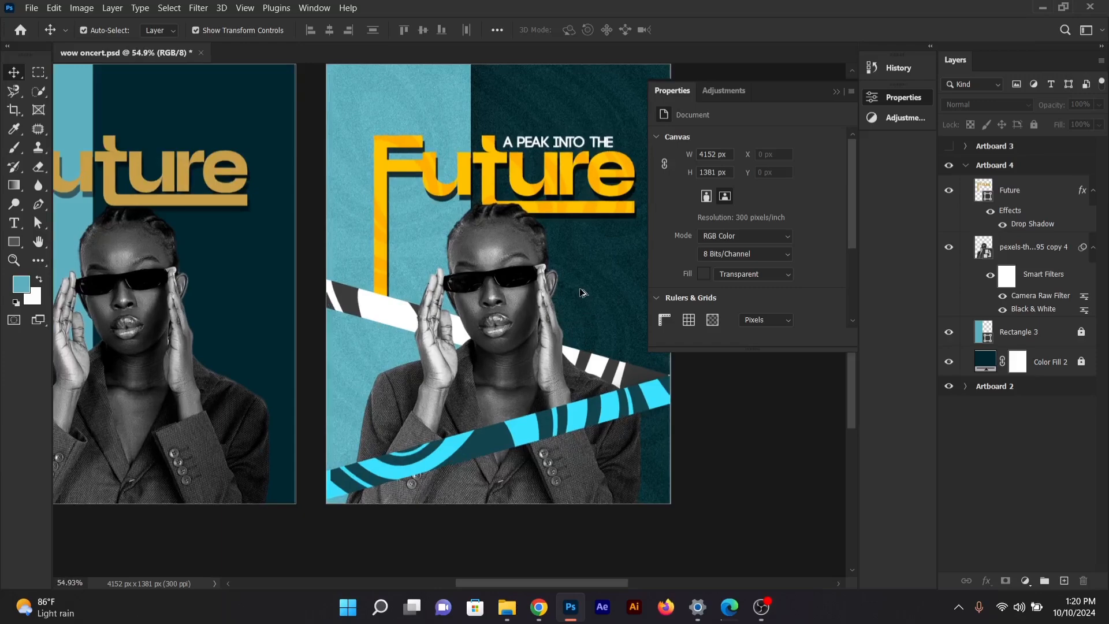
pyautogui.scroll(-4, 582, 293)
pyautogui.scroll(4, 398, 305)
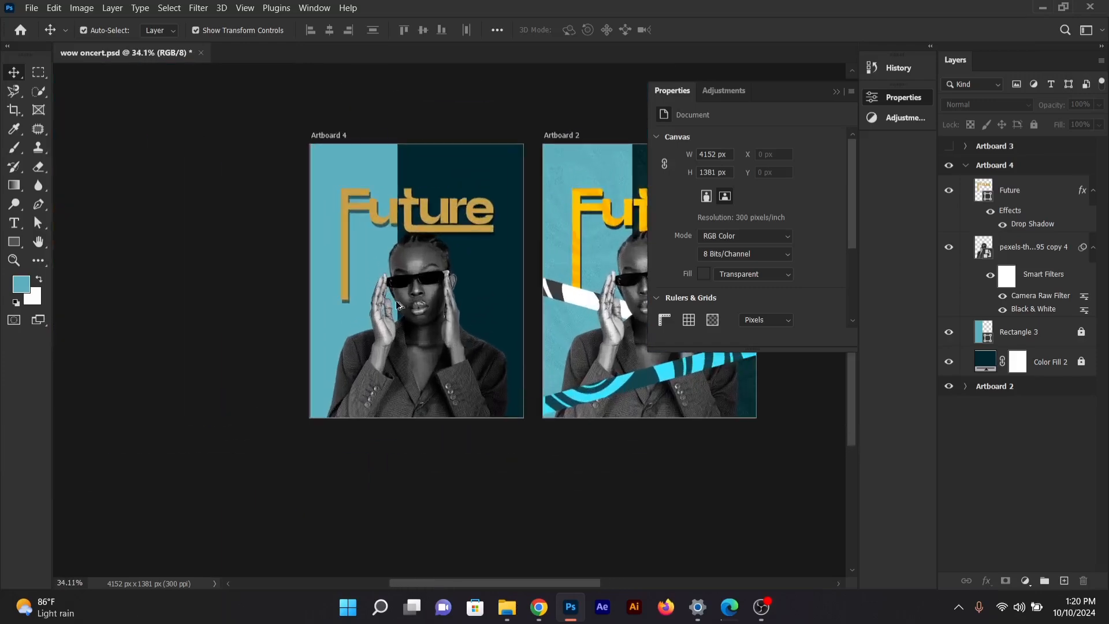
pyautogui.scroll(2, 402, 307)
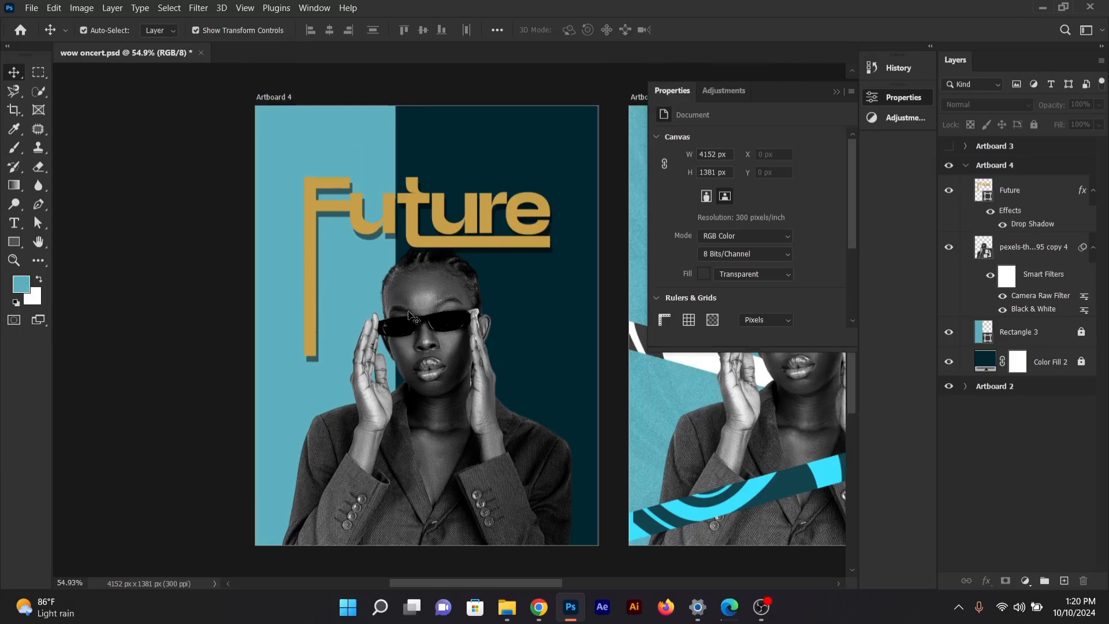
pyautogui.click(523, 245)
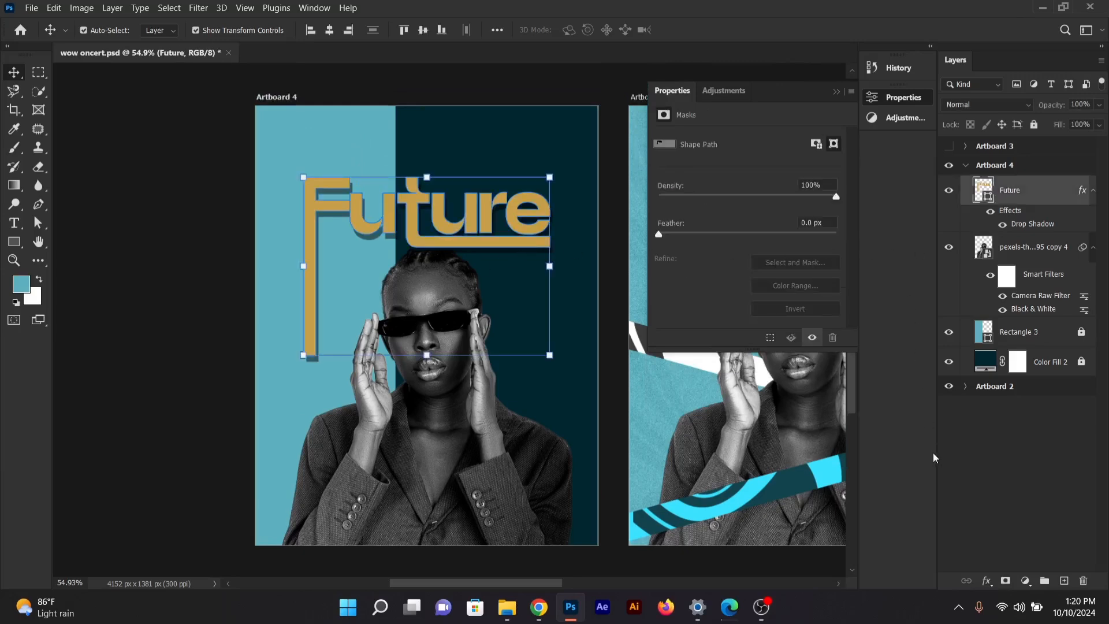
pyautogui.click(981, 472)
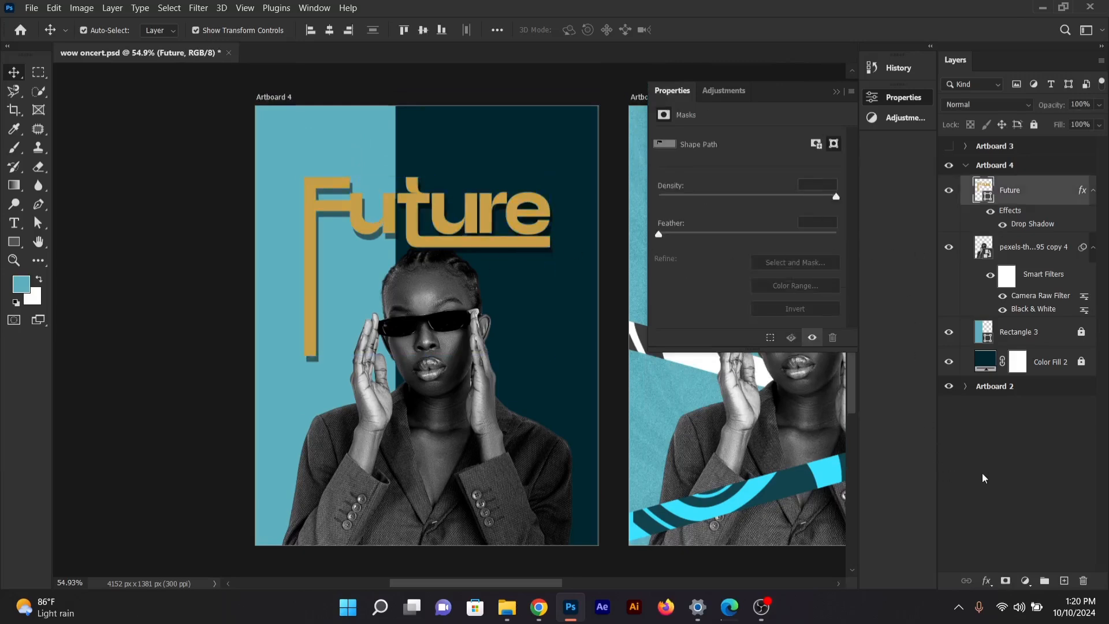
# Step: Add the tagline text "A PEAK INTO THE" in Neue Power Ultra above the "Future" title on Artboard 4
pyautogui.click(844, 98)
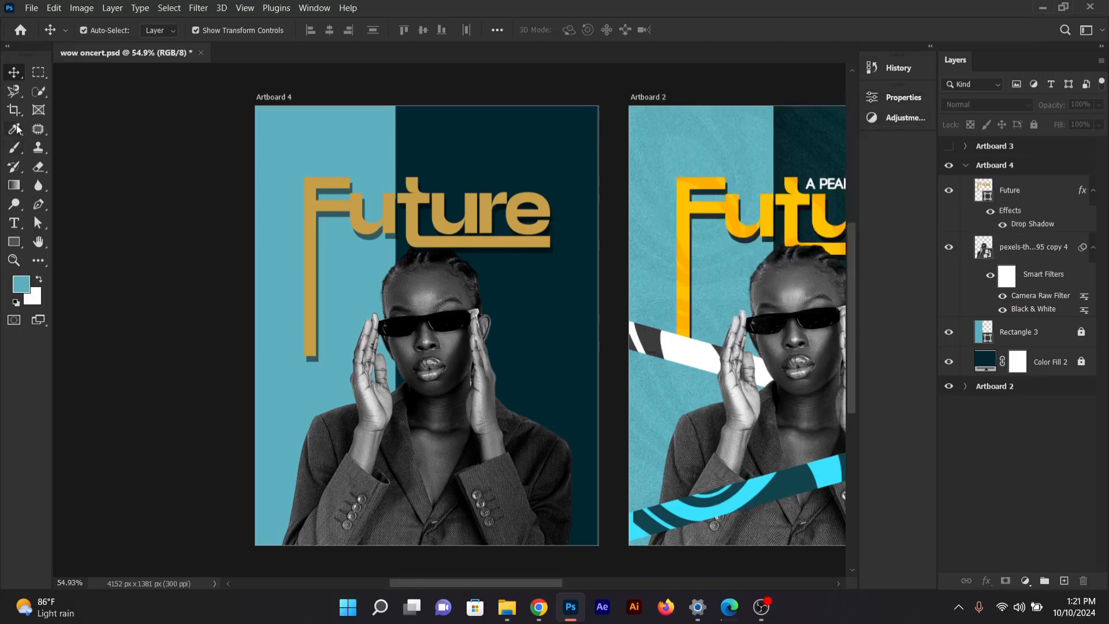
pyautogui.click(14, 224)
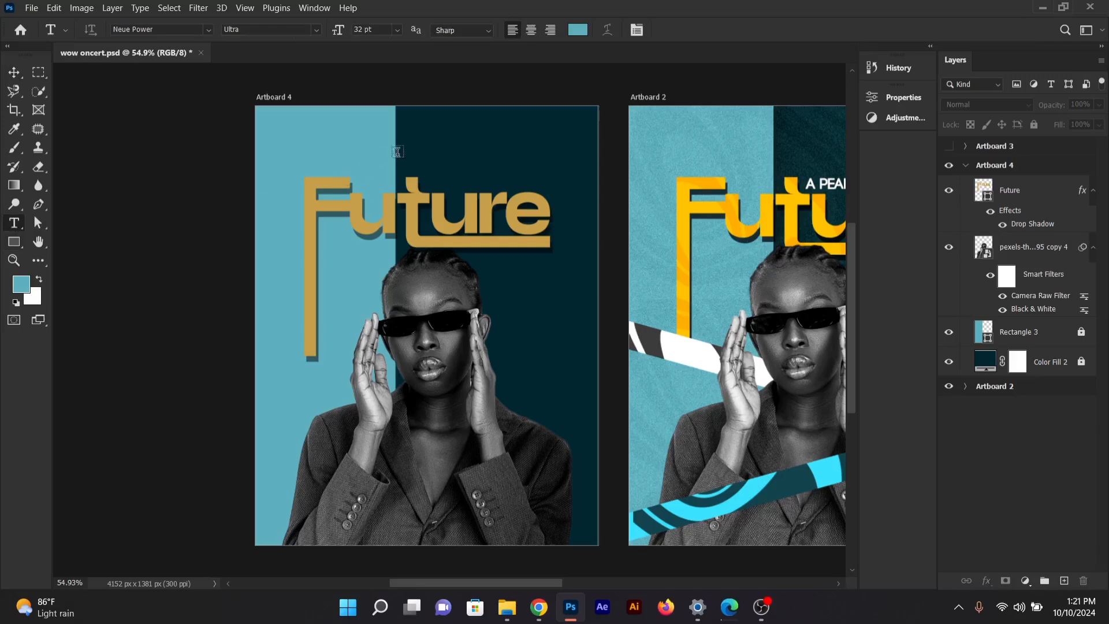
pyautogui.click(441, 157)
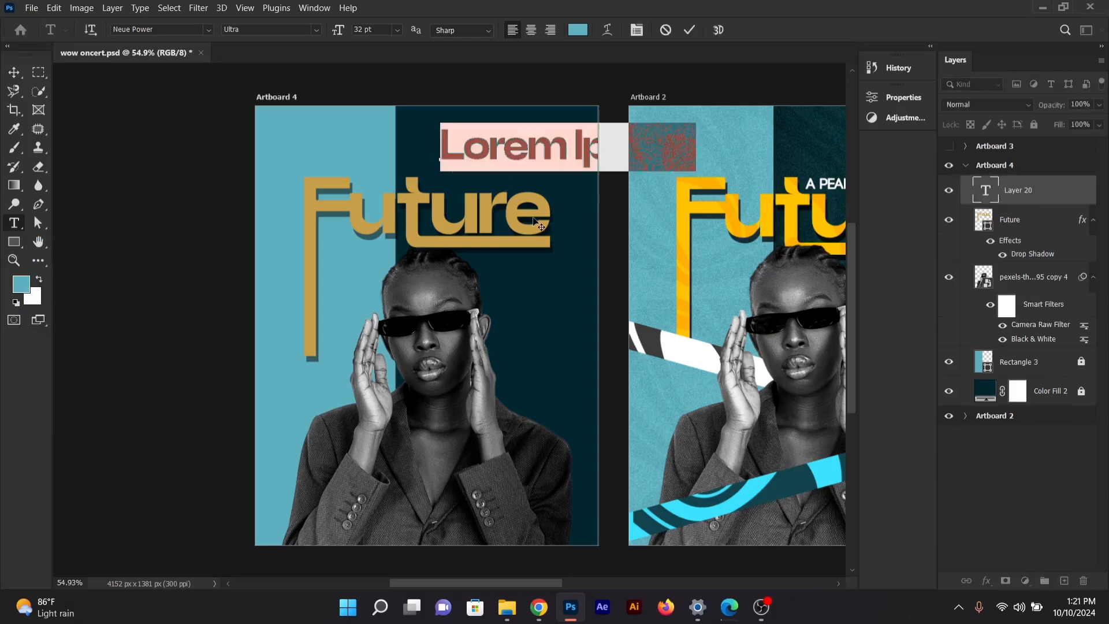
pyautogui.press('BackSpace')
pyautogui.write('A PEA')
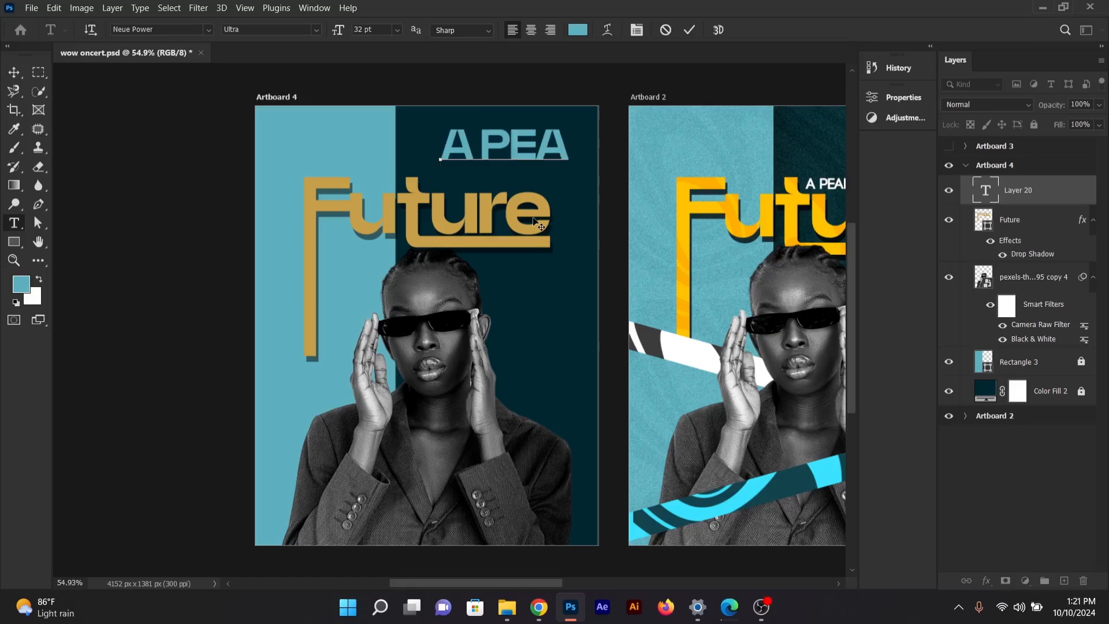
pyautogui.write('K')
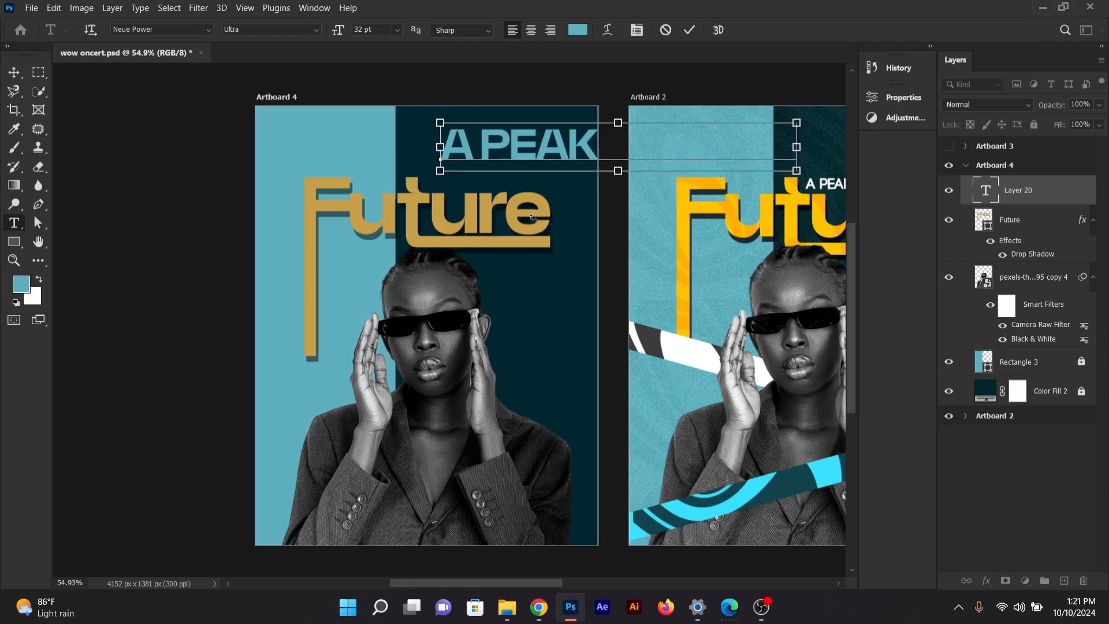
# Step: Set the whole "A PEAK INTO THE" tagline to 10 pt and commit the text
pyautogui.hotkey('ctrl', 'a')
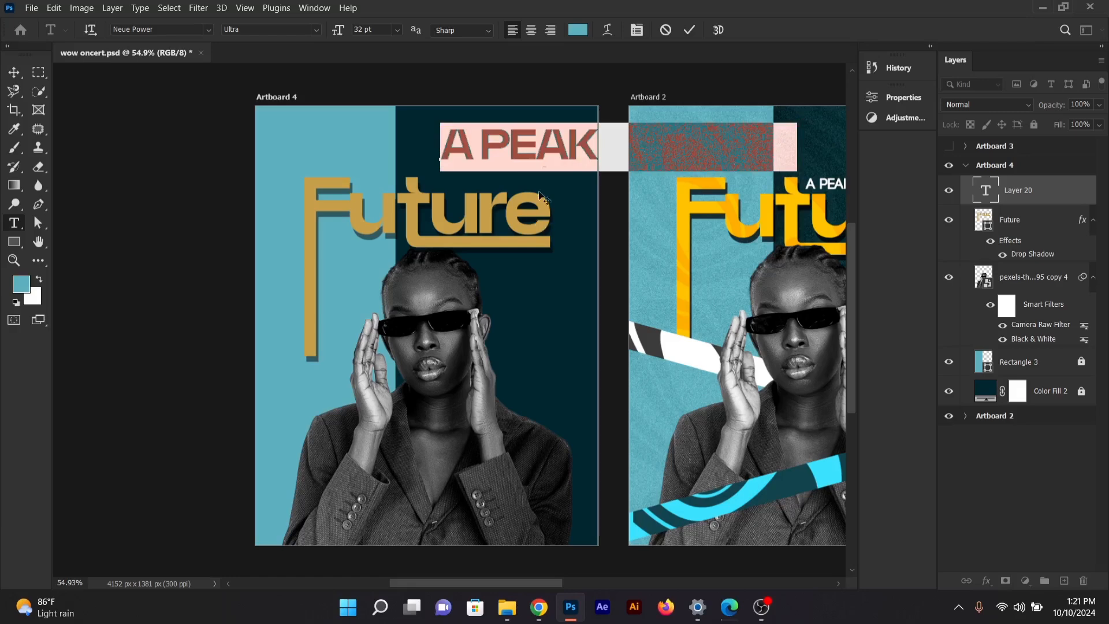
pyautogui.click(888, 98)
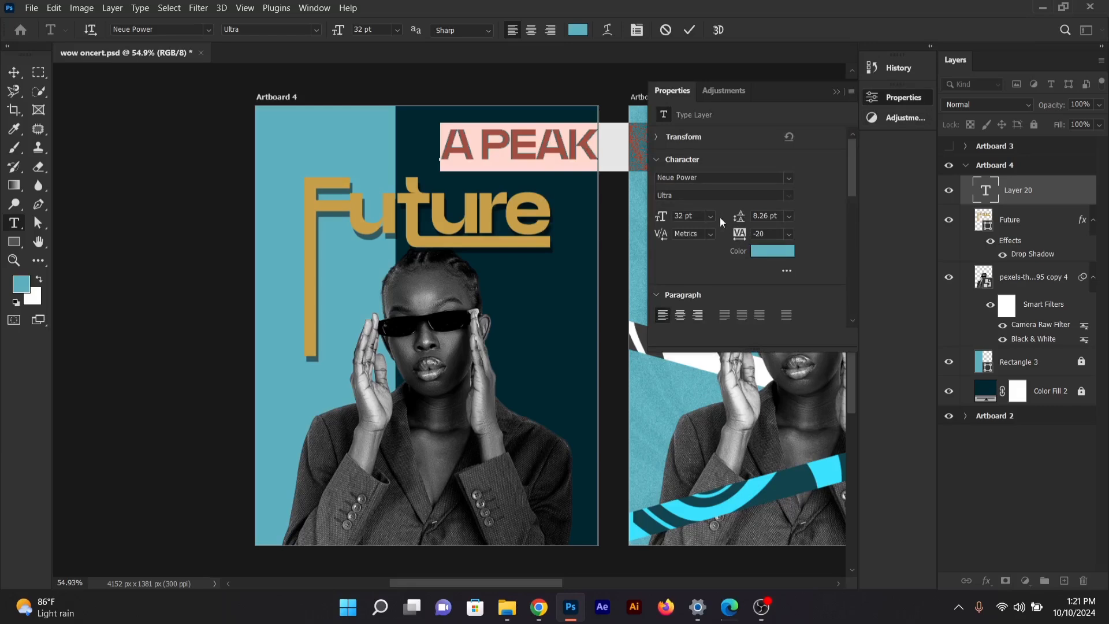
pyautogui.moveTo(666, 216); pyautogui.dragTo(651, 219)
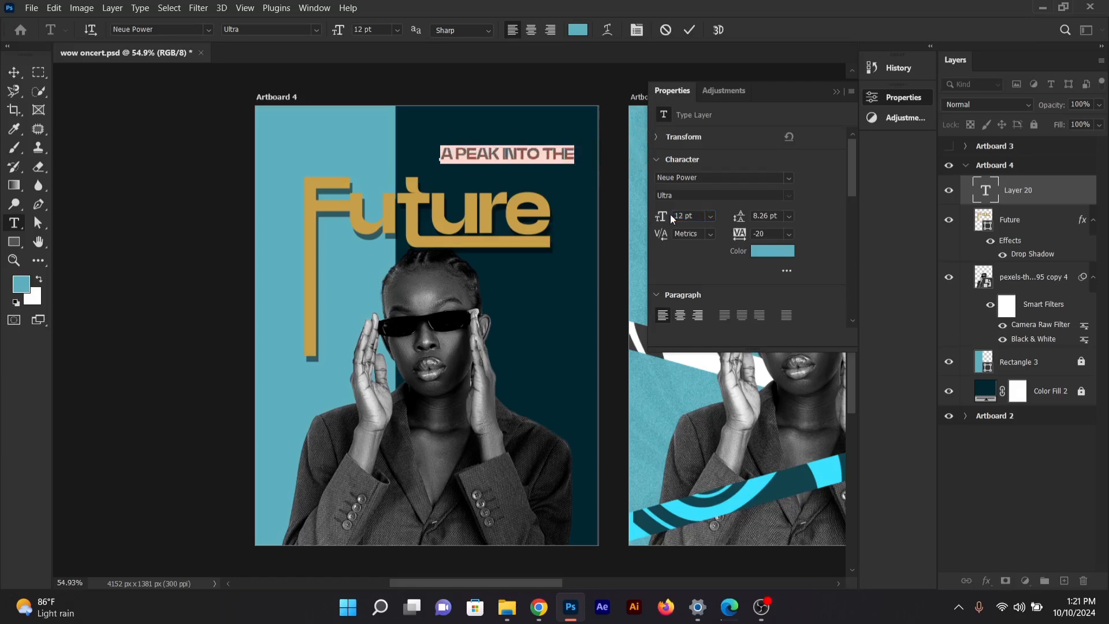
pyautogui.click(399, 28)
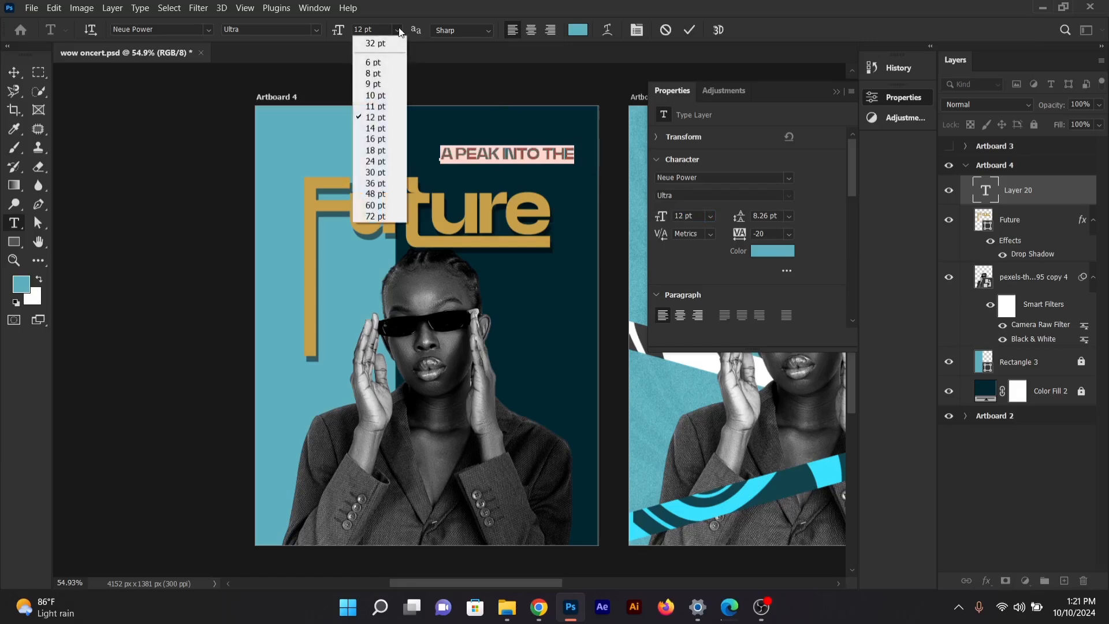
pyautogui.click(381, 93)
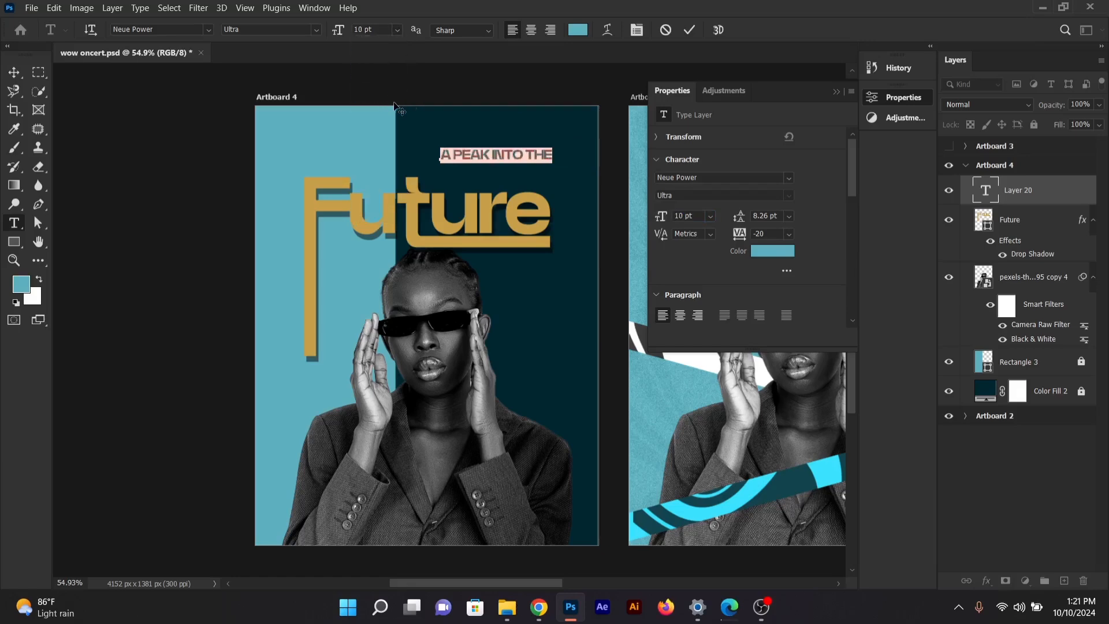
pyautogui.click(689, 29)
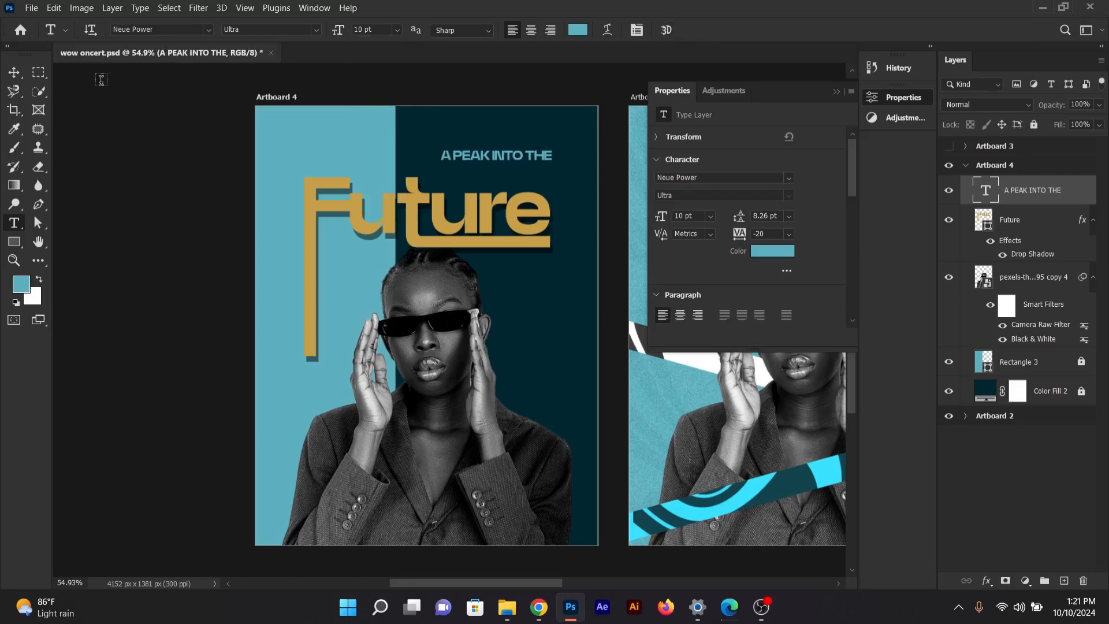
# Step: Move the tagline into the gap above "ure" beside the stem of the "t", fine-tuning it down and left, and deselect it
pyautogui.click(14, 73)
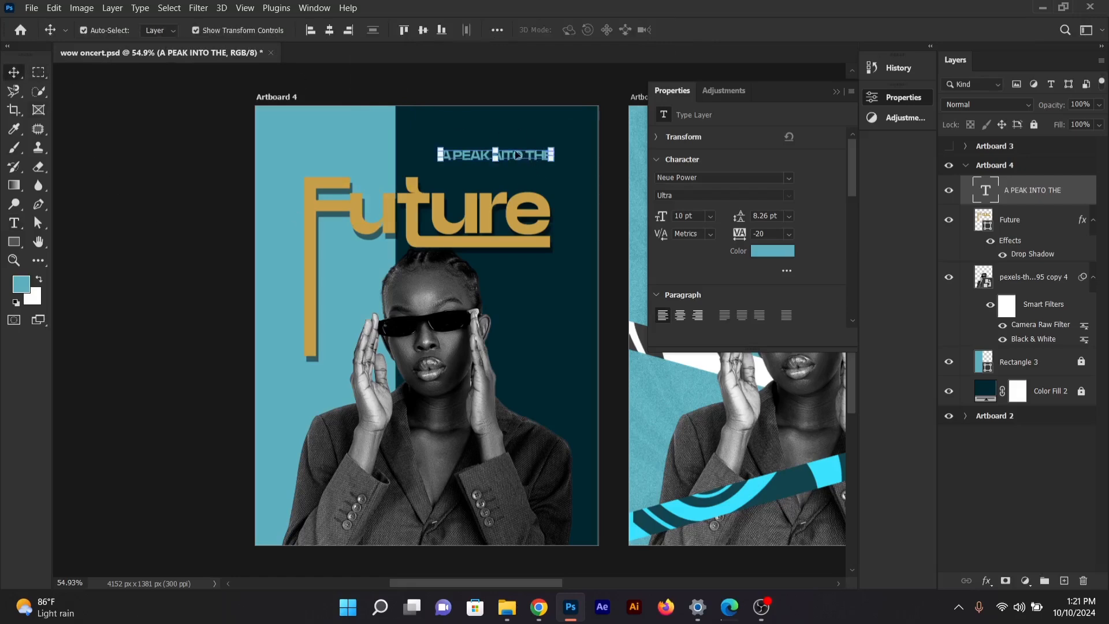
pyautogui.moveTo(517, 154); pyautogui.dragTo(499, 182)
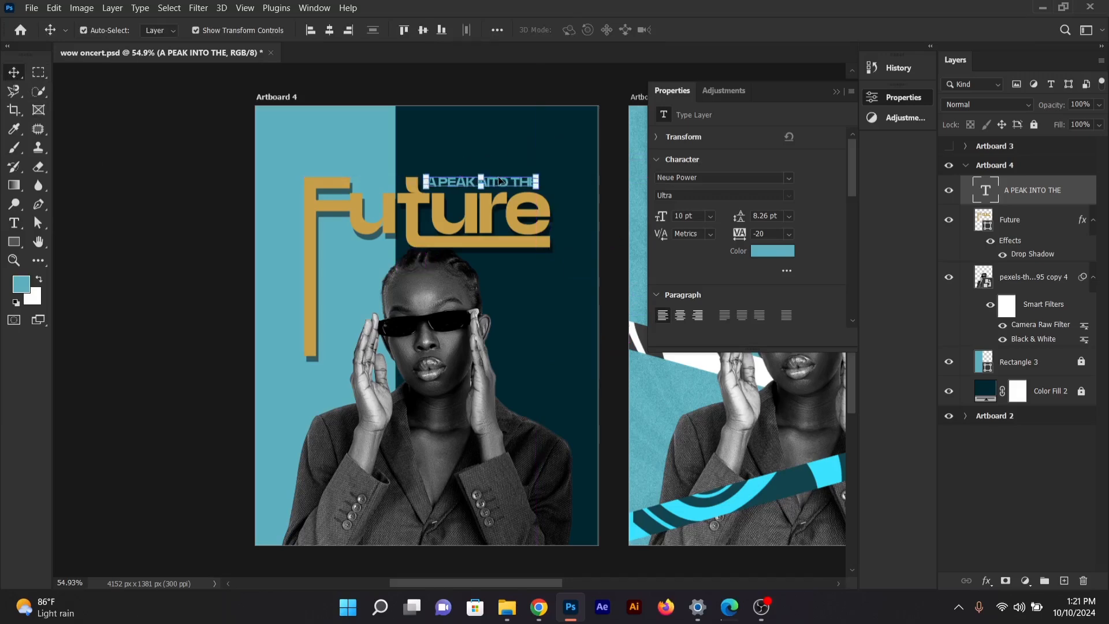
pyautogui.press('Down')
pyautogui.press('Down')
pyautogui.press('Down')
pyautogui.press('Down')
pyautogui.press('Down')
pyautogui.press('Left')
pyautogui.press('Left')
pyautogui.press('Left')
pyautogui.press('Left')
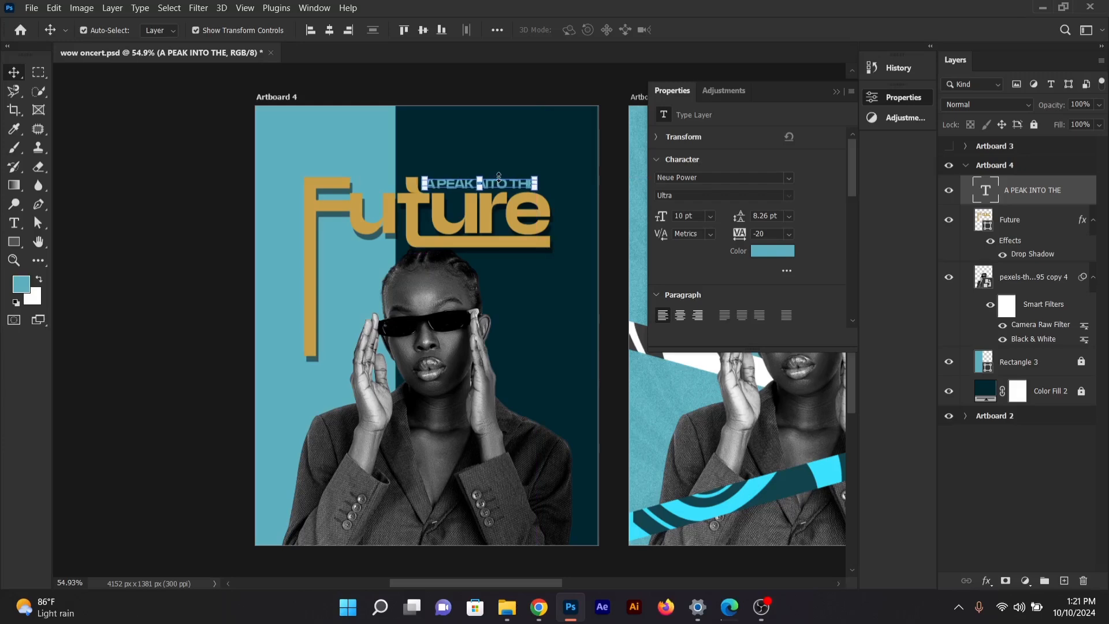
pyautogui.press('Down')
pyautogui.press('Down')
pyautogui.press('Down')
pyautogui.press('Left')
pyautogui.press('Left')
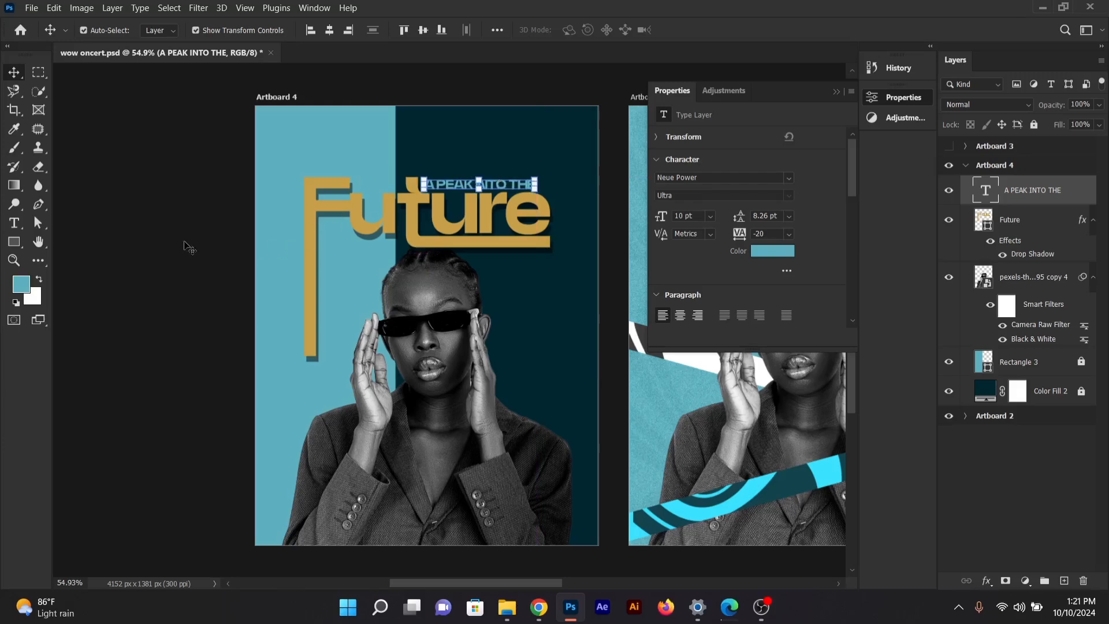
pyautogui.click(186, 243)
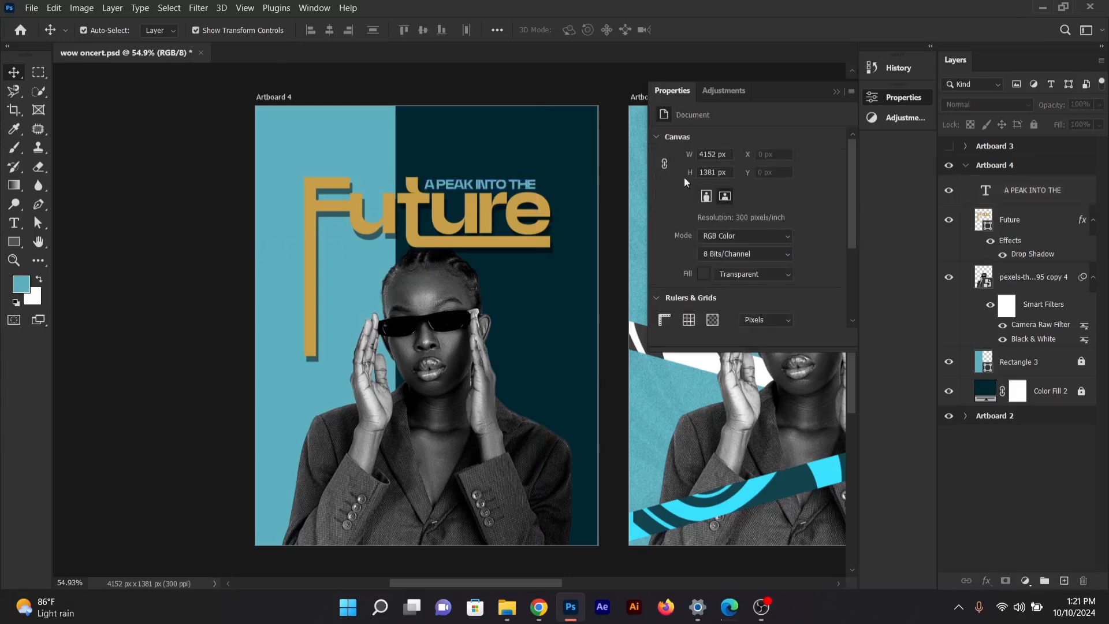
pyautogui.click(836, 92)
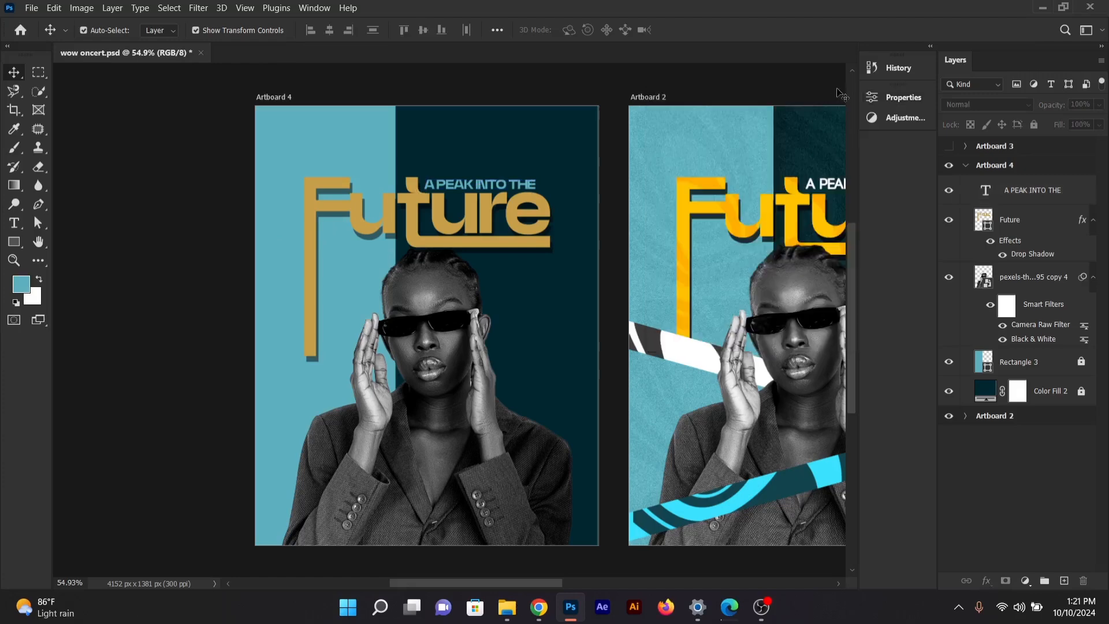
# Step: Nudge the tagline slightly upward to leave clearance above the "ure" letters, and leave nothing selected
pyautogui.click(519, 189)
pyautogui.press('Up')
pyautogui.press('Up')
pyautogui.press('Up')
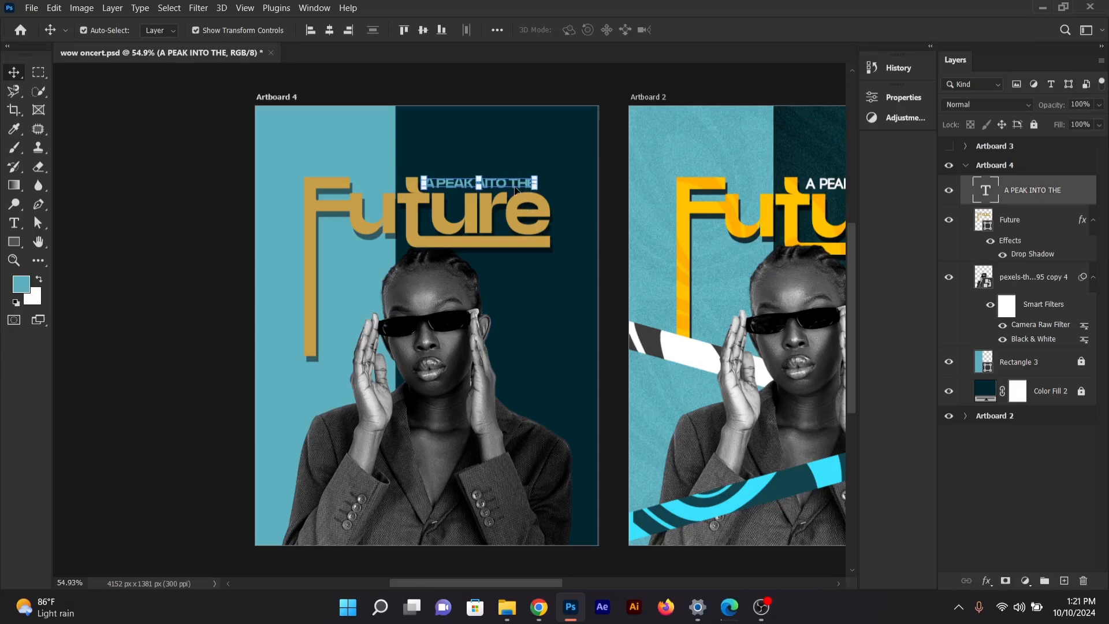
pyautogui.click(205, 279)
# Step: Compare Artboard 4 with the finished poster on Artboard 2, examining the tagline placement and the diagonal bands across the portrait
pyautogui.scroll(-2, 391, 416)
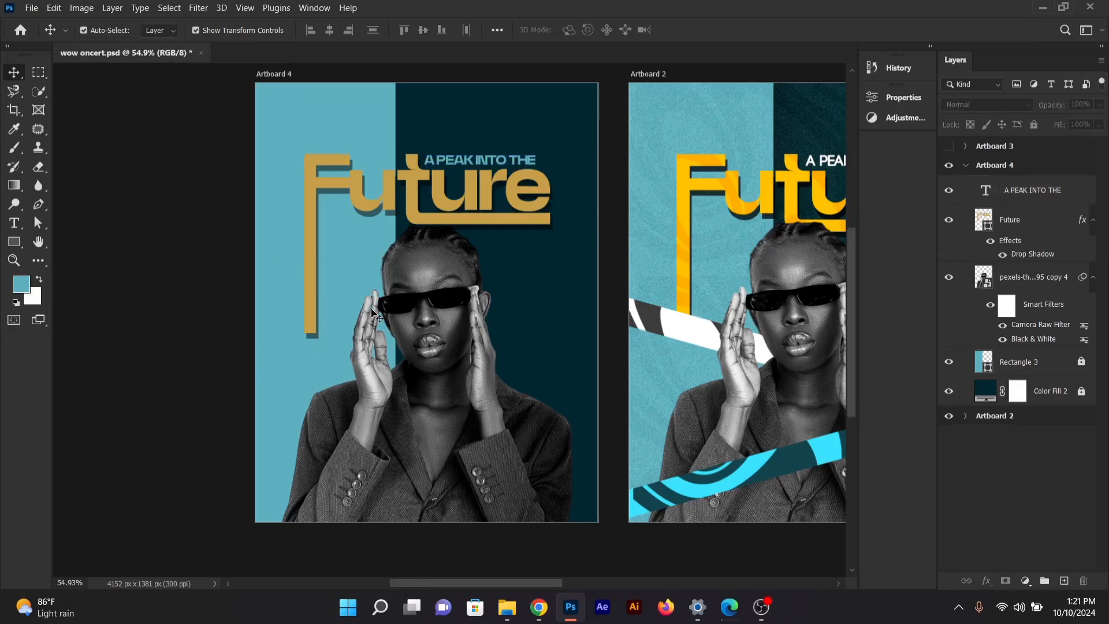
pyautogui.scroll(2, 419, 330)
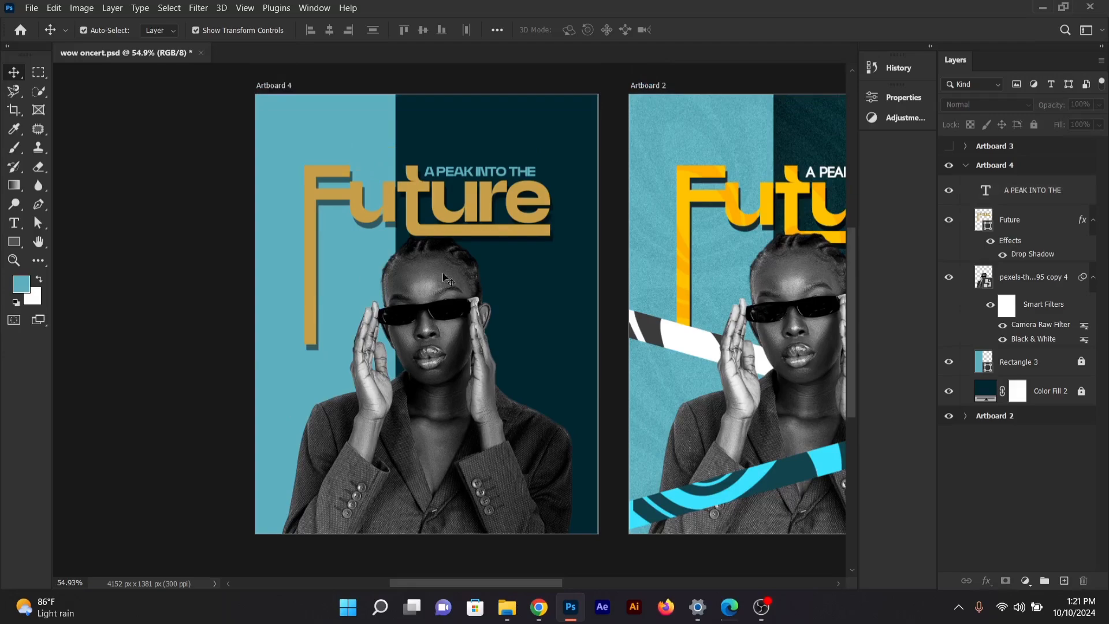
pyautogui.scroll(-2, 439, 318)
pyautogui.scroll(1, 433, 323)
pyautogui.scroll(-3, 436, 327)
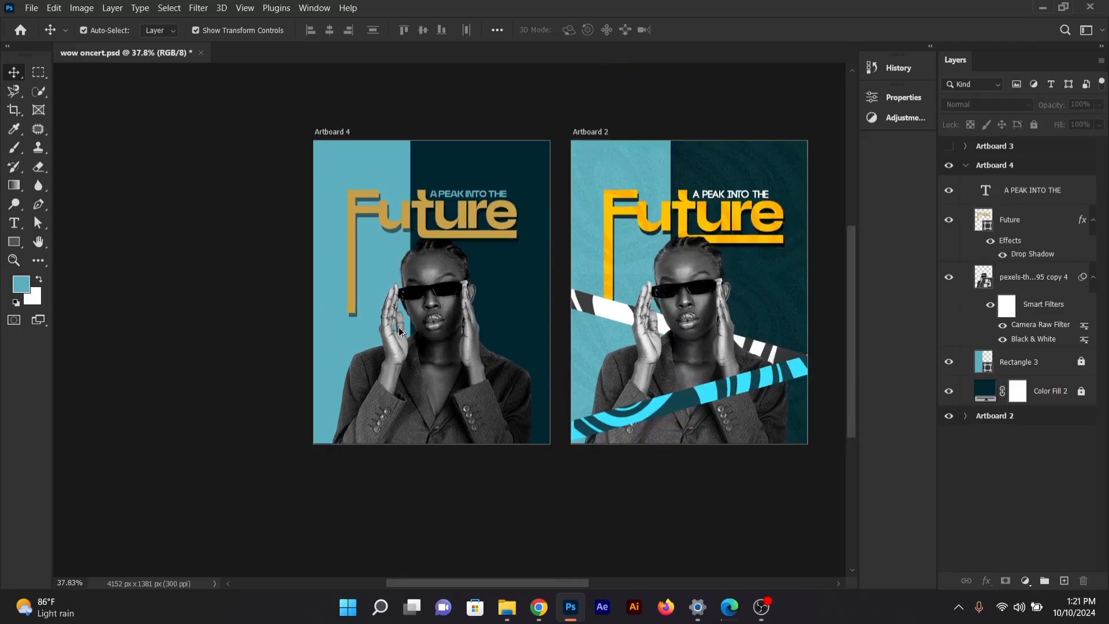
pyautogui.scroll(2, 399, 322)
pyautogui.scroll(1, 398, 323)
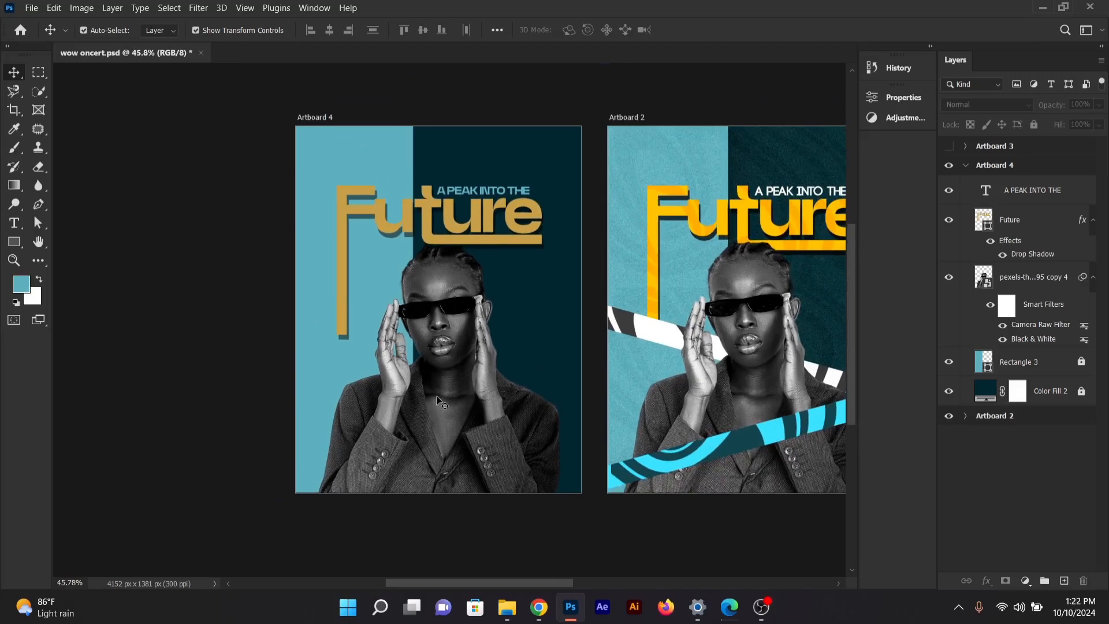
pyautogui.scroll(1, 435, 395)
pyautogui.scroll(1, 437, 395)
pyautogui.scroll(1, 441, 381)
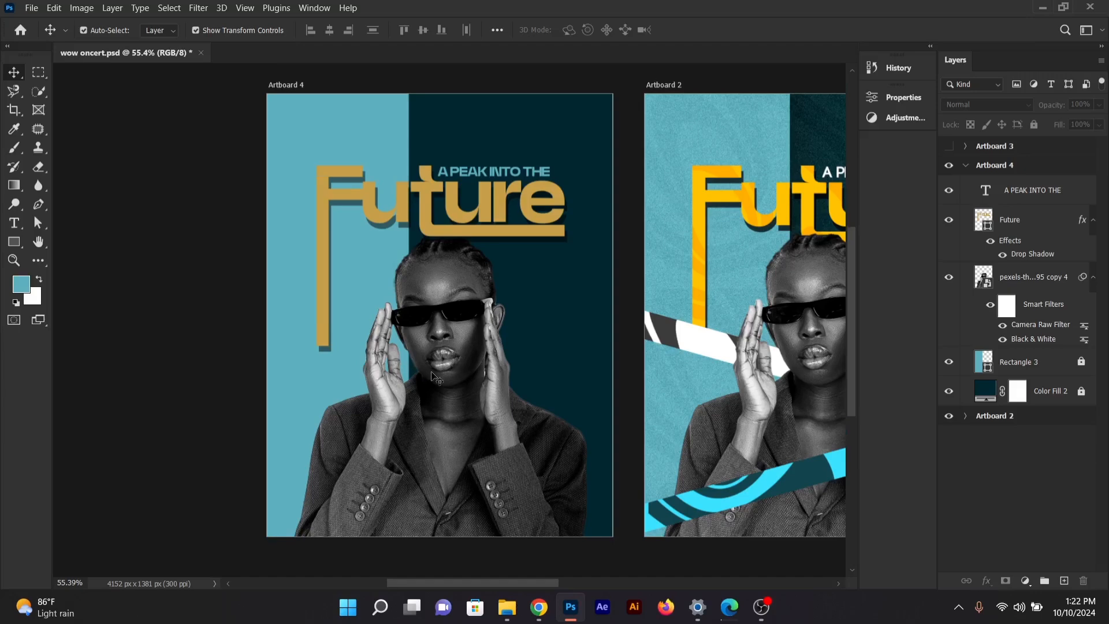
# Step: Draw a rectangle about 1083 × 142 px across the full width of Artboard 4 below the face and fill it white
pyautogui.click(16, 244)
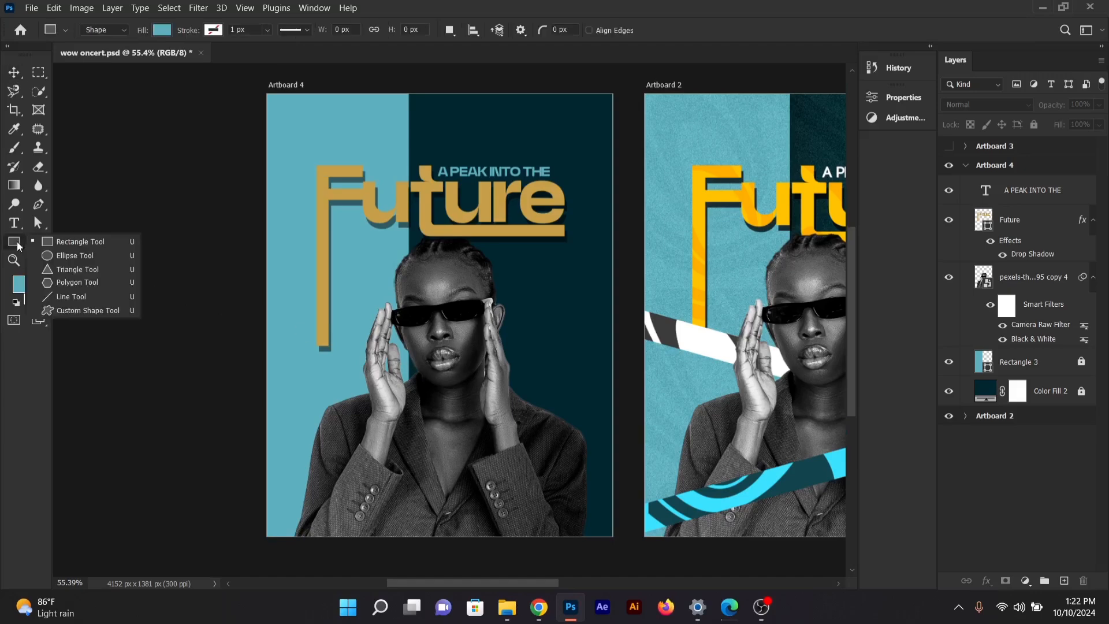
pyautogui.click(68, 247)
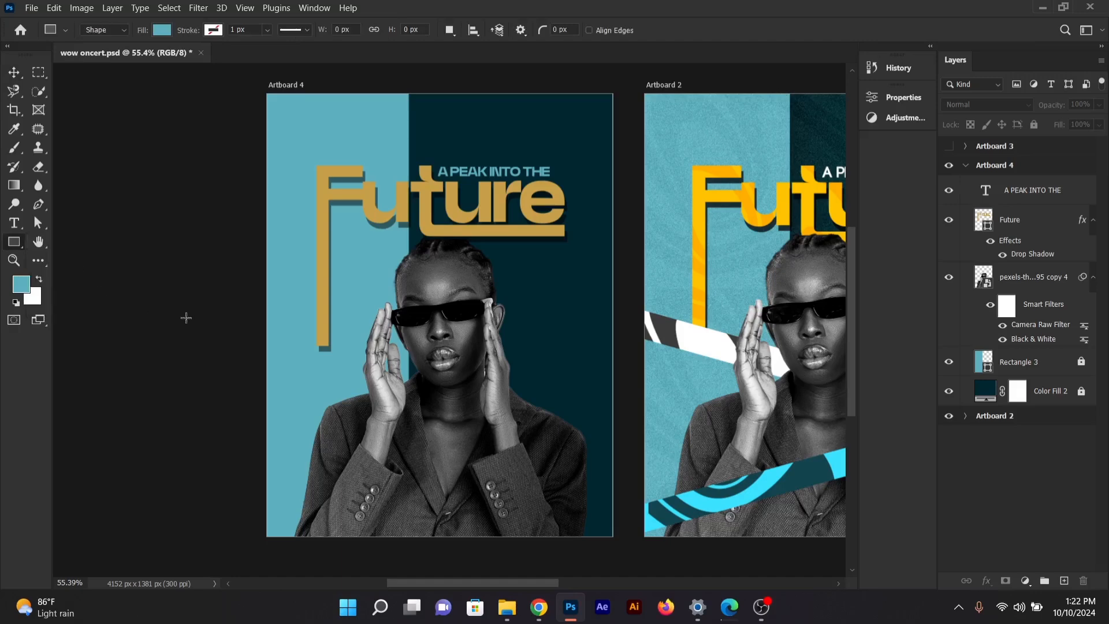
pyautogui.moveTo(266, 398); pyautogui.dragTo(612, 444)
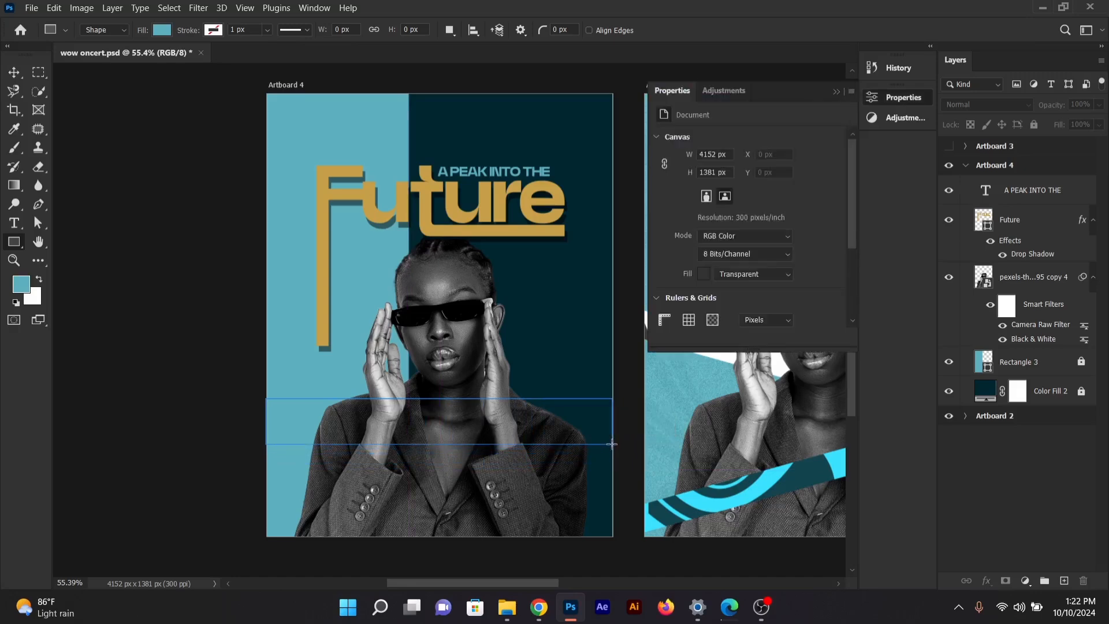
pyautogui.click(702, 244)
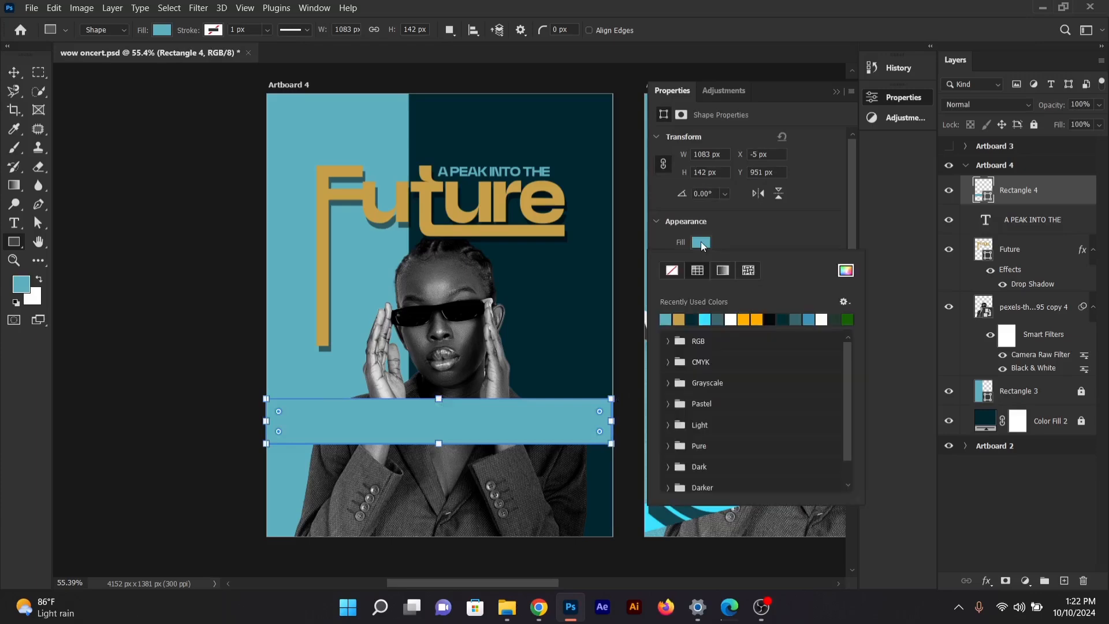
pyautogui.click(730, 319)
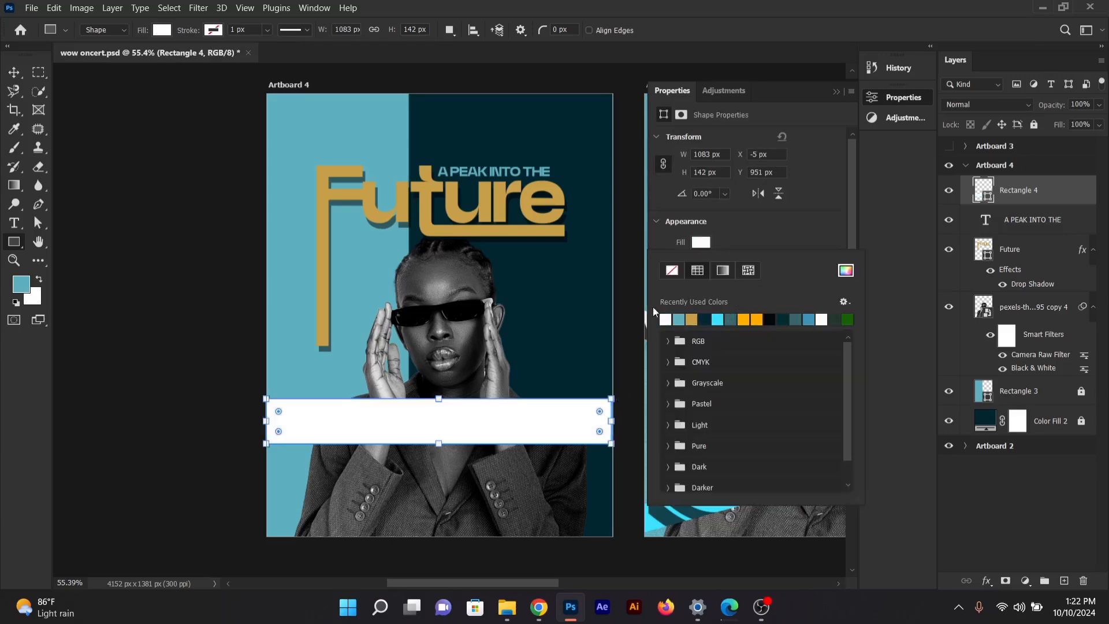
# Step: Slant the white rectangle downward to the right by lowering its right edge with a Perspective transform, to about 14.75° vertical skew
pyautogui.click(15, 73)
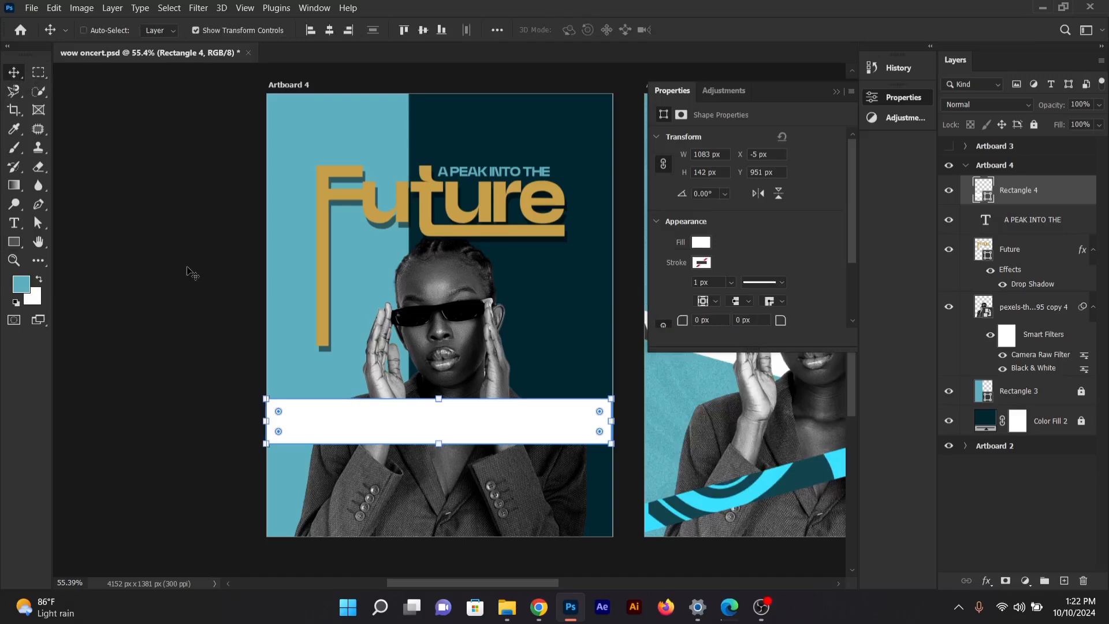
pyautogui.hotkey('ctrl', 't')
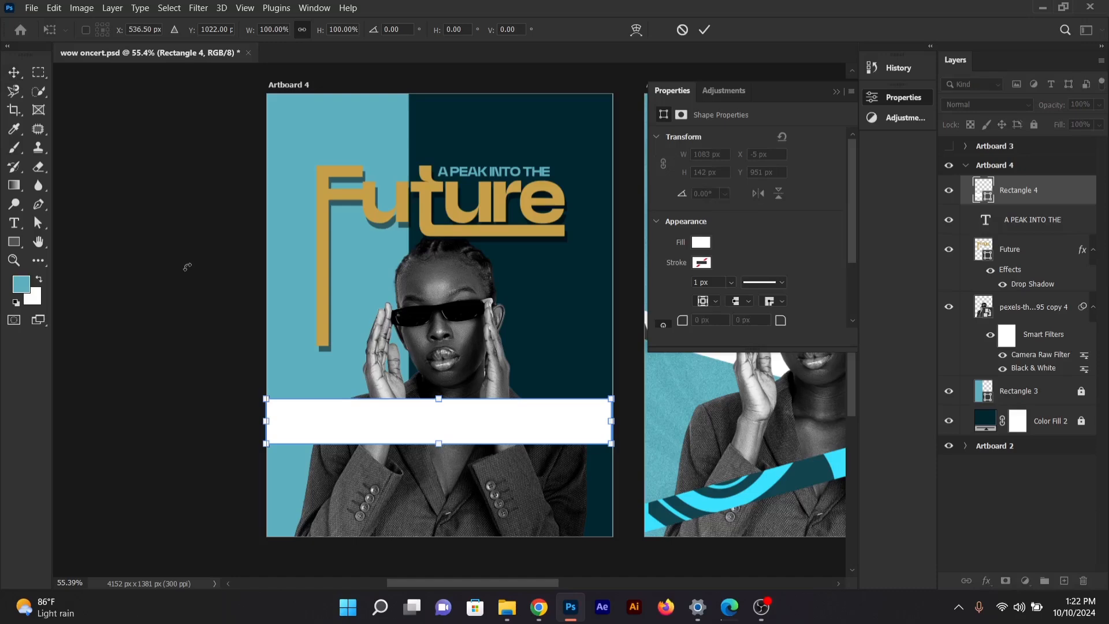
pyautogui.rightClick(376, 417)
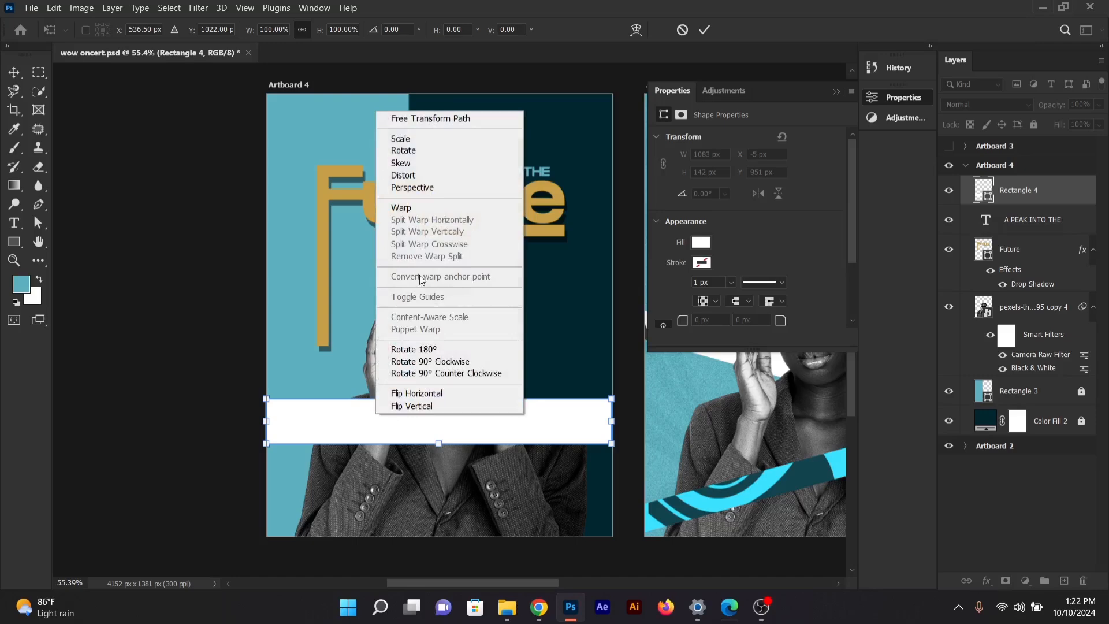
pyautogui.click(421, 190)
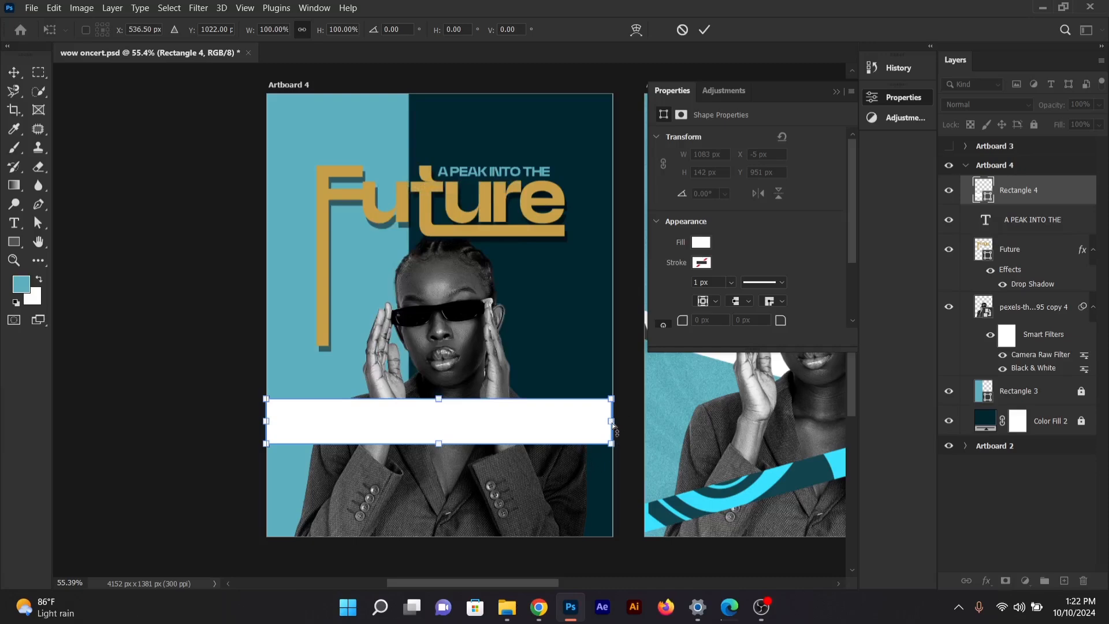
pyautogui.moveTo(612, 423); pyautogui.dragTo(605, 511)
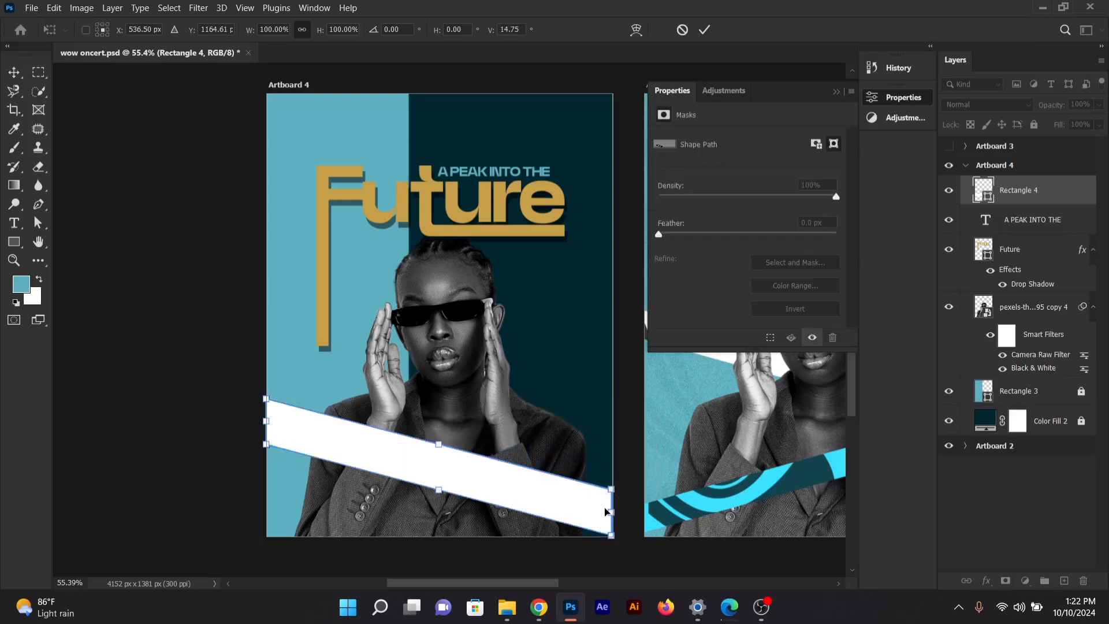
pyautogui.click(13, 72)
# Step: Move the slanted white band up so it crosses the portrait at mouth and chin height, and leave it selected
pyautogui.moveTo(404, 479); pyautogui.dragTo(402, 402)
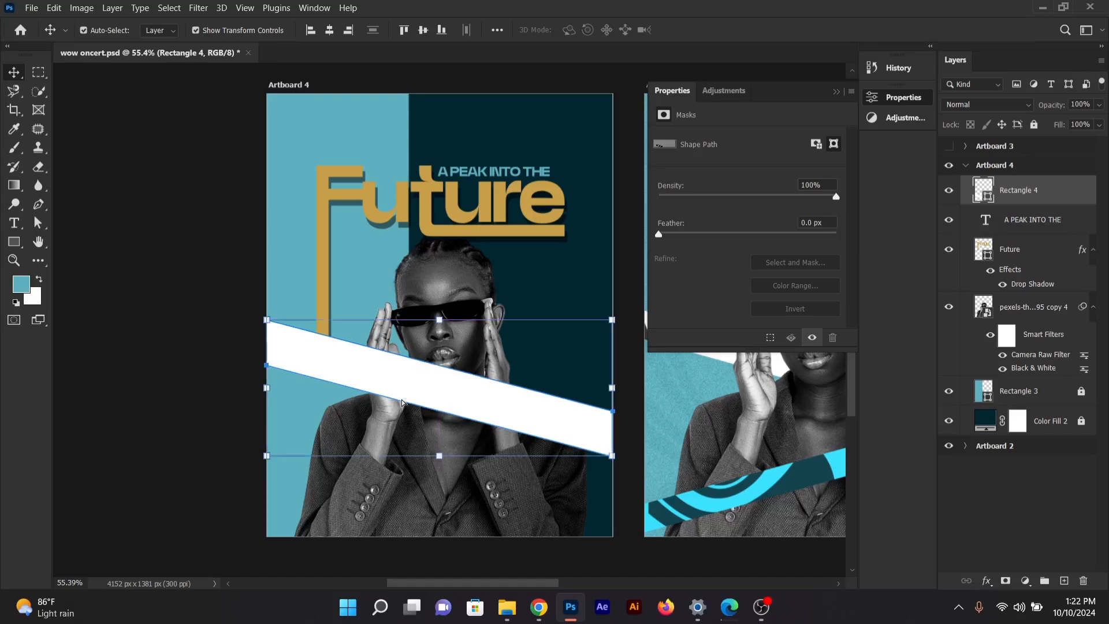
pyautogui.click(98, 358)
pyautogui.click(429, 408)
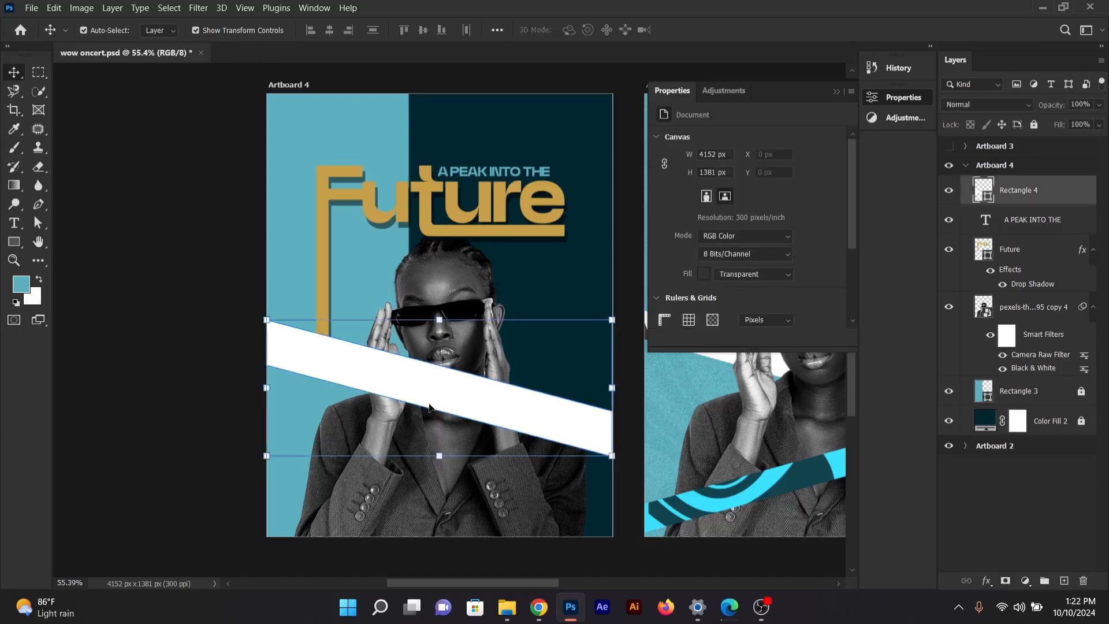
# Step: Move the slanted white band's layer below the portrait and above the teal rectangle, keeping the band selected
pyautogui.moveTo(1005, 199); pyautogui.dragTo(1015, 376)
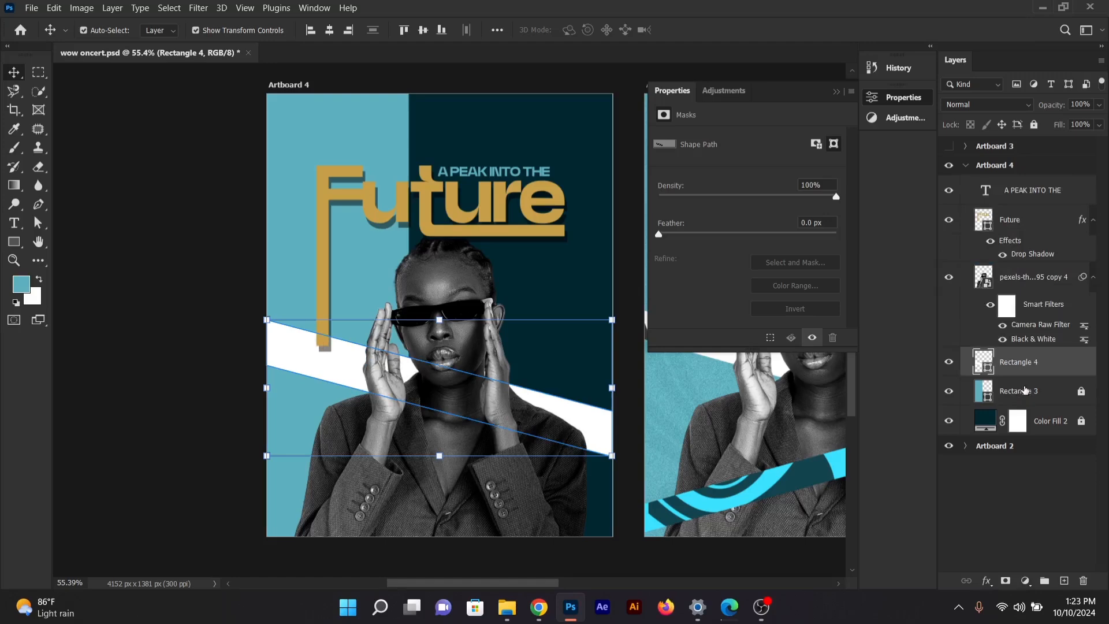
pyautogui.click(1023, 390)
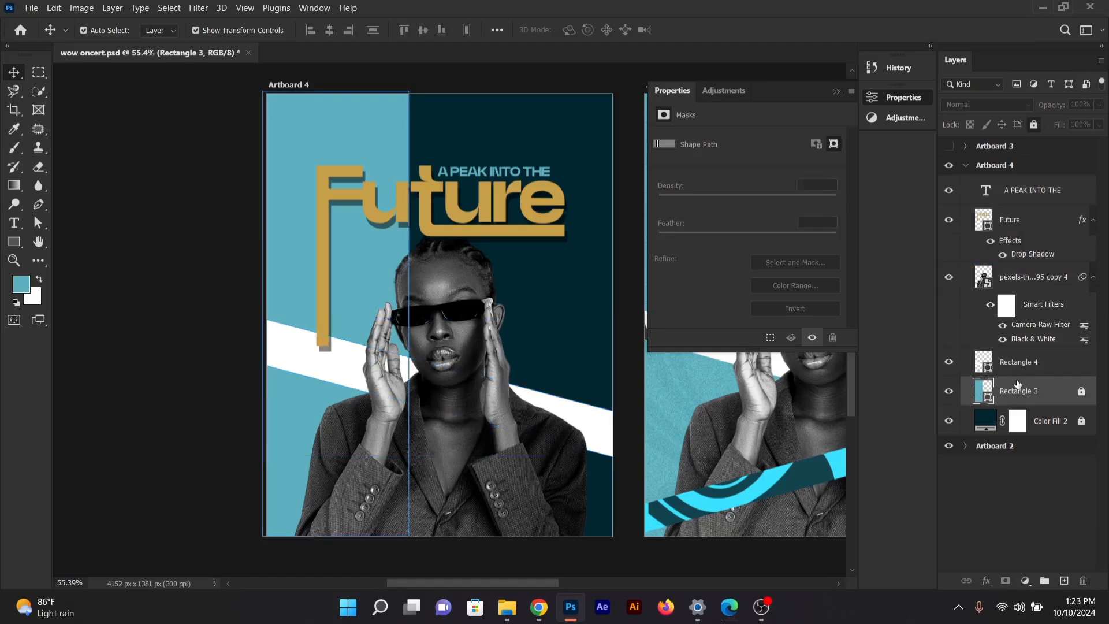
pyautogui.click(604, 424)
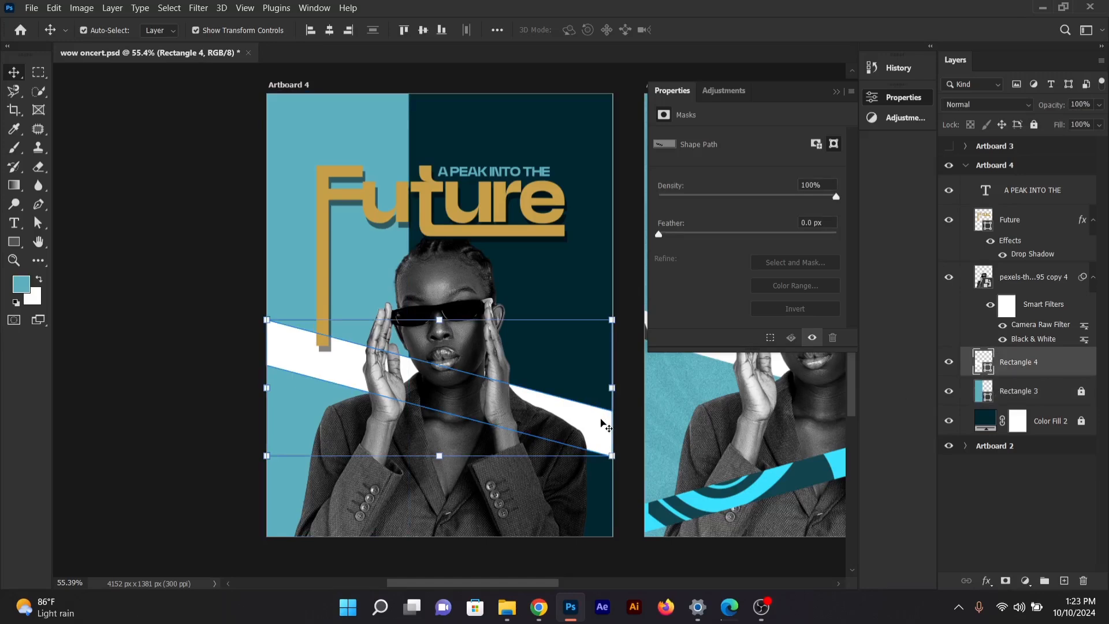
# Step: Duplicate the slanted white band and flip the copy vertically
pyautogui.press('ctrl')
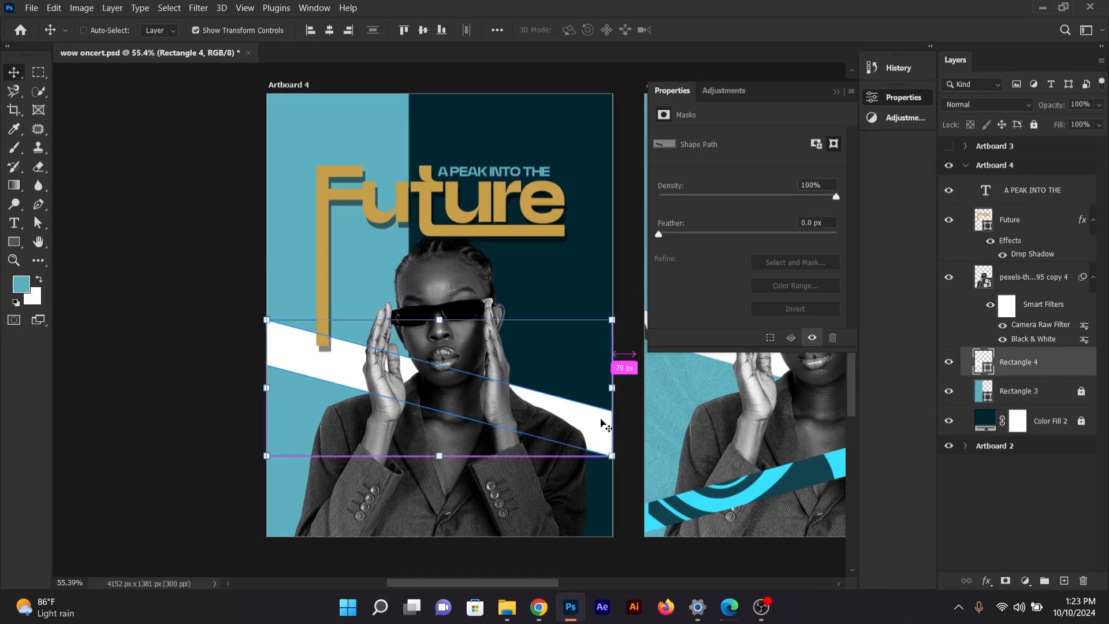
pyautogui.hotkey('ctrl', 'j')
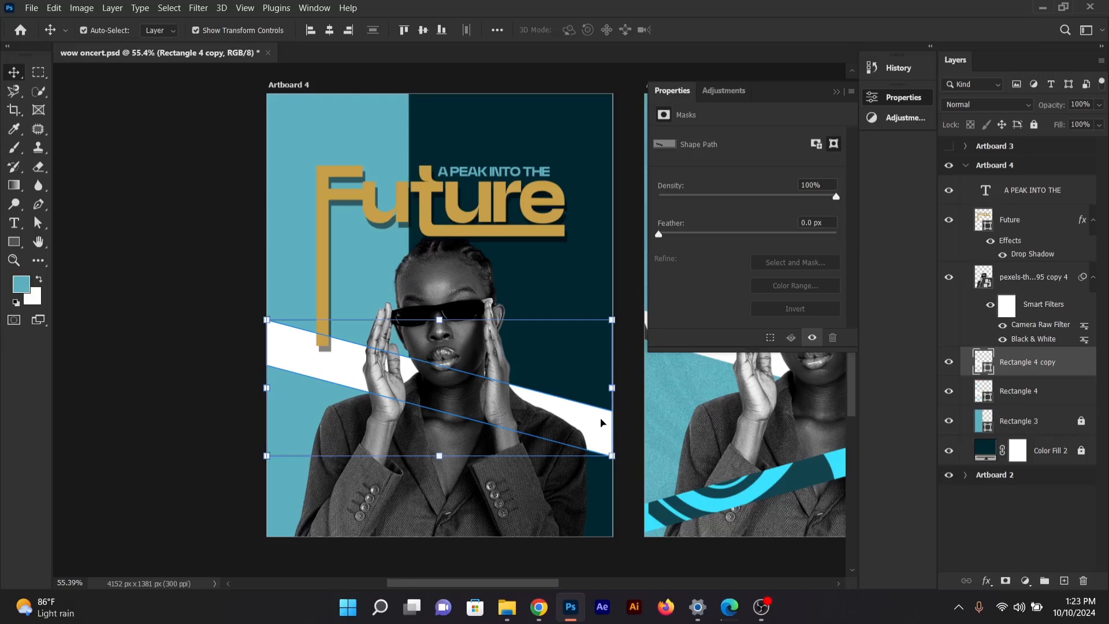
pyautogui.press('ctrl')
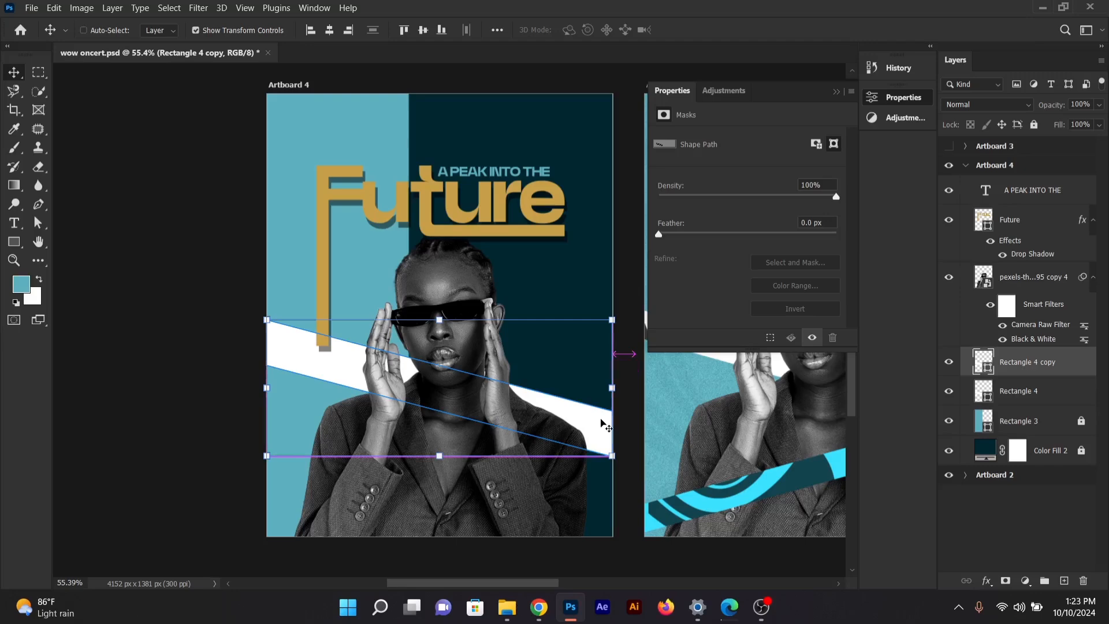
pyautogui.hotkey('ctrl', 't')
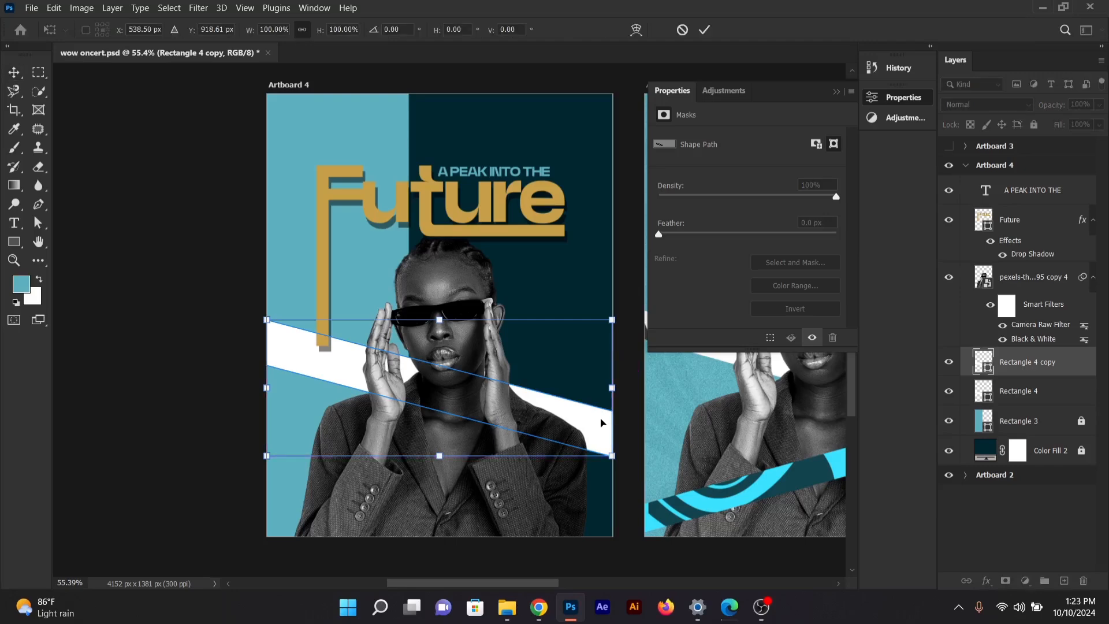
pyautogui.rightClick(601, 424)
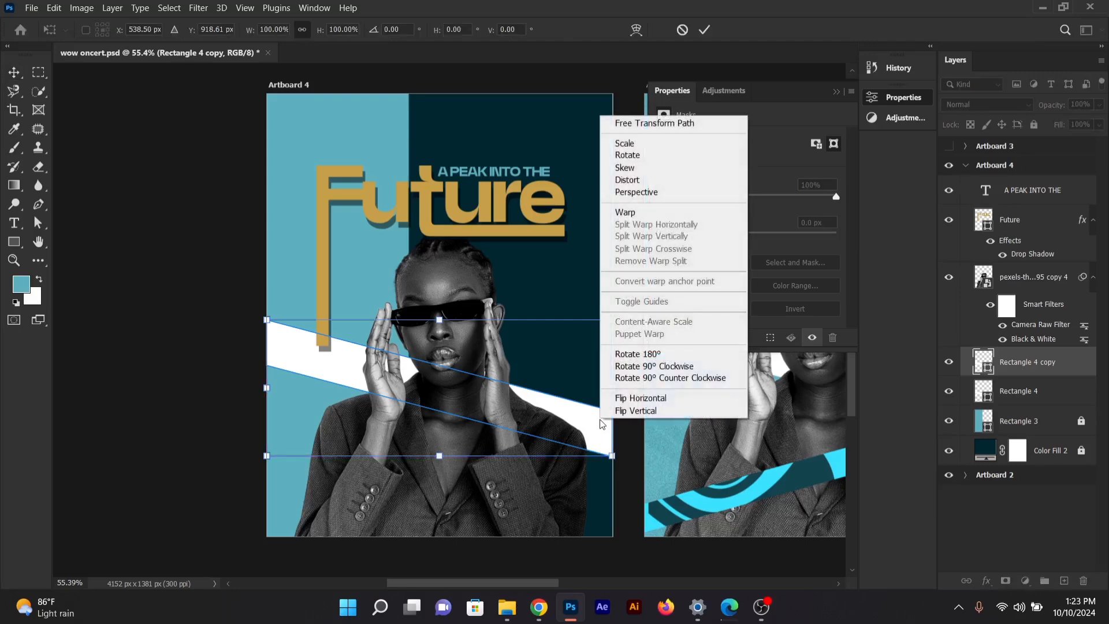
pyautogui.click(633, 411)
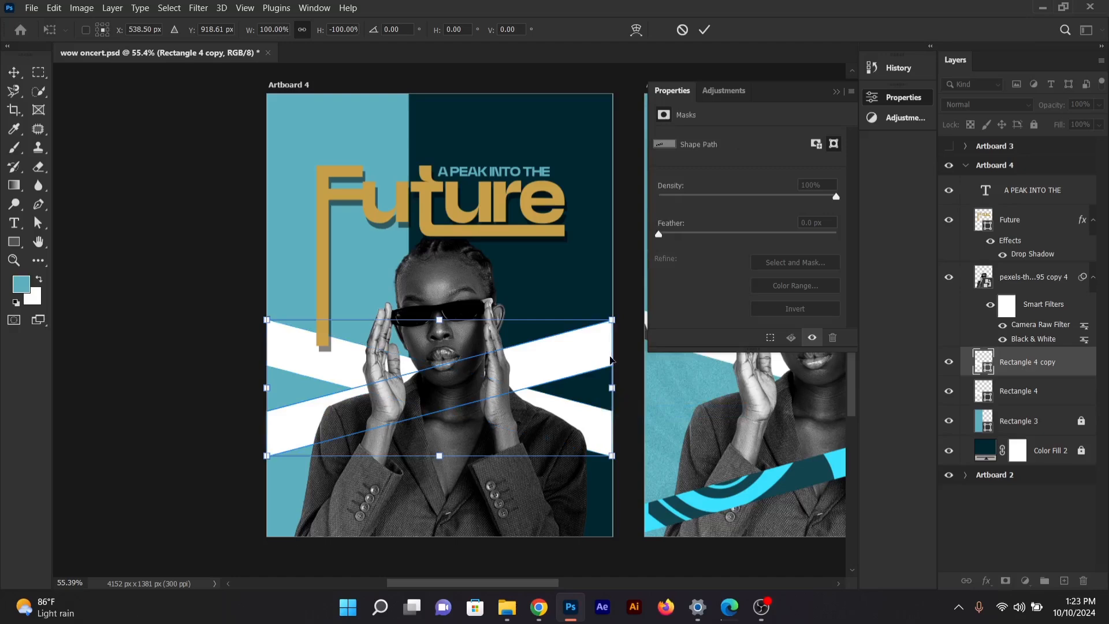
pyautogui.press('Return')
# Step: Move the flipped band straight down until its upper-right corner meets the upper-right corner of the first band at the artboard edge
pyautogui.moveTo(603, 352); pyautogui.dragTo(602, 444)
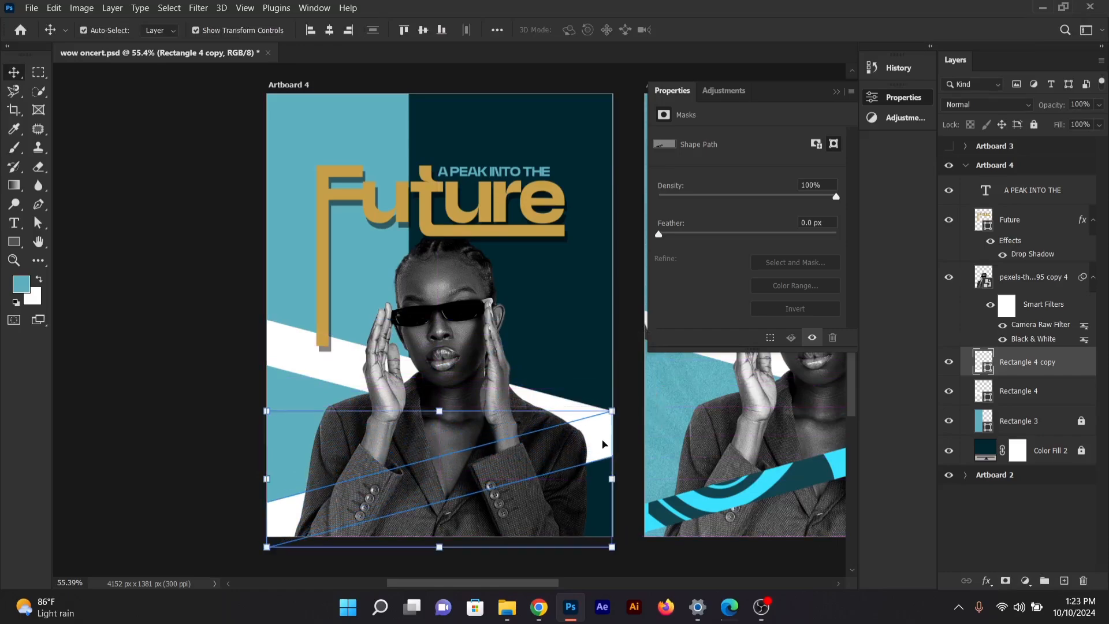
pyautogui.scroll(10, 605, 444)
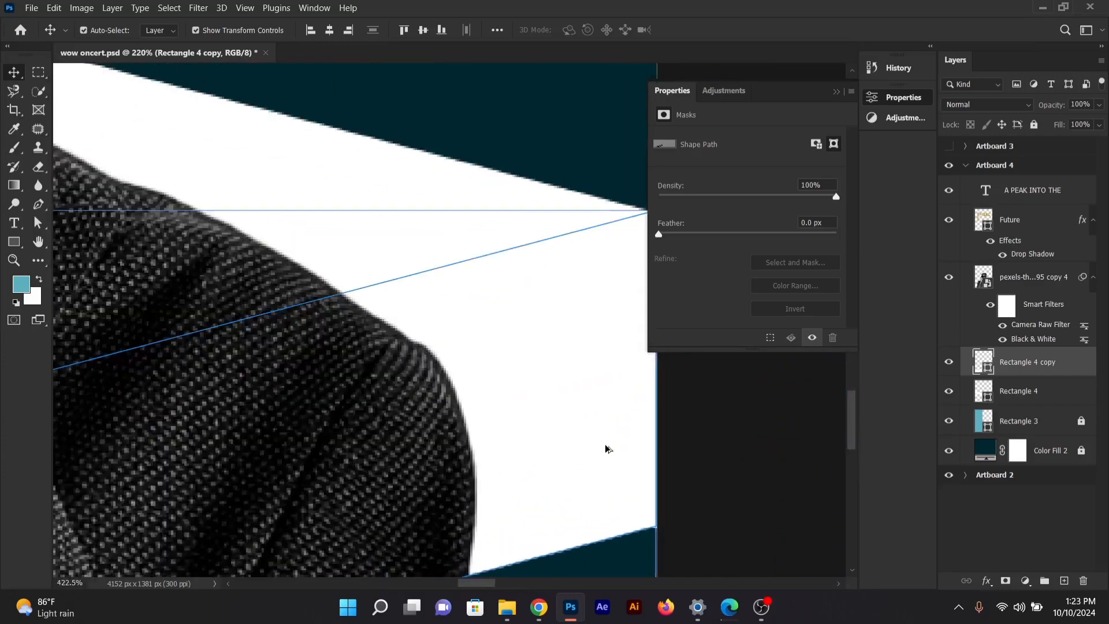
pyautogui.scroll(-5, 589, 406)
pyautogui.scroll(5, 609, 409)
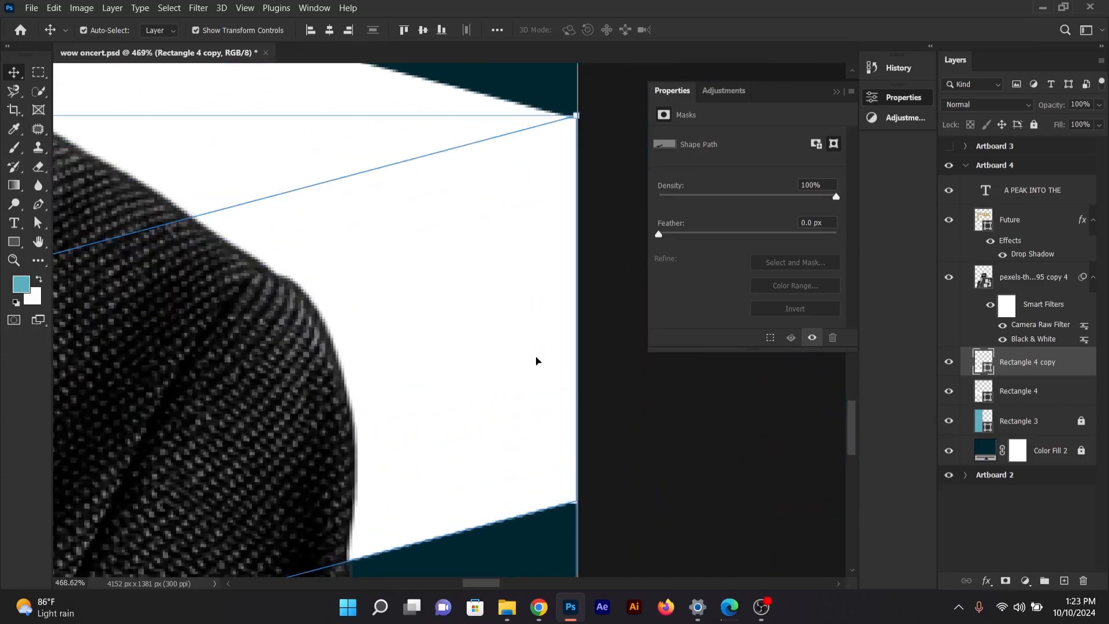
pyautogui.moveTo(536, 360)
pyautogui.mouseDown()
pyautogui.moveTo(532, 379)
pyautogui.moveTo(532, 366)
pyautogui.mouseUp()
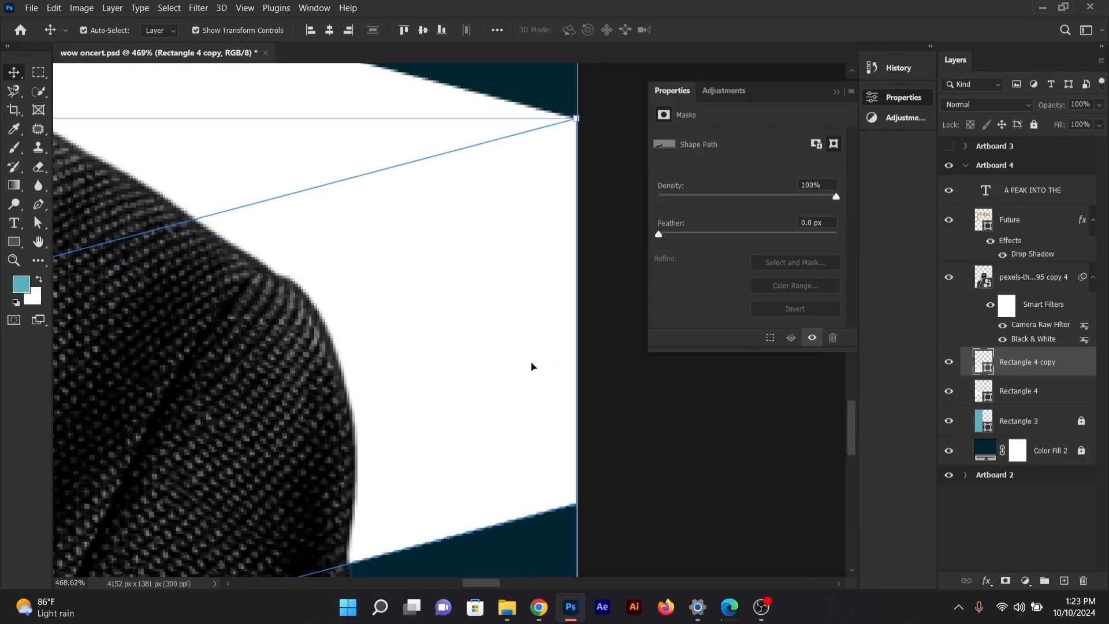
# Step: Bring the flipped white band in front of the portrait, just beneath the Future title in the layer order
pyautogui.scroll(-12, 531, 366)
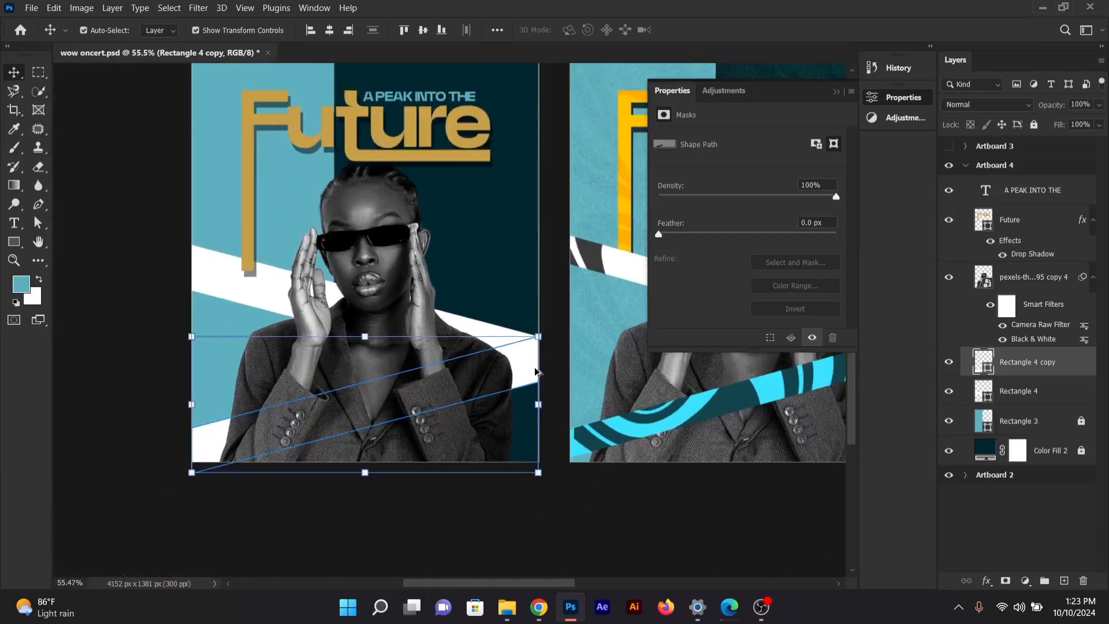
pyautogui.scroll(2, 508, 357)
pyautogui.scroll(1, 508, 353)
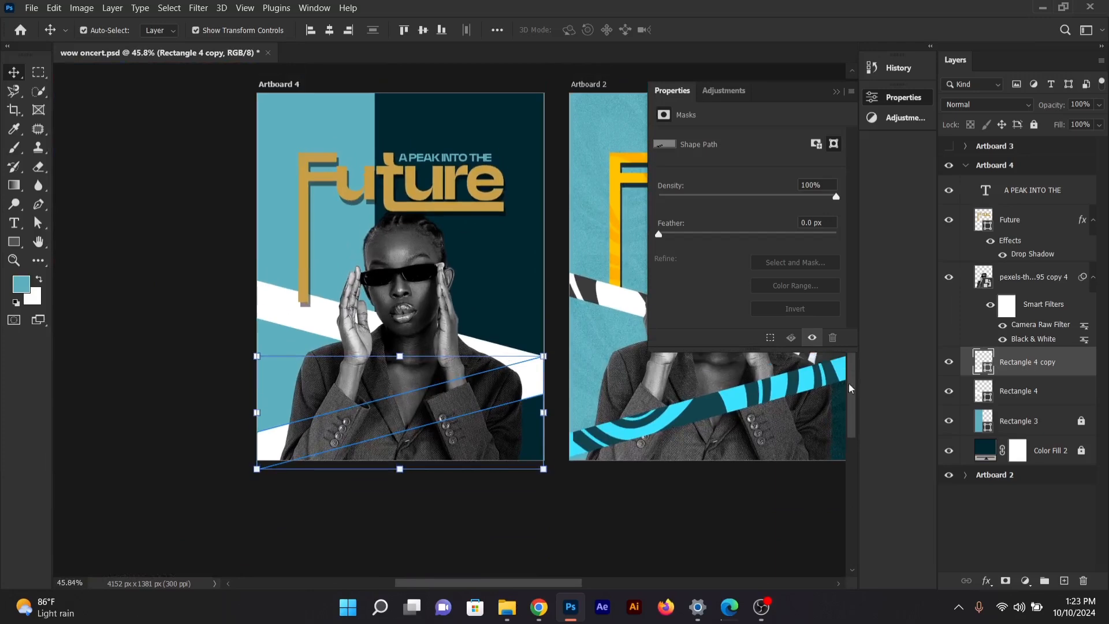
pyautogui.moveTo(1008, 359); pyautogui.dragTo(1008, 270)
pyautogui.click(184, 413)
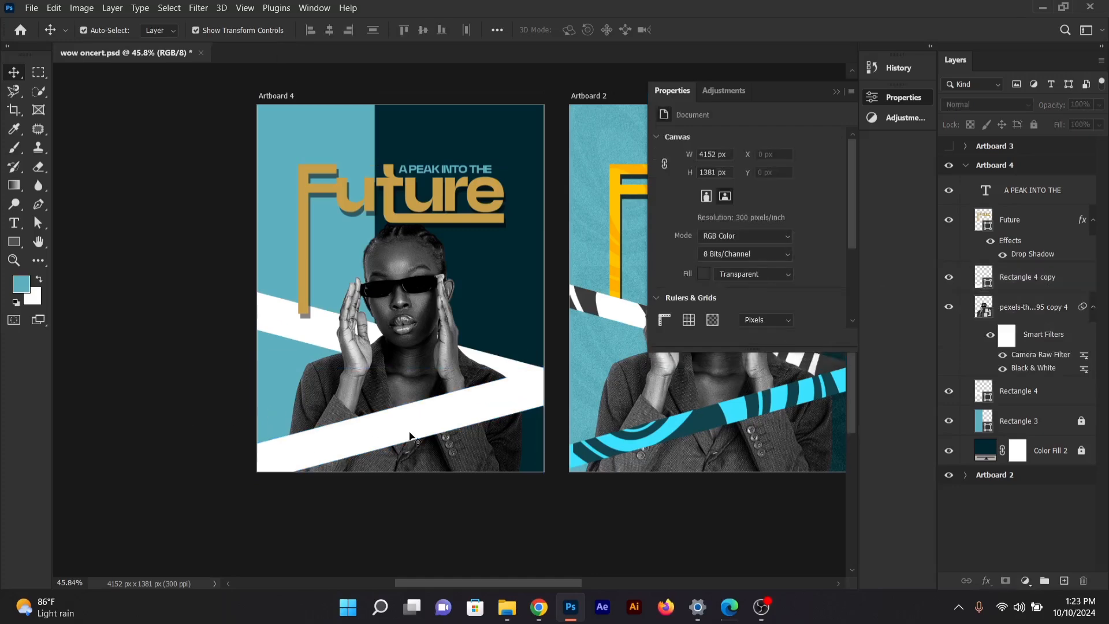
# Step: Move the Future title's layer below the first white band, directly above the teal rectangle, and clear the selection
pyautogui.scroll(4, 414, 439)
pyautogui.scroll(3, 425, 463)
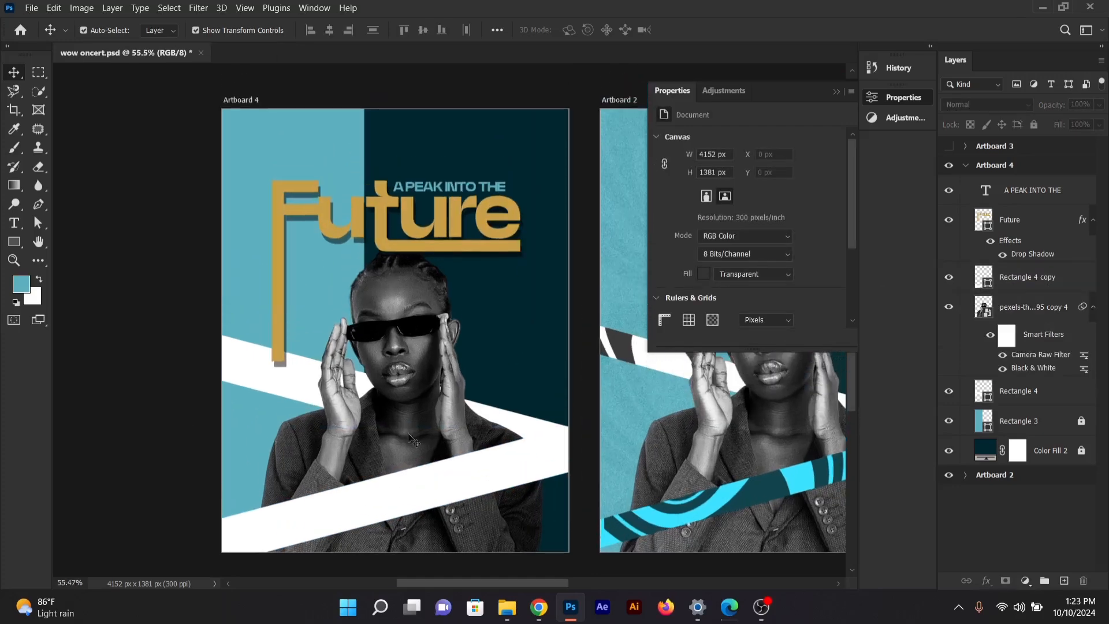
pyautogui.click(300, 206)
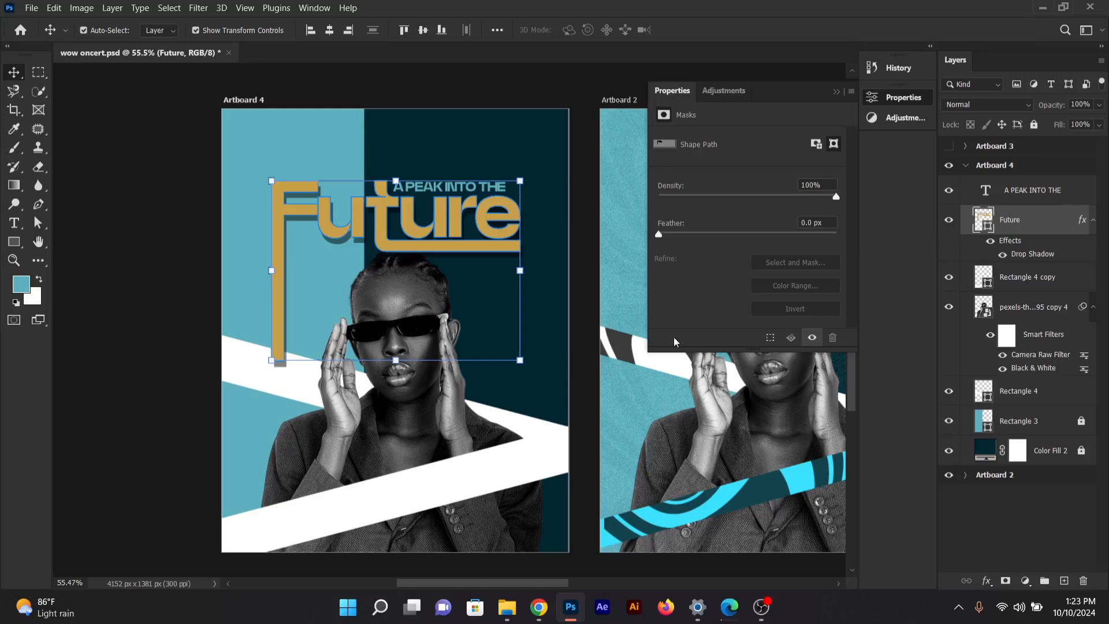
pyautogui.moveTo(1053, 225); pyautogui.dragTo(1039, 404)
pyautogui.click(1022, 337)
pyautogui.click(1023, 336)
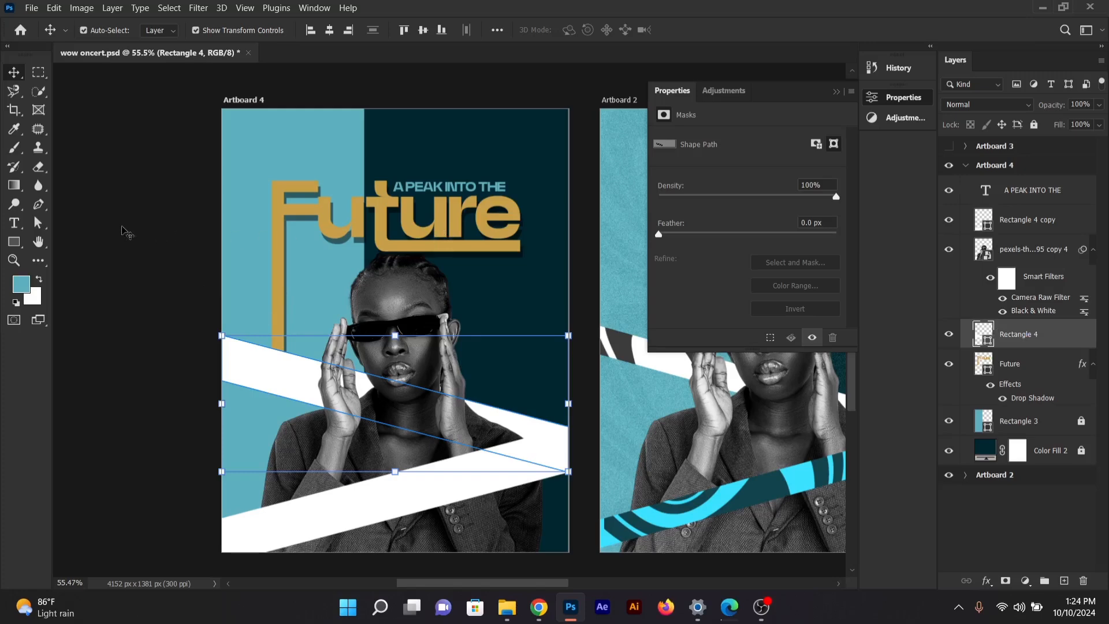
pyautogui.click(169, 260)
pyautogui.scroll(-1, 431, 284)
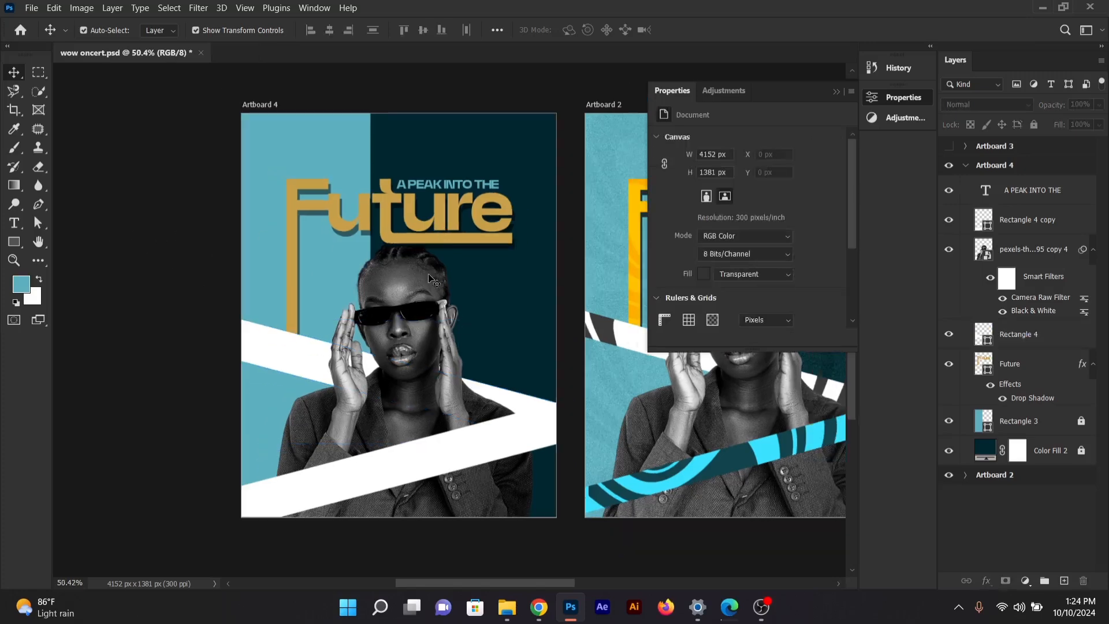
# Step: Add a new empty layer directly above the first white band and name it SHADOW LAYER
pyautogui.click(519, 399)
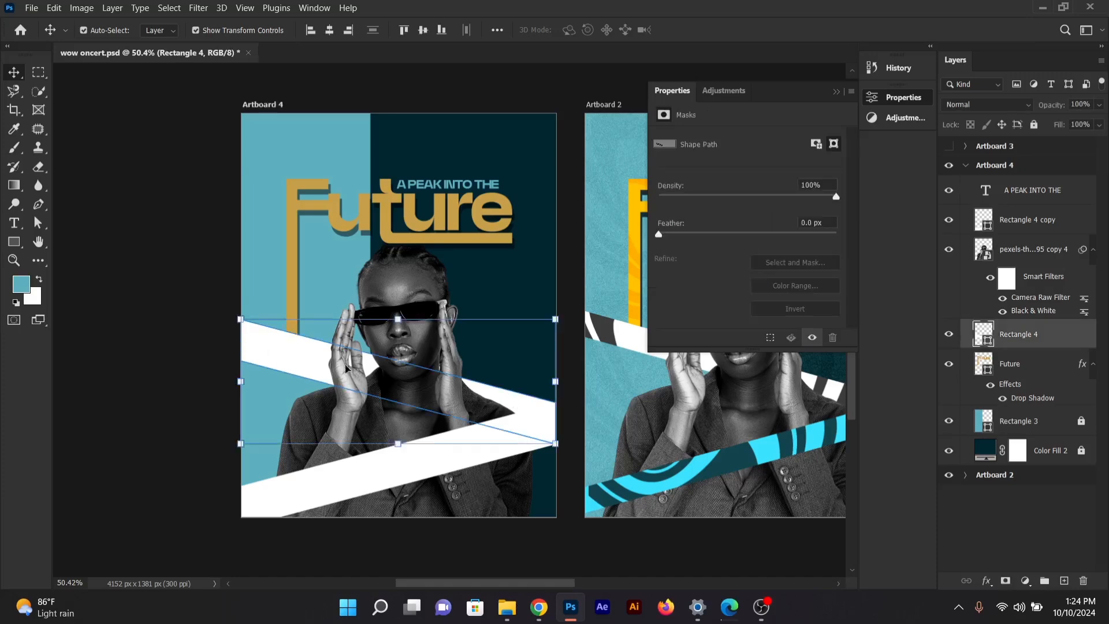
pyautogui.click(161, 455)
pyautogui.click(271, 487)
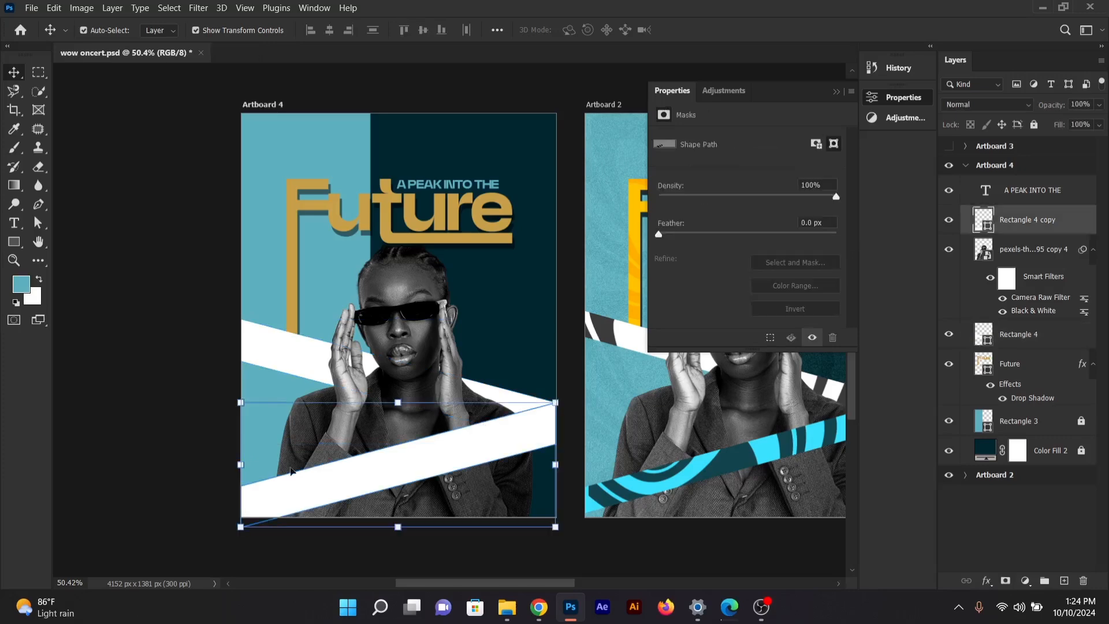
pyautogui.click(286, 350)
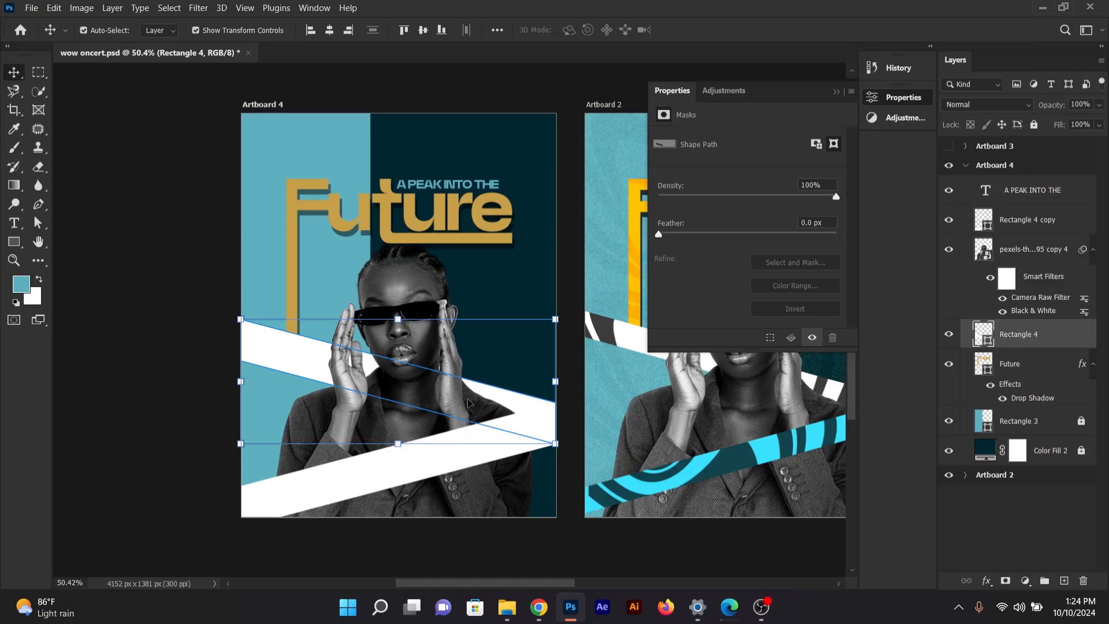
pyautogui.click(1065, 580)
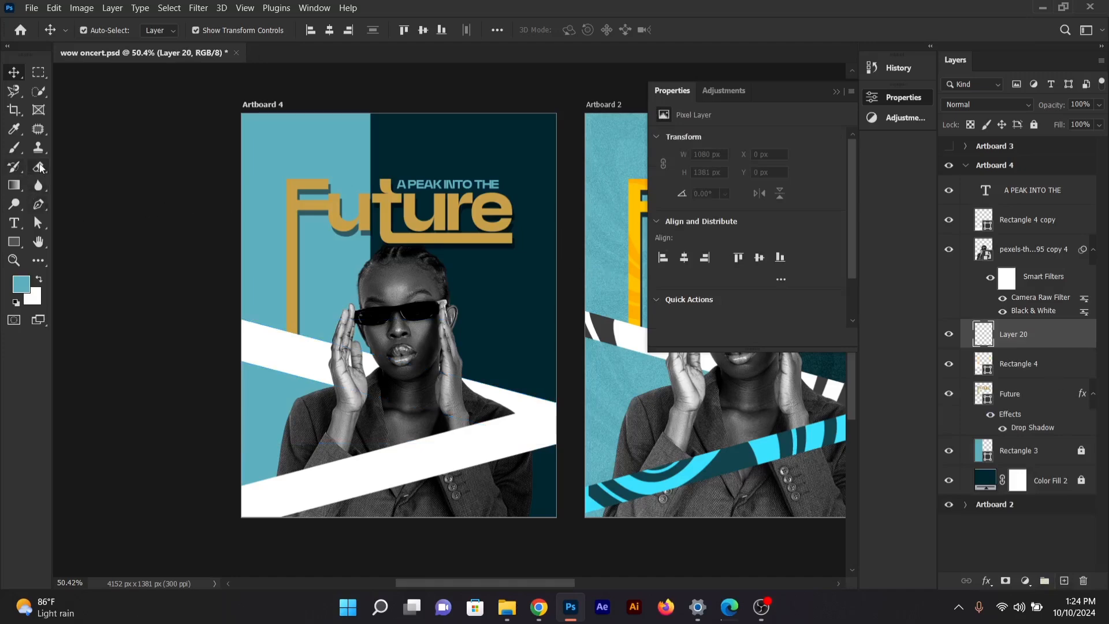
pyautogui.doubleClick(1015, 333)
pyautogui.write('SHADOW LAYER')
pyautogui.press('Return')
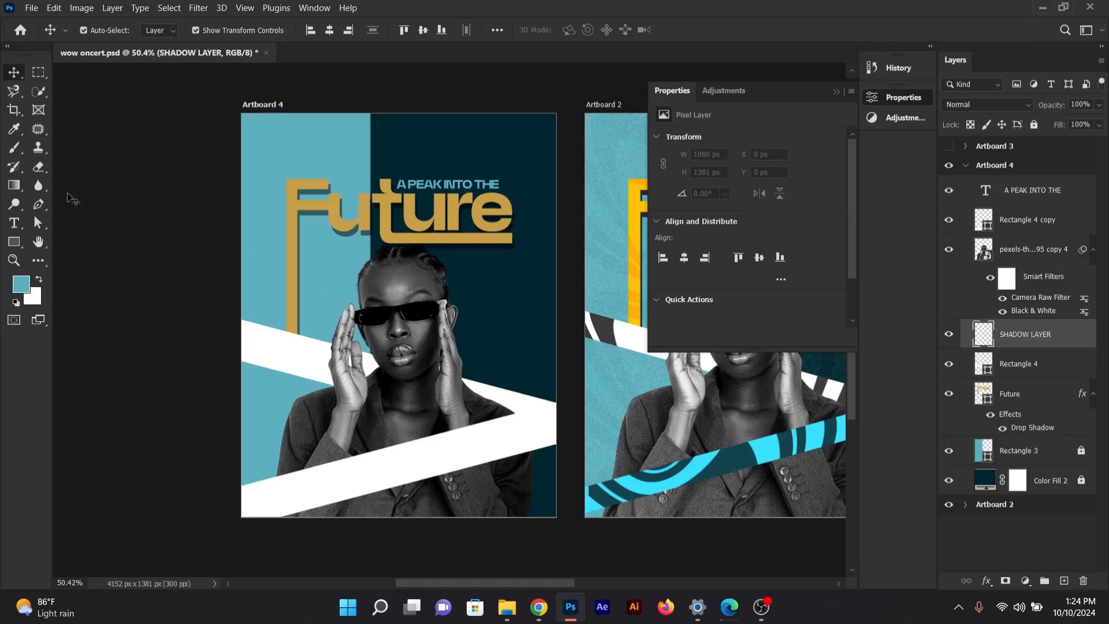
# Step: Switch to the Brush tool and set the foreground color to black
pyautogui.click(15, 152)
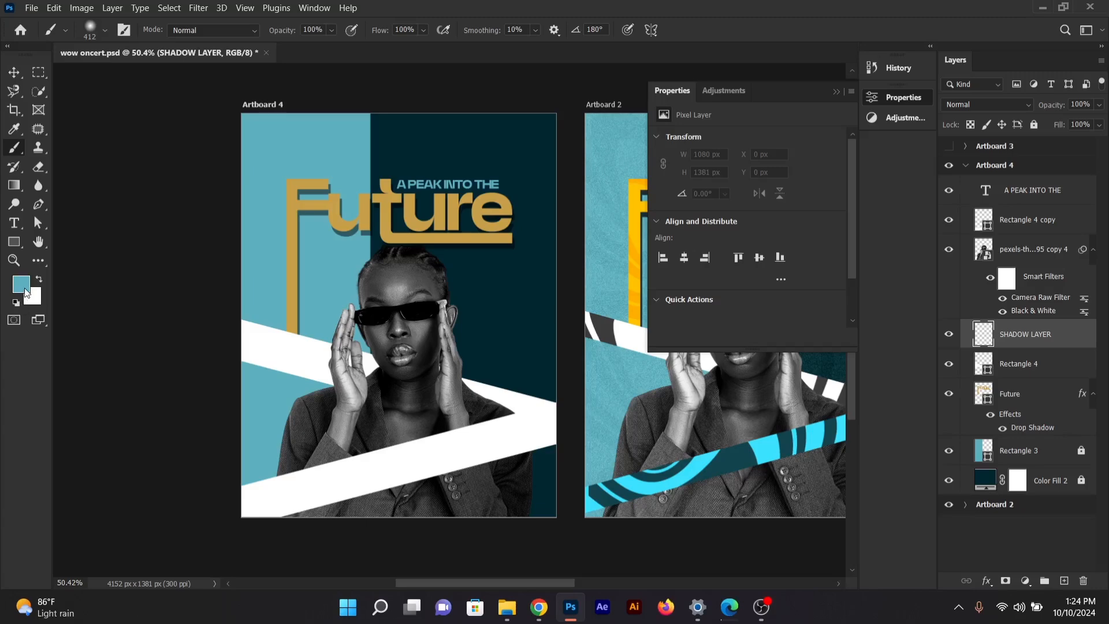
pyautogui.click(26, 289)
pyautogui.click(615, 477)
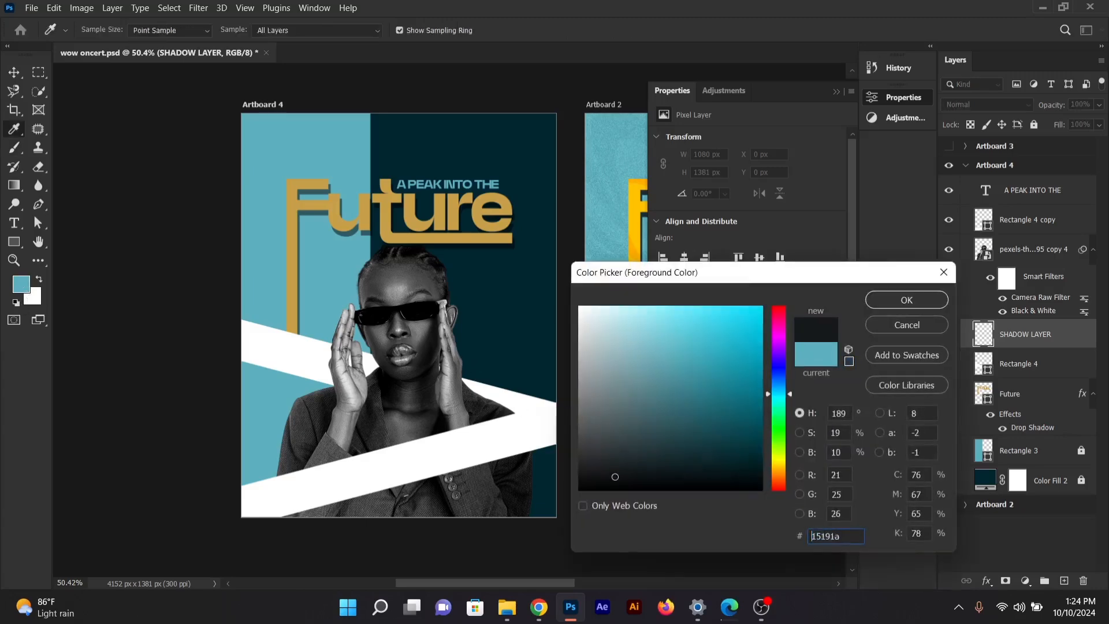
pyautogui.moveTo(615, 477); pyautogui.dragTo(618, 491)
pyautogui.click(894, 301)
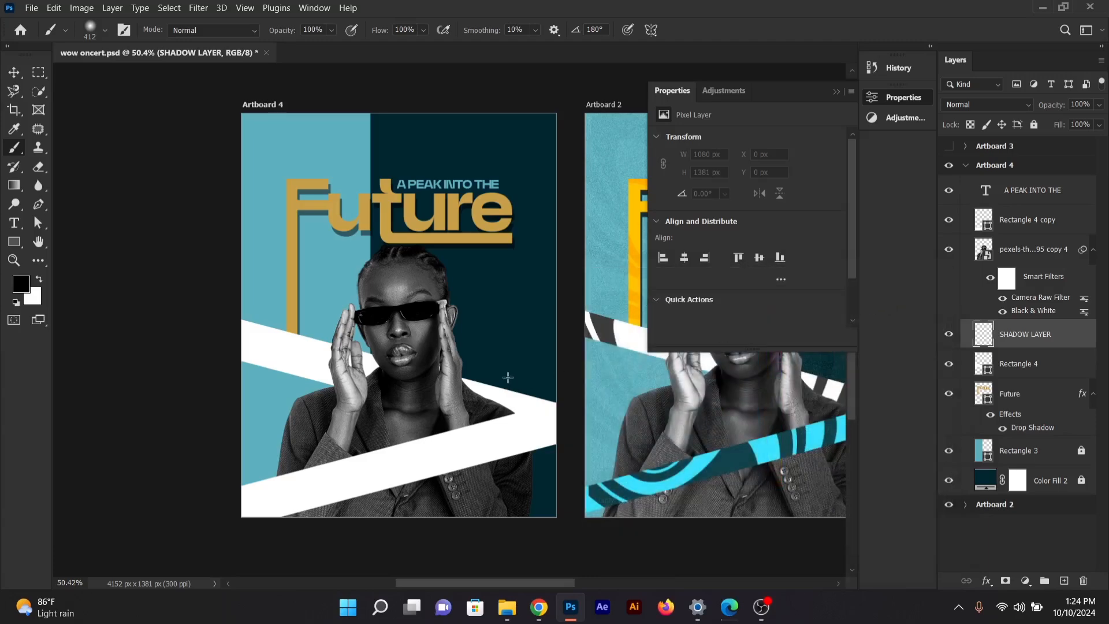
# Step: Enlarge the brush to 446 px and paint a black shadow on SHADOW LAYER where the two bands meet near the artboard's right edge
pyautogui.scroll(-2, 480, 391)
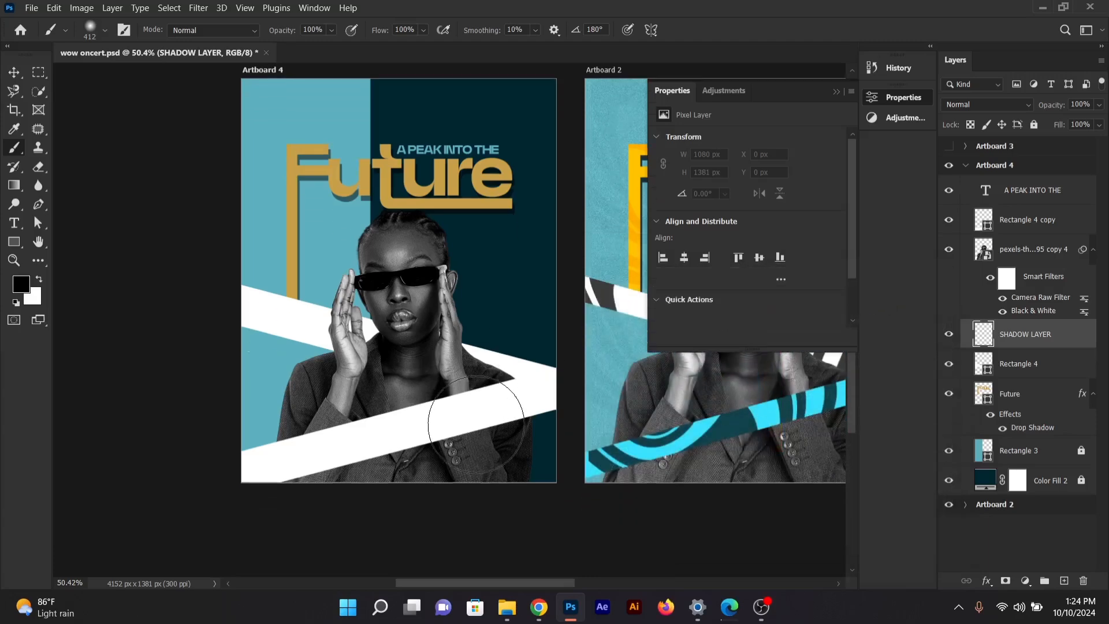
pyautogui.moveTo(478, 417); pyautogui.dragTo(490, 427)
pyautogui.click(502, 352)
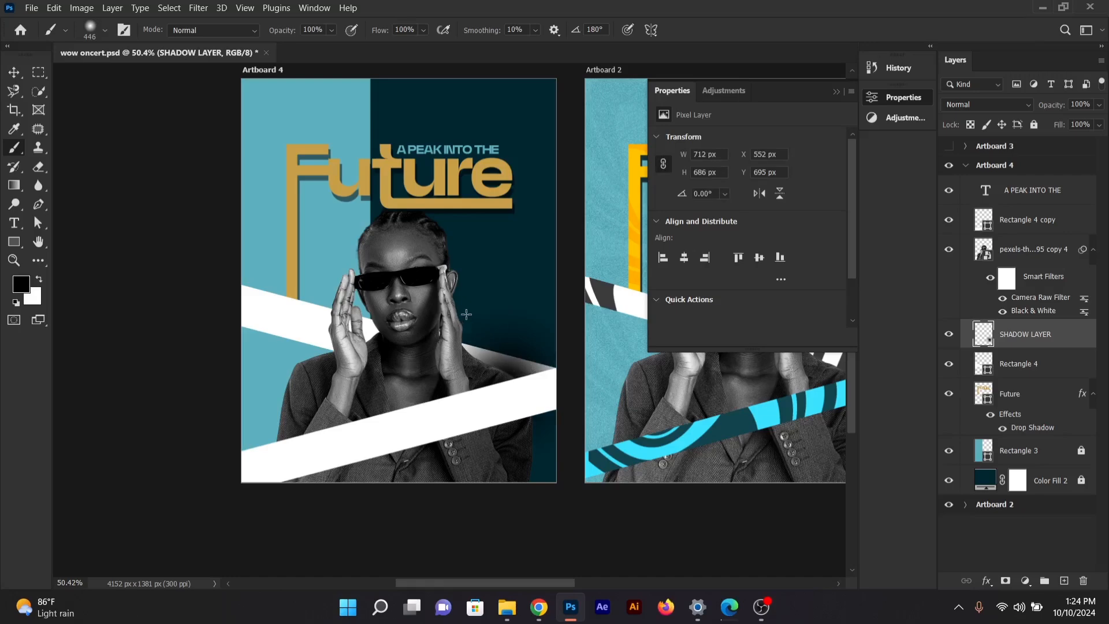
pyautogui.hotkey('ctrl', 'z')
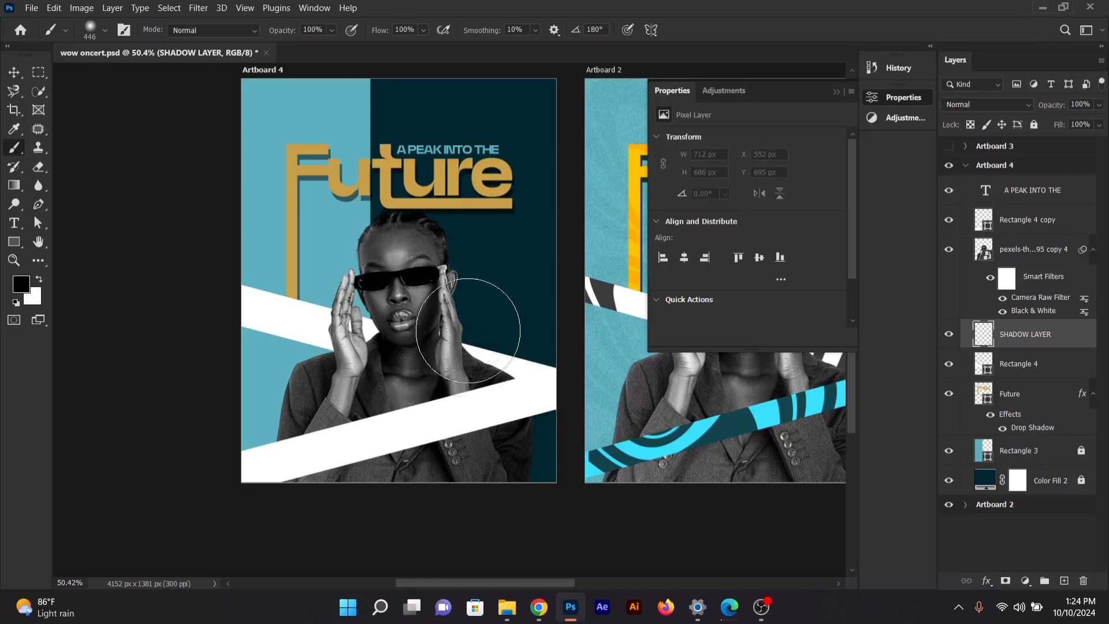
pyautogui.scroll(-1, 519, 420)
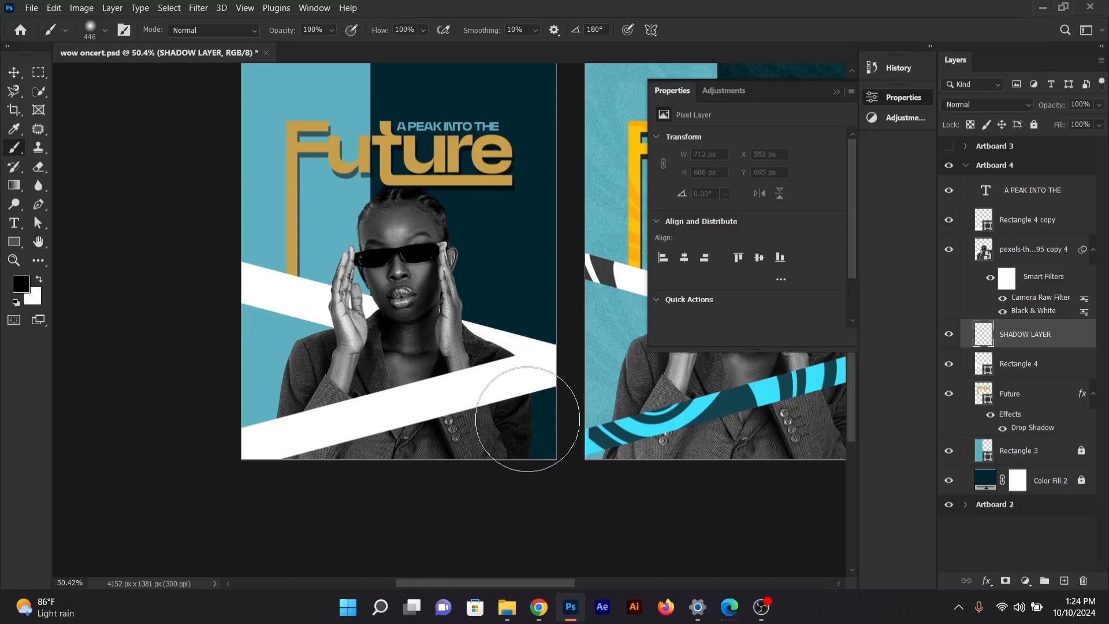
pyautogui.click(531, 428)
pyautogui.click(543, 412)
pyautogui.click(515, 409)
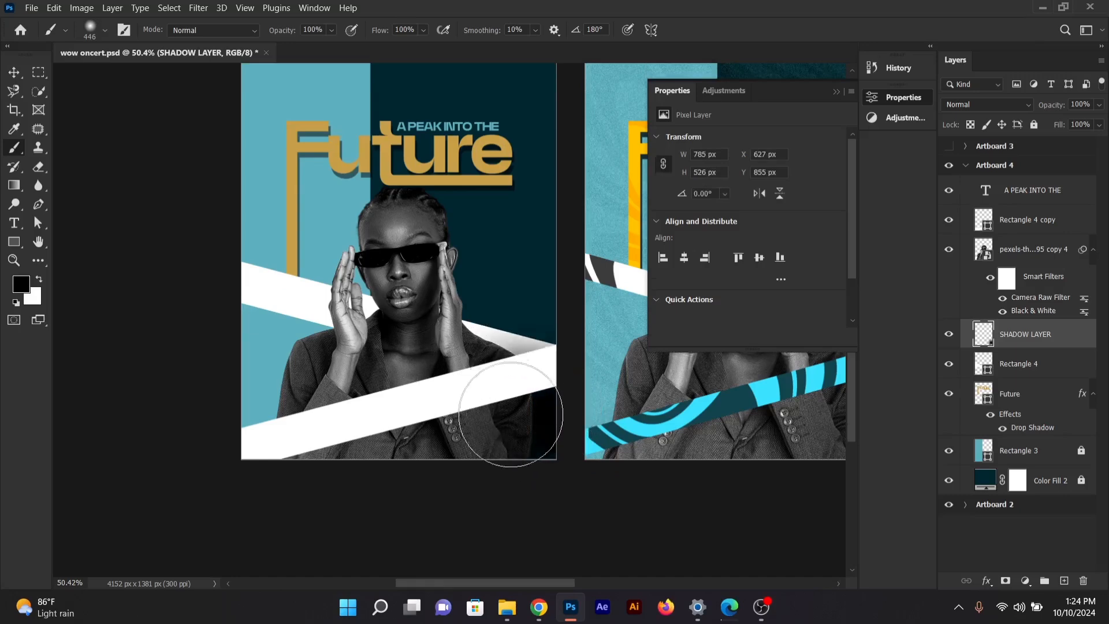
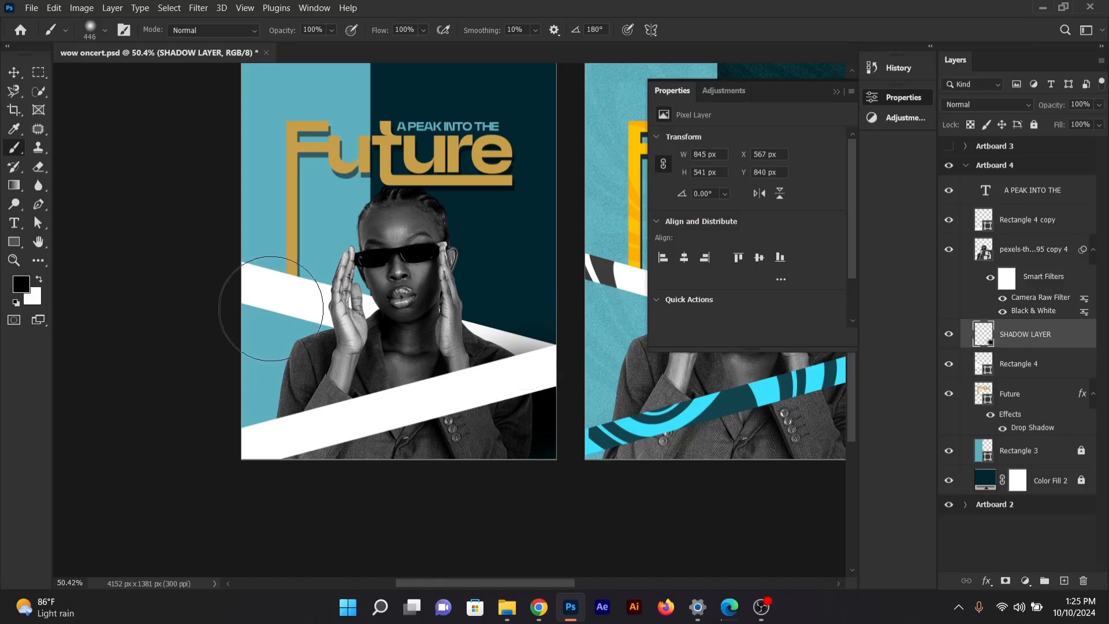
# Step: Clip SHADOW LAYER to the first white band's layer, Rectangle 4, with a clipping mask
pyautogui.click(1041, 362)
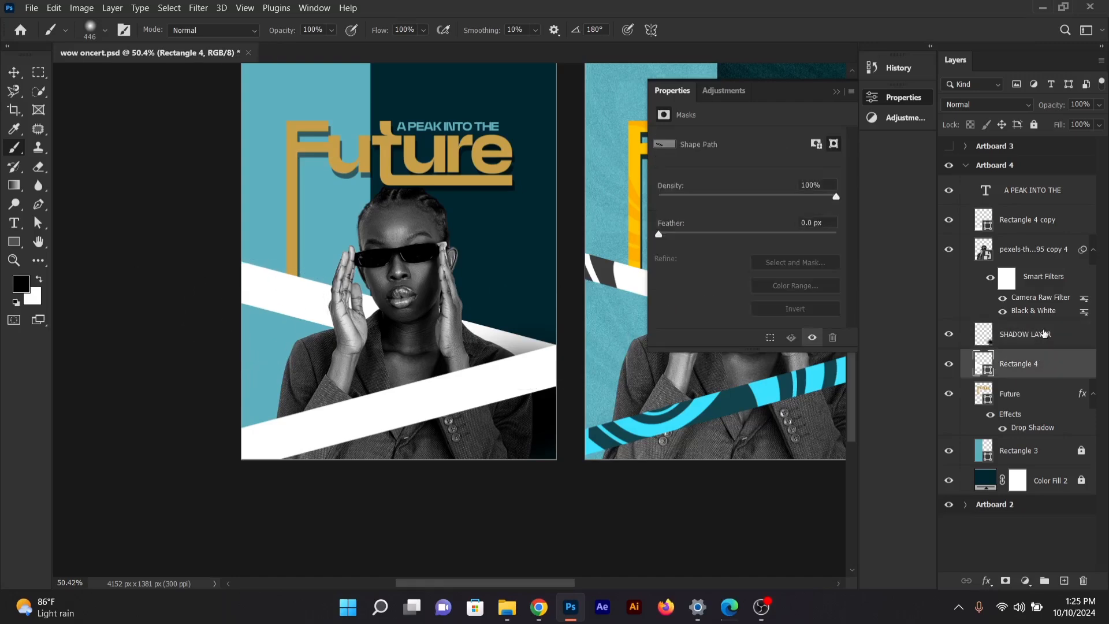
pyautogui.click(1047, 334)
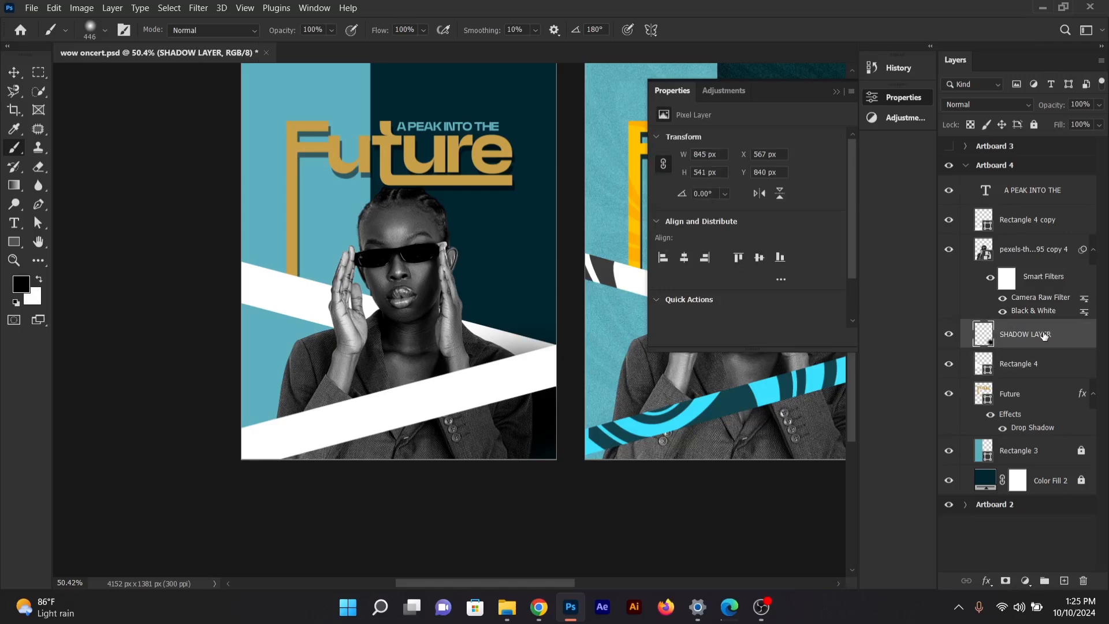
pyautogui.rightClick(1047, 338)
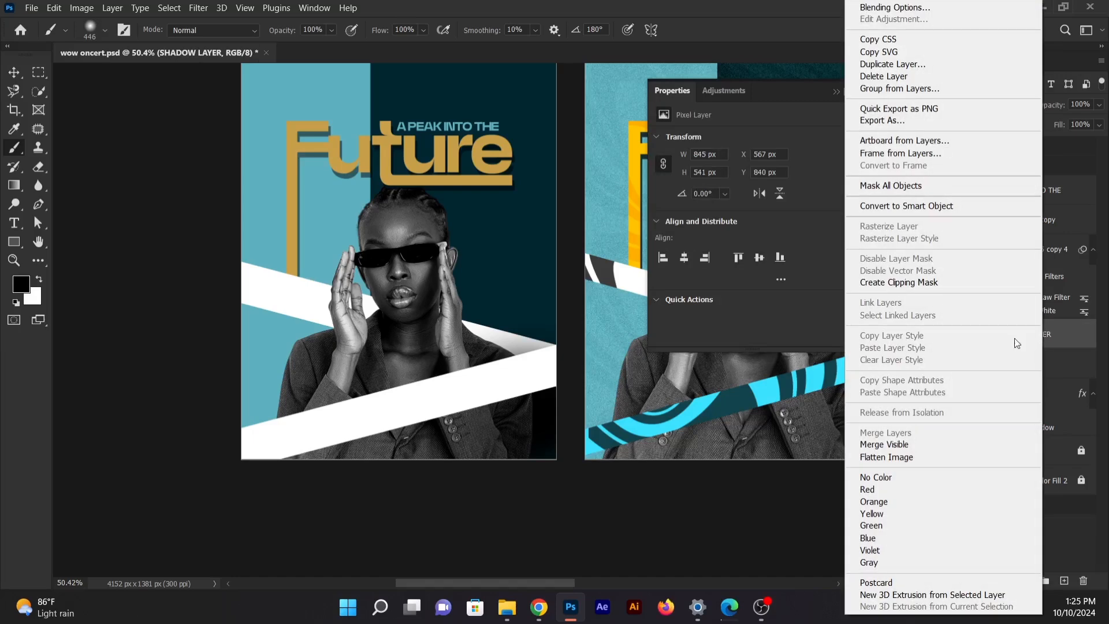
pyautogui.click(906, 283)
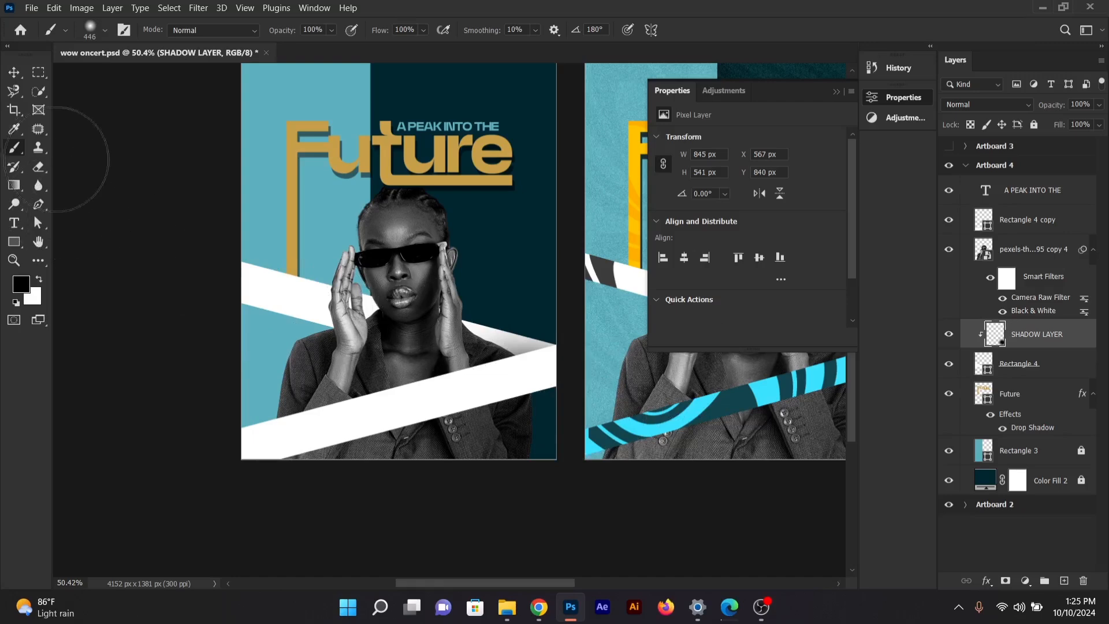
# Step: Switch to the Move tool, clear the layer selection and collapse the Properties panel
pyautogui.click(14, 72)
pyautogui.click(109, 222)
pyautogui.scroll(1, 294, 291)
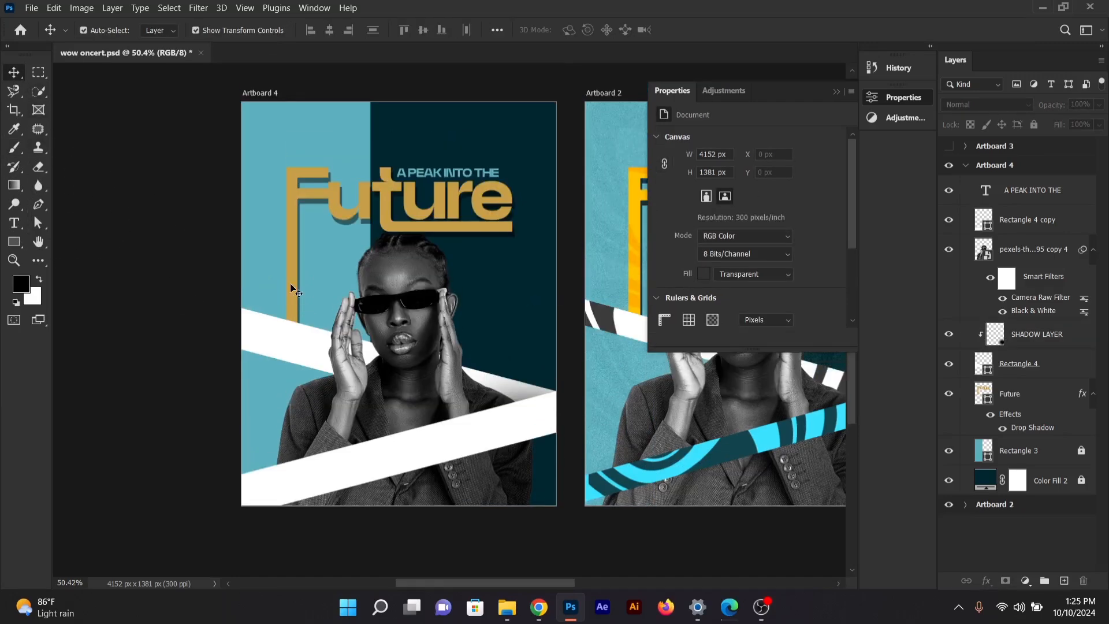
pyautogui.click(836, 92)
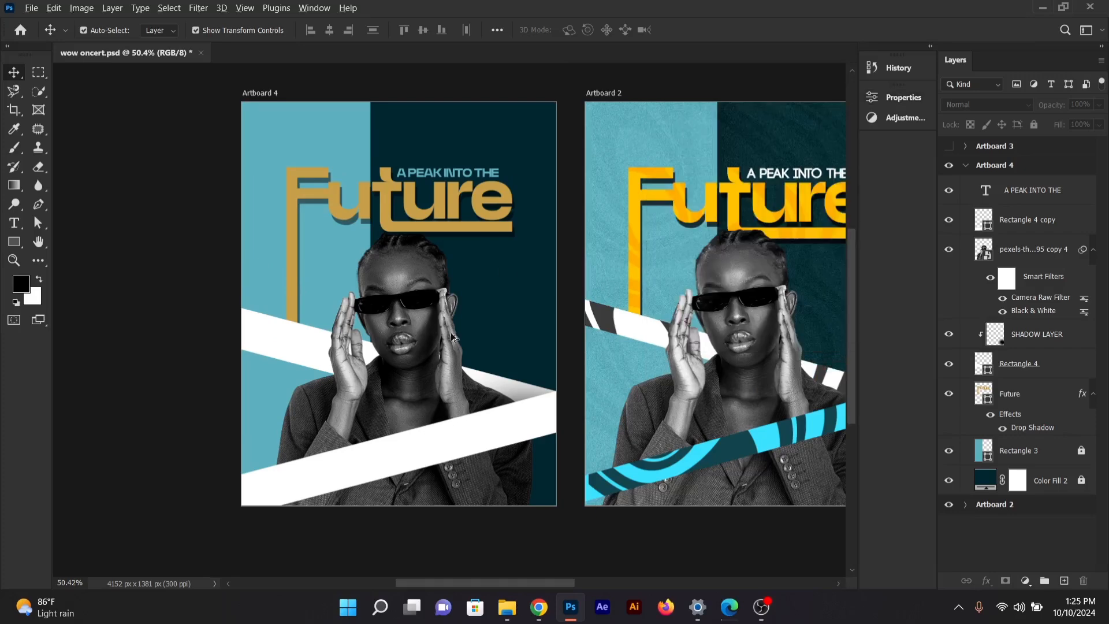
pyautogui.scroll(-1, 453, 334)
pyautogui.scroll(3, 312, 358)
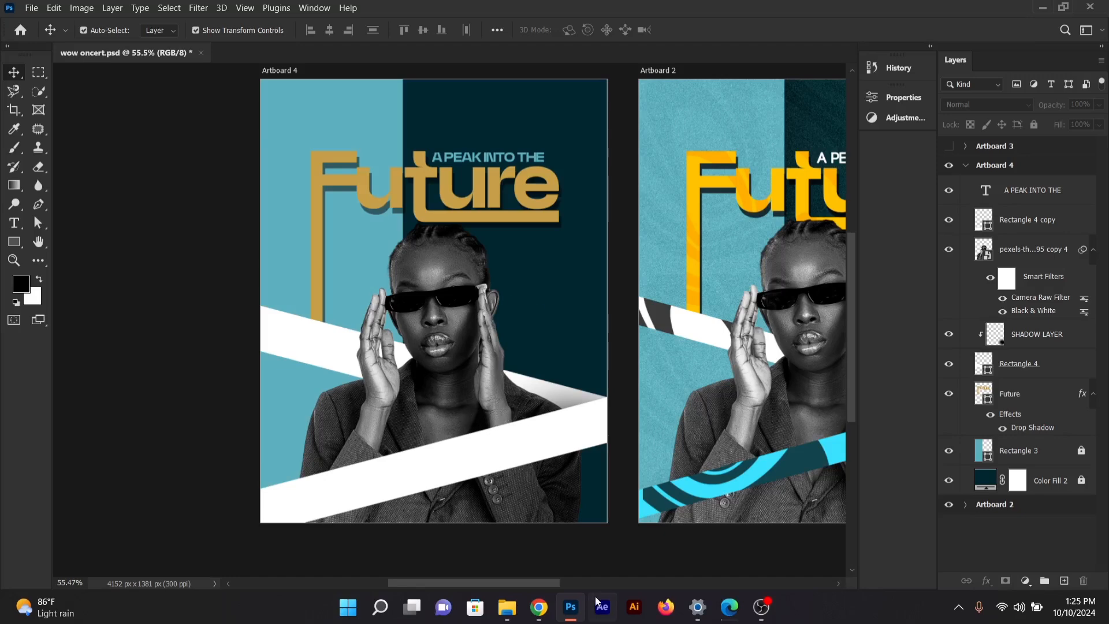
# Step: Place the black-and-white wavy pattern image maxresdefault (1) from the Downloads folder into the poster document
pyautogui.click(507, 606)
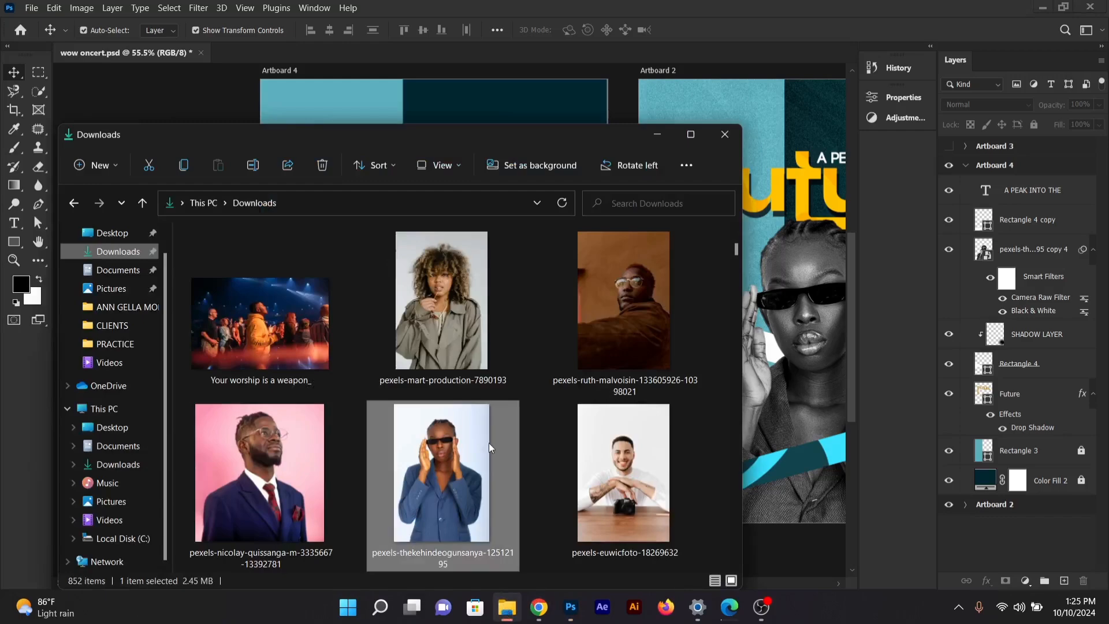
pyautogui.scroll(-10, 487, 444)
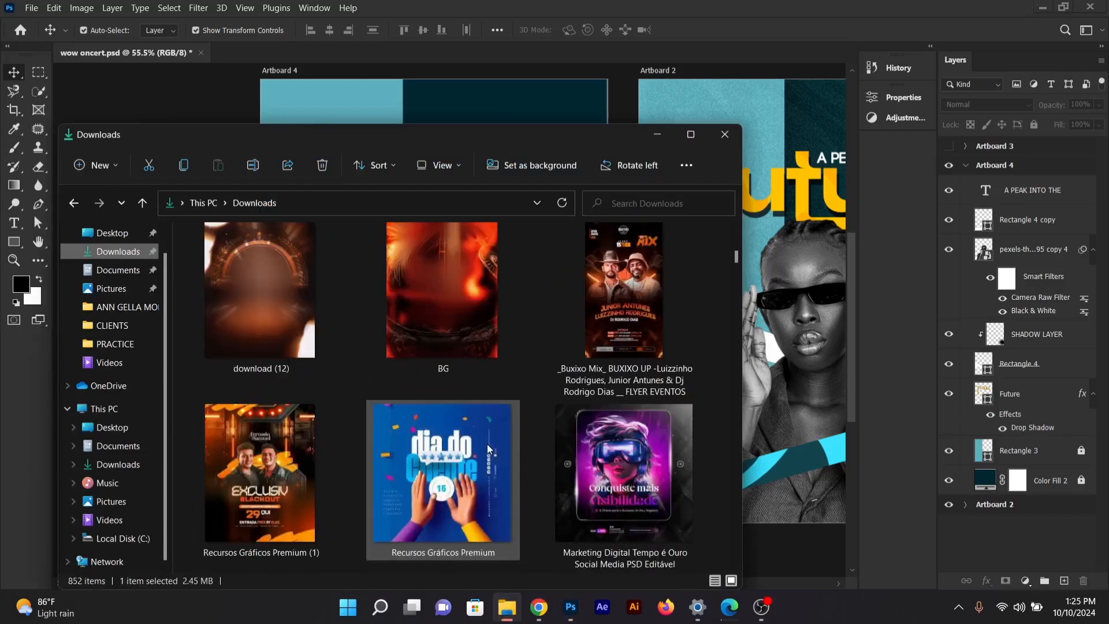
pyautogui.scroll(-10, 487, 444)
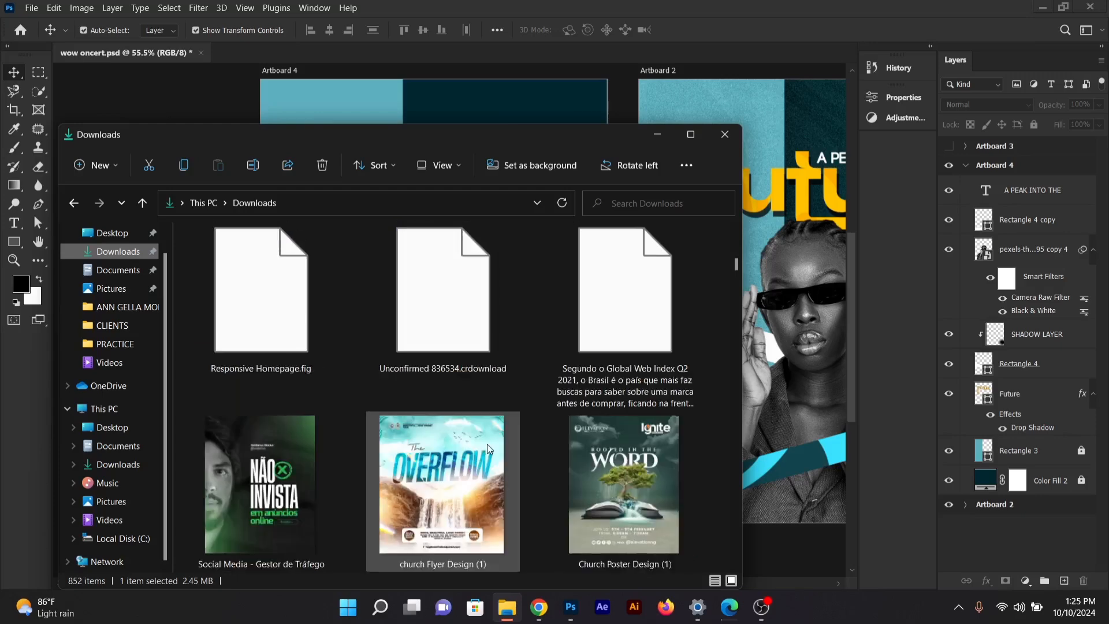
pyautogui.scroll(-10, 487, 444)
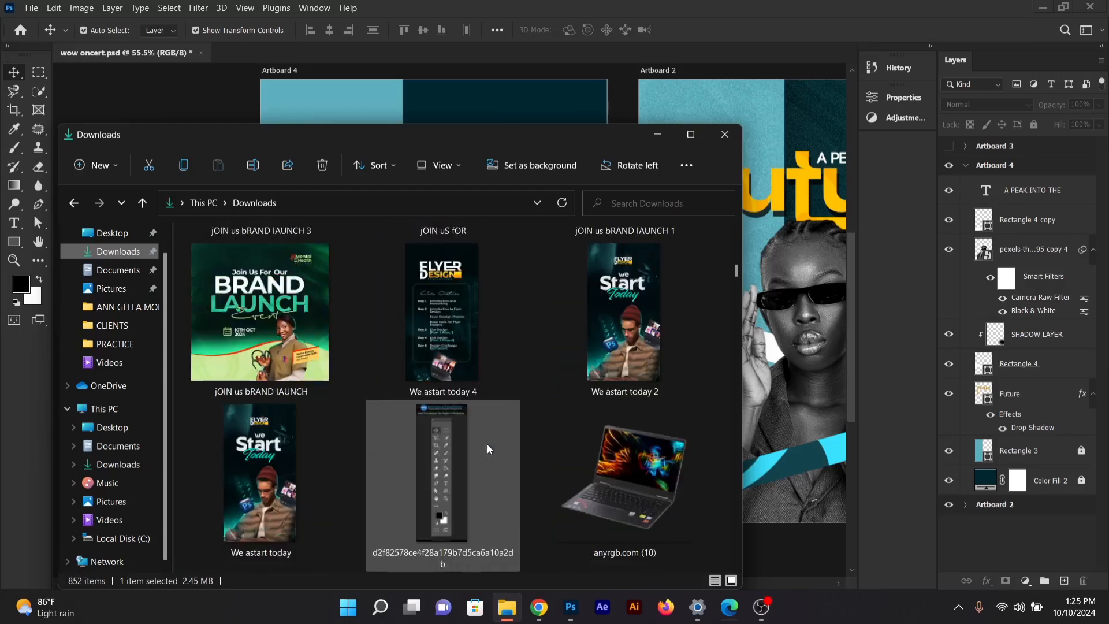
pyautogui.scroll(-10, 487, 444)
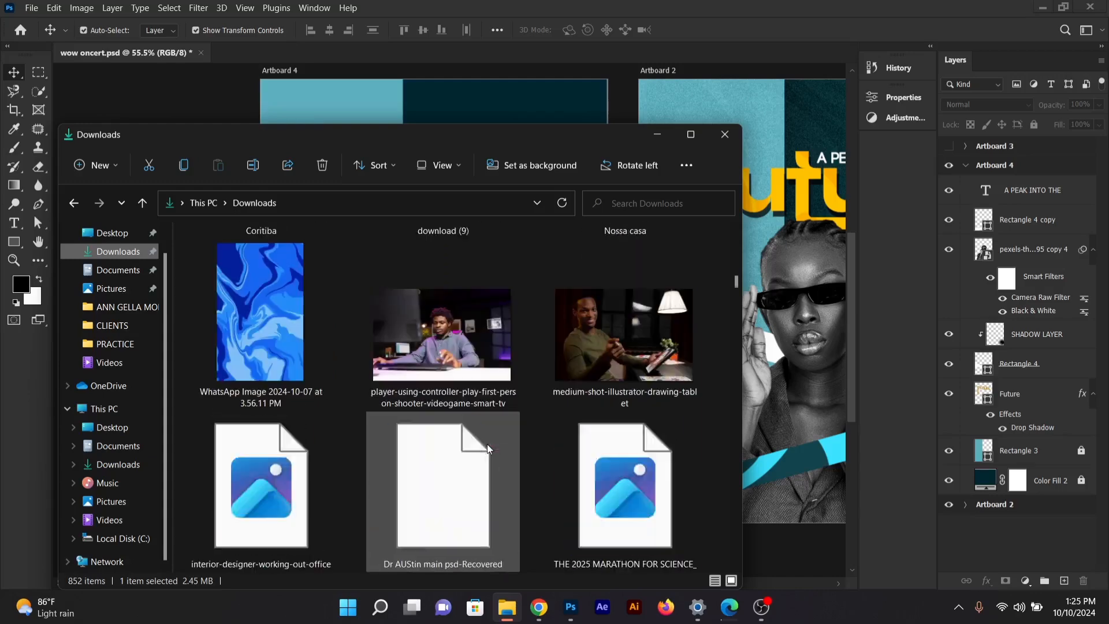
pyautogui.scroll(-10, 487, 445)
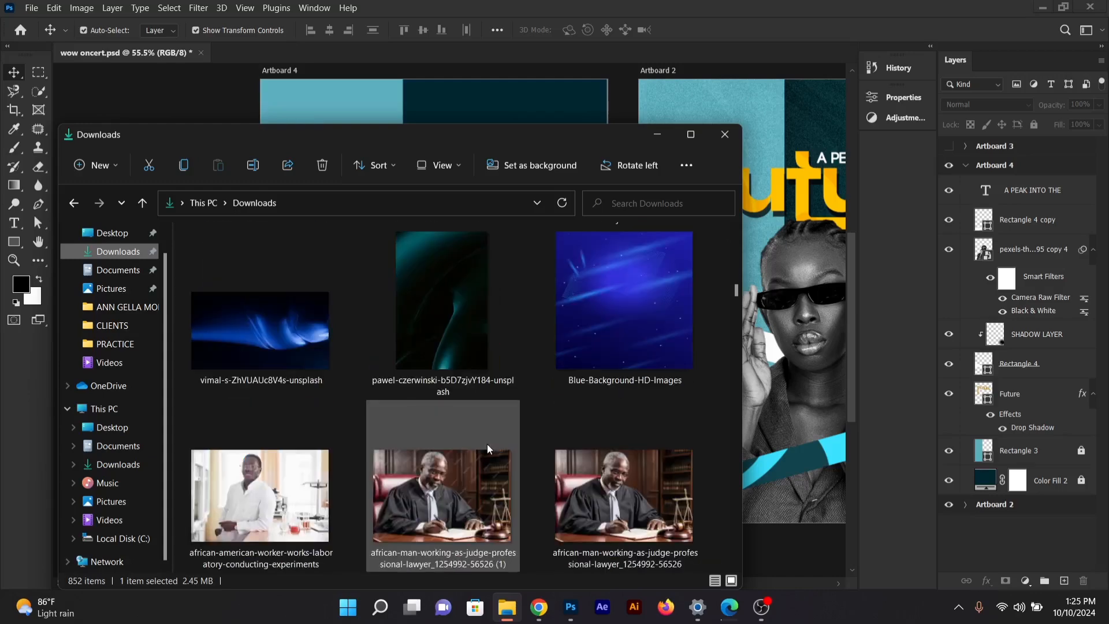
pyautogui.scroll(-10, 487, 445)
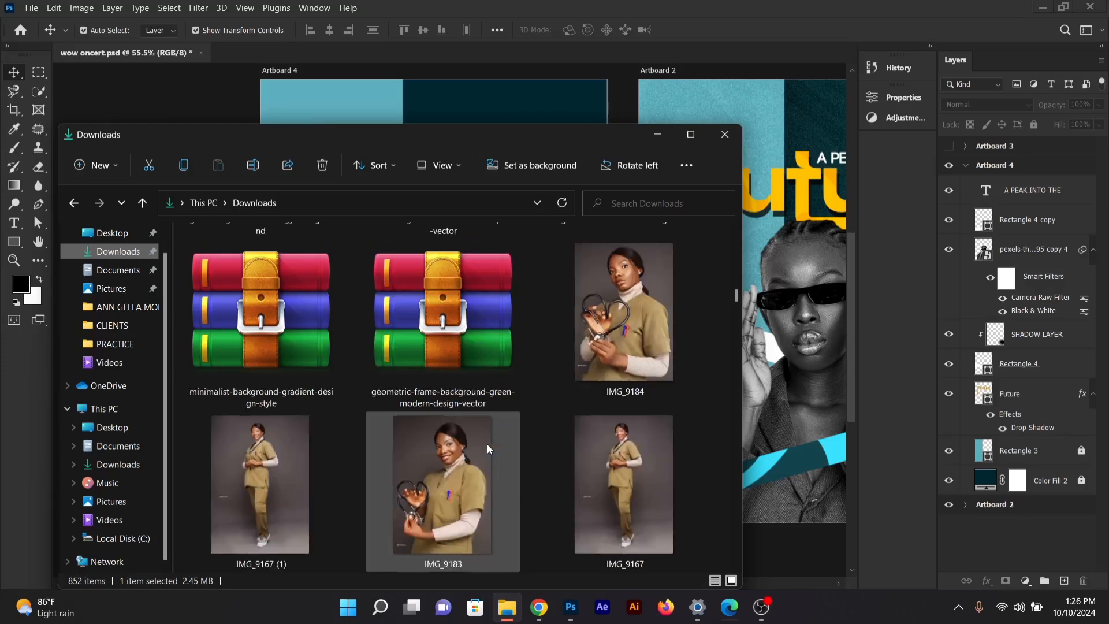
pyautogui.scroll(-10, 487, 448)
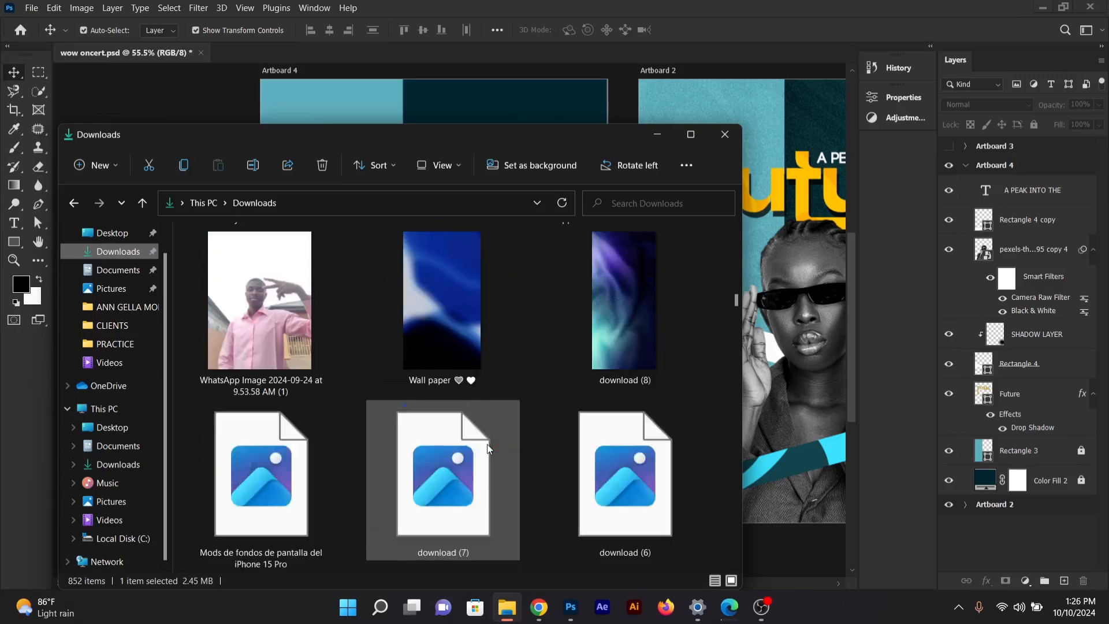
pyautogui.scroll(-10, 487, 449)
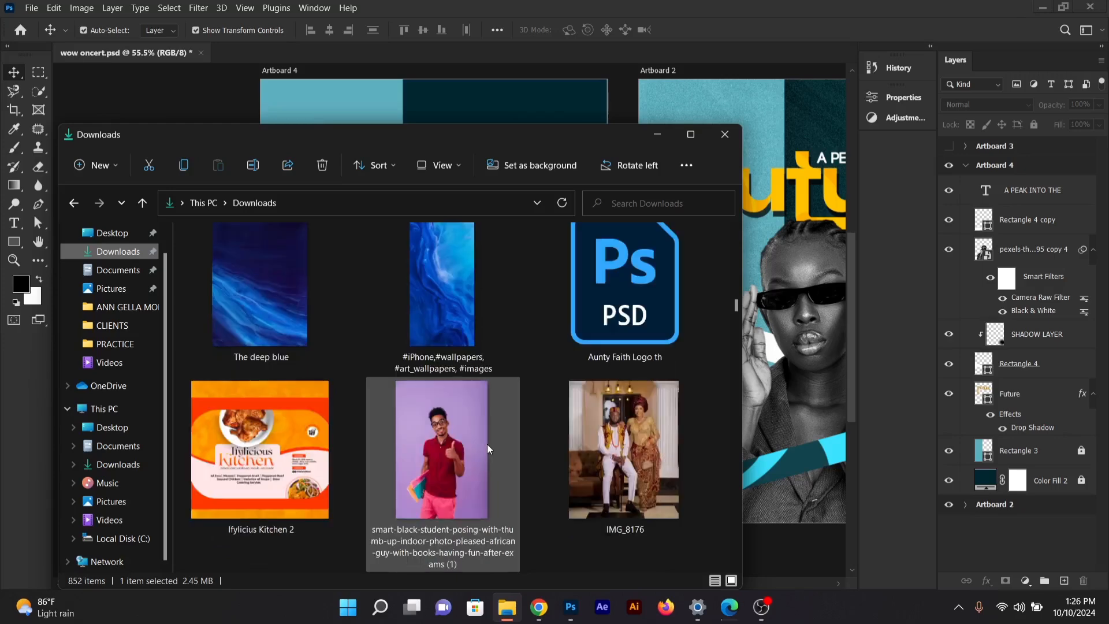
pyautogui.scroll(-10, 487, 445)
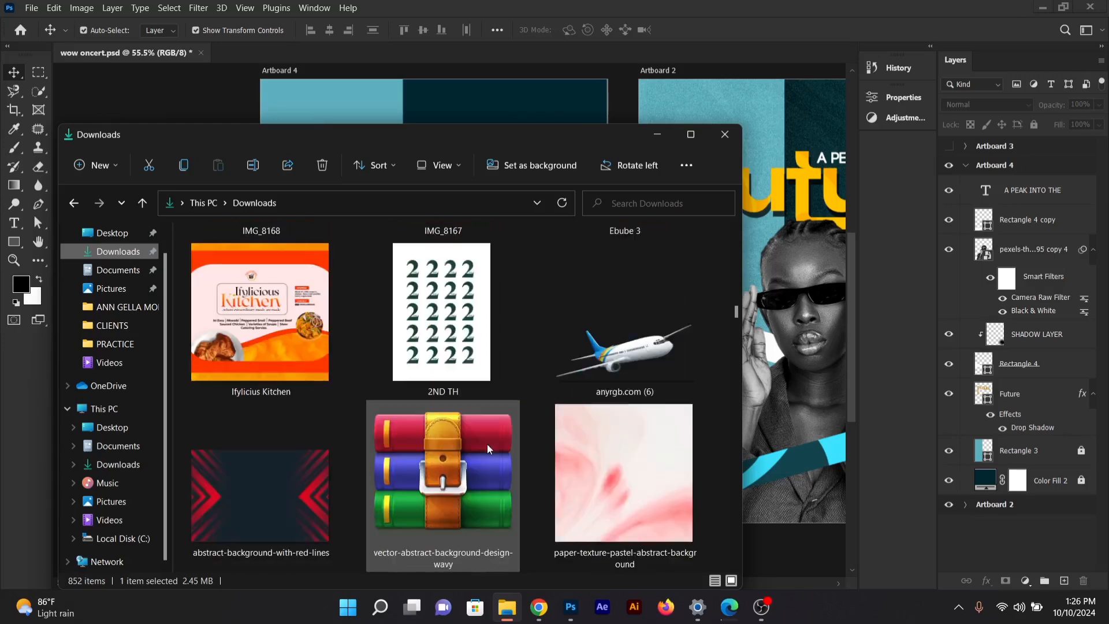
pyautogui.scroll(-10, 487, 449)
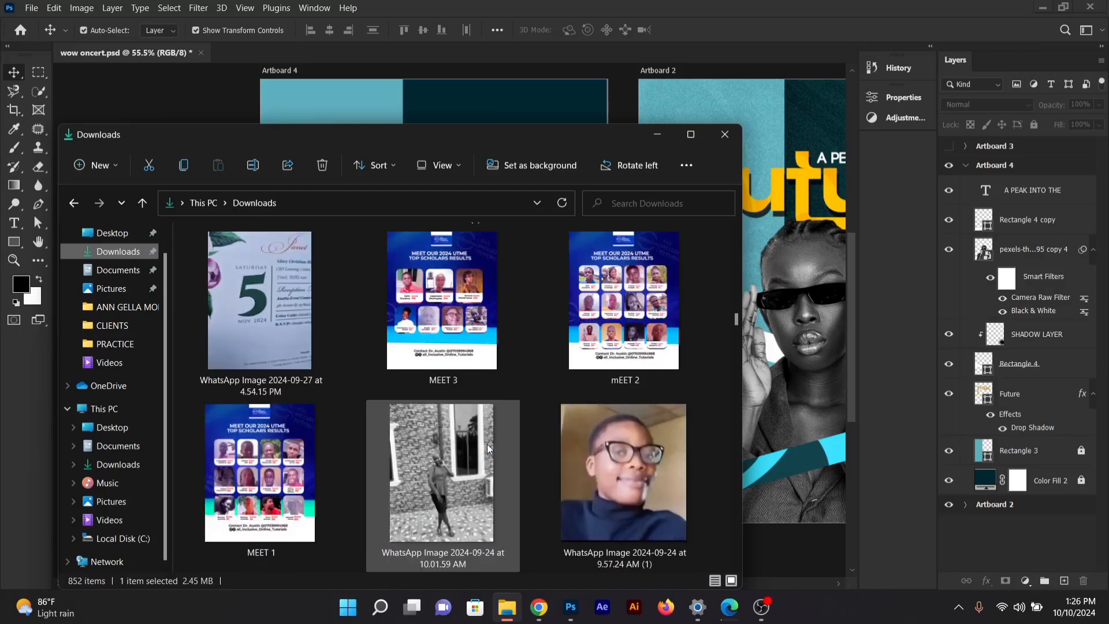
pyautogui.scroll(-10, 487, 445)
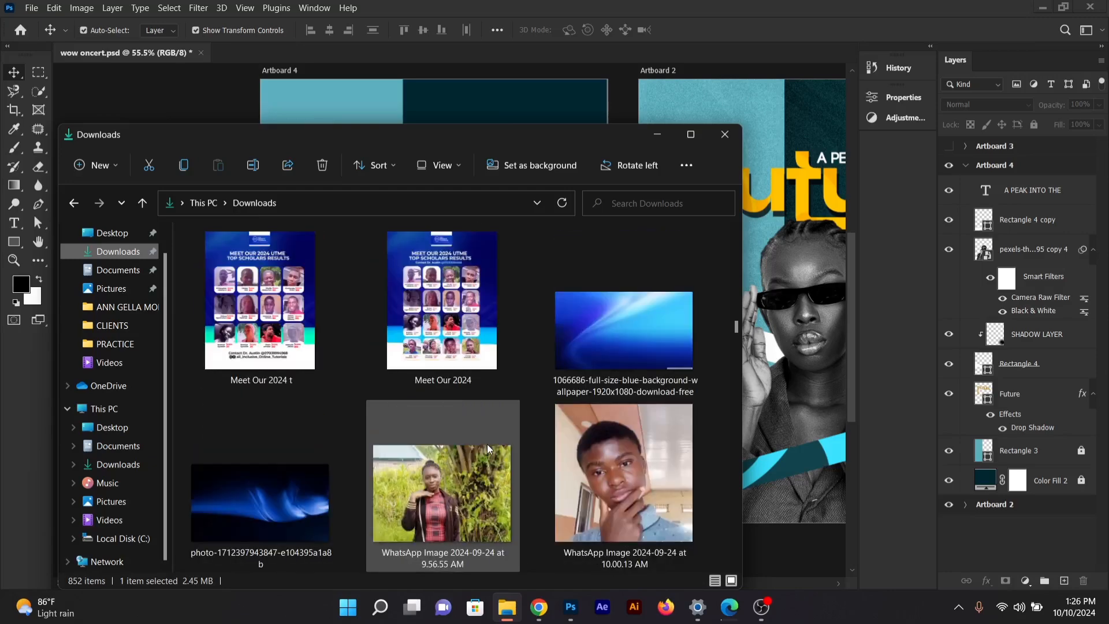
pyautogui.scroll(-10, 487, 445)
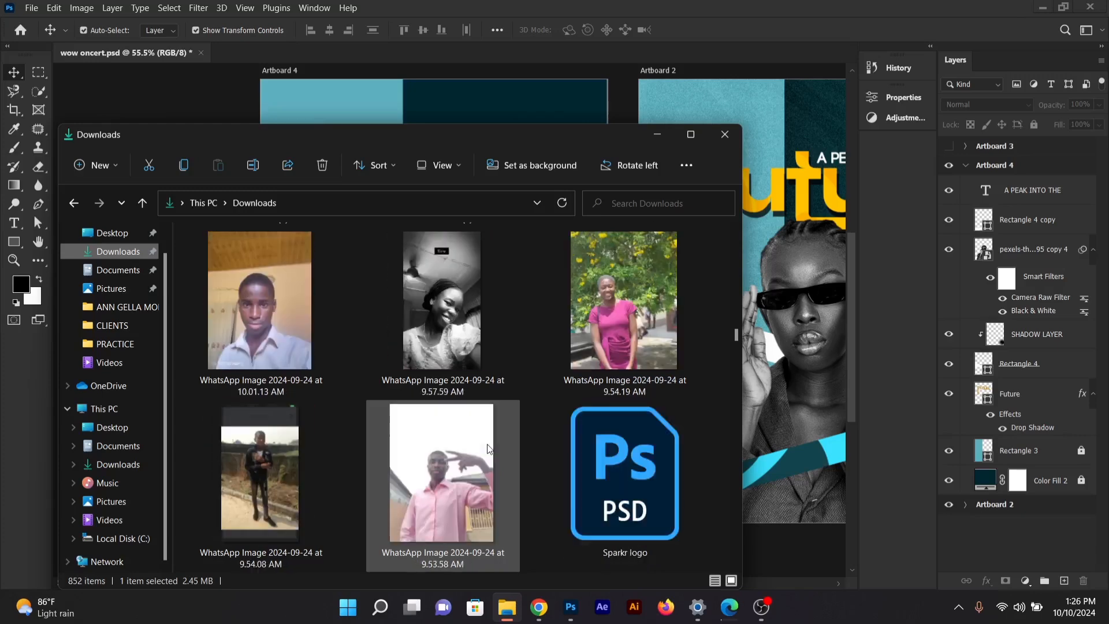
pyautogui.scroll(-8, 487, 448)
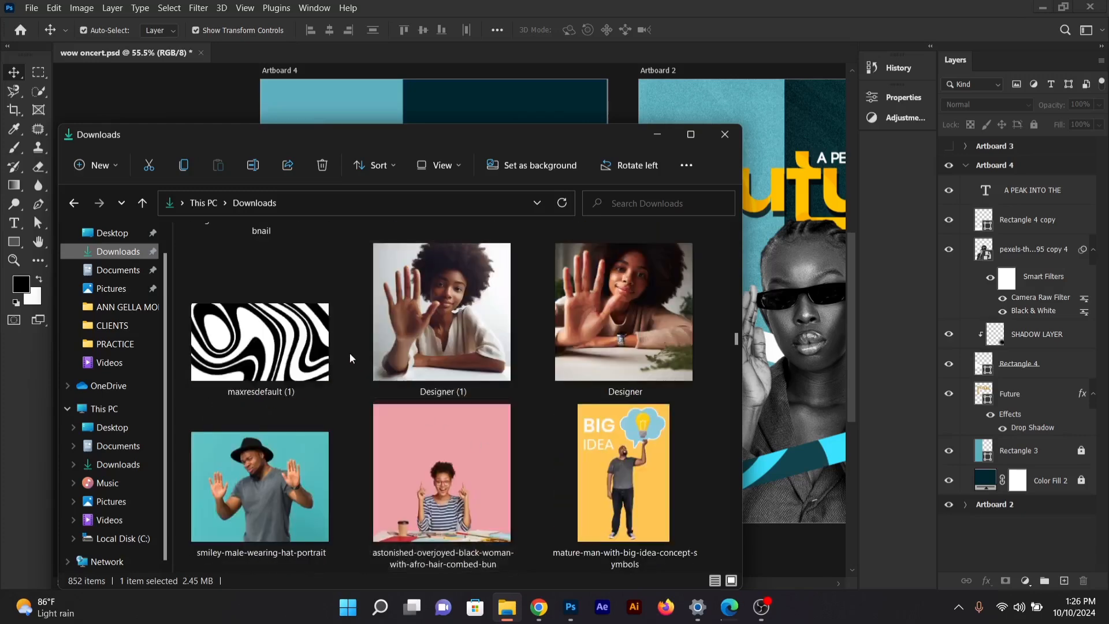
pyautogui.moveTo(314, 342); pyautogui.dragTo(358, 233)
pyautogui.moveTo(422, 132); pyautogui.dragTo(425, 120)
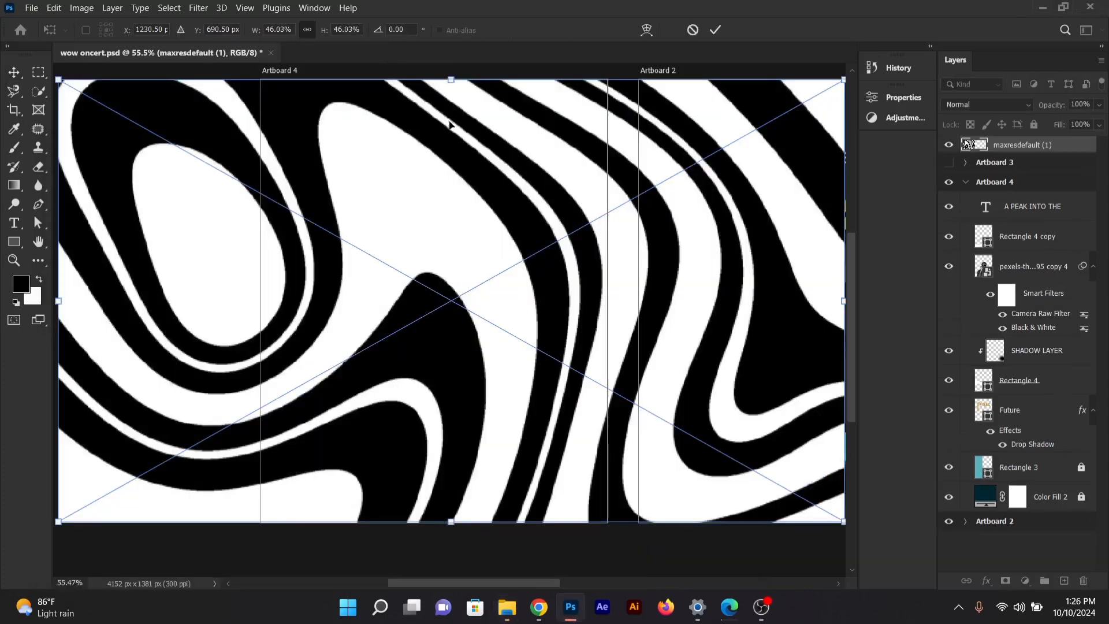
# Step: Scale the placed pattern to about 20.49% so it spans Artboard 4's width, and position it over the diagonal band area
pyautogui.moveTo(452, 81); pyautogui.dragTo(427, 349)
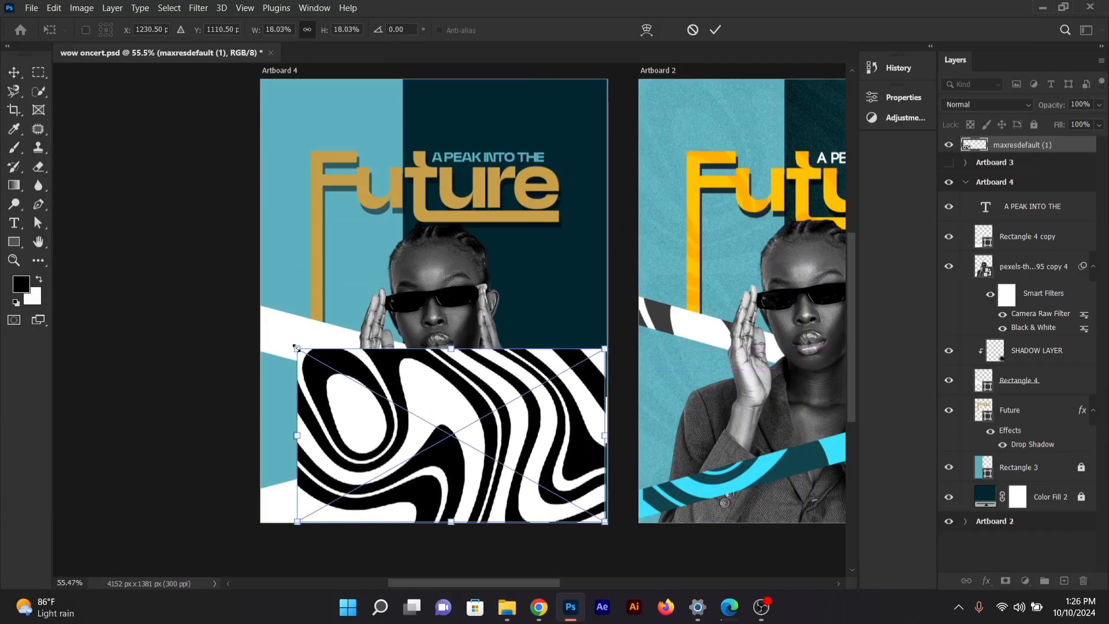
pyautogui.moveTo(296, 349); pyautogui.dragTo(256, 325)
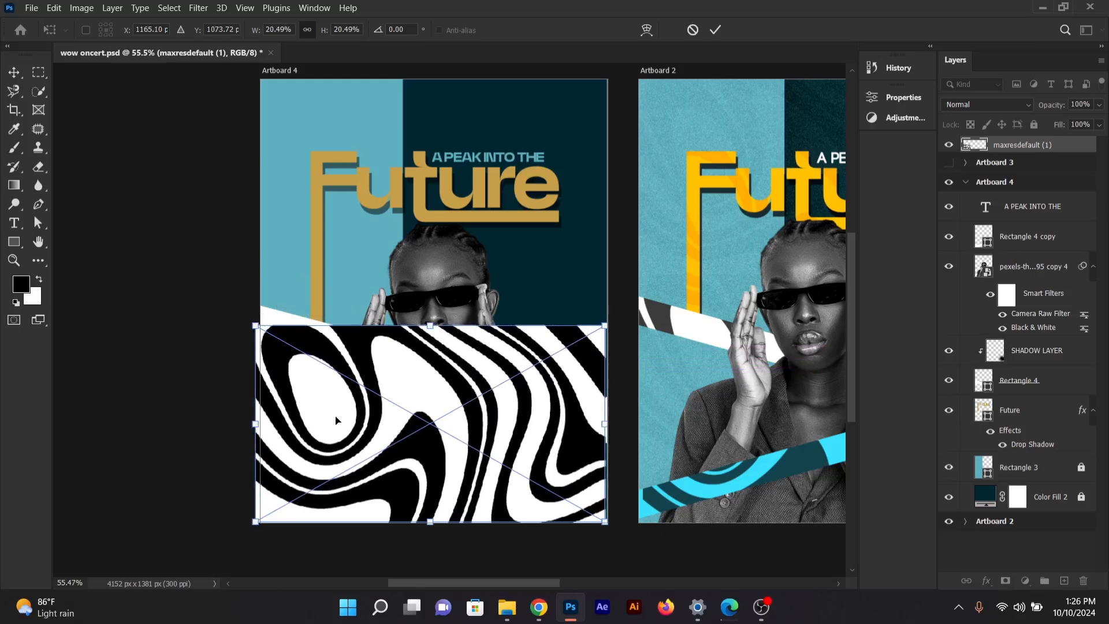
pyautogui.moveTo(336, 420); pyautogui.dragTo(337, 394)
pyautogui.press('Return')
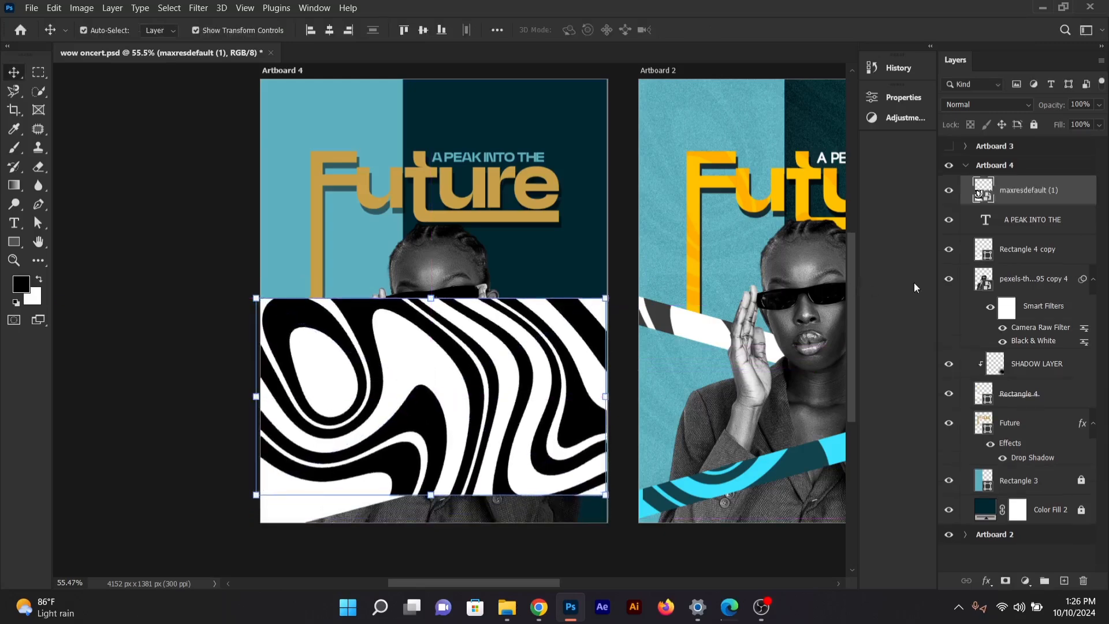
# Step: Move the maxresdefault (1) layer between SHADOW LAYER and Rectangle 4 so it is clipped to the first band
pyautogui.moveTo(1024, 193); pyautogui.dragTo(1027, 408)
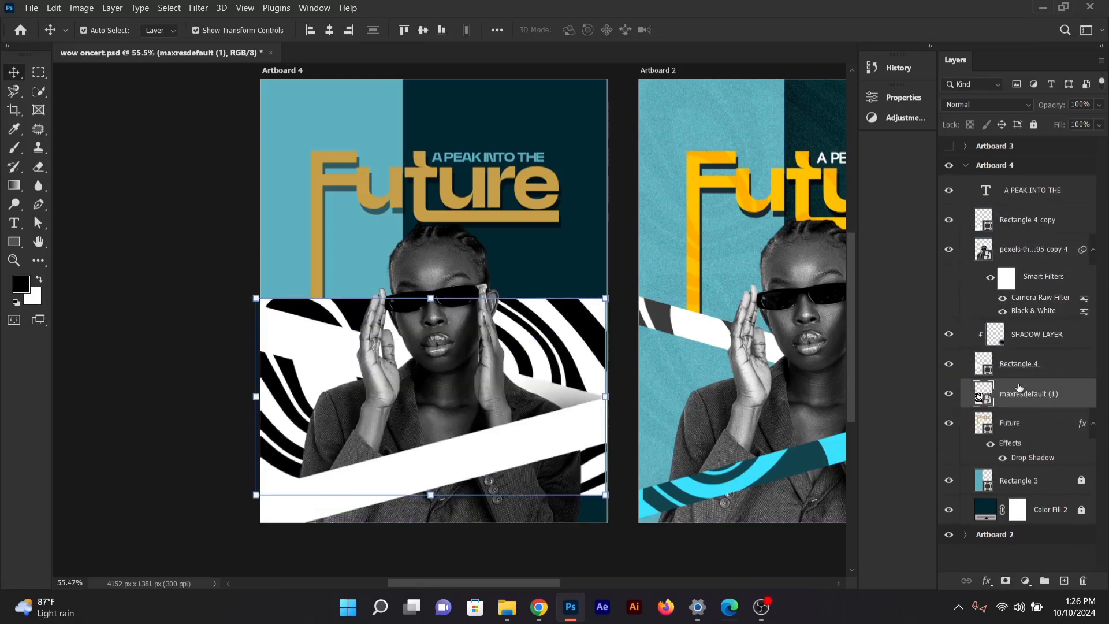
pyautogui.click(1018, 365)
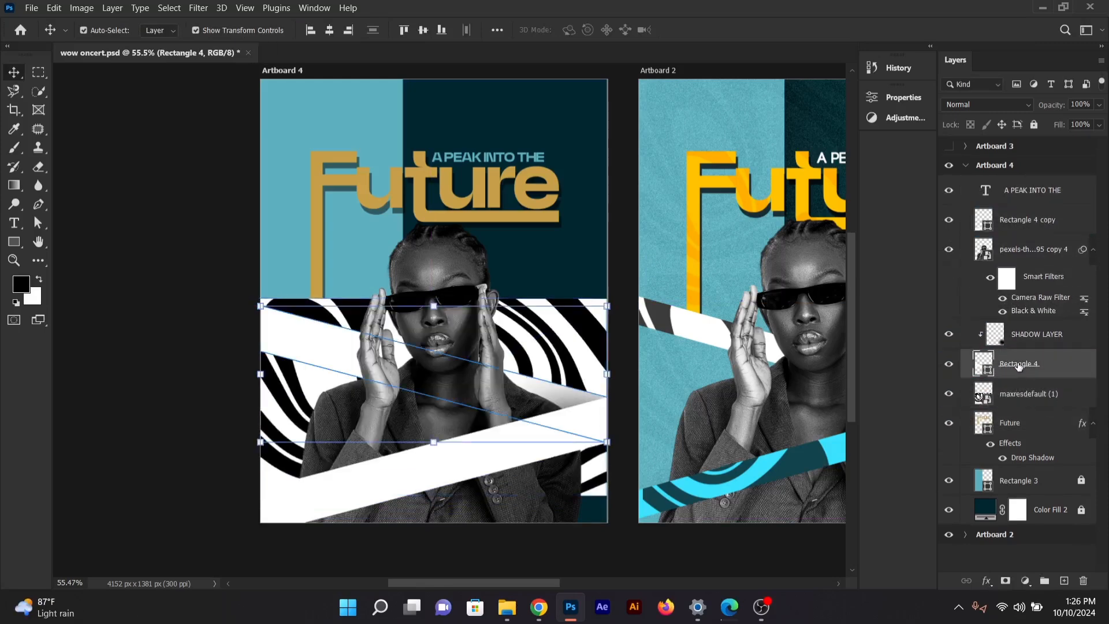
pyautogui.click(1014, 402)
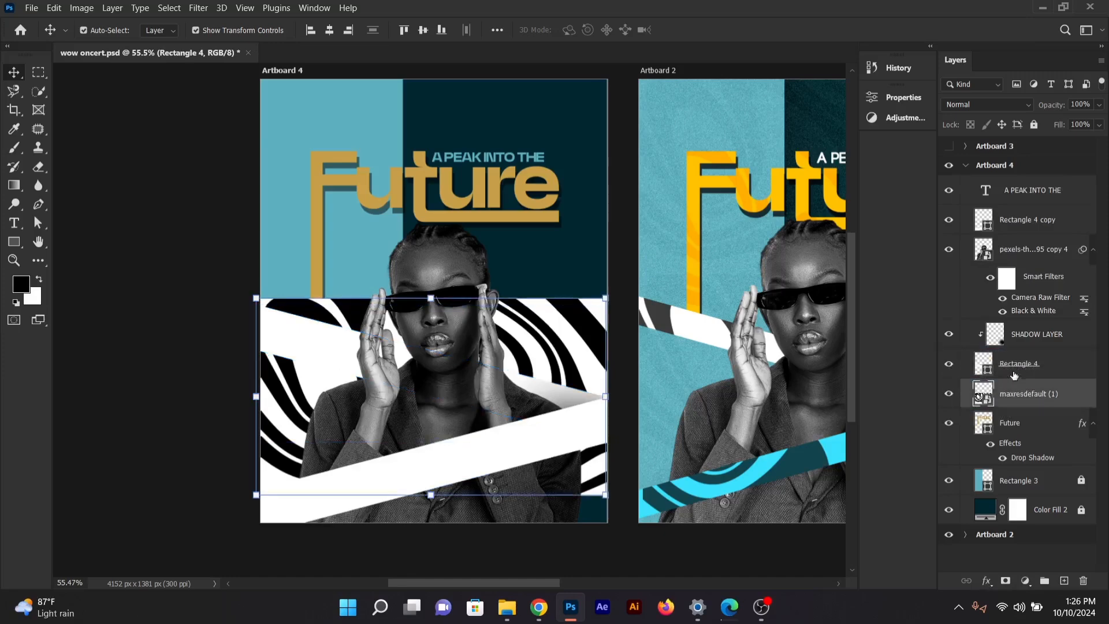
pyautogui.moveTo(1021, 393); pyautogui.dragTo(1025, 381)
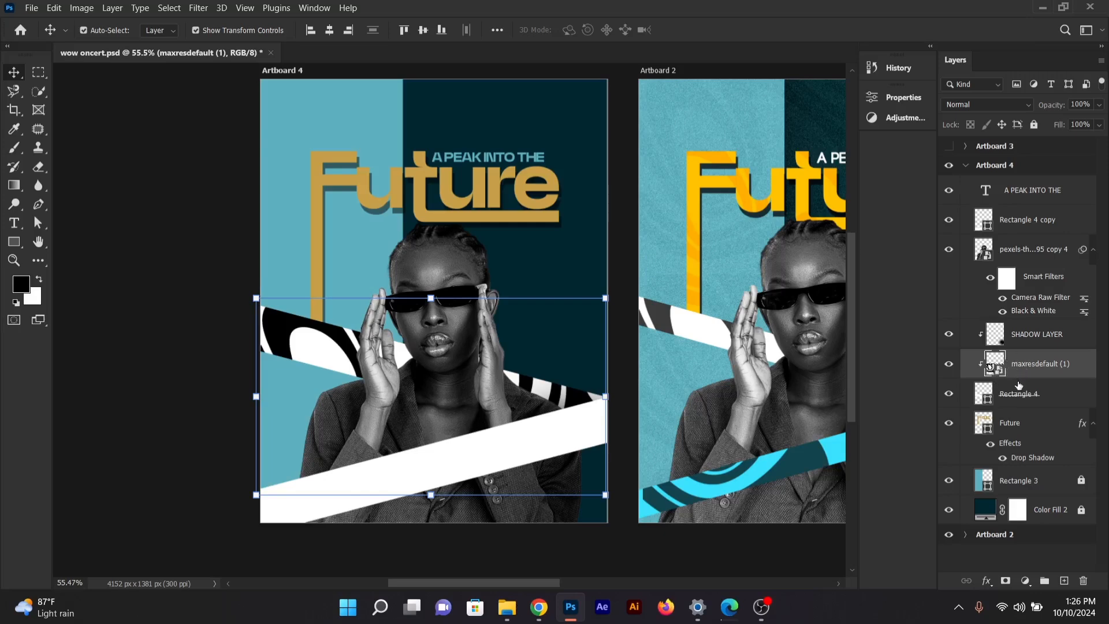
# Step: Move maxresdefault (1) directly above SHADOW LAYER, clip it to the Rectangle 4 band with a clipping mask, and clear the selection
pyautogui.click(1029, 338)
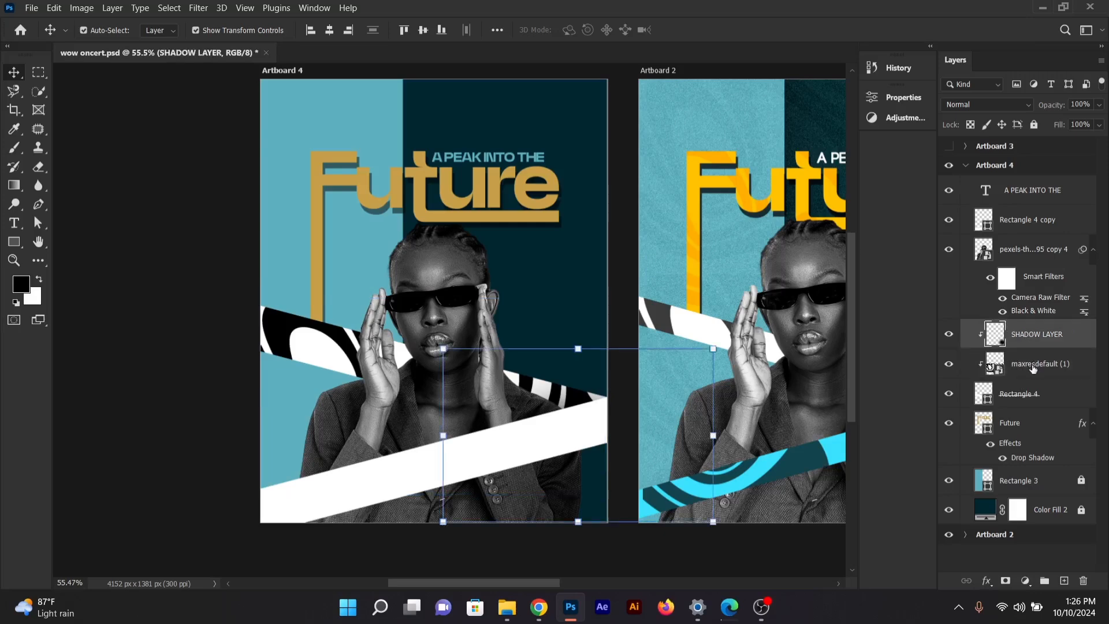
pyautogui.moveTo(1031, 365)
pyautogui.mouseDown()
pyautogui.moveTo(1033, 263)
pyautogui.moveTo(1023, 358)
pyautogui.mouseUp()
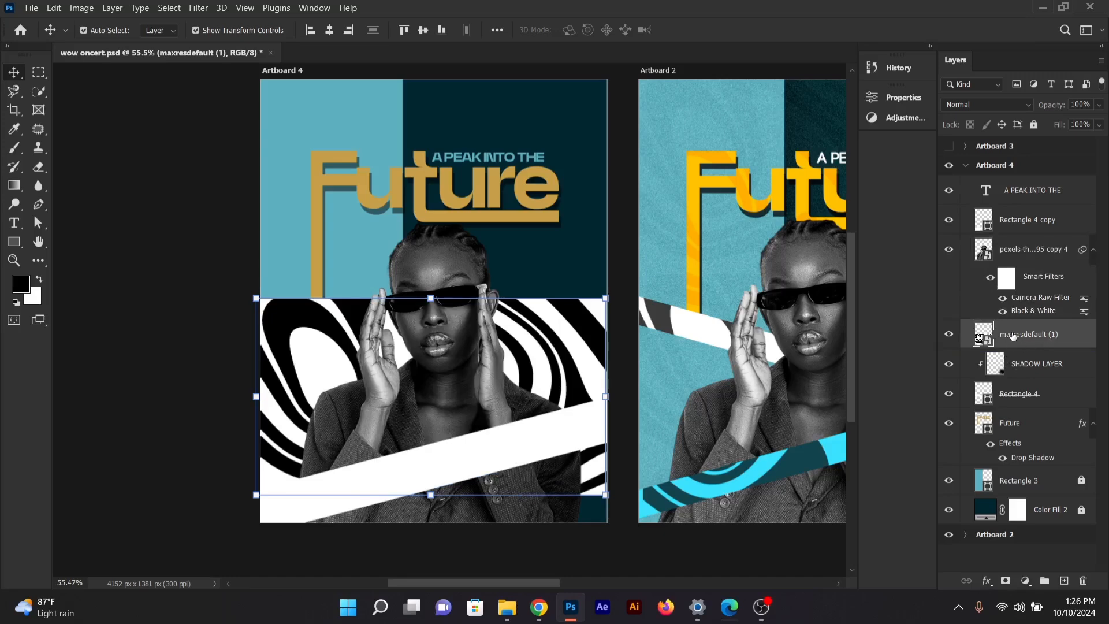
pyautogui.rightClick(1018, 331)
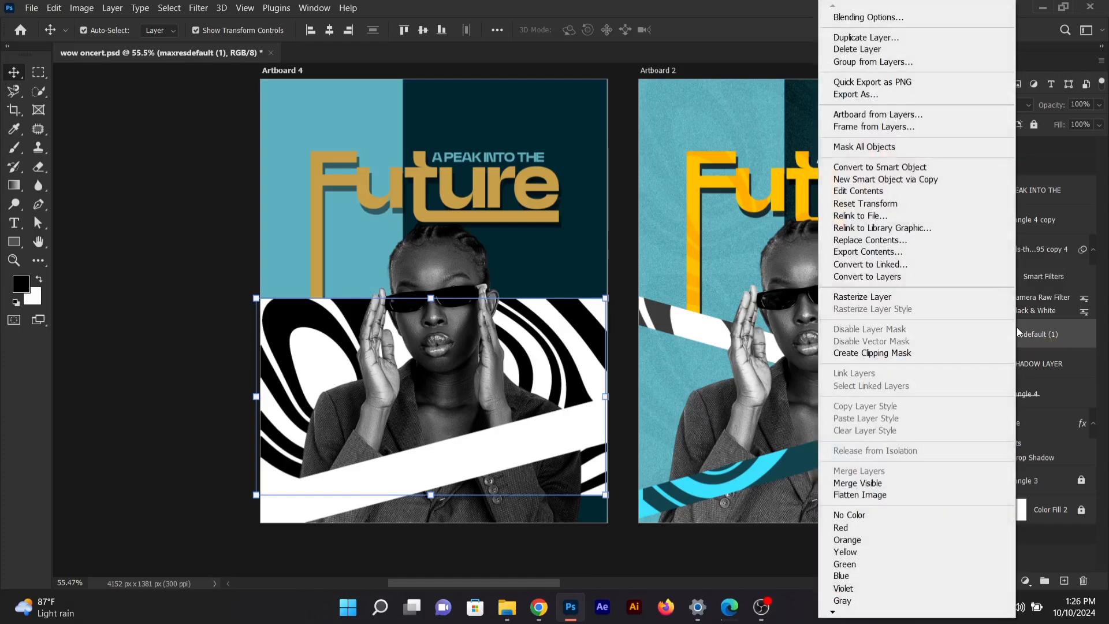
pyautogui.click(924, 354)
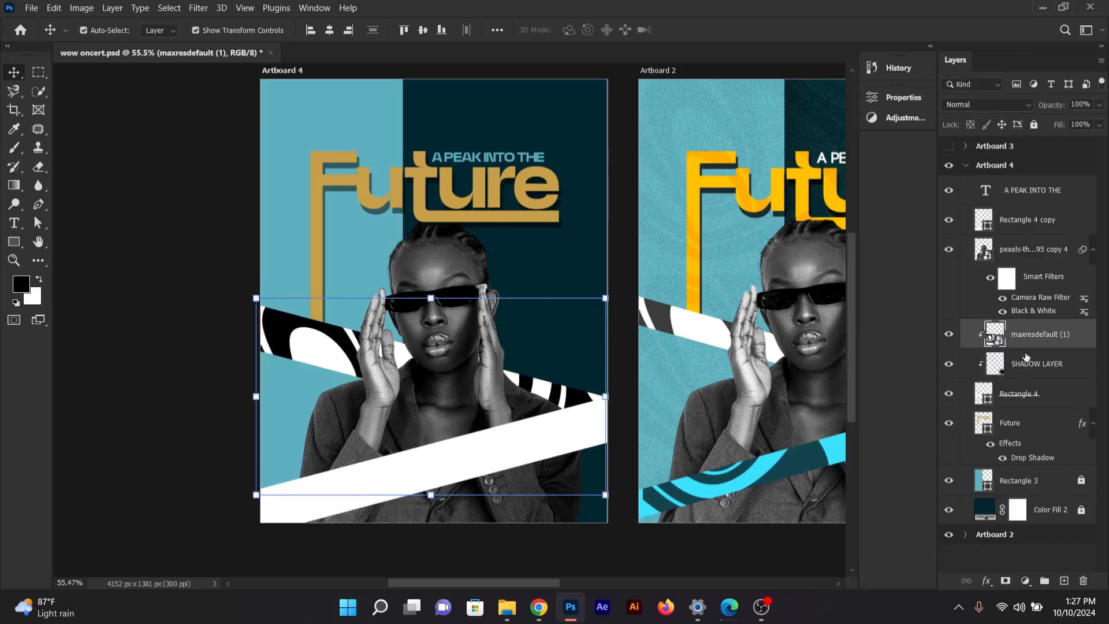
pyautogui.click(1025, 398)
pyautogui.click(1025, 335)
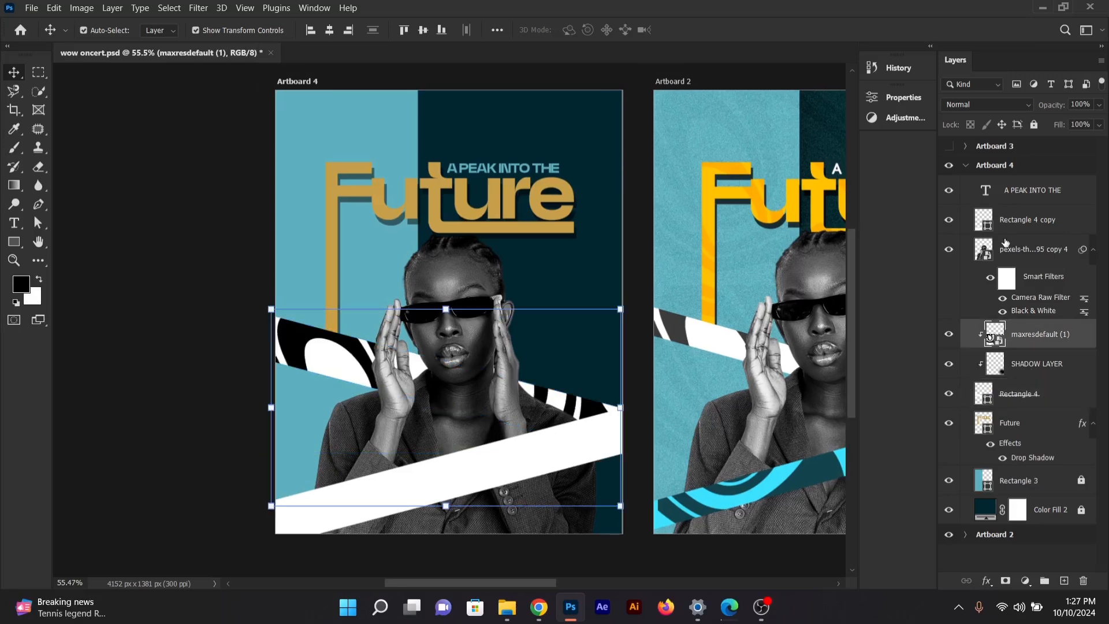
pyautogui.click(208, 415)
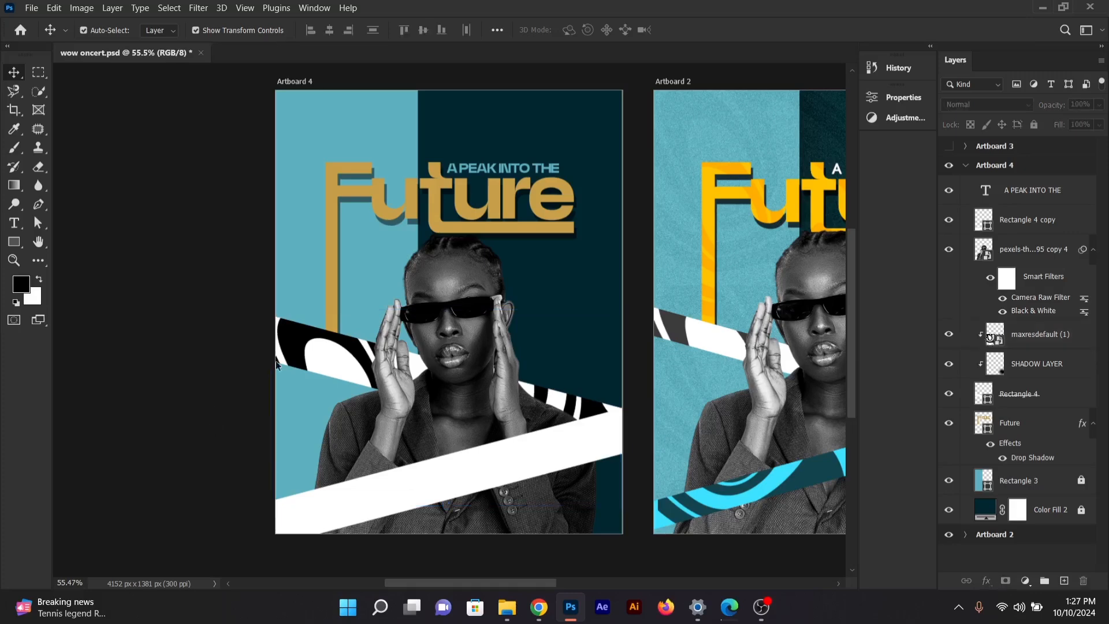
# Step: Duplicate the maxresdefault (1) pattern layer and move the copy directly above Rectangle 4 copy
pyautogui.click(328, 516)
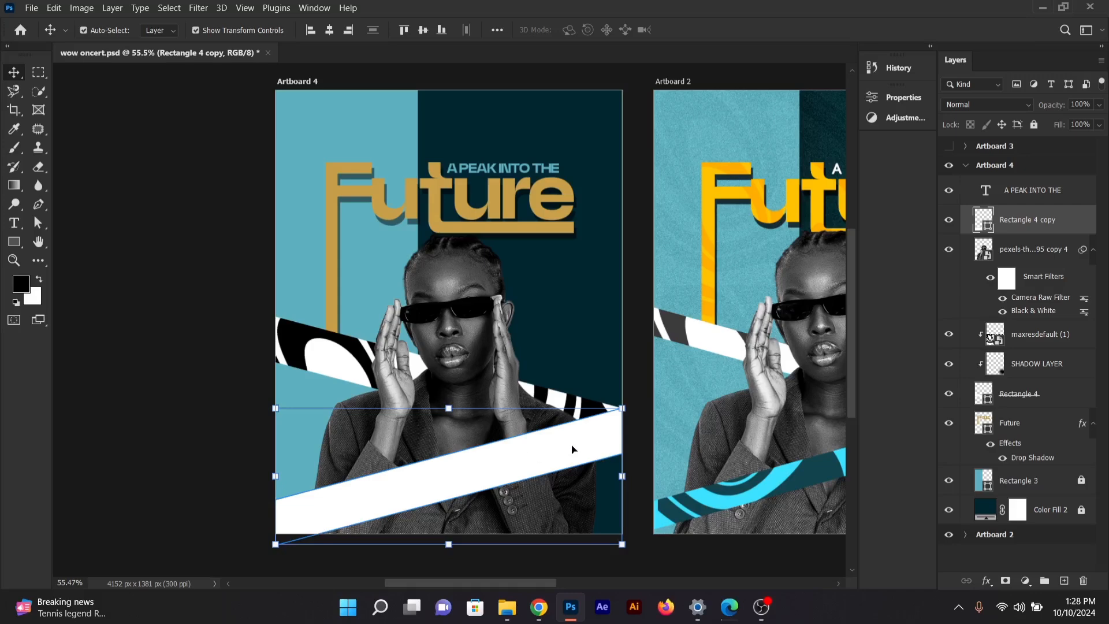
pyautogui.click(231, 367)
pyautogui.click(1046, 340)
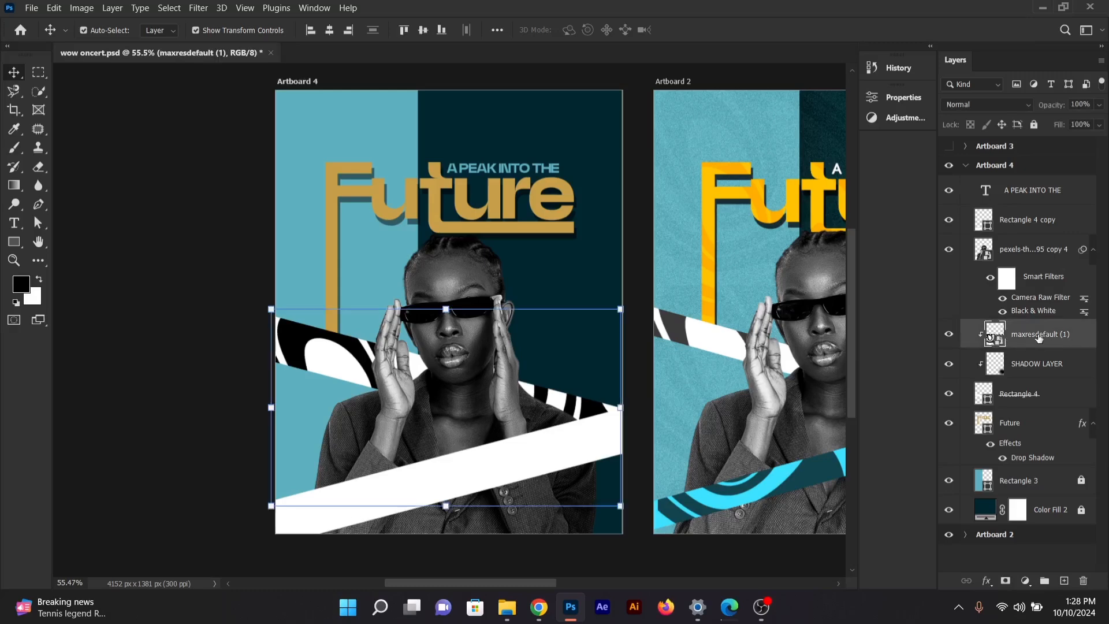
pyautogui.hotkey('ctrl', 'j')
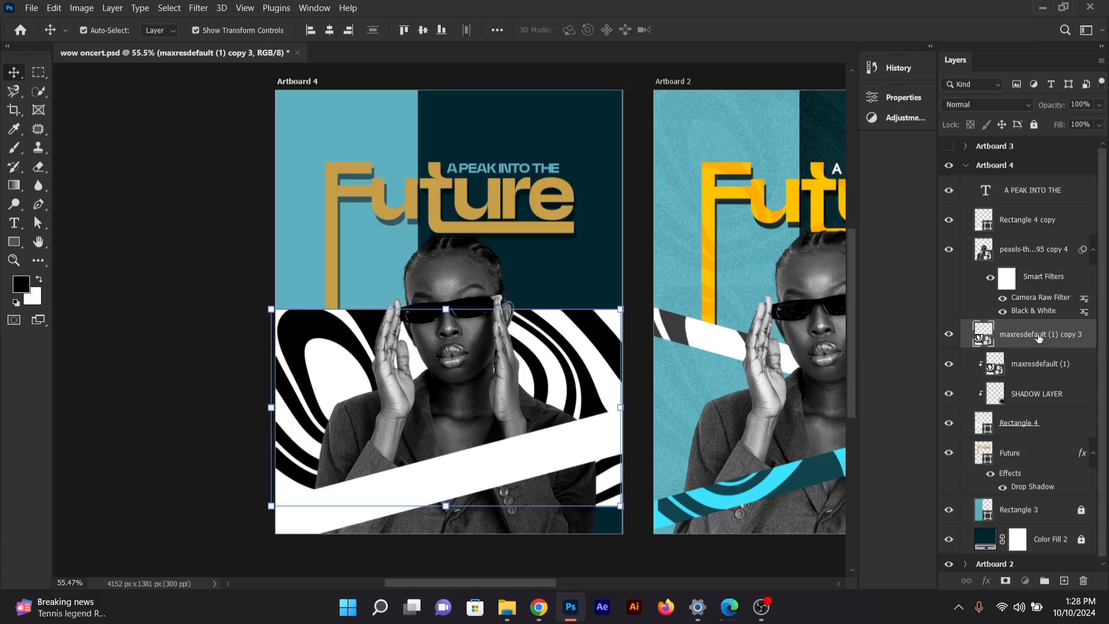
pyautogui.moveTo(1038, 338); pyautogui.dragTo(1040, 217)
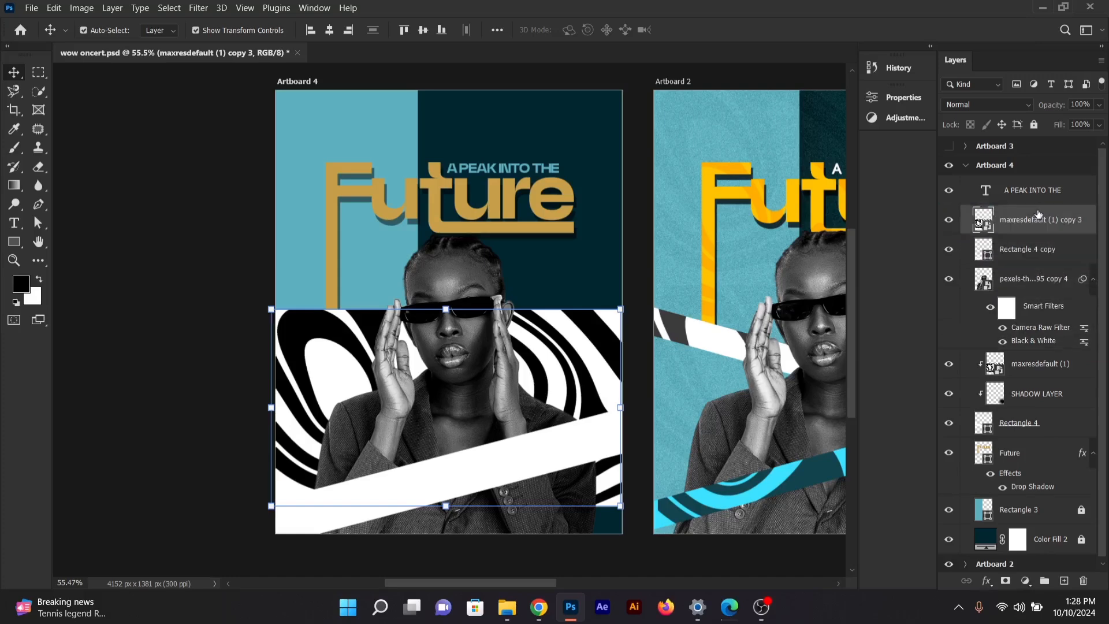
# Step: Clip maxresdefault (1) copy 3 to the lower band, Rectangle 4 copy, with a clipping mask and clear the selection
pyautogui.click(1009, 256)
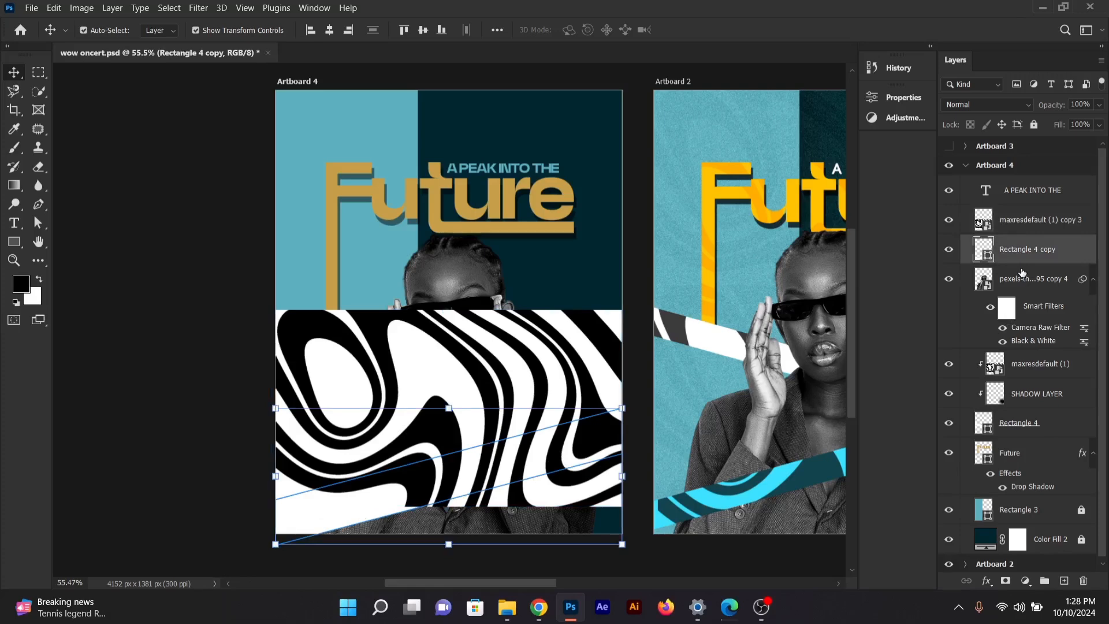
pyautogui.click(1026, 226)
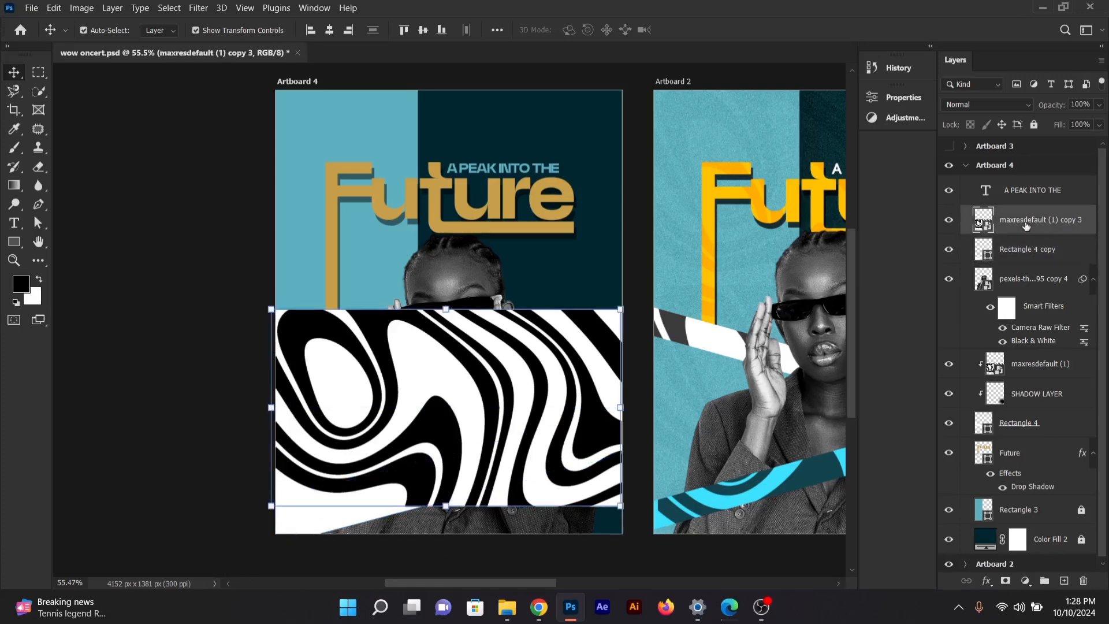
pyautogui.rightClick(1026, 225)
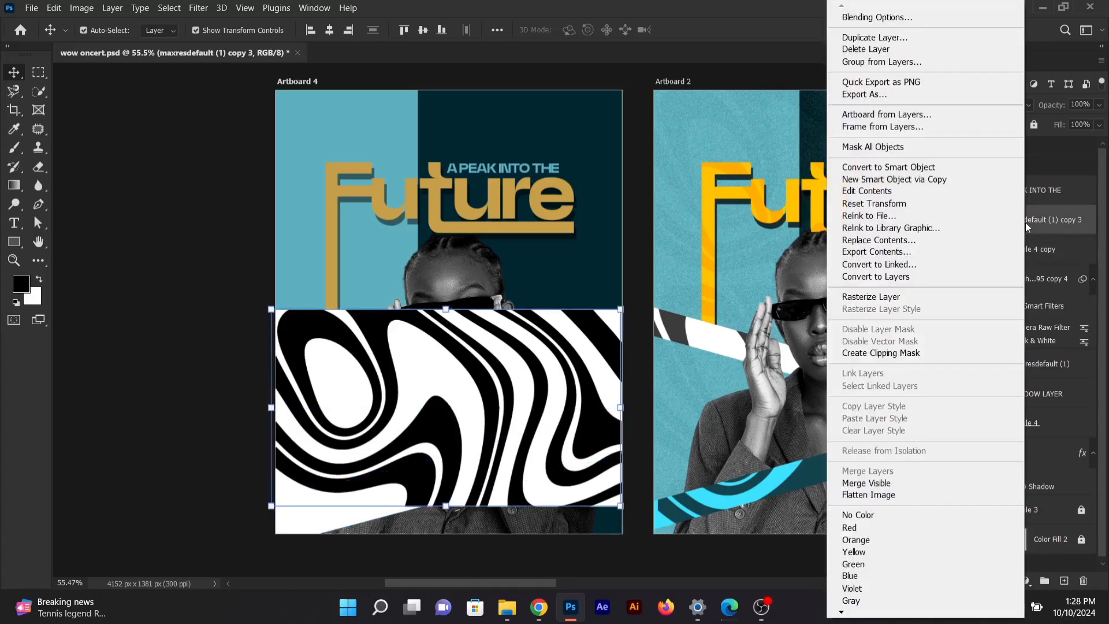
pyautogui.click(903, 354)
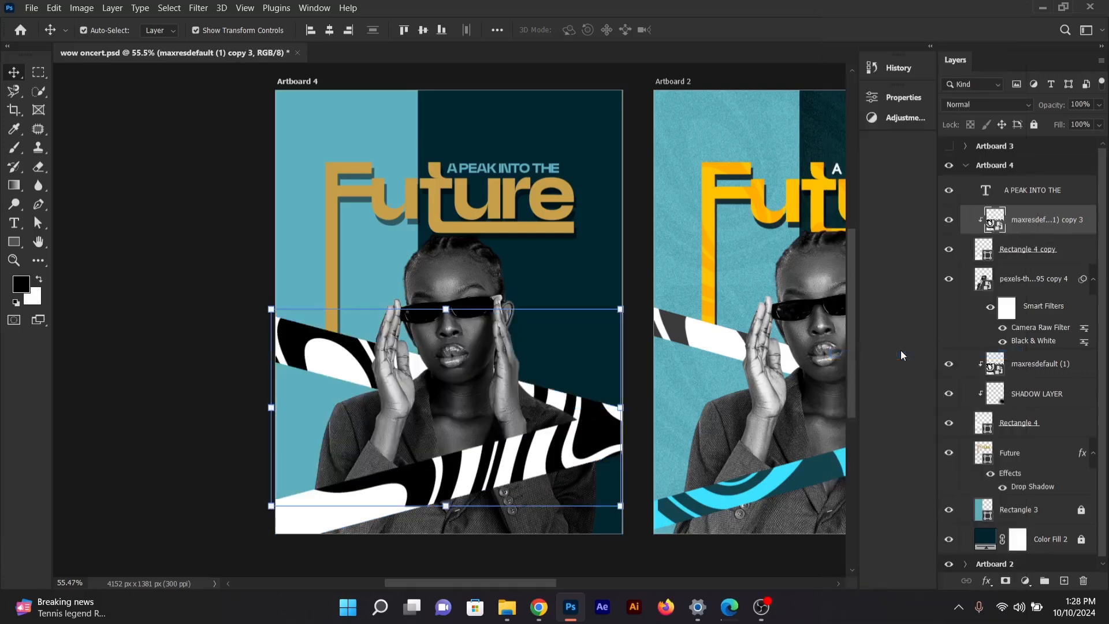
pyautogui.click(173, 346)
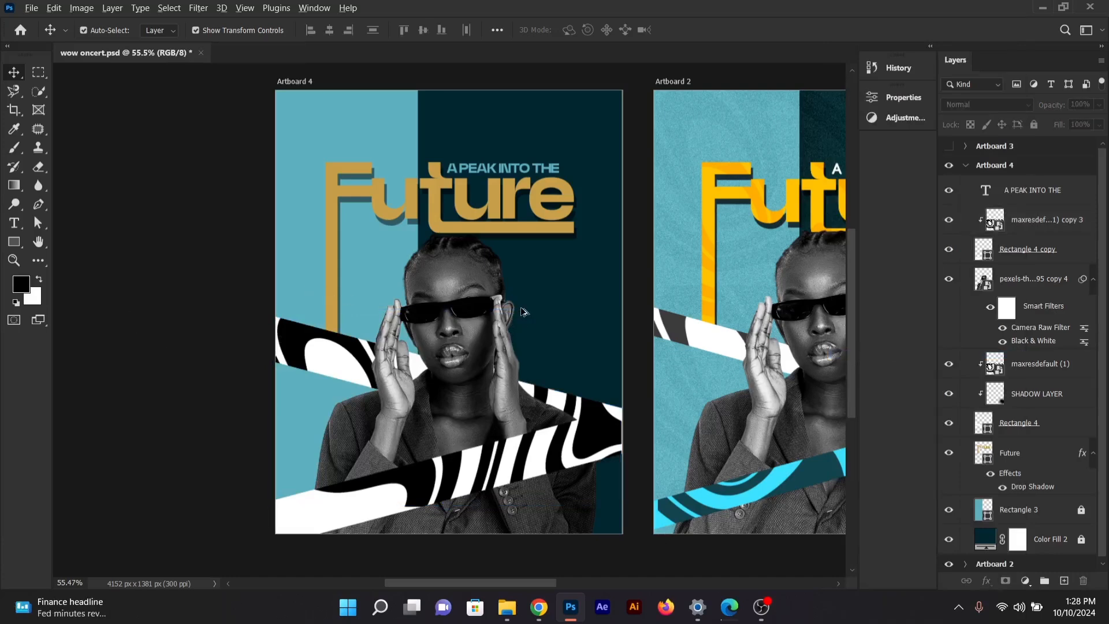
# Step: Move maxresdefault (1) below SHADOW LAYER, directly above Rectangle 4, so the shadow covers the upper band's pattern
pyautogui.scroll(-2, 517, 314)
pyautogui.scroll(2, 510, 319)
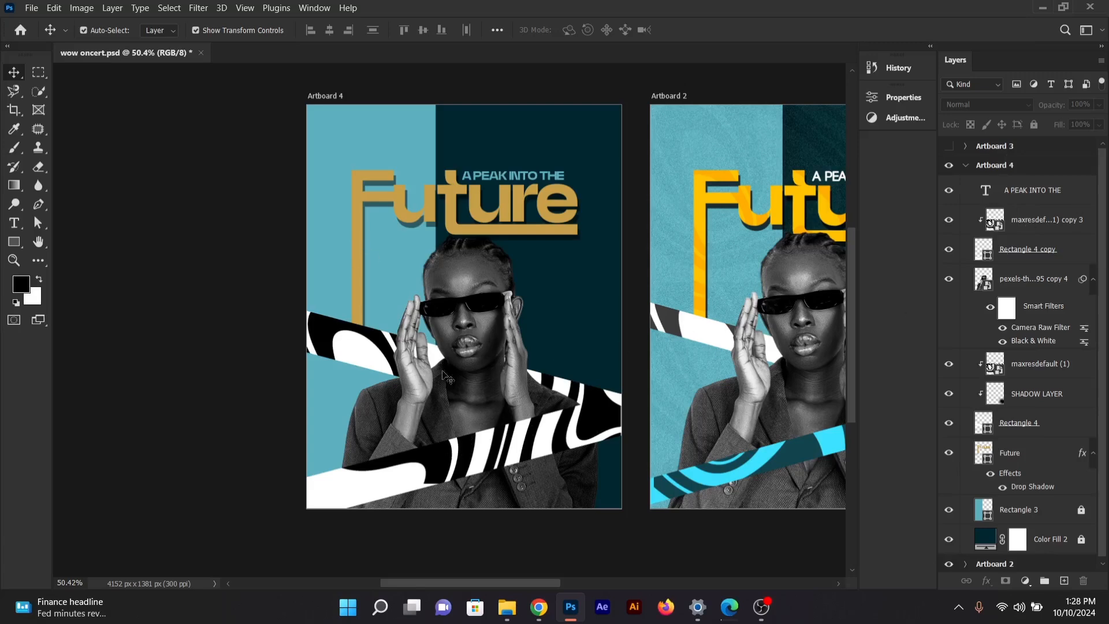
pyautogui.scroll(2, 424, 349)
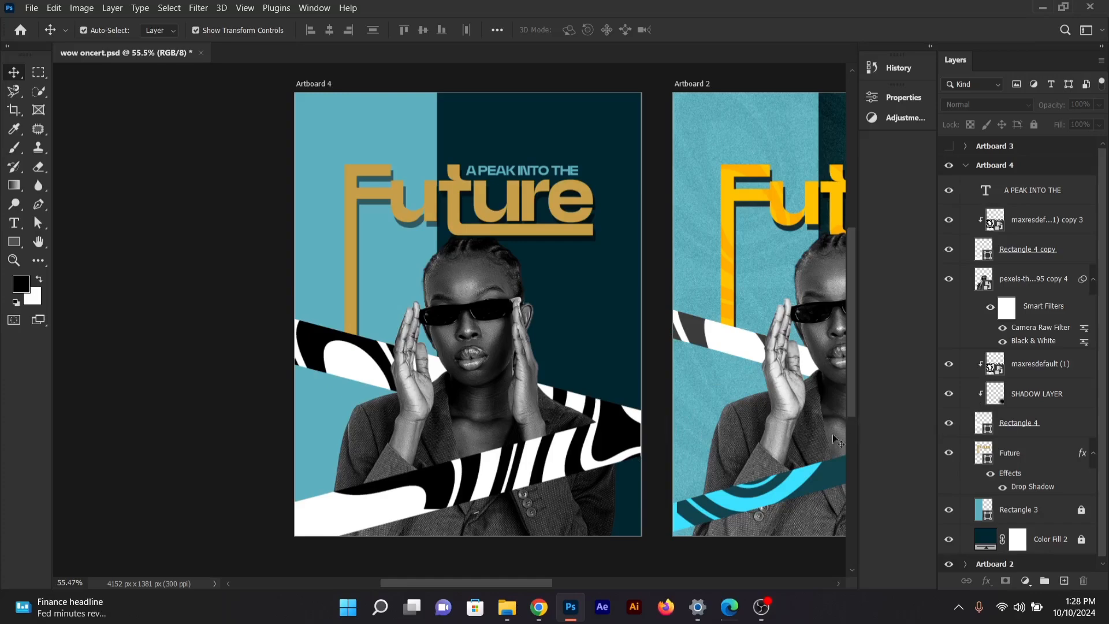
pyautogui.scroll(5, 641, 436)
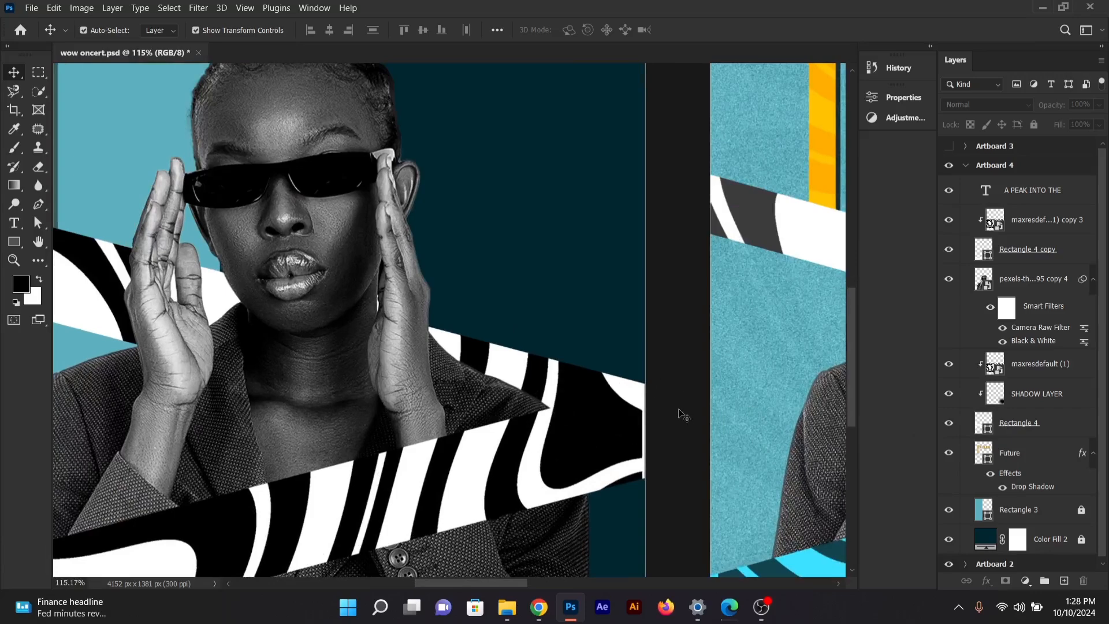
pyautogui.scroll(-3, 577, 398)
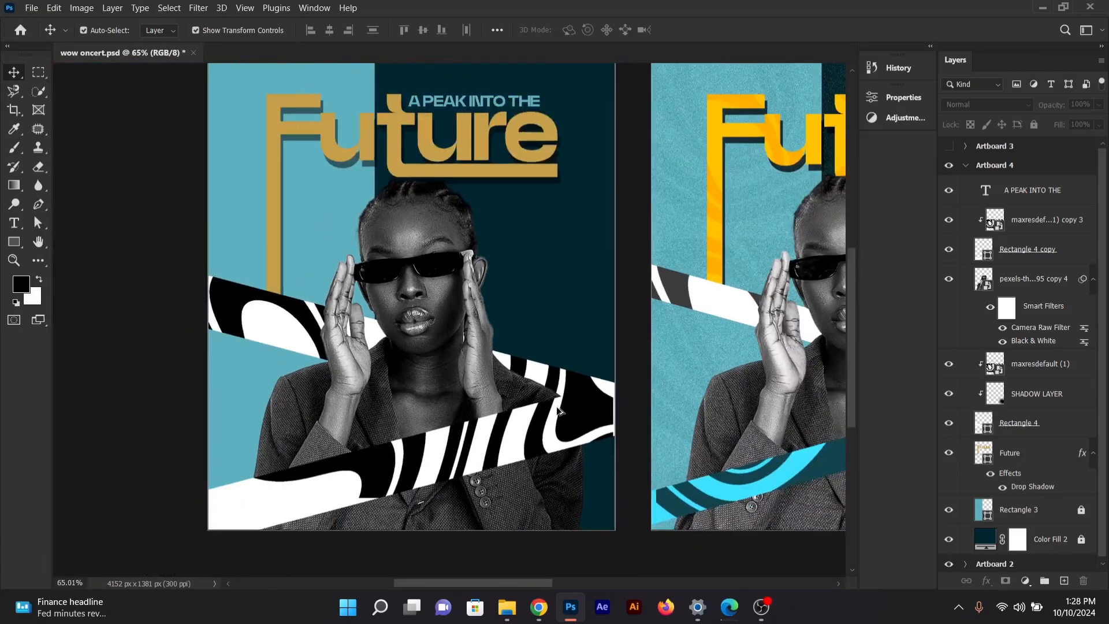
pyautogui.scroll(3, 558, 411)
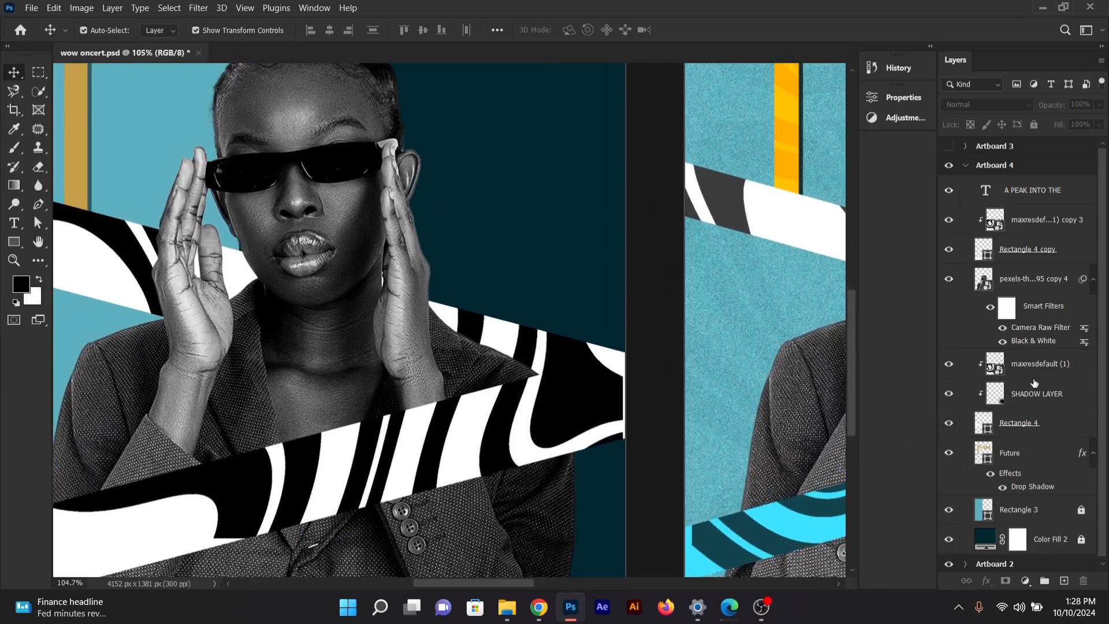
pyautogui.click(1032, 370)
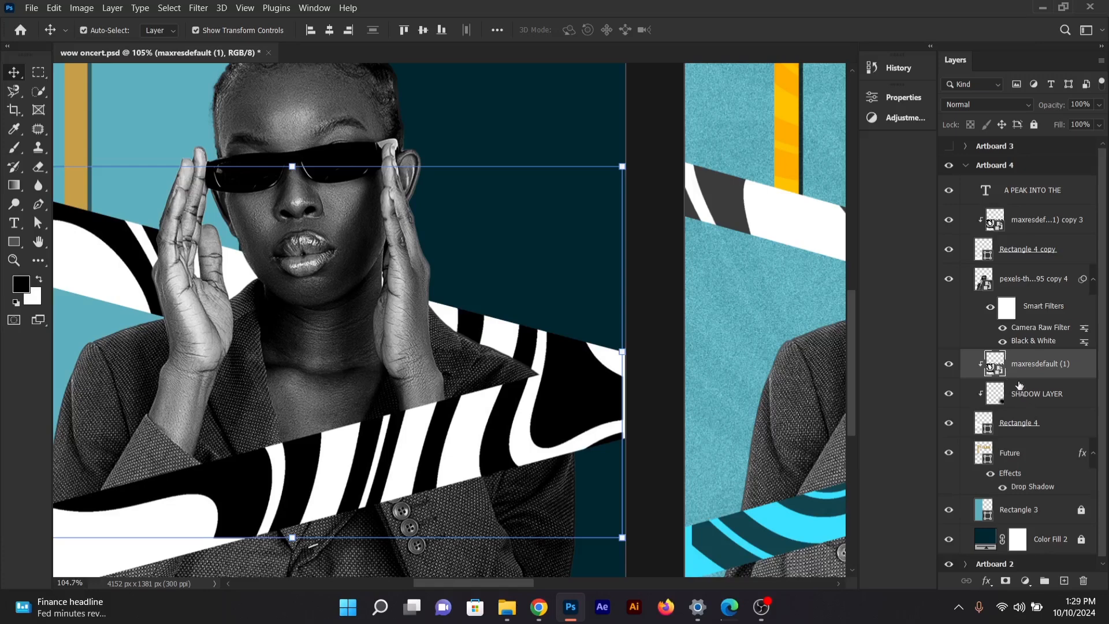
pyautogui.click(1020, 425)
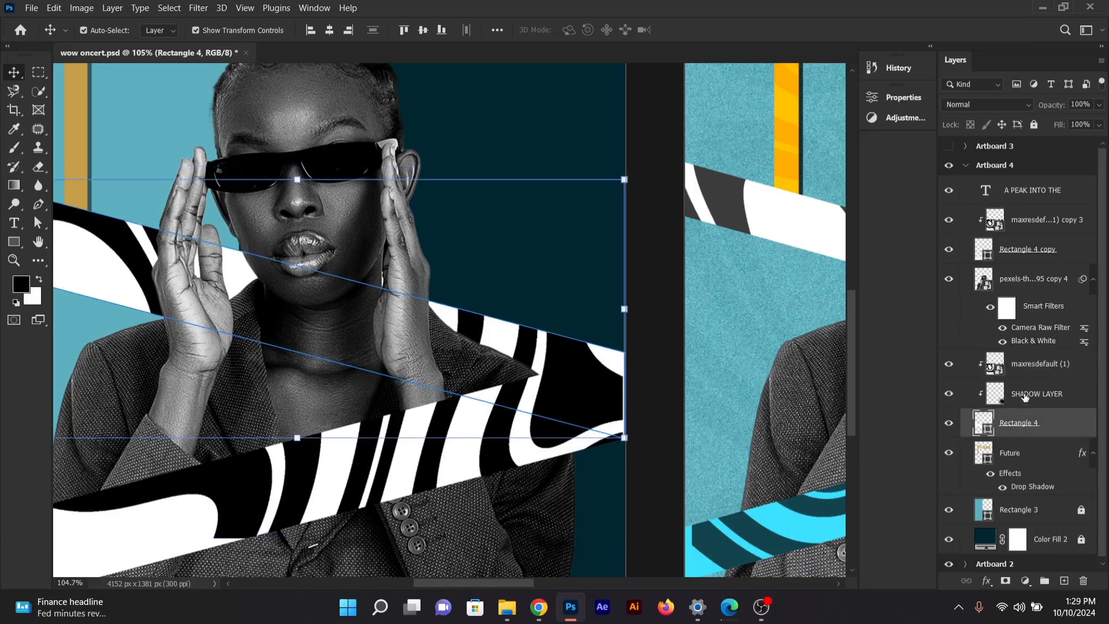
pyautogui.click(1026, 397)
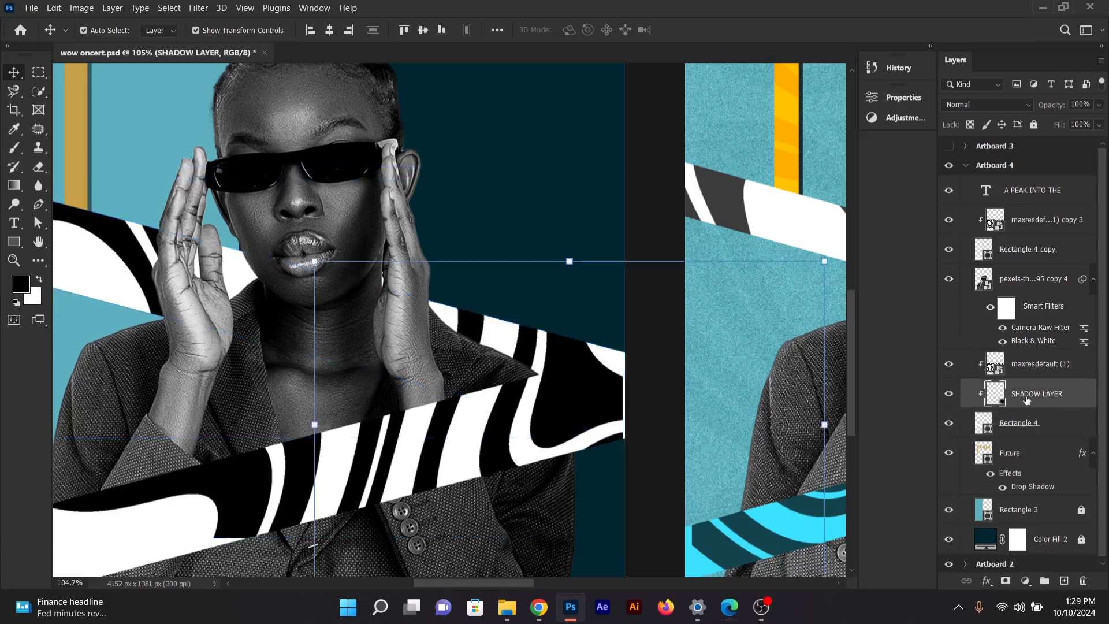
pyautogui.click(1018, 366)
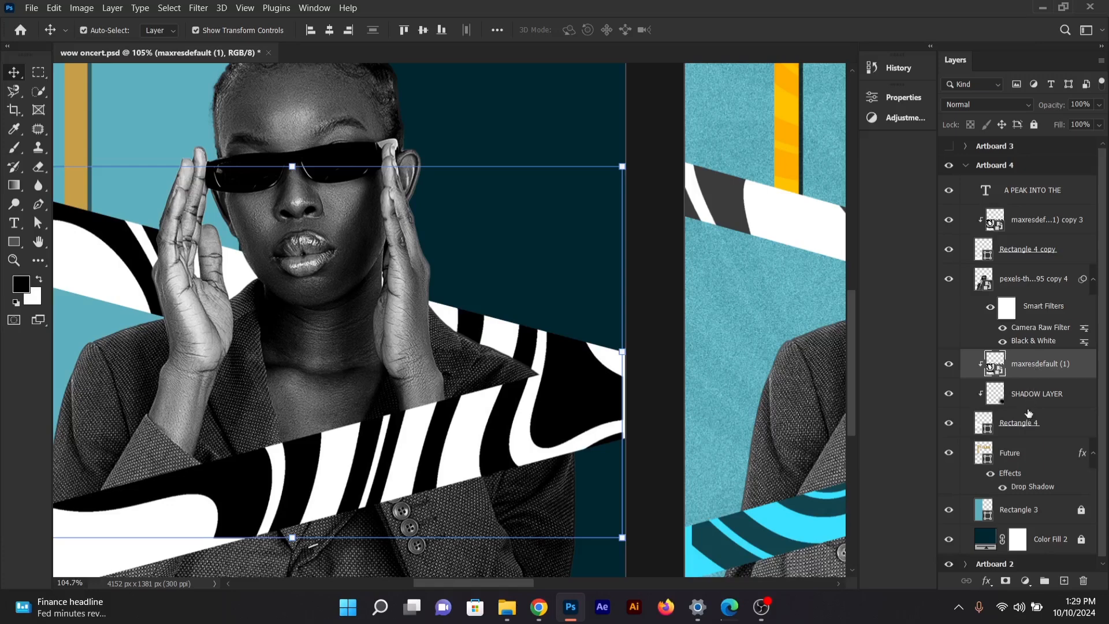
pyautogui.moveTo(1030, 370); pyautogui.dragTo(1029, 404)
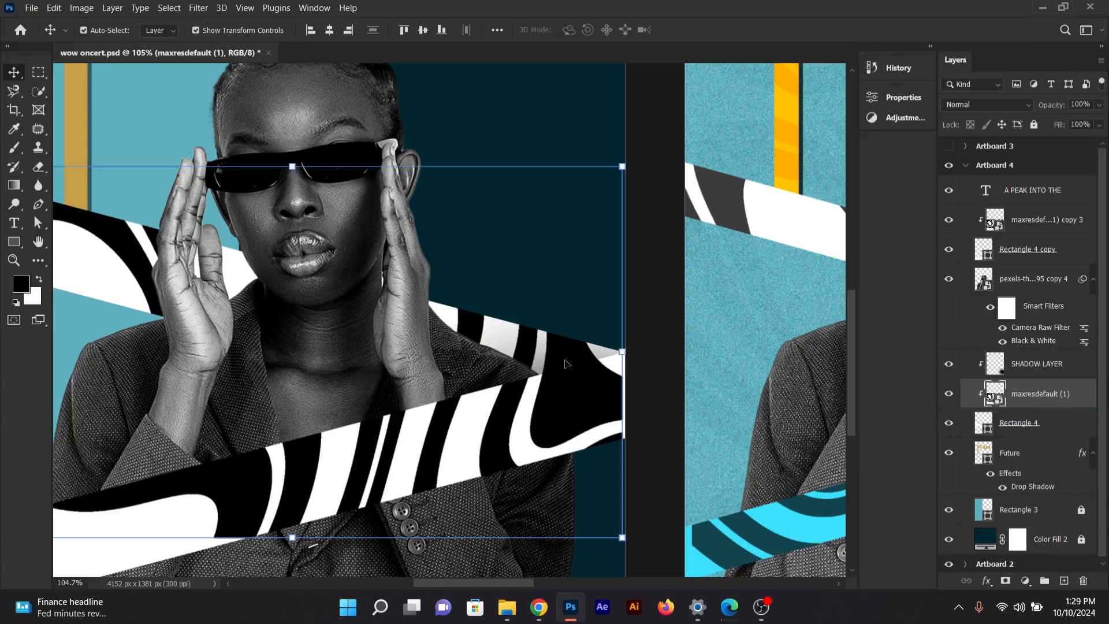
# Step: Shift SHADOW LAYER slightly up and to the right over the upper band's fold, and clear the selection
pyautogui.click(1027, 373)
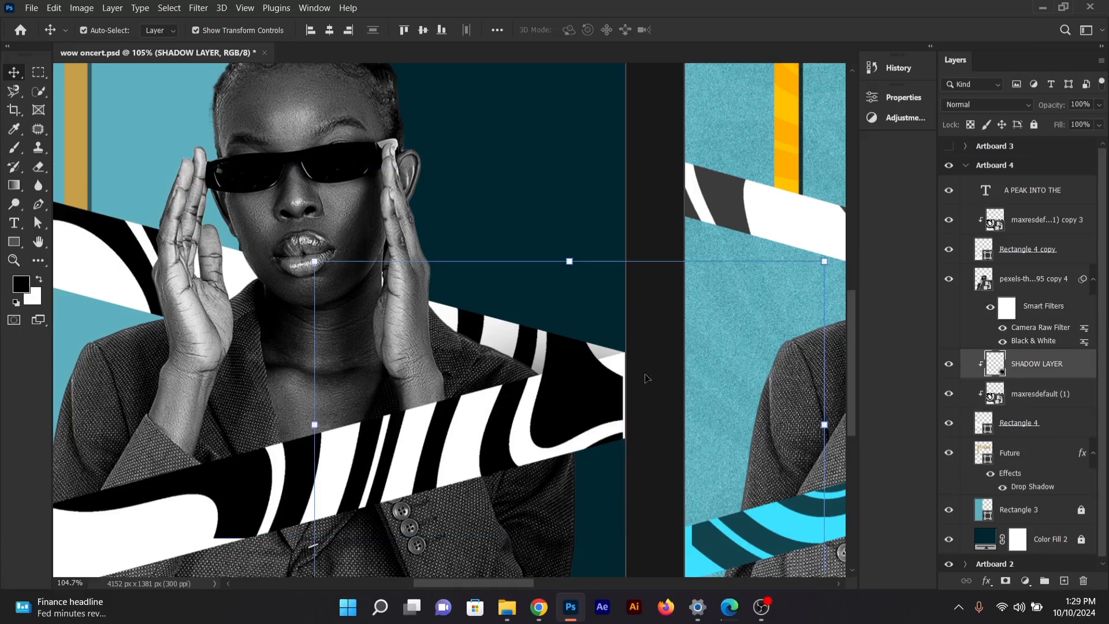
pyautogui.click(575, 262)
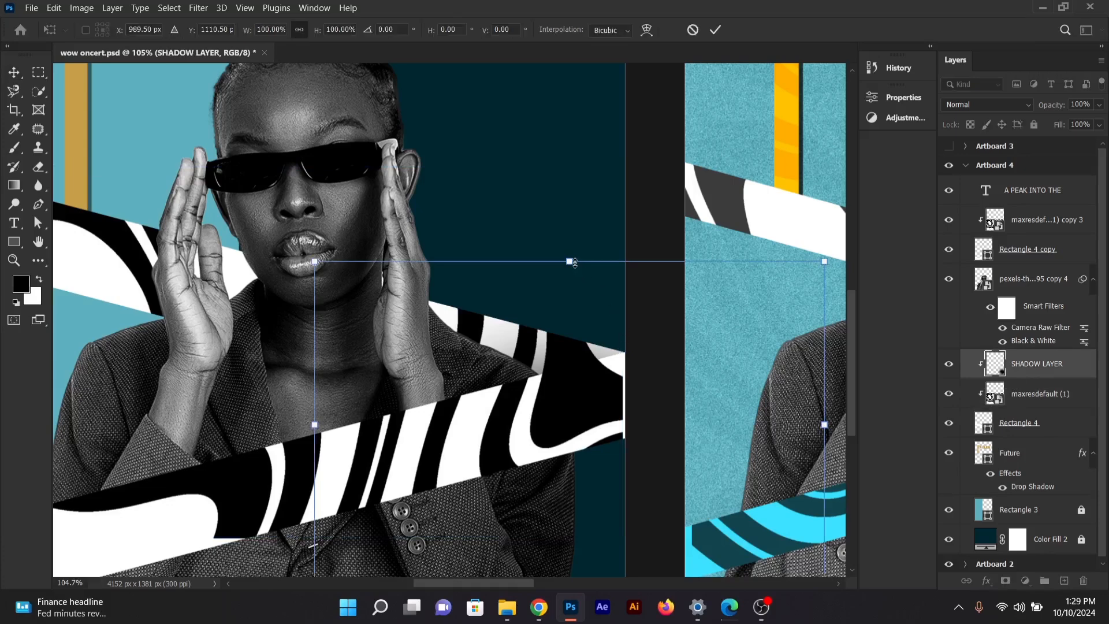
pyautogui.moveTo(572, 340); pyautogui.dragTo(575, 316)
pyautogui.press('Return')
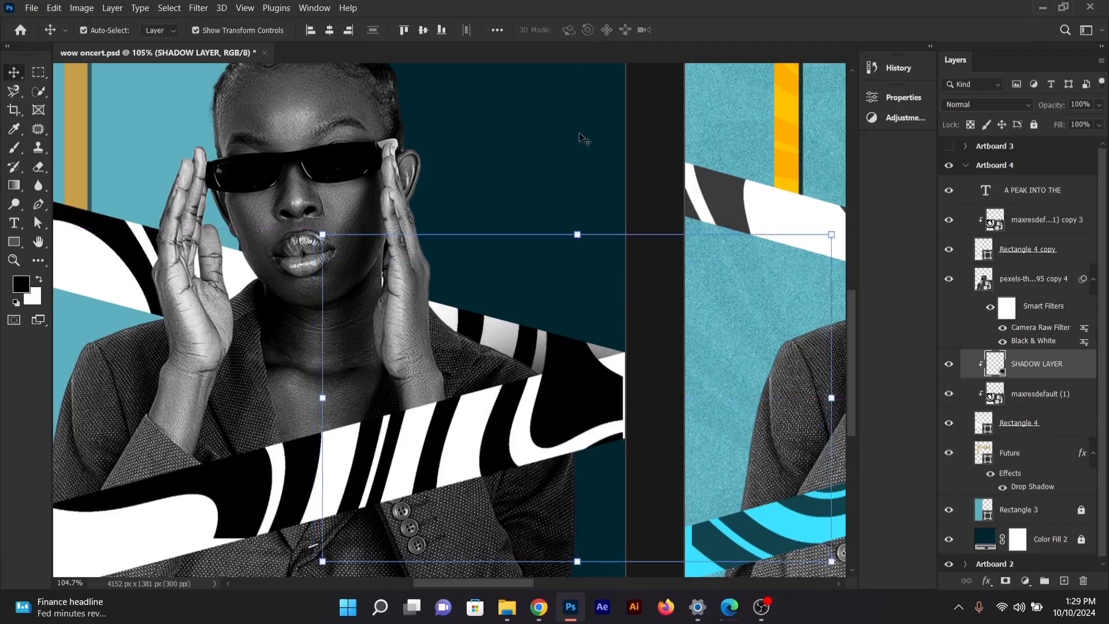
pyautogui.click(557, 178)
# Step: Hide Artboard 2 so that only the Artboard 4 poster is displayed
pyautogui.scroll(-5, 558, 178)
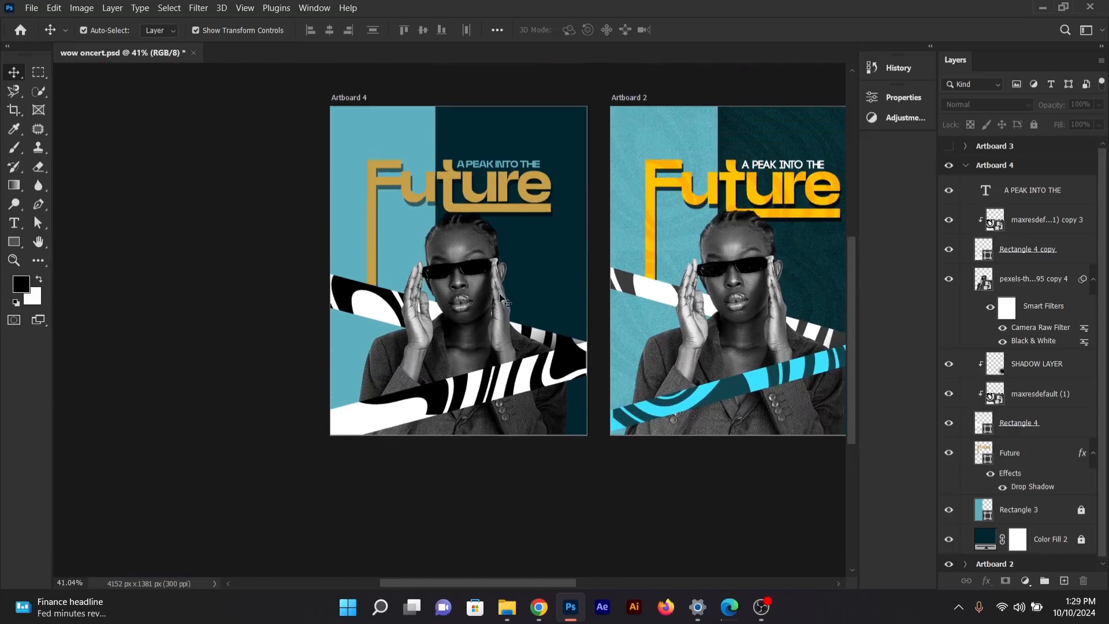
pyautogui.scroll(2, 501, 294)
pyautogui.scroll(-1, 502, 294)
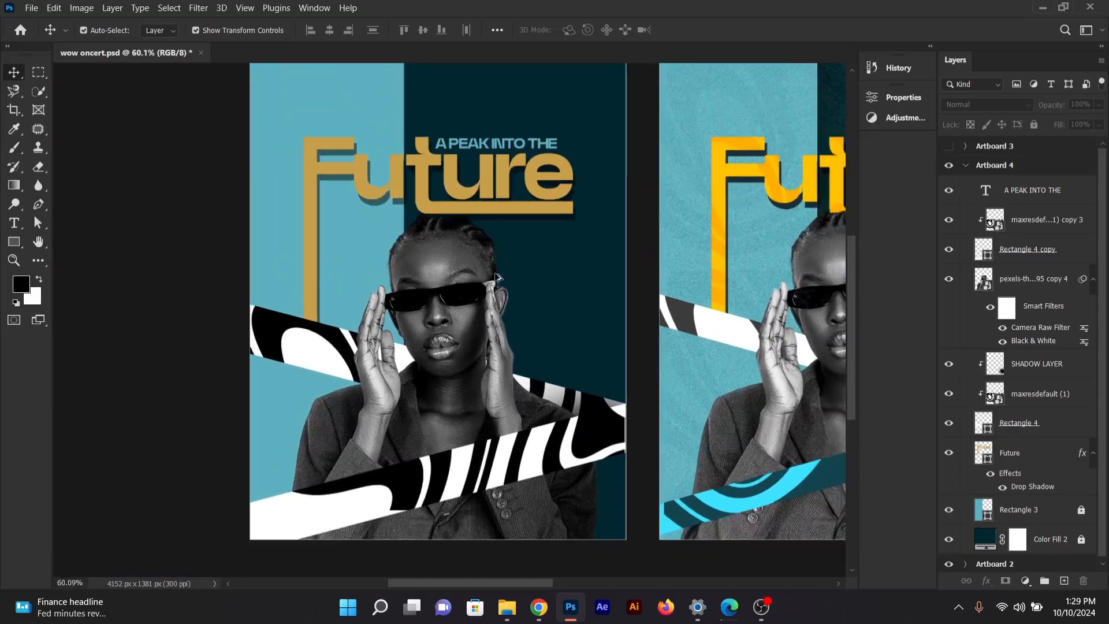
pyautogui.scroll(1, 448, 254)
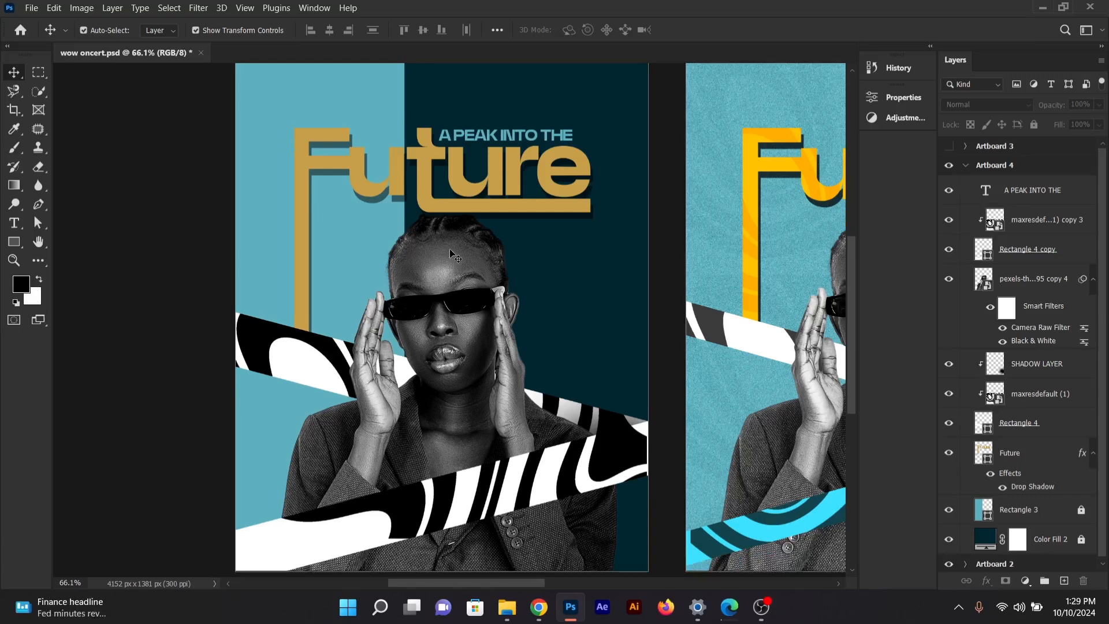
pyautogui.scroll(-1, 450, 249)
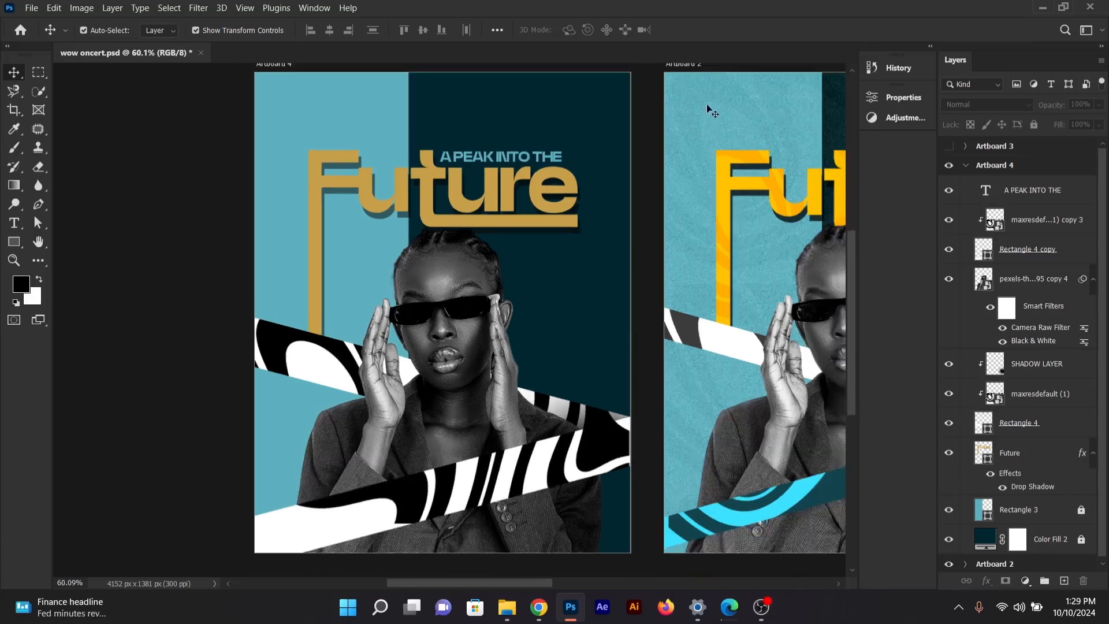
pyautogui.click(686, 67)
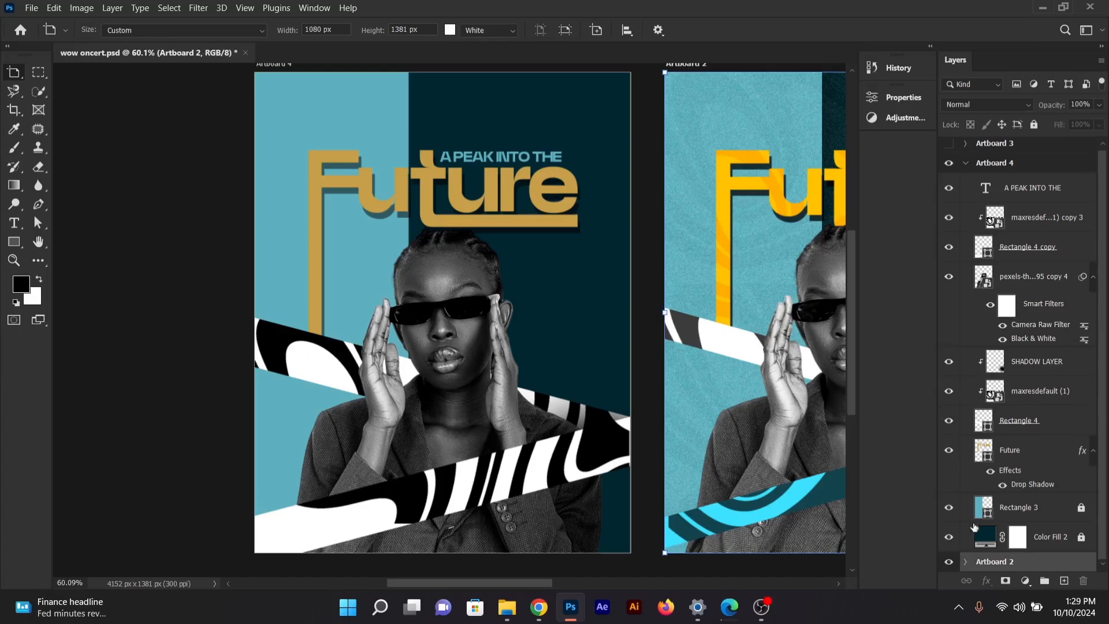
pyautogui.click(949, 562)
pyautogui.press('v')
pyautogui.hotkey('ctrl', '0')
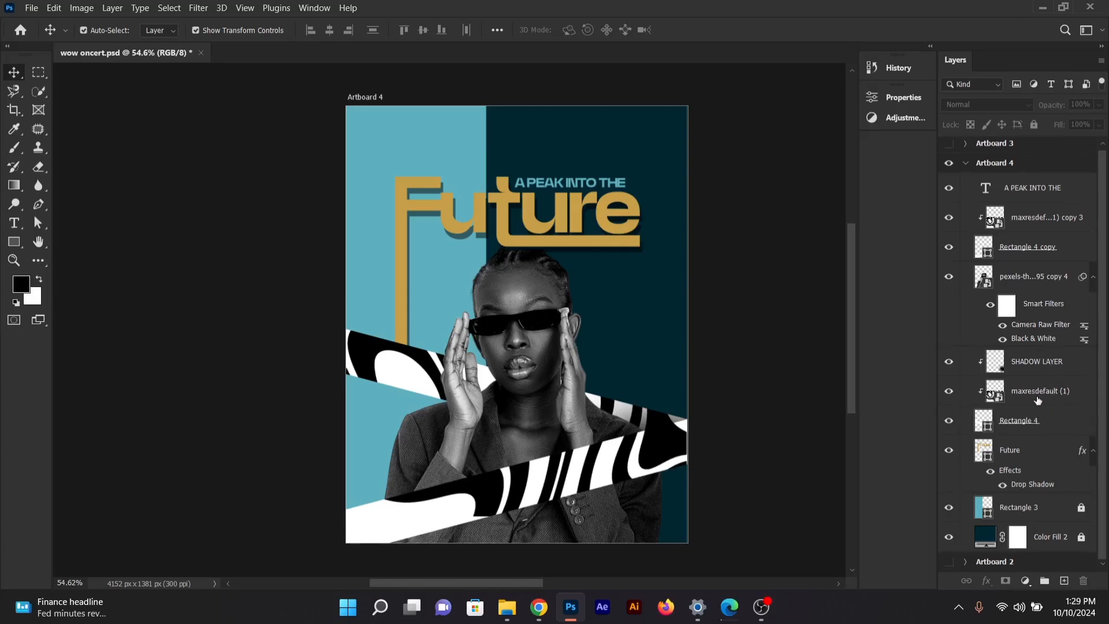
# Step: Duplicate maxresdefault (1) copy 3 as an unclipped layer and move the copy up to cover the upper part of Artboard 4
pyautogui.click(1043, 394)
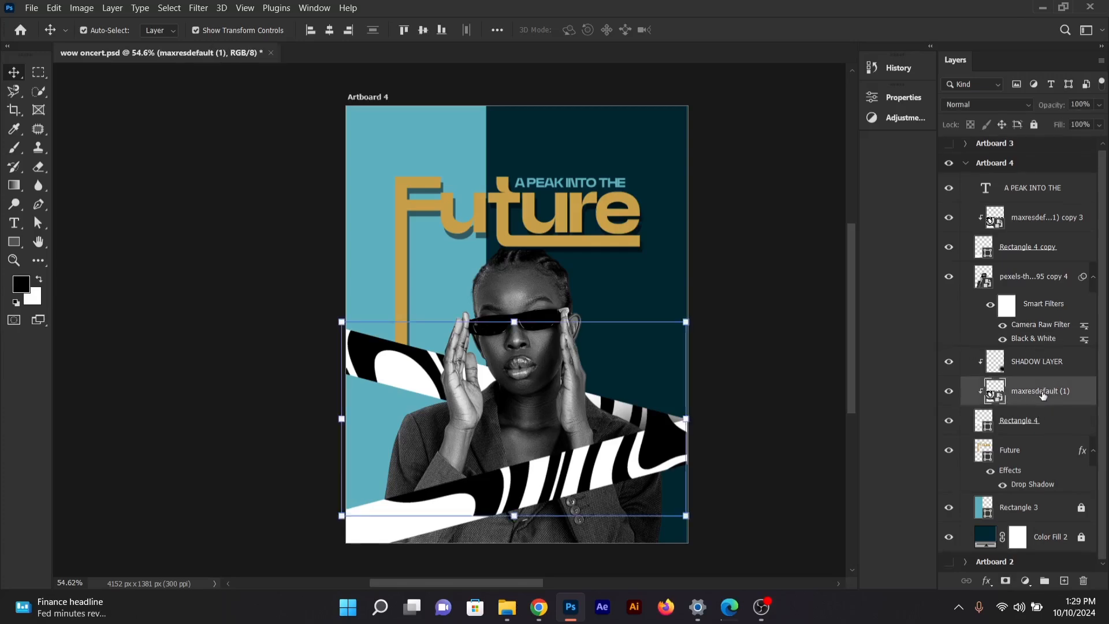
pyautogui.click(1042, 216)
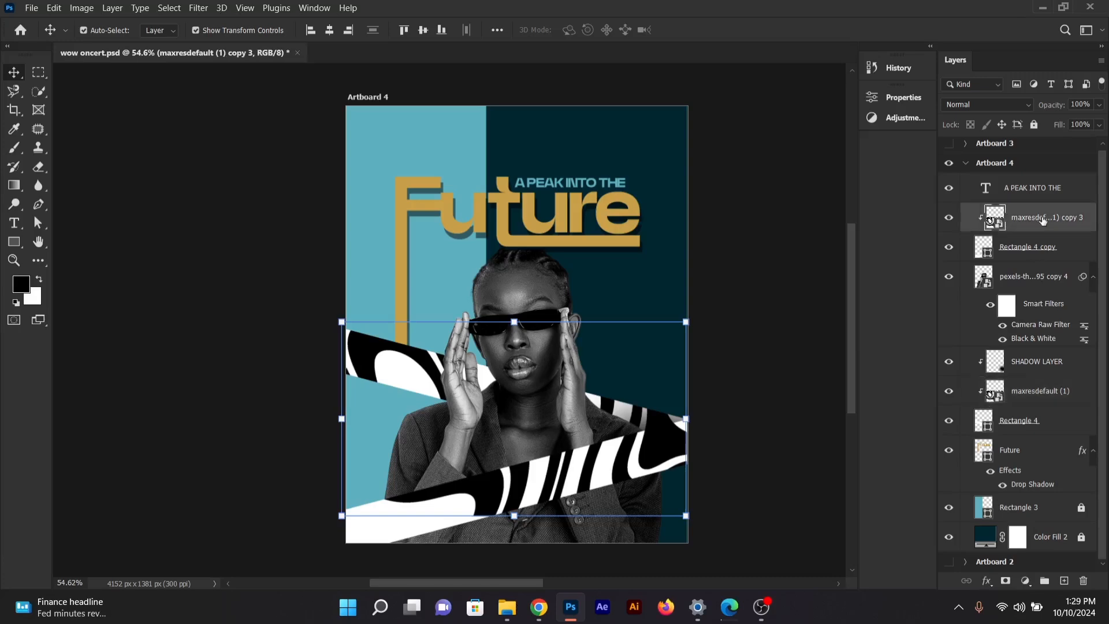
pyautogui.keyDown('alt'); pyautogui.click(1043, 220); pyautogui.keyUp('alt')
pyautogui.press('ctrl')
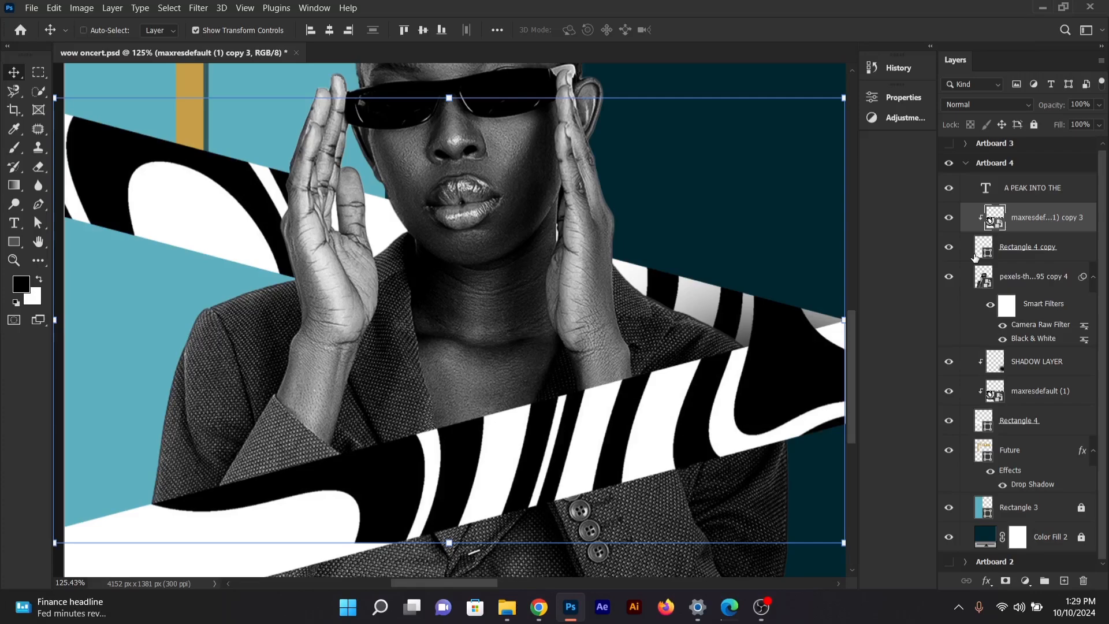
pyautogui.hotkey('ctrl', 'j')
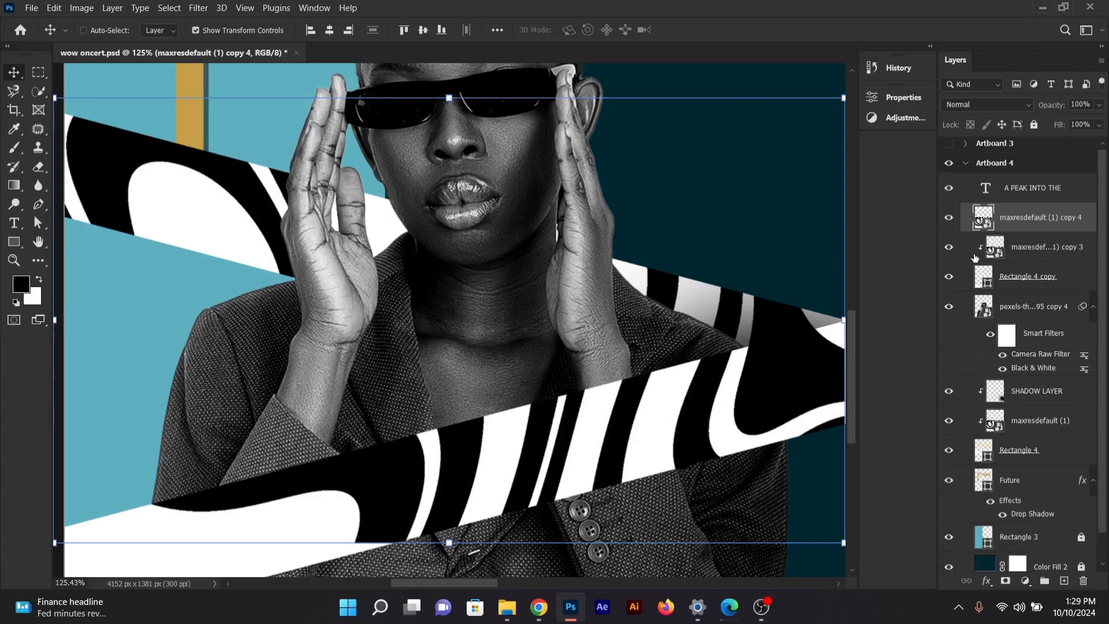
pyautogui.scroll(-2, 924, 262)
pyautogui.scroll(-2, 670, 279)
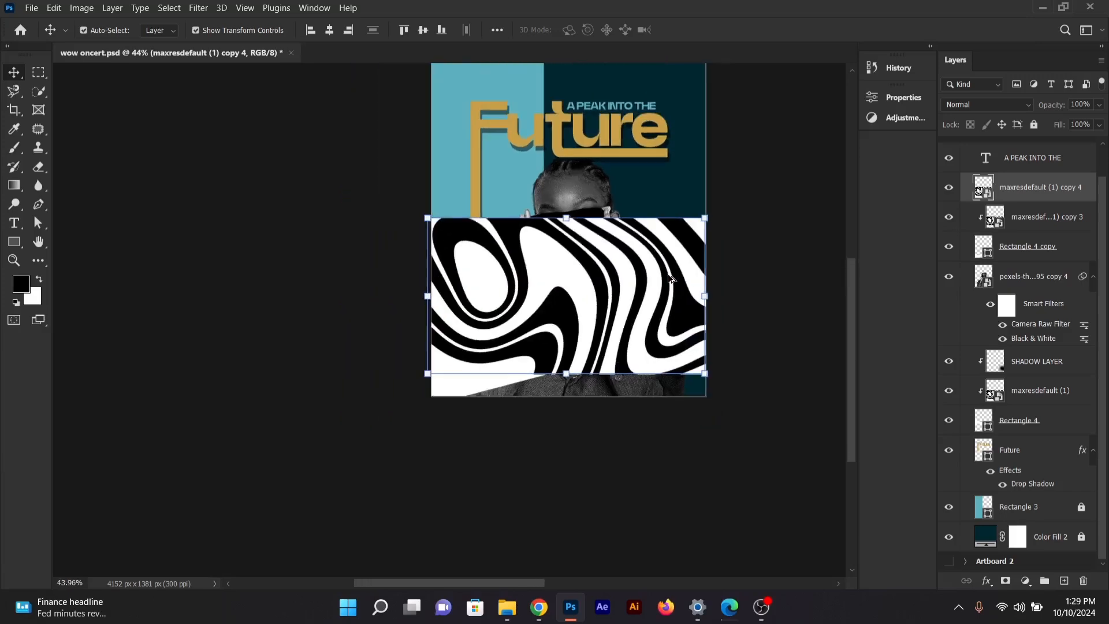
pyautogui.scroll(2, 664, 281)
pyautogui.moveTo(591, 349); pyautogui.dragTo(594, 182)
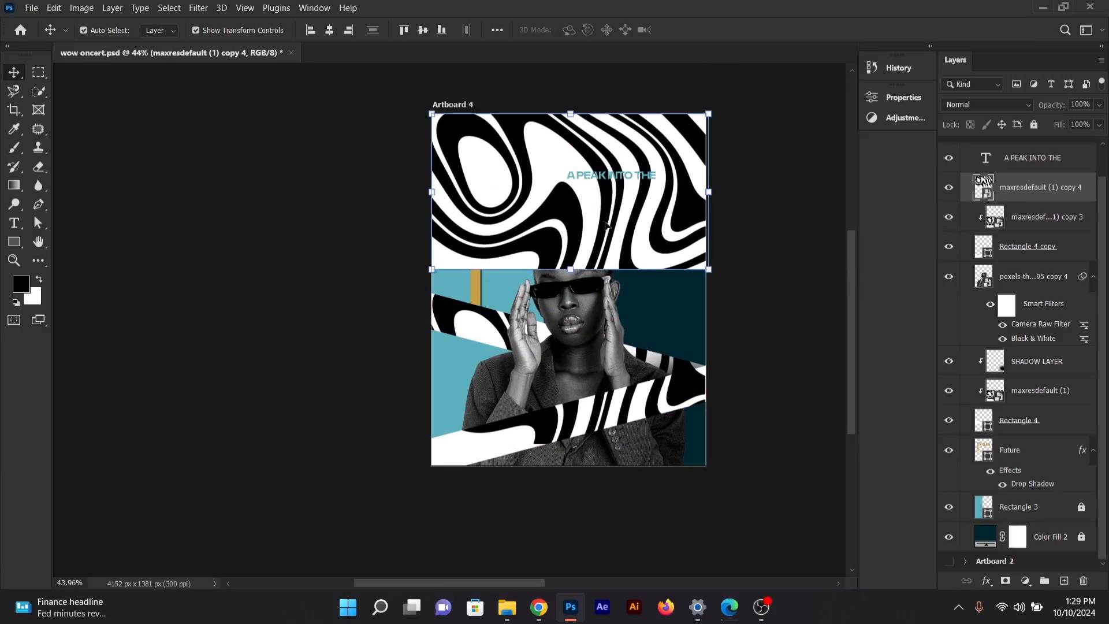
# Step: Duplicate the full-width wavy pattern twice more, placing each copy directly below the previous one until Artboard 4 is covered
pyautogui.hotkey('ctrl', 'j')
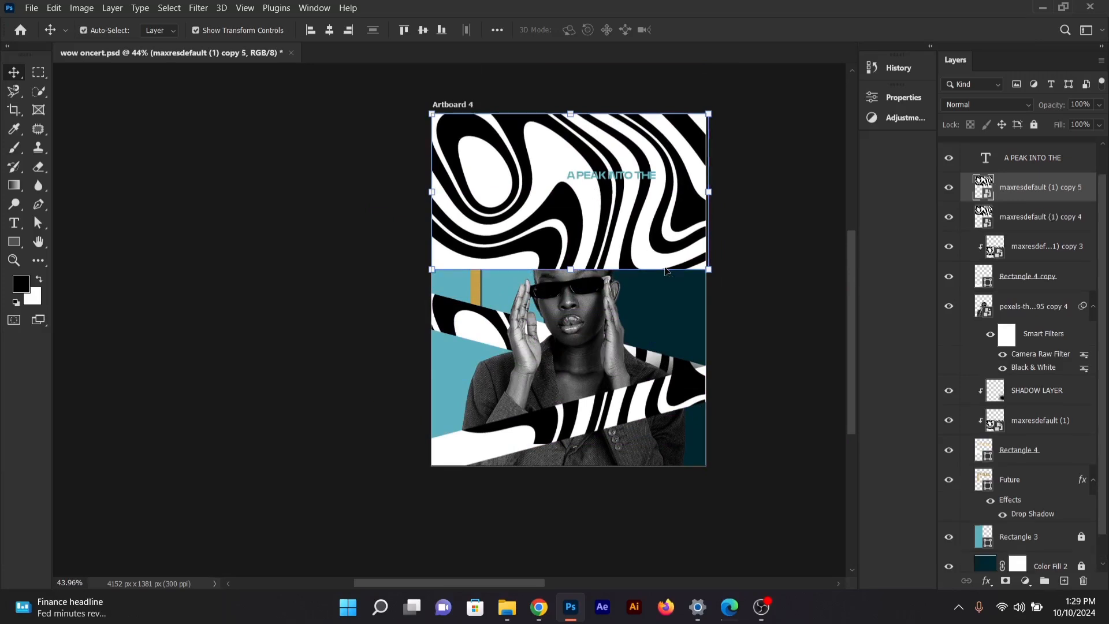
pyautogui.moveTo(627, 241); pyautogui.dragTo(611, 359)
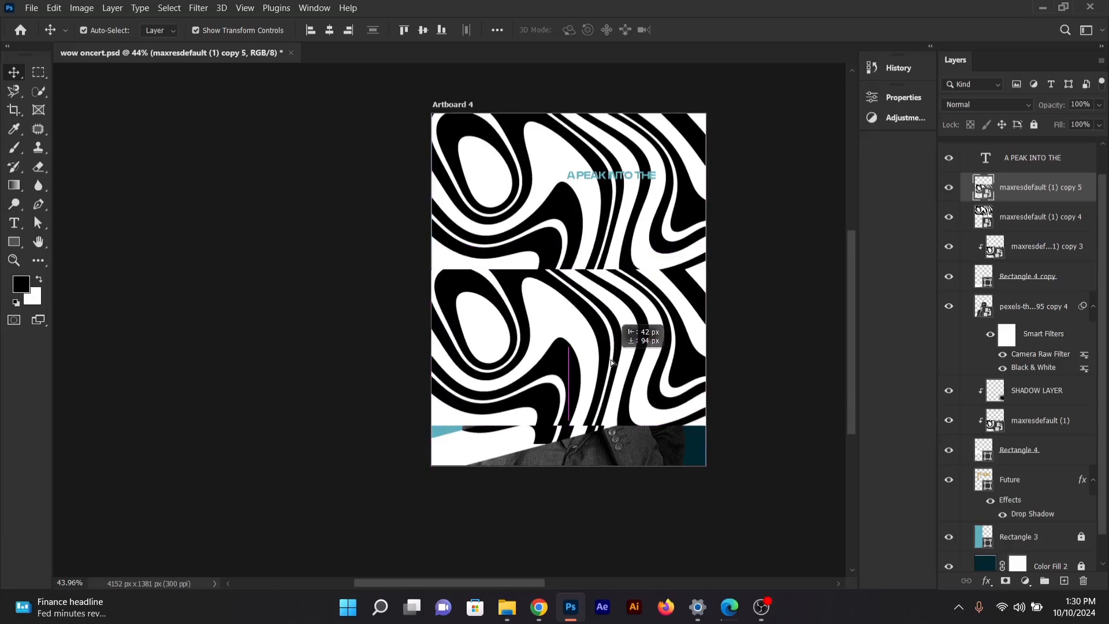
pyautogui.click(739, 353)
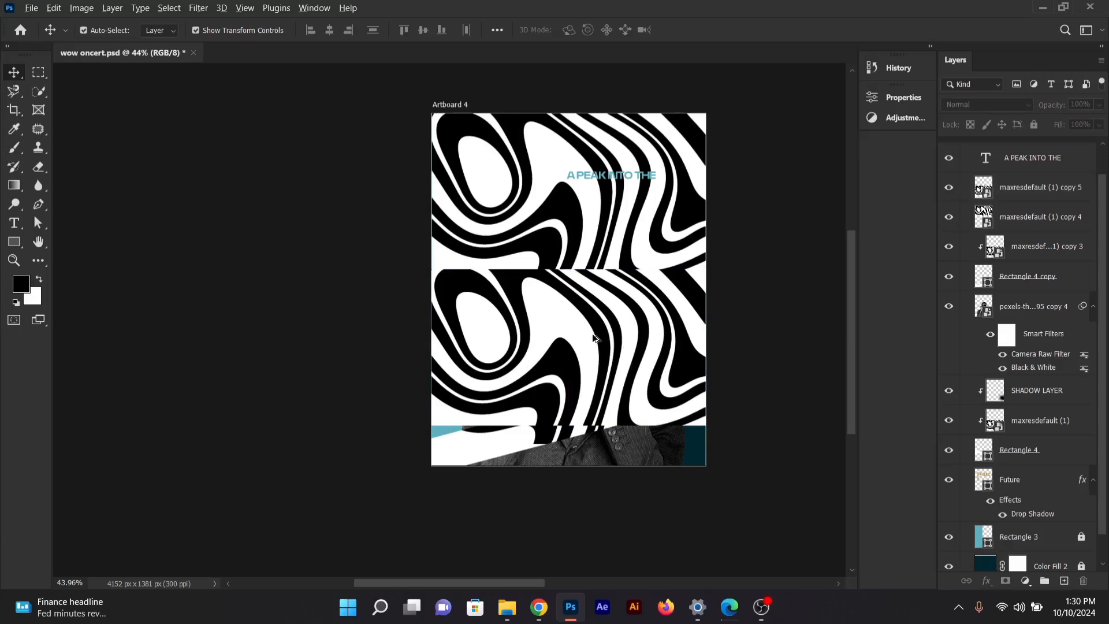
pyautogui.moveTo(591, 334); pyautogui.dragTo(588, 492)
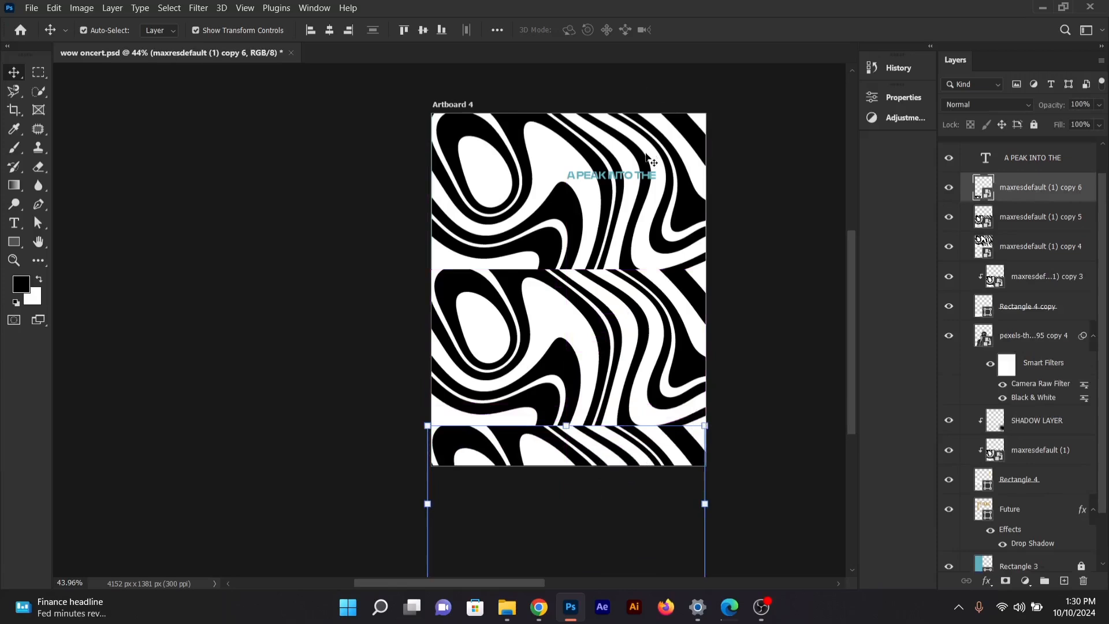
# Step: Combine the three stacked pattern layers, maxresdefault (1) copy 4, copy 5 and copy 6, into one smart object
pyautogui.keyDown('shift'); pyautogui.click(500, 195); pyautogui.keyUp('shift')
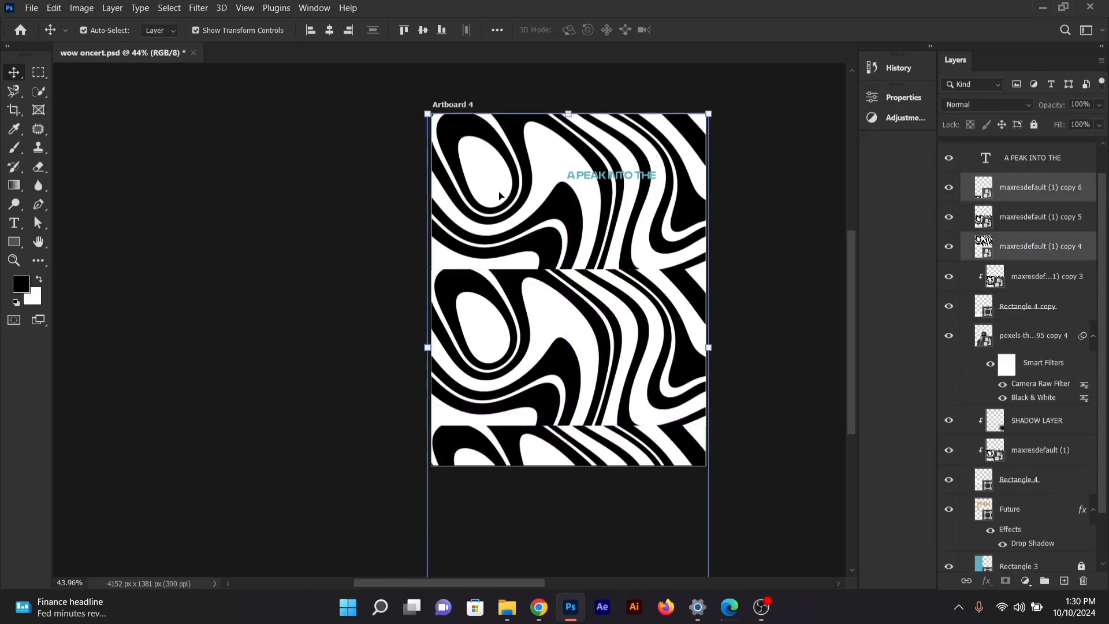
pyautogui.keyDown('shift'); pyautogui.click(502, 330); pyautogui.keyUp('shift')
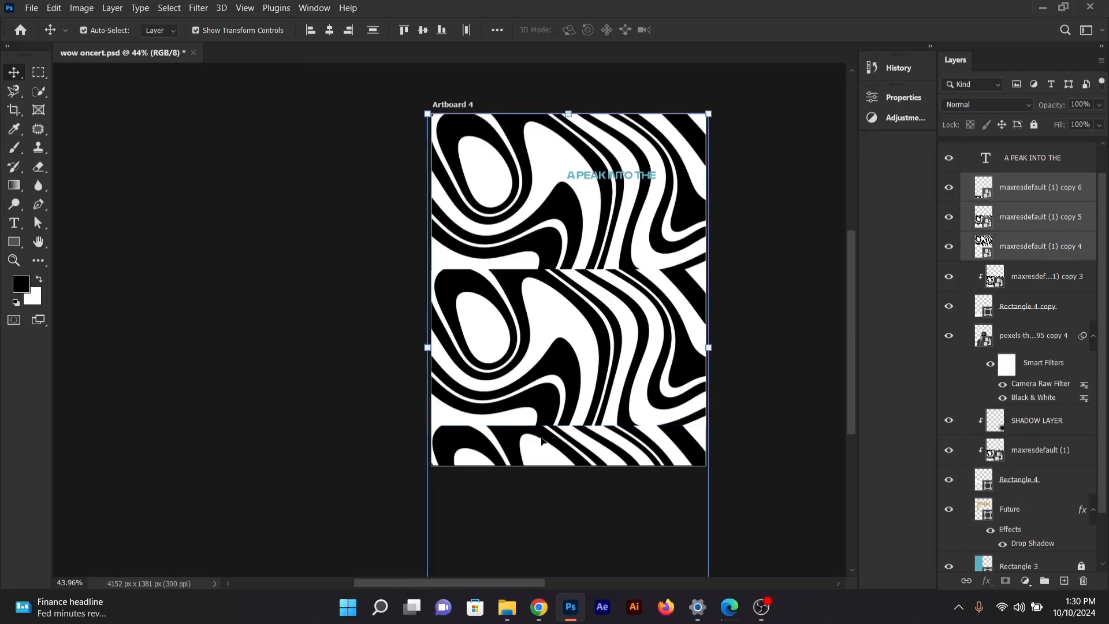
pyautogui.rightClick(1021, 194)
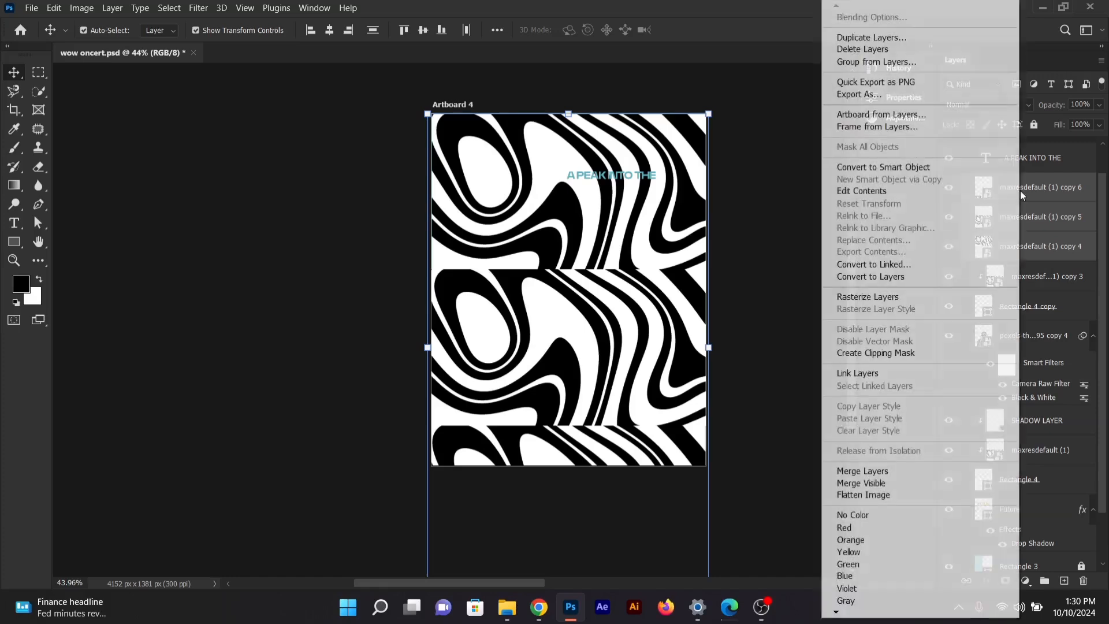
pyautogui.click(904, 169)
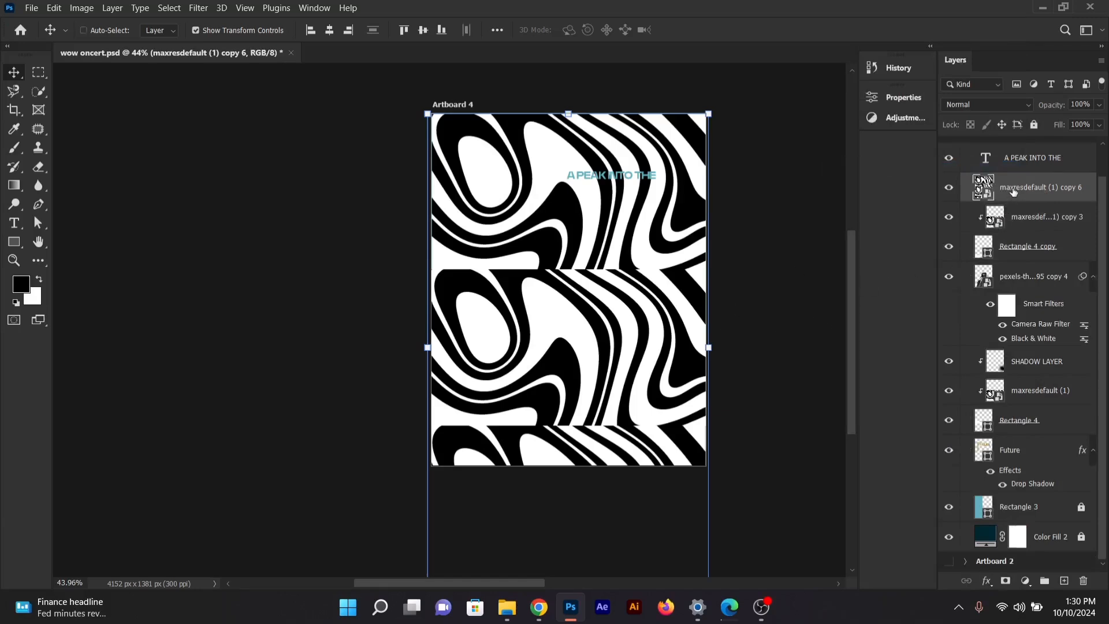
# Step: Try sending the combined pattern layer to the very bottom of Artboard 4's layer stack, and undo the move
pyautogui.press('ctrl')
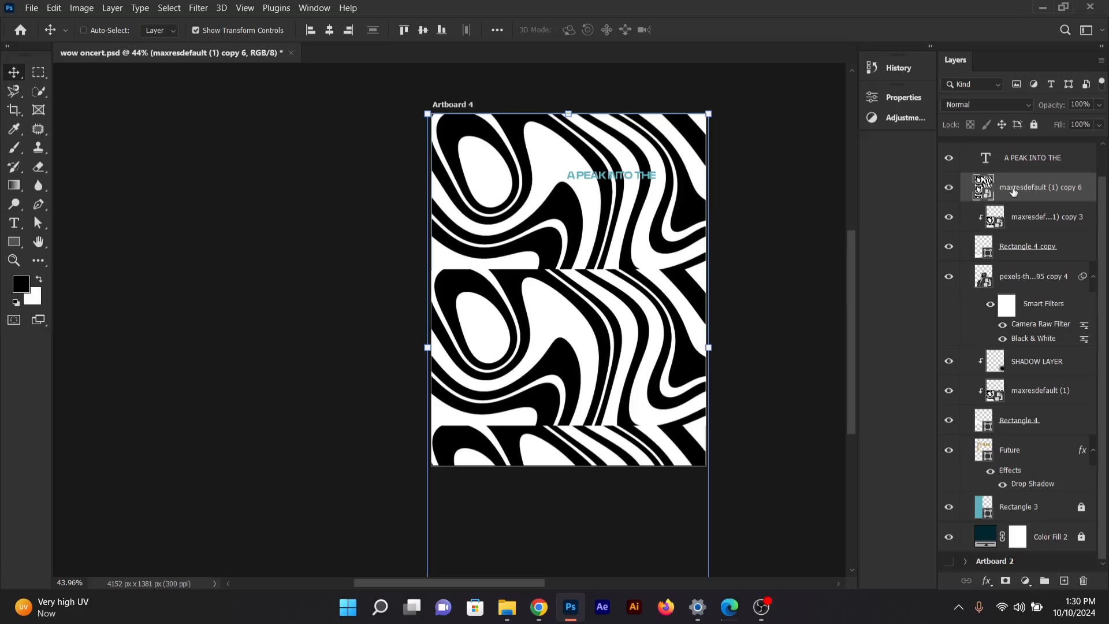
pyautogui.hotkey('ctrl', 'shift', '[')
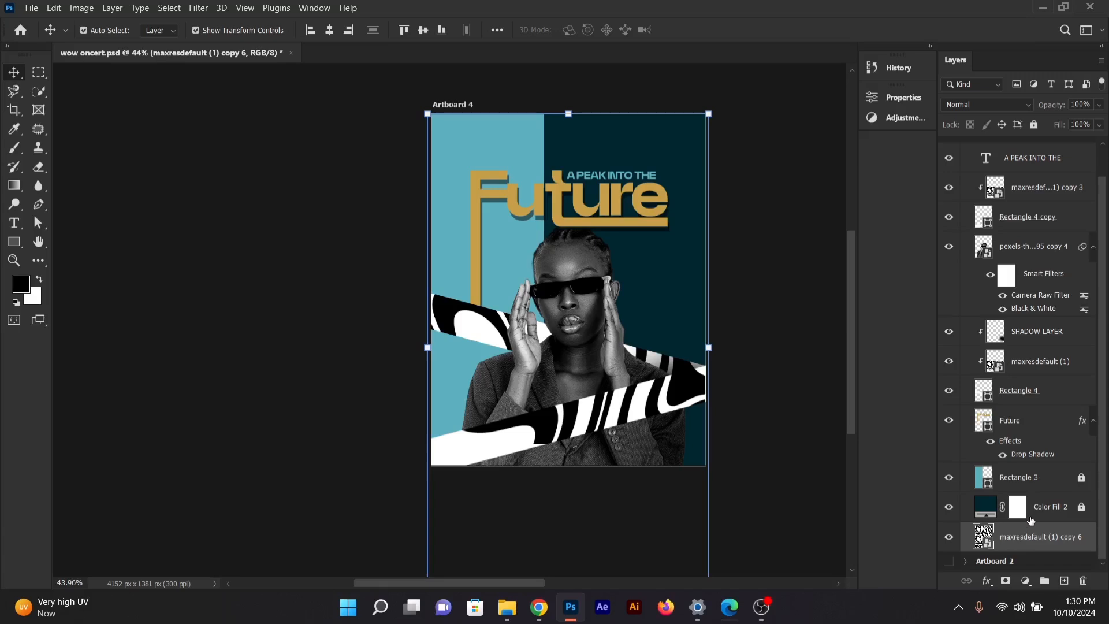
pyautogui.hotkey('ctrl', 'z')
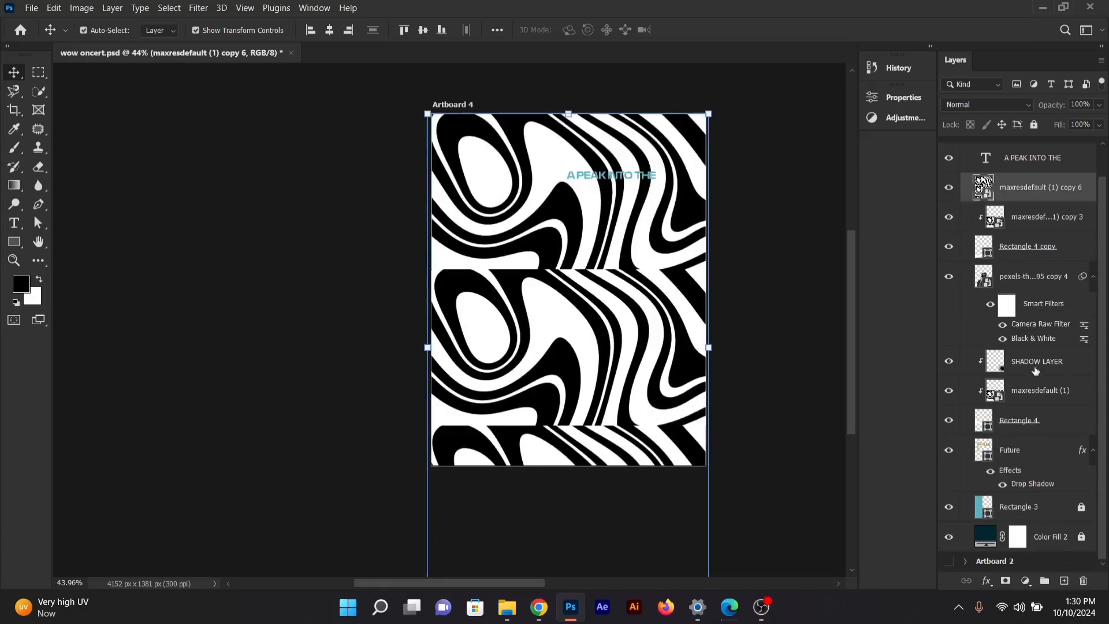
# Step: Move the combined pattern layer between Future and Rectangle 3, and set its blend mode to Screen
pyautogui.moveTo(1040, 187); pyautogui.dragTo(1068, 479)
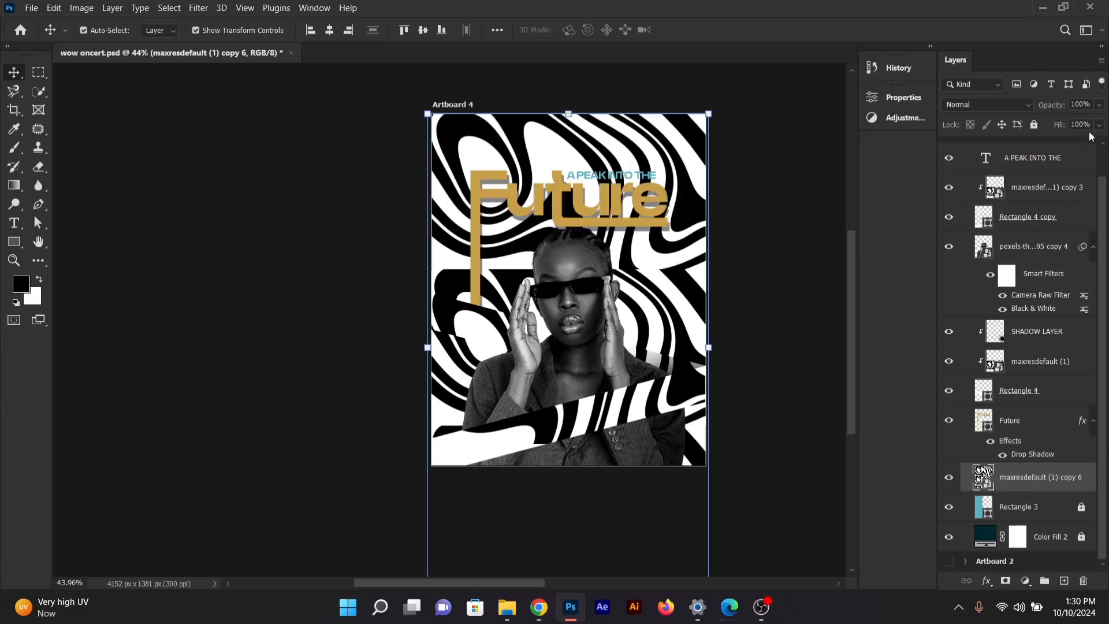
pyautogui.click(968, 106)
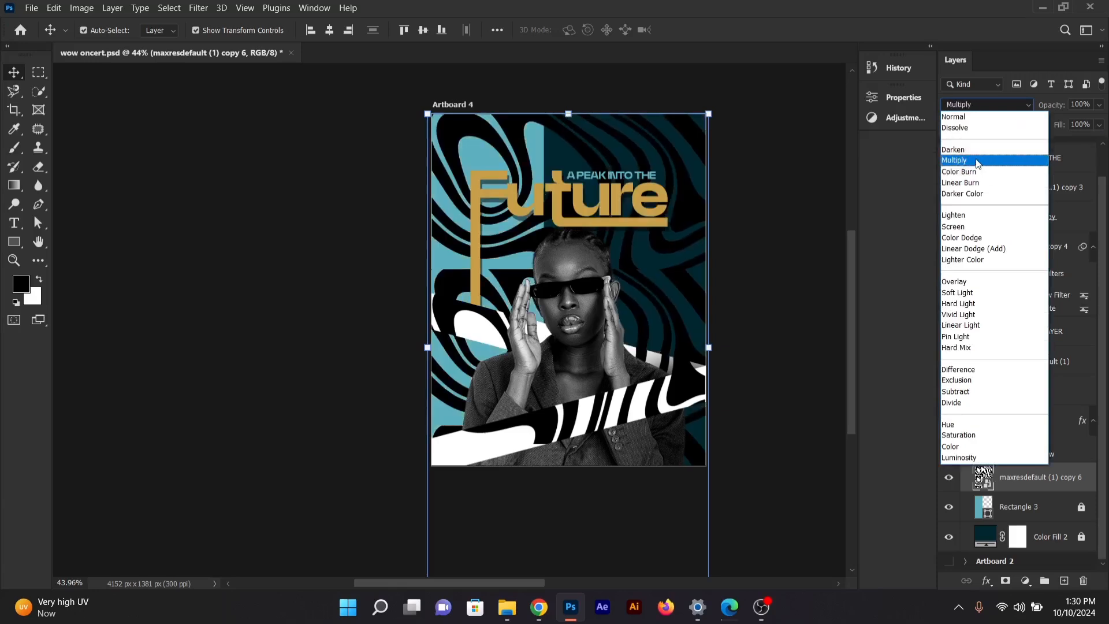
pyautogui.click(980, 230)
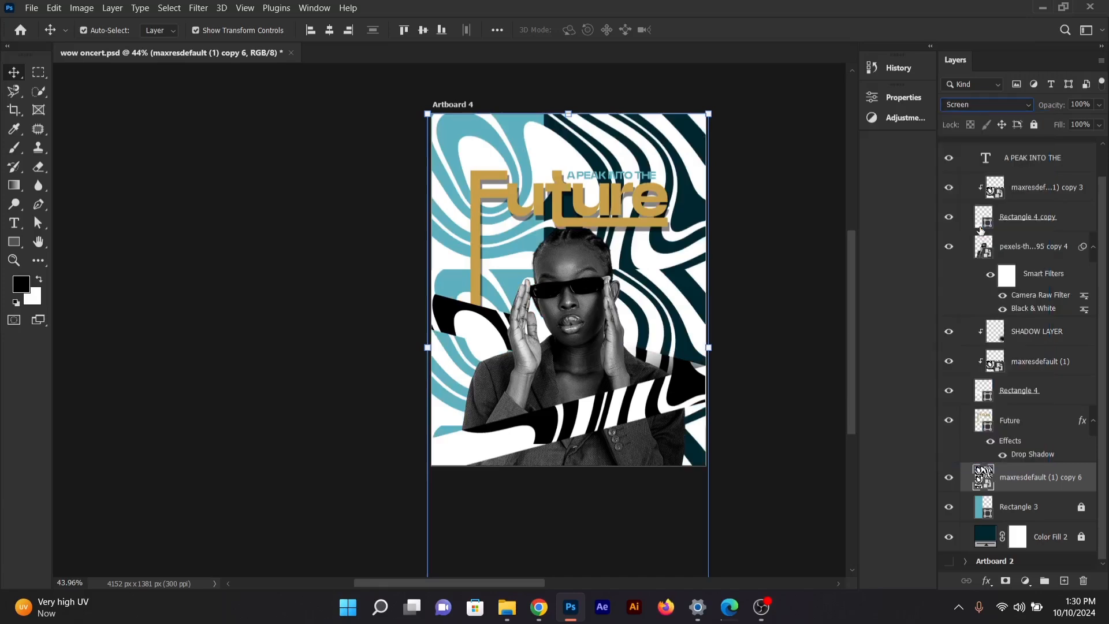
# Step: Reduce the background pattern layer's fill to 2% and clear the selection
pyautogui.click(1098, 126)
pyautogui.moveTo(1060, 140); pyautogui.dragTo(1034, 145)
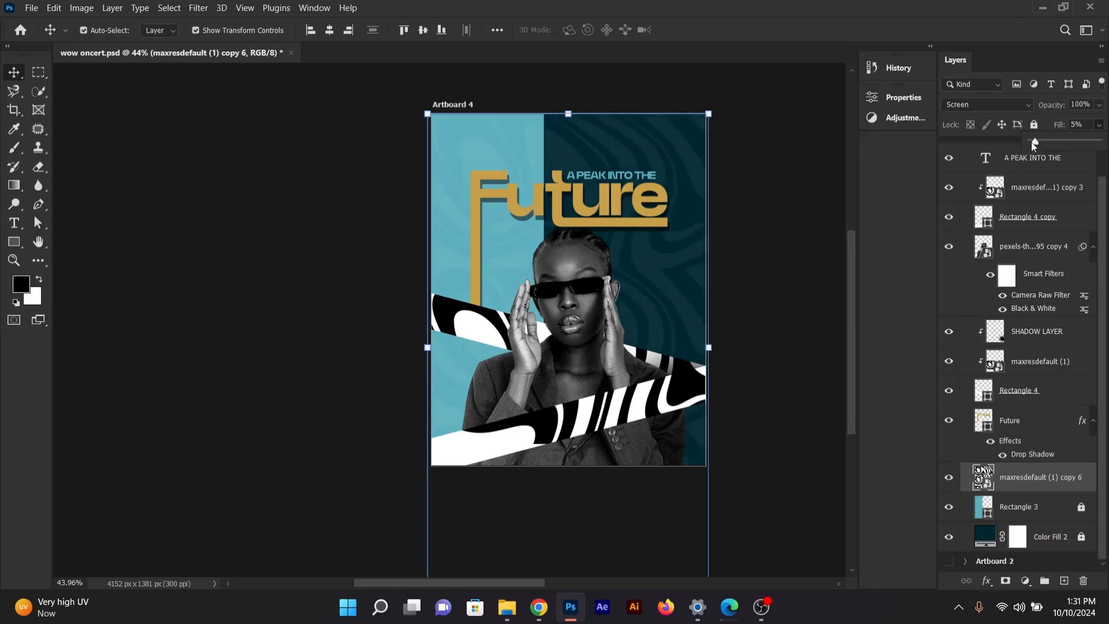
pyautogui.moveTo(1084, 125); pyautogui.dragTo(1060, 130)
pyautogui.write('2')
pyautogui.click(733, 300)
pyautogui.scroll(3, 680, 298)
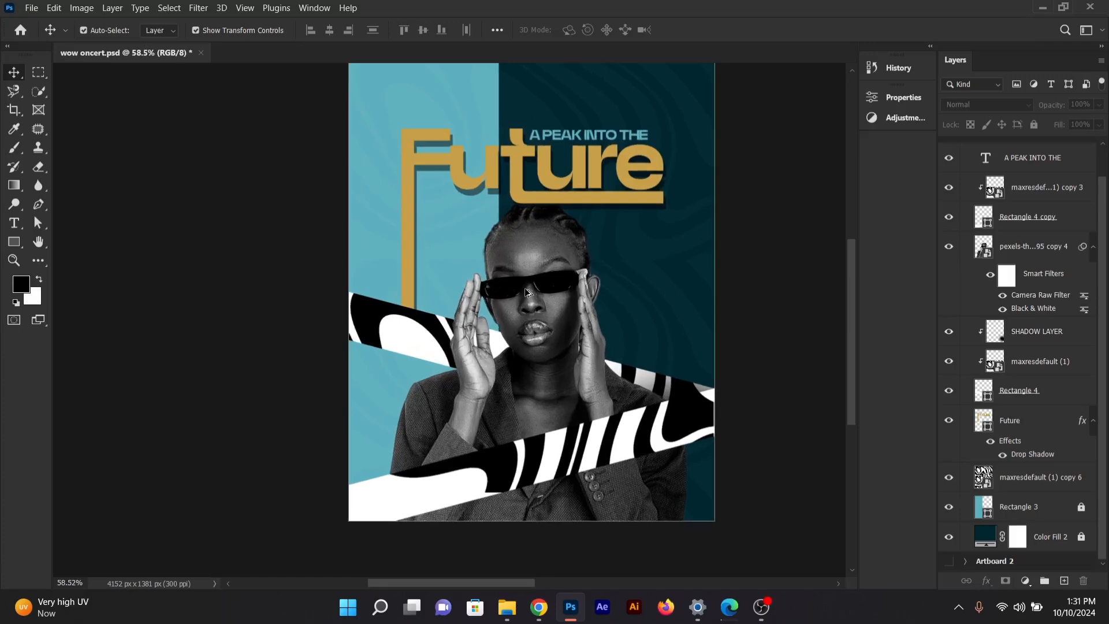
pyautogui.scroll(2, 543, 255)
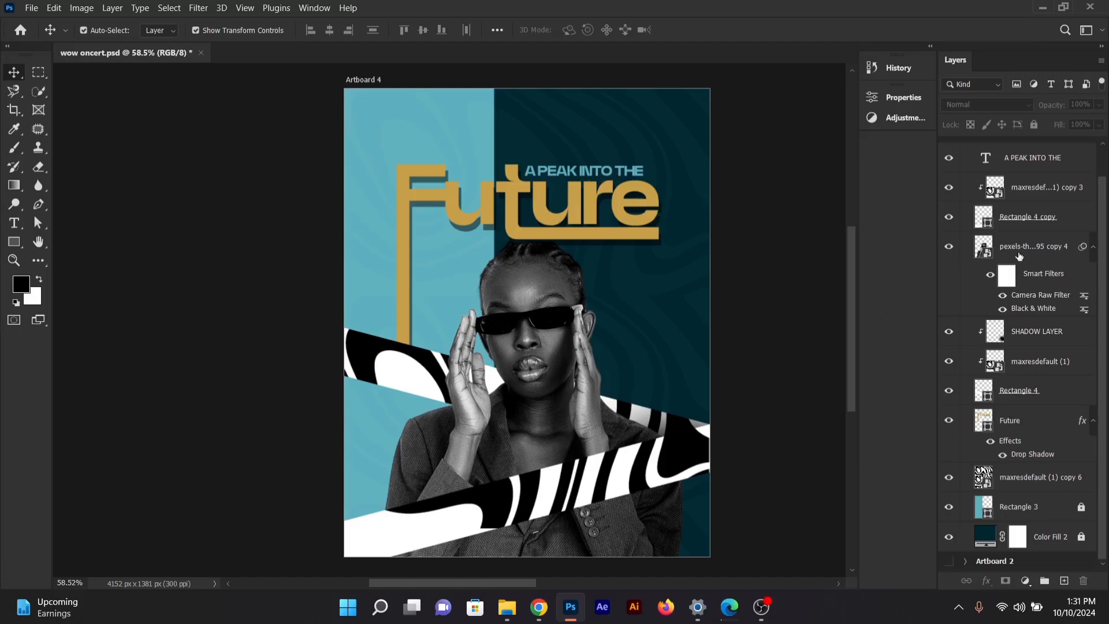
# Step: Try merging all visible layers of the poster, and undo the merge
pyautogui.scroll(1, 1039, 228)
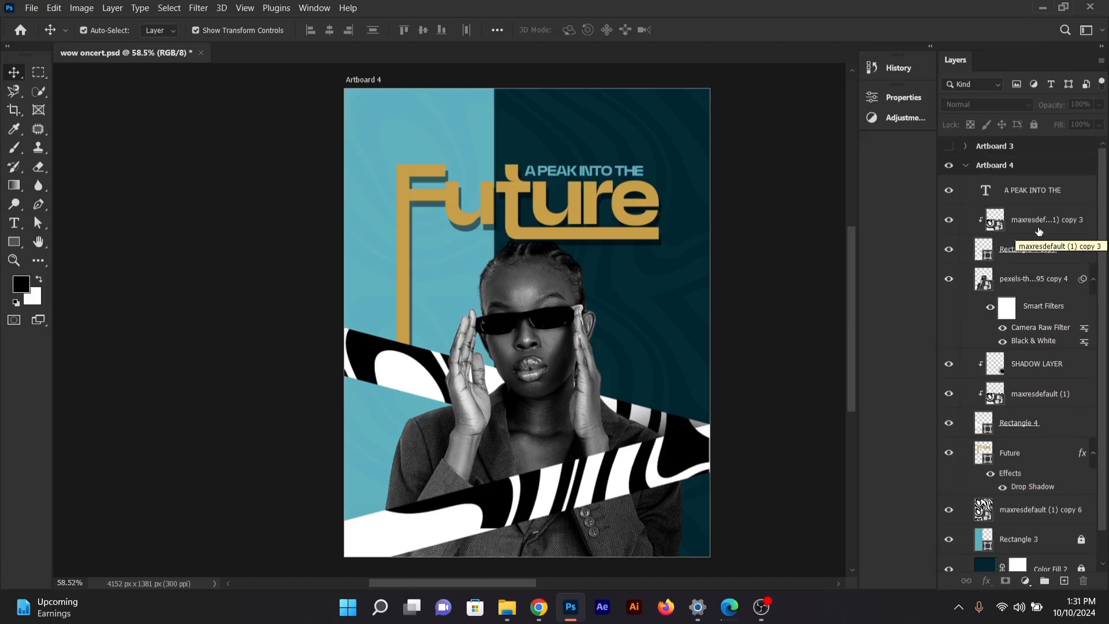
pyautogui.press('ctrl')
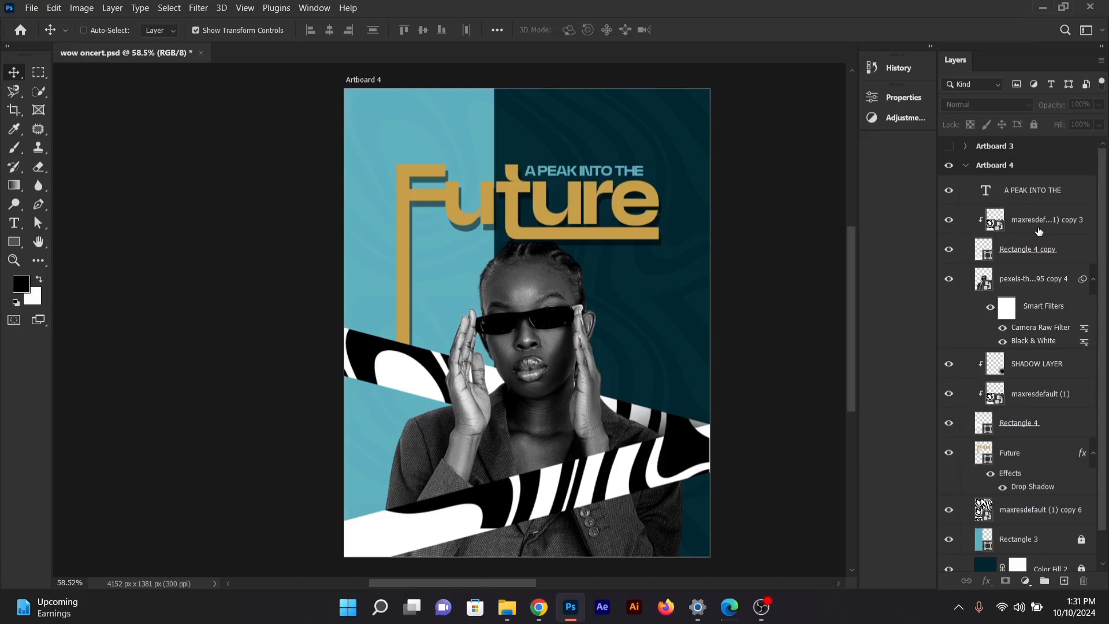
pyautogui.hotkey('ctrl', 'shift', 'e')
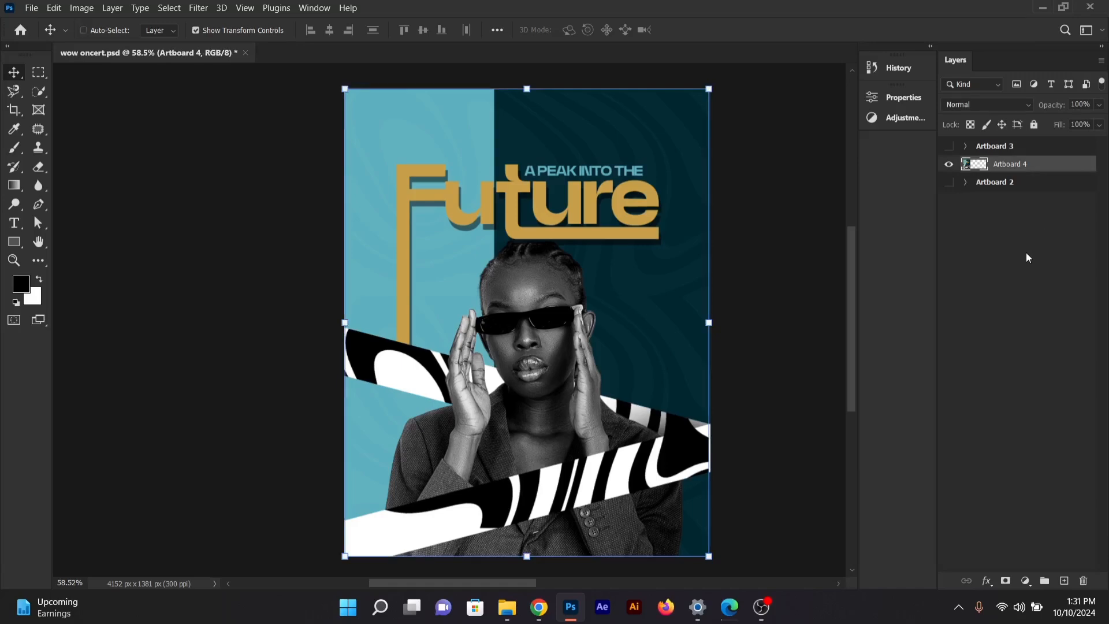
pyautogui.hotkey('ctrl', 'z')
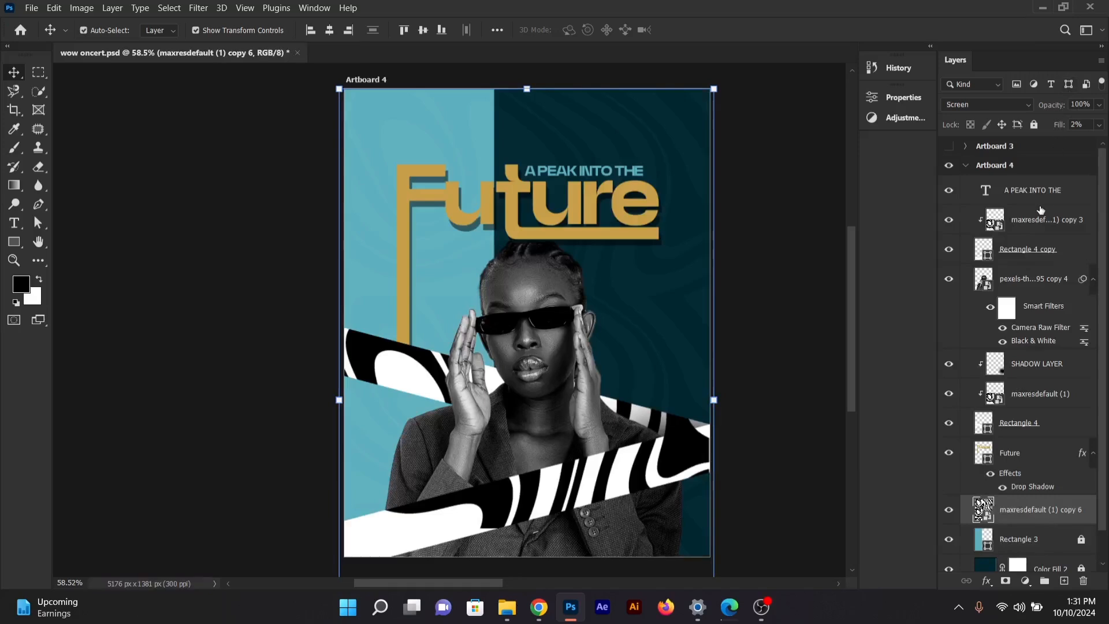
# Step: Stamp all visible layers into a new layer above the A PEAK INTO THE text, and rename it "A PEAK INTO THJE FUTURE"
pyautogui.click(1042, 199)
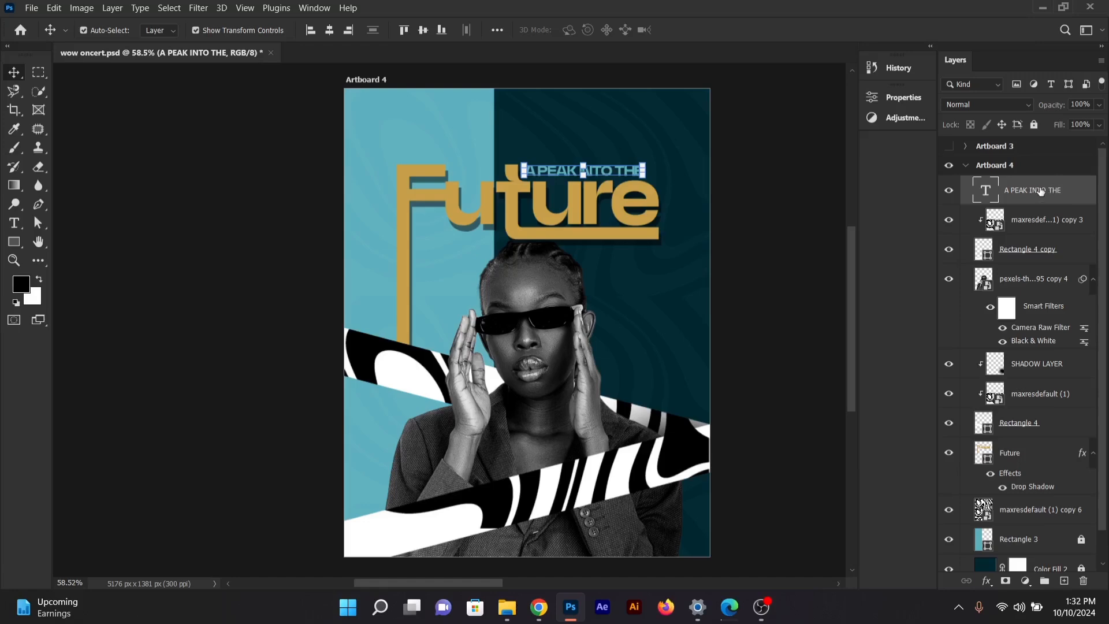
pyautogui.press('ctrl')
pyautogui.hotkey('ctrl', 'shift', 'alt', 'e')
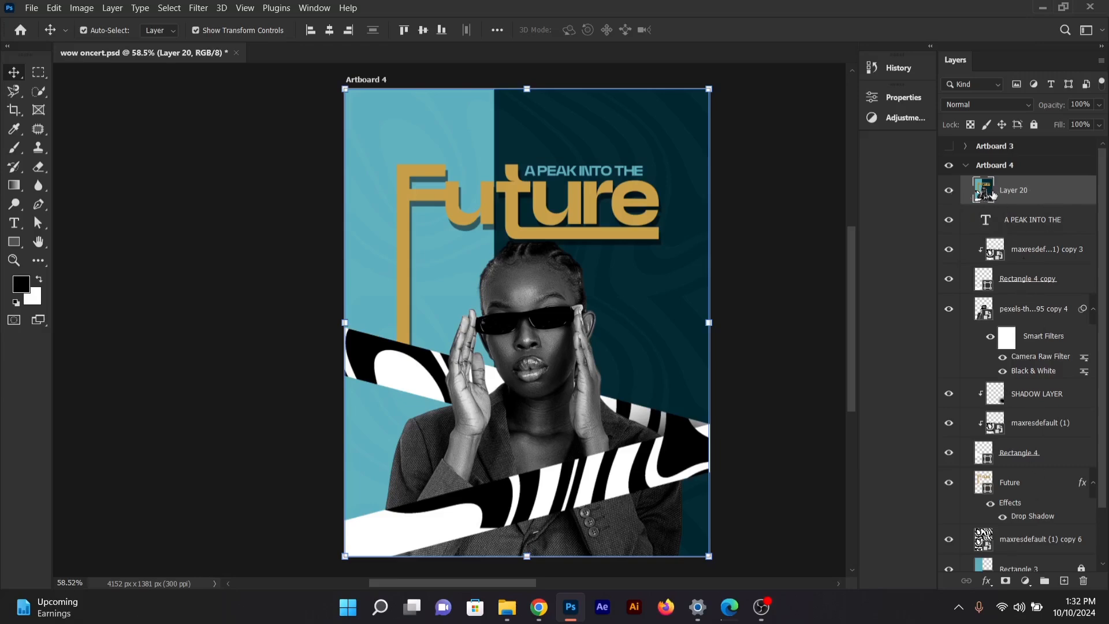
pyautogui.doubleClick(1012, 190)
pyautogui.press('BackSpace')
pyautogui.write('A PEAK INTO THJE FUTURE')
pyautogui.press('Return')
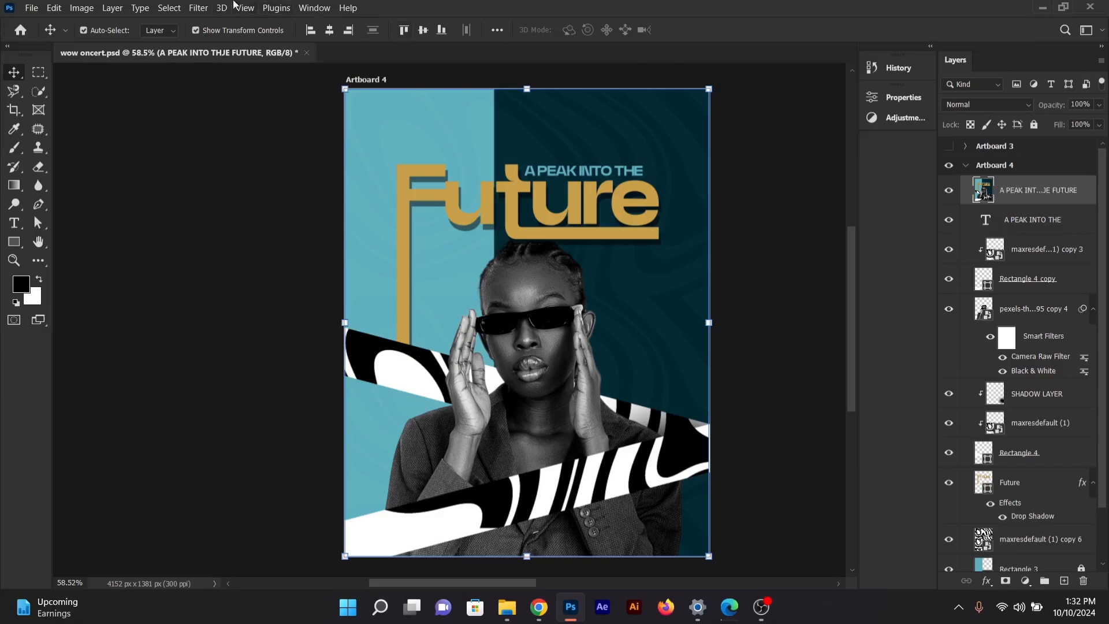
# Step: Convert the merged A PEAK INTO THJE FUTURE layer to a smart object
pyautogui.rightClick(1005, 194)
pyautogui.click(908, 210)
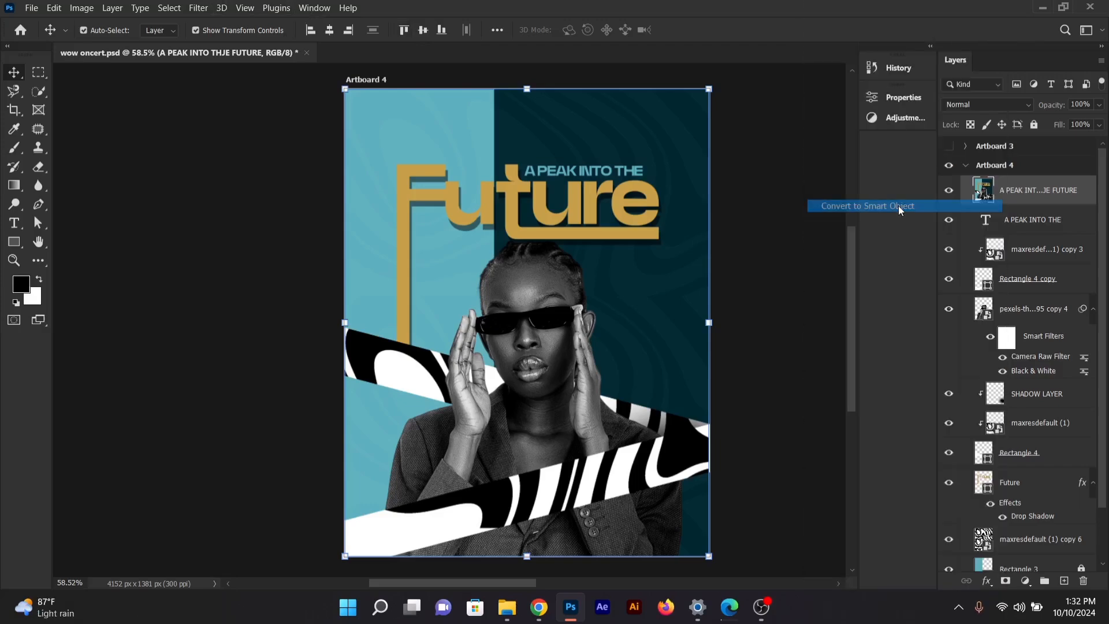
# Step: Try adding grain to the merged layer with the Camera Raw Filter, and delete the smart filter from the layer
pyautogui.click(193, 10)
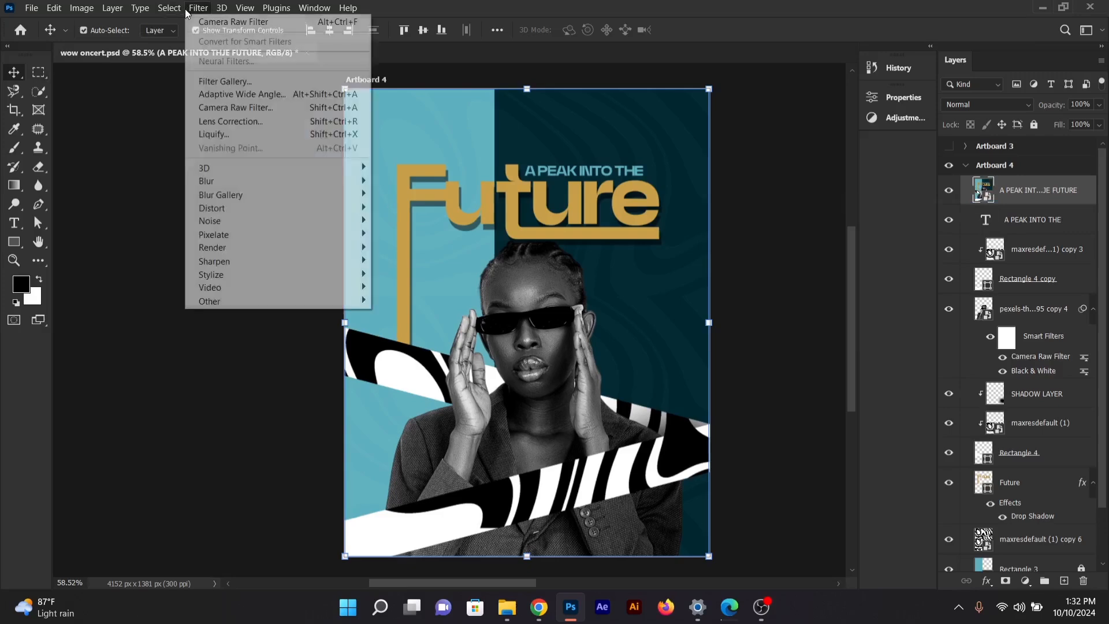
pyautogui.click(219, 110)
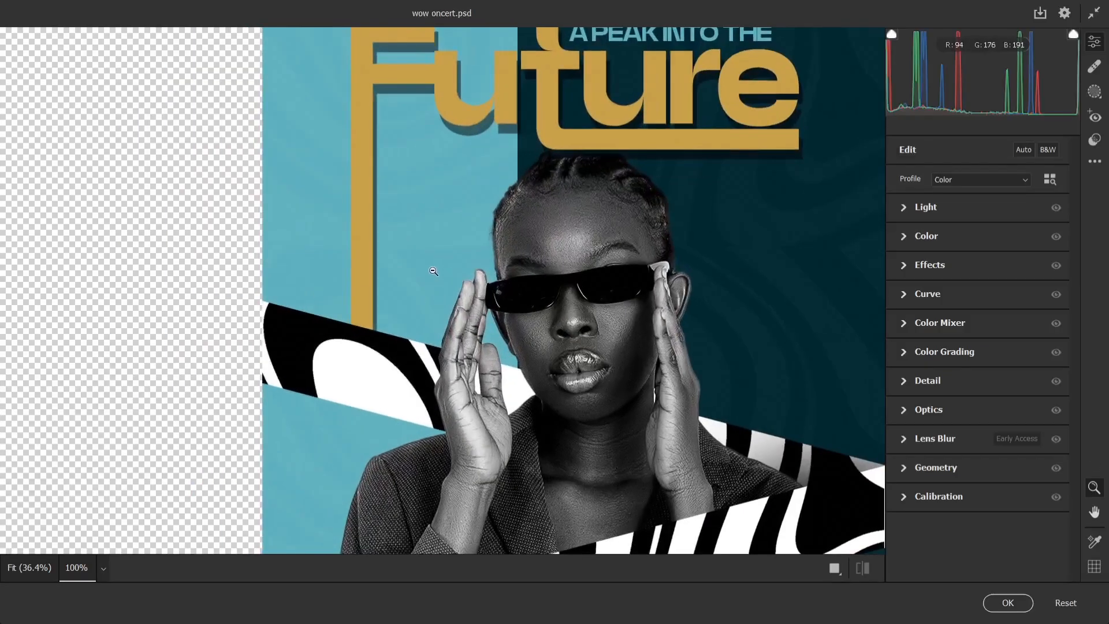
pyautogui.keyDown('alt'); pyautogui.click(414, 267); pyautogui.keyUp('alt')
pyautogui.keyDown('alt'); pyautogui.click(414, 267); pyautogui.keyUp('alt')
pyautogui.keyDown('alt'); pyautogui.click(416, 268); pyautogui.keyUp('alt')
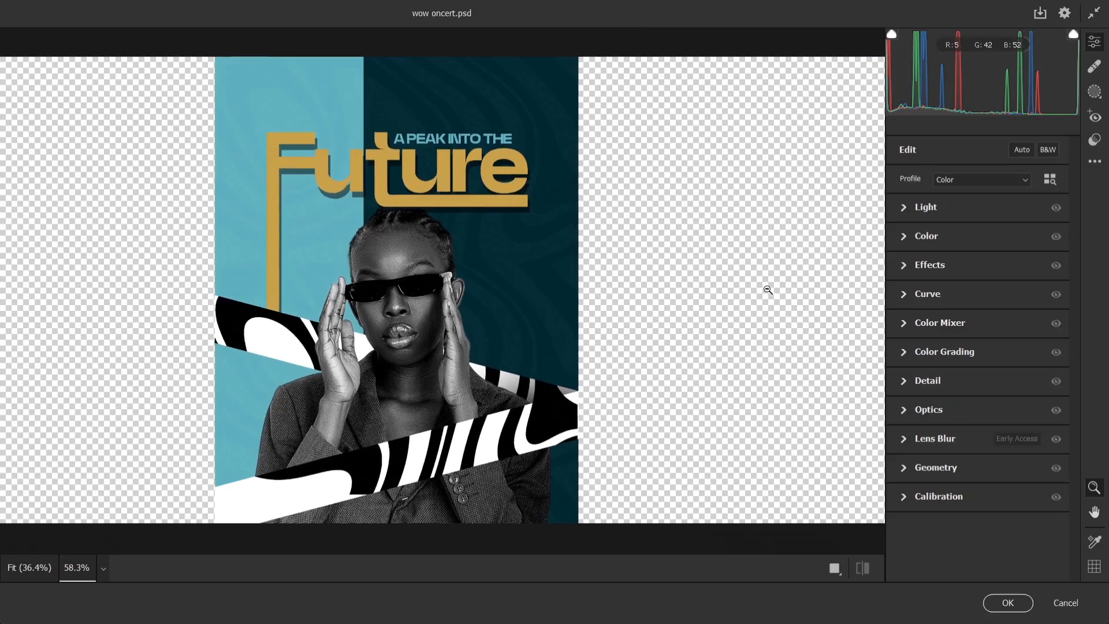
pyautogui.click(909, 269)
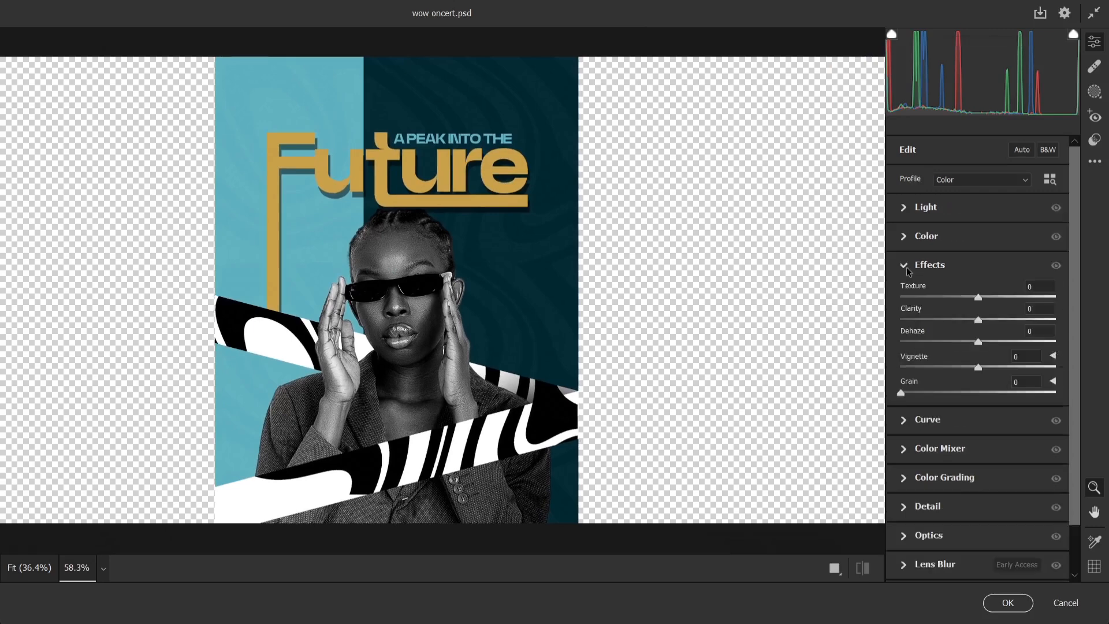
pyautogui.moveTo(925, 395); pyautogui.dragTo(958, 395)
pyautogui.moveTo(958, 394); pyautogui.dragTo(910, 395)
pyautogui.click(905, 266)
pyautogui.click(1007, 602)
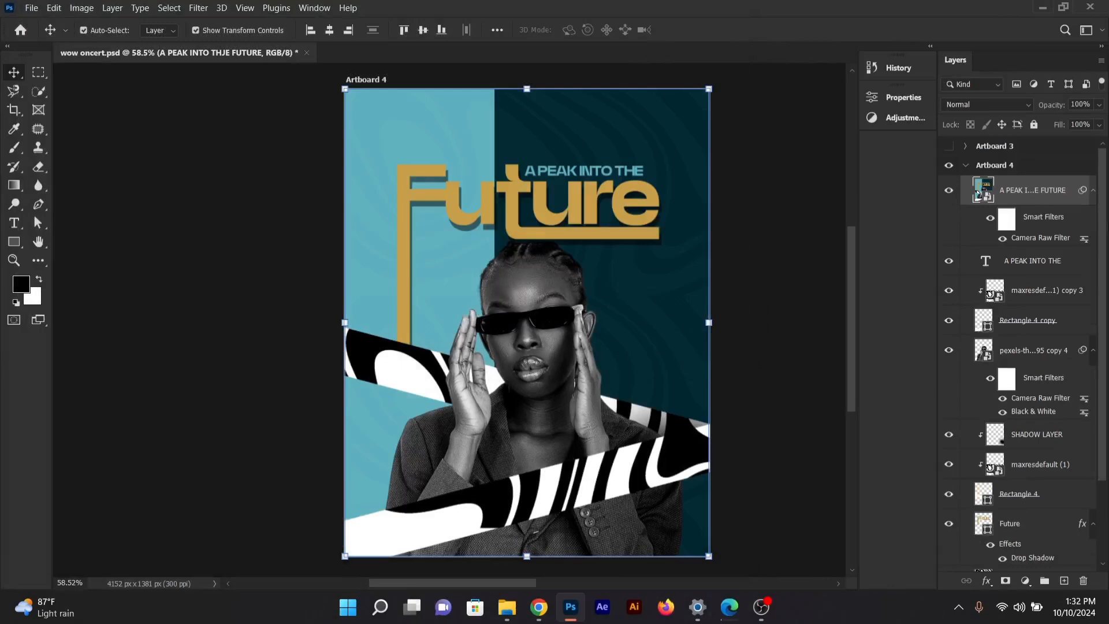
pyautogui.moveTo(1076, 230); pyautogui.dragTo(1084, 580)
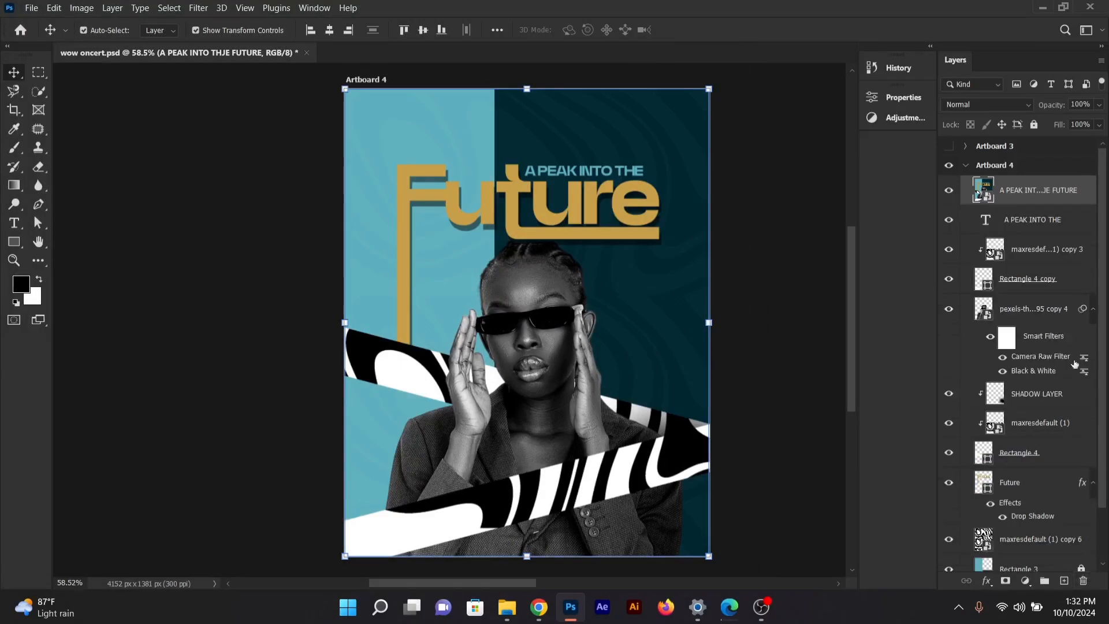
# Step: Quick-export the merged poster layer as a PNG named A PEAK INTO THJE FUTURE in the Downloads folder, and clear the selection
pyautogui.rightClick(1025, 197)
pyautogui.click(1043, 197)
pyautogui.rightClick(1010, 195)
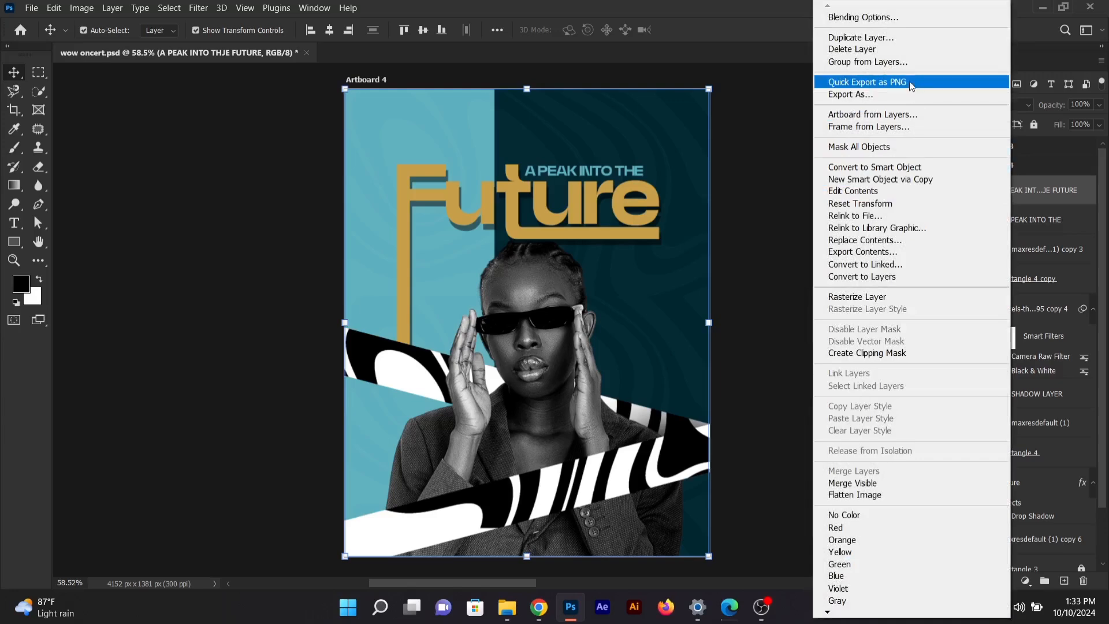
pyautogui.click(909, 81)
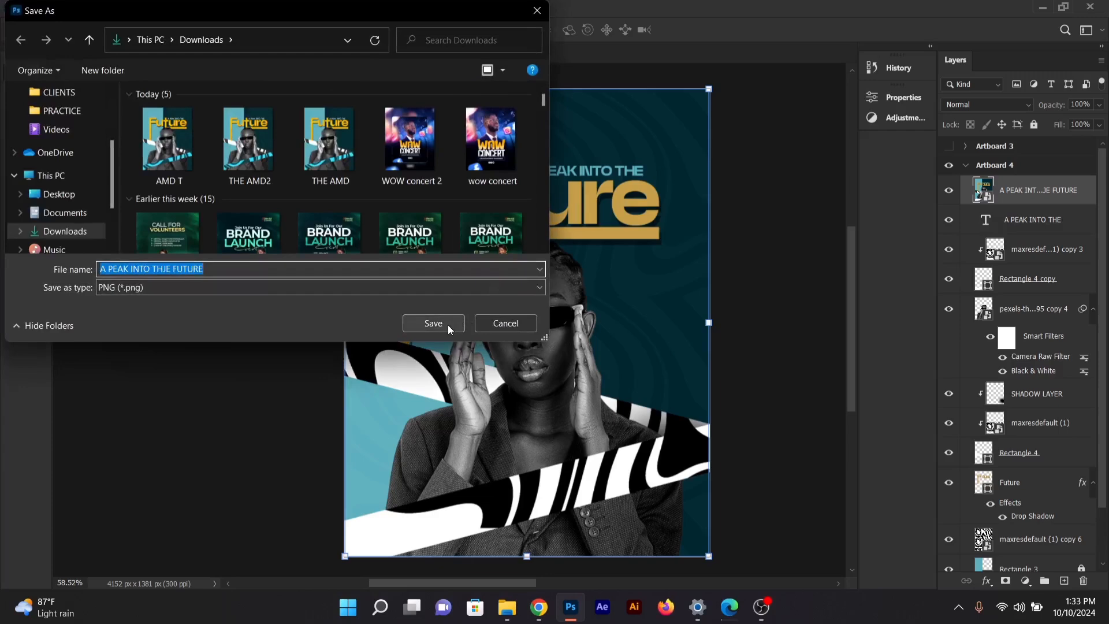
pyautogui.click(448, 325)
pyautogui.click(771, 310)
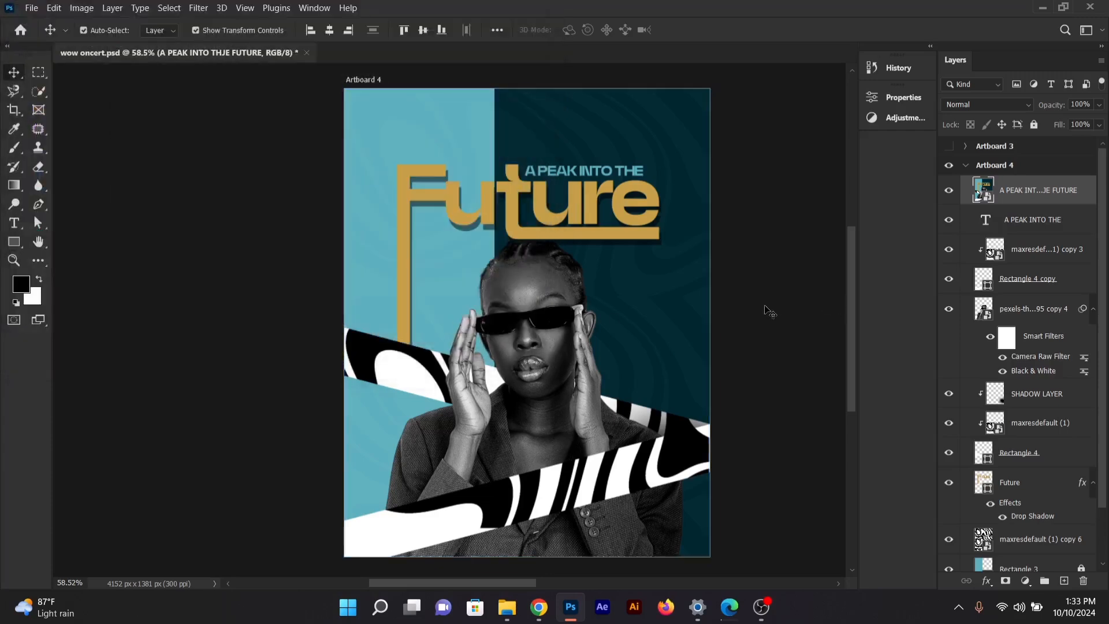
pyautogui.click(31, 7)
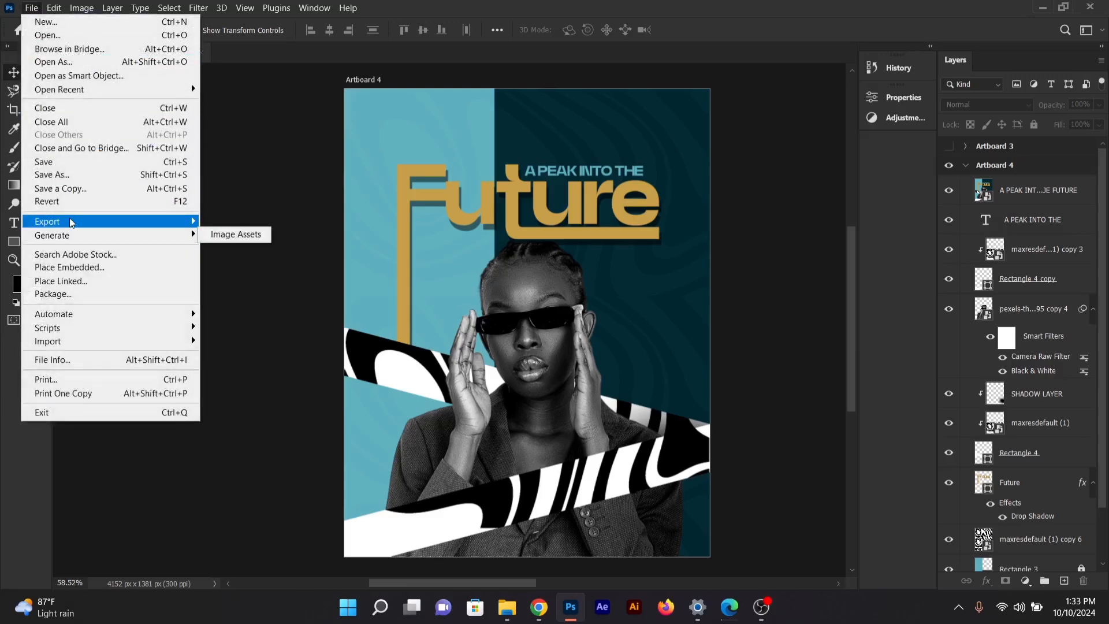
pyautogui.moveTo(139, 224)
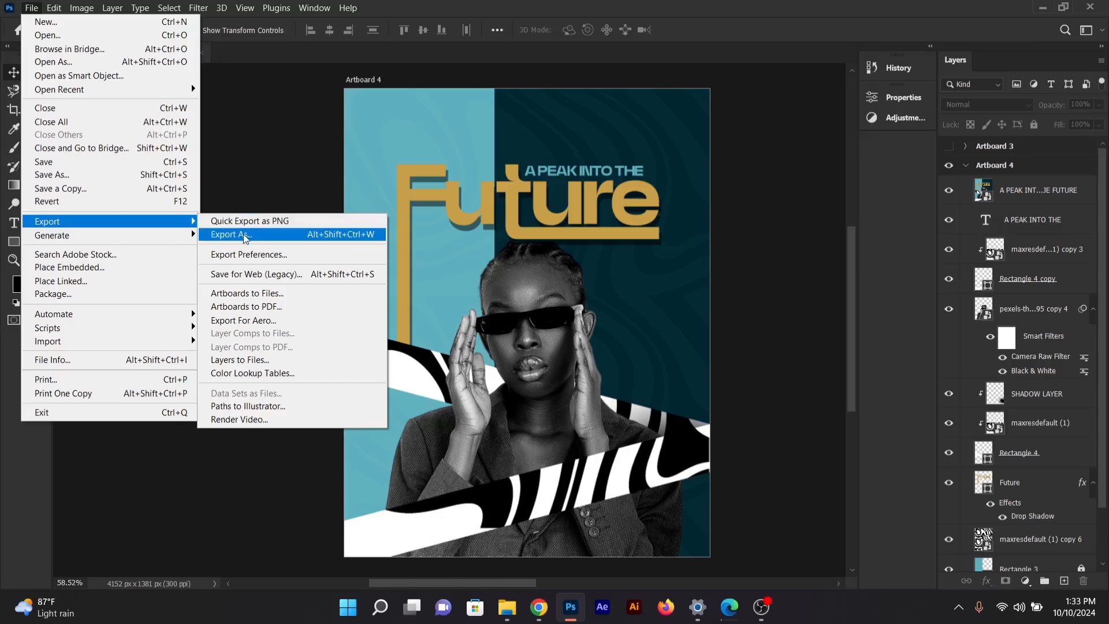
pyautogui.click(247, 150)
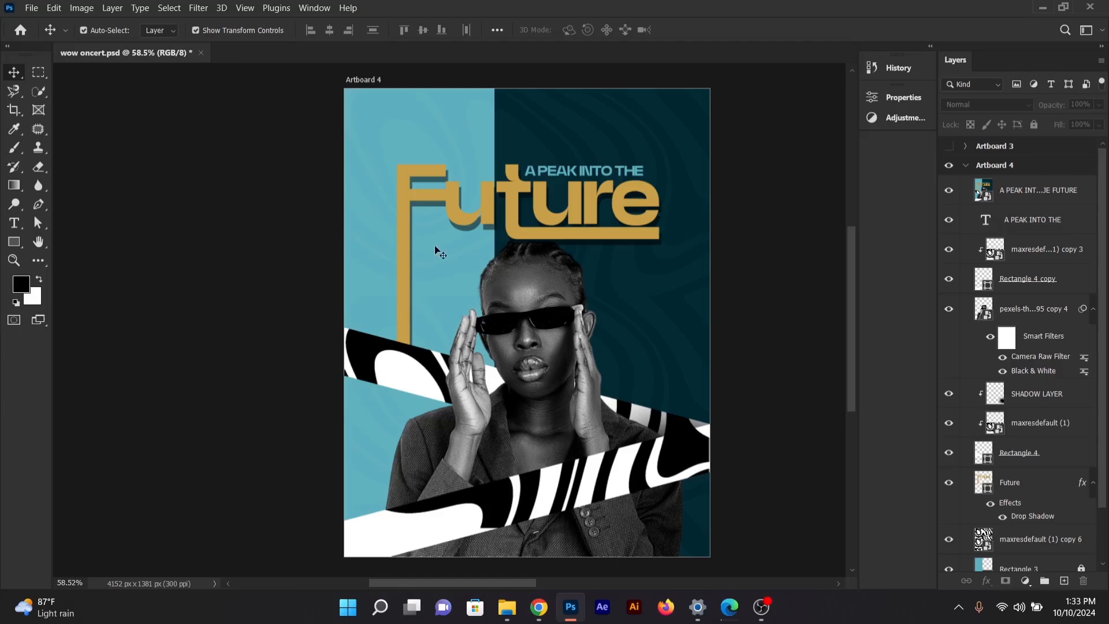